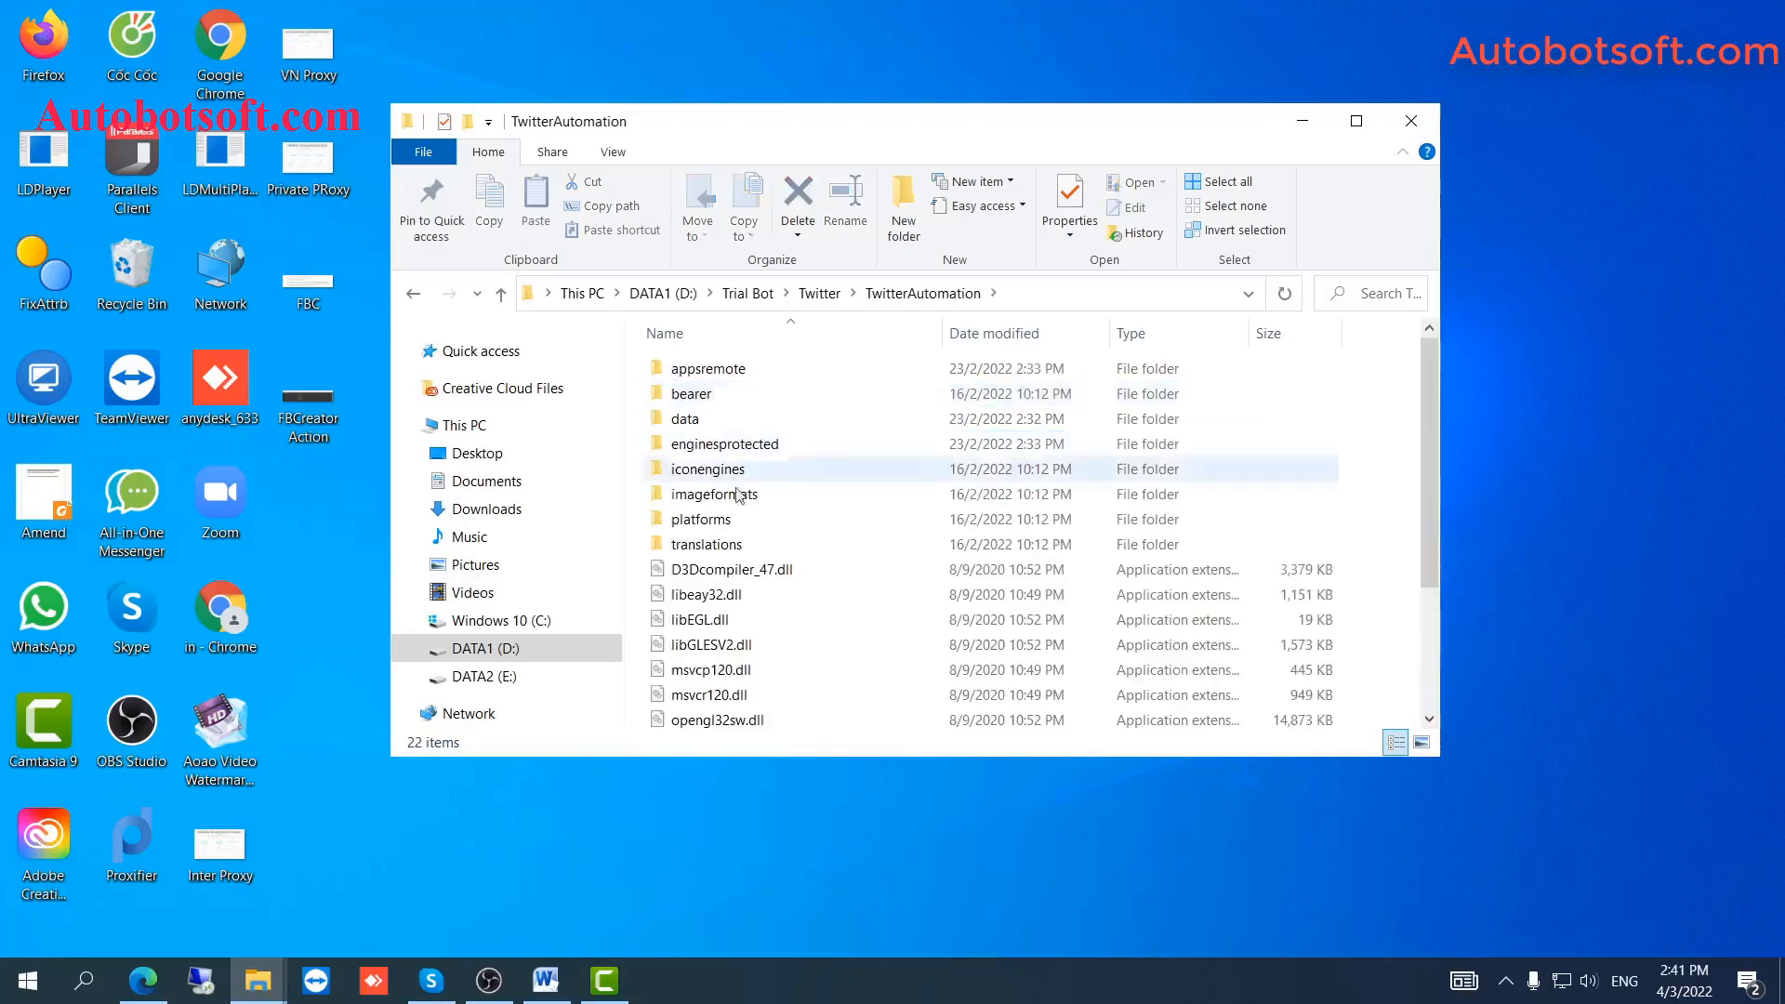
Scroll down the TwitterAutomation folder's file list.
scroll(724, 568, down, 3)
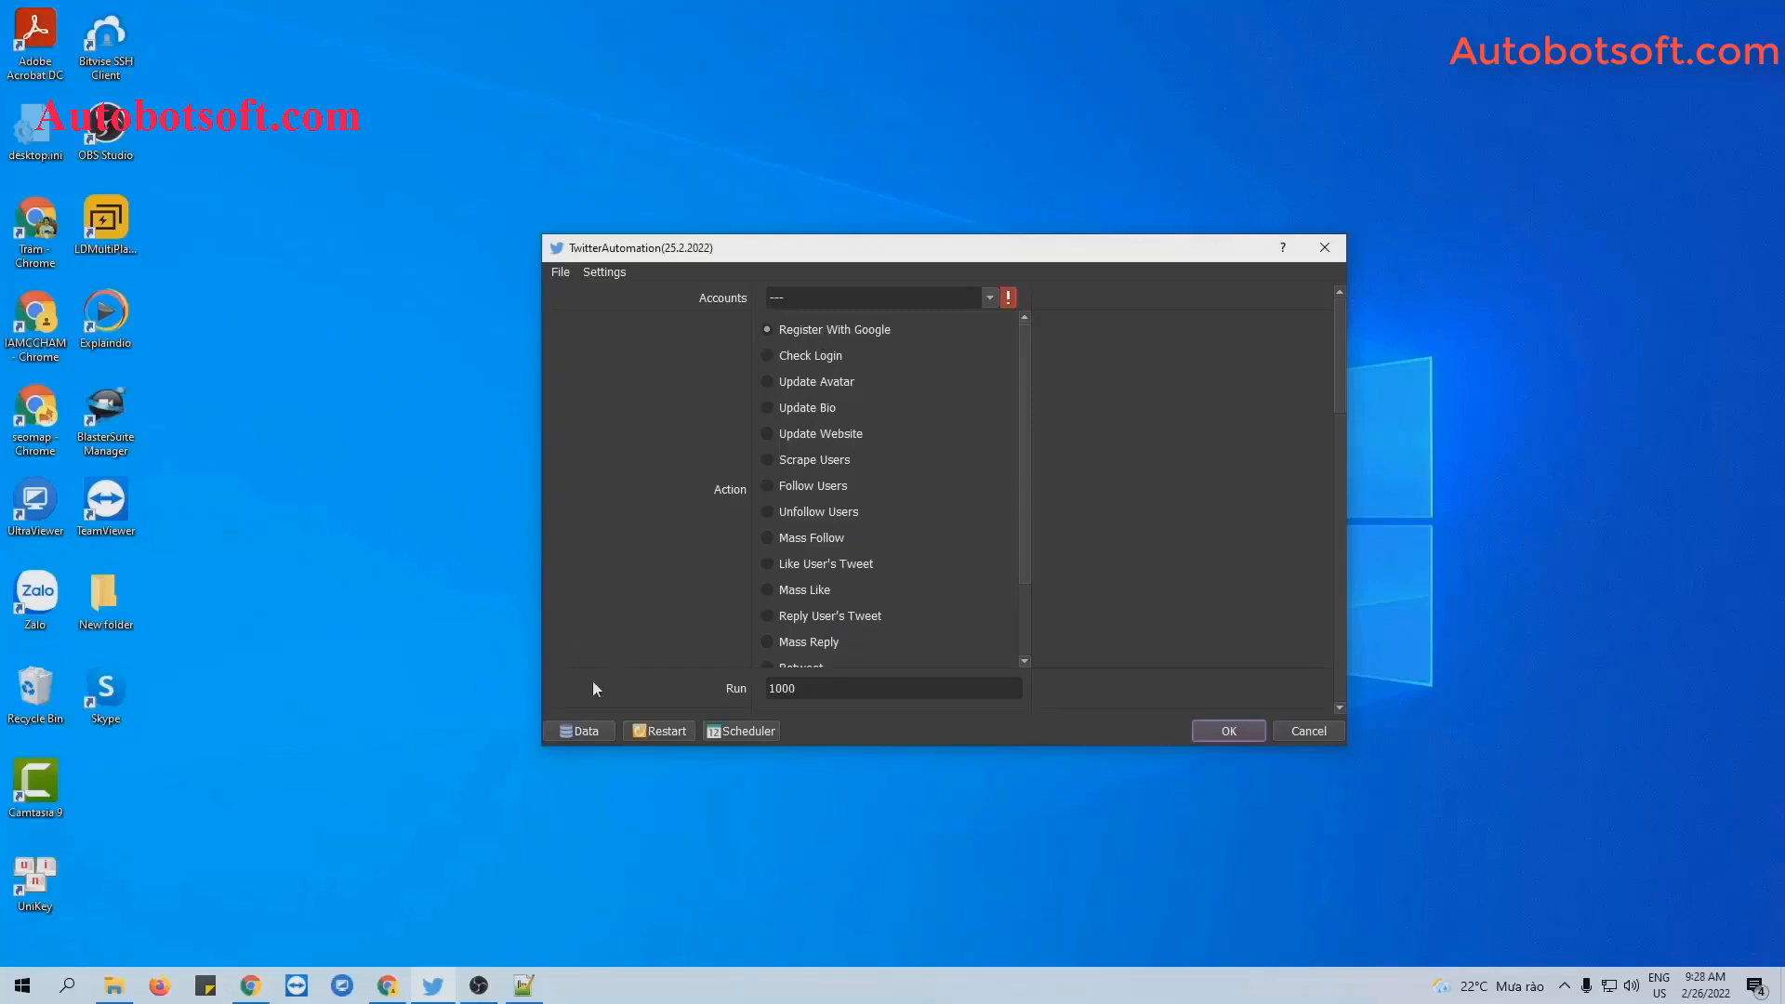
In the Data manager, add an empty account group named Tutorial and select it.
click(575, 727)
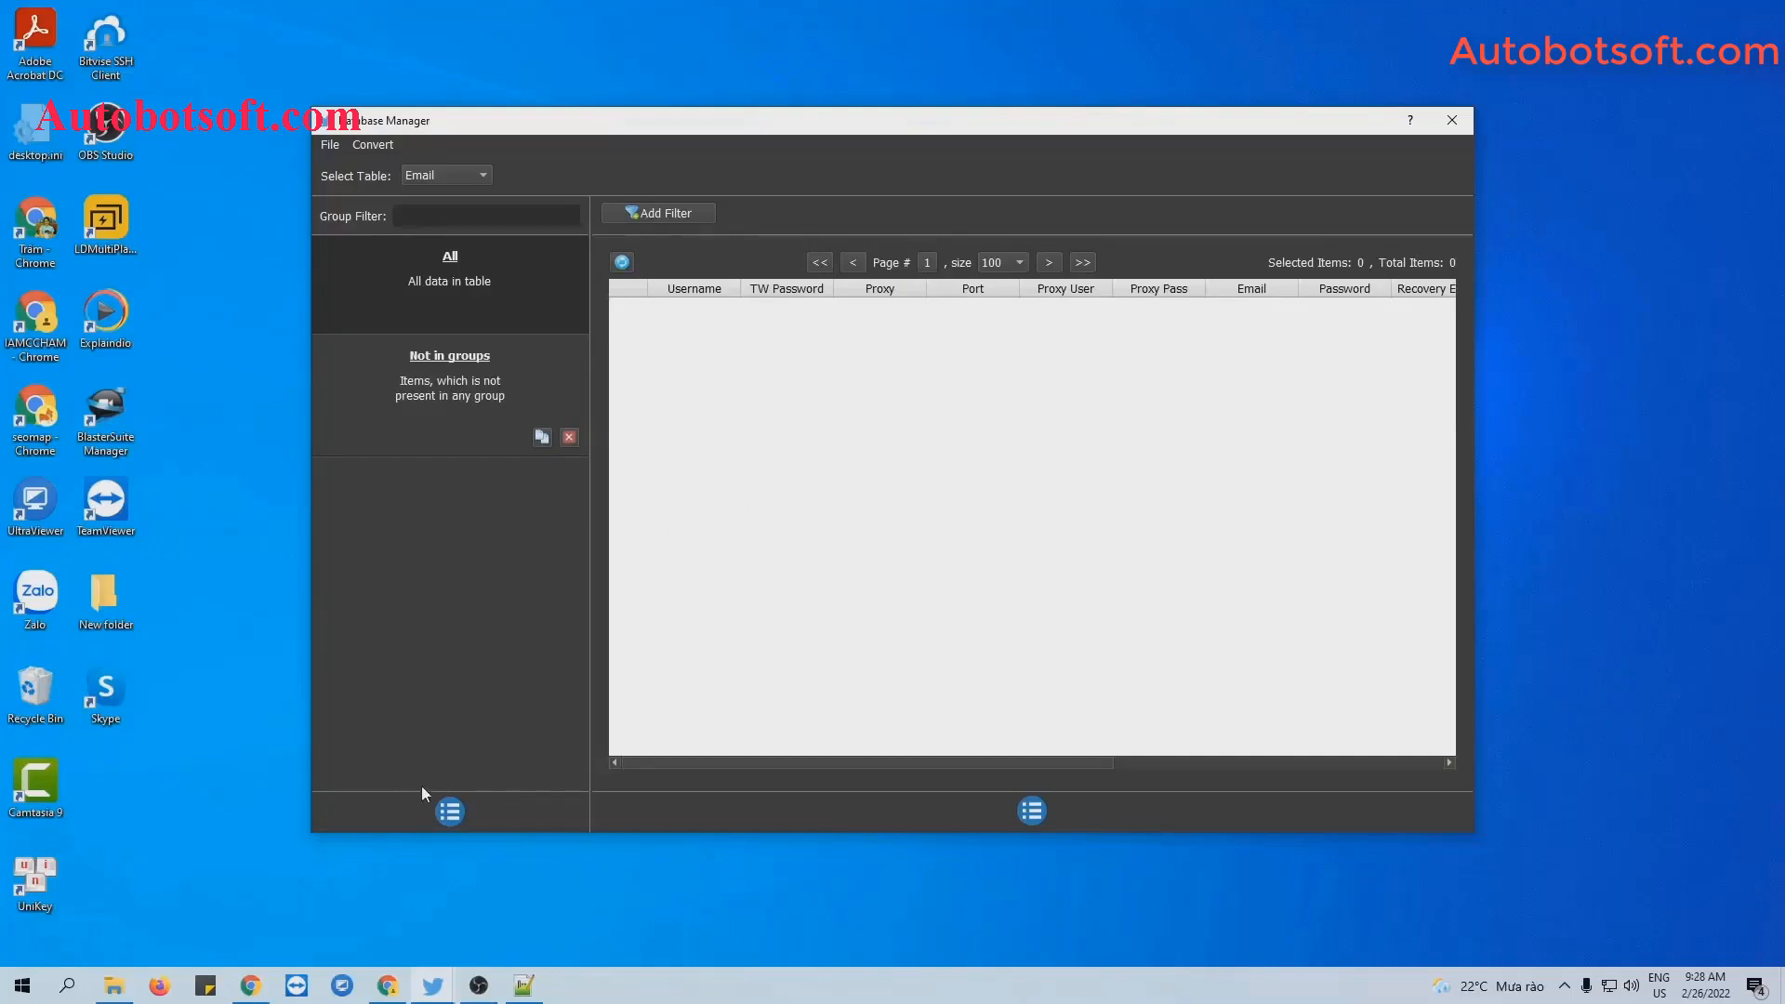
click(445, 817)
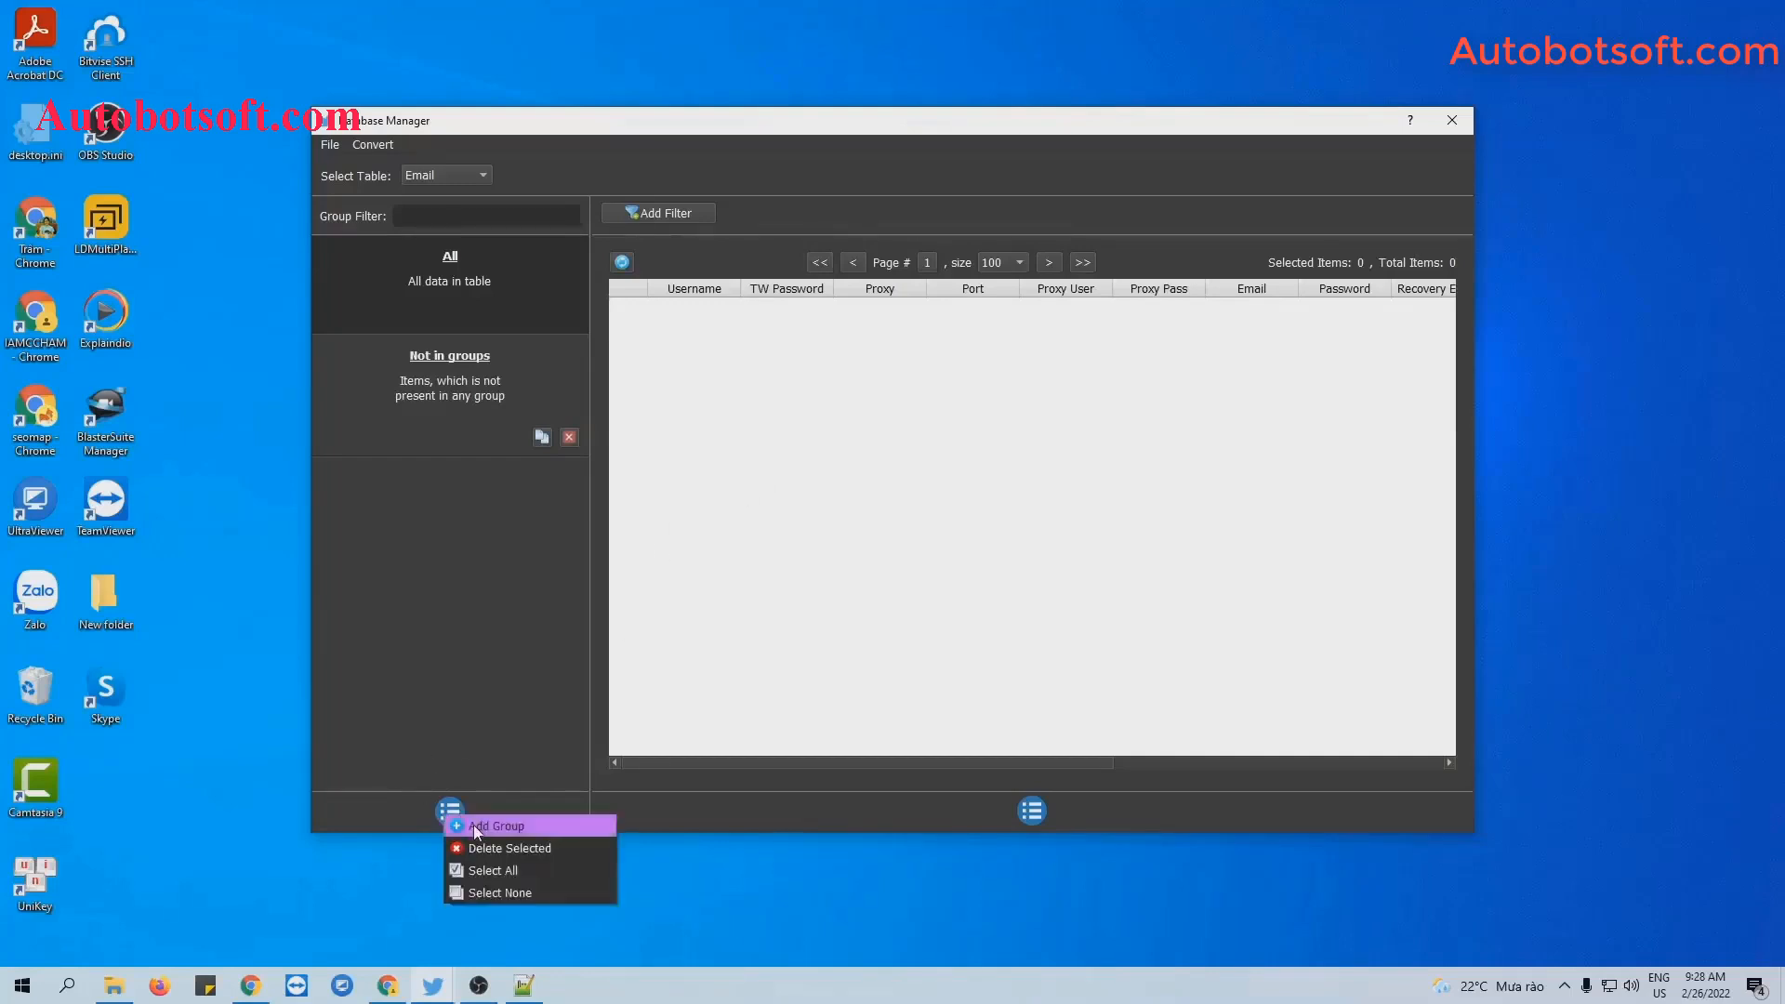
click(473, 824)
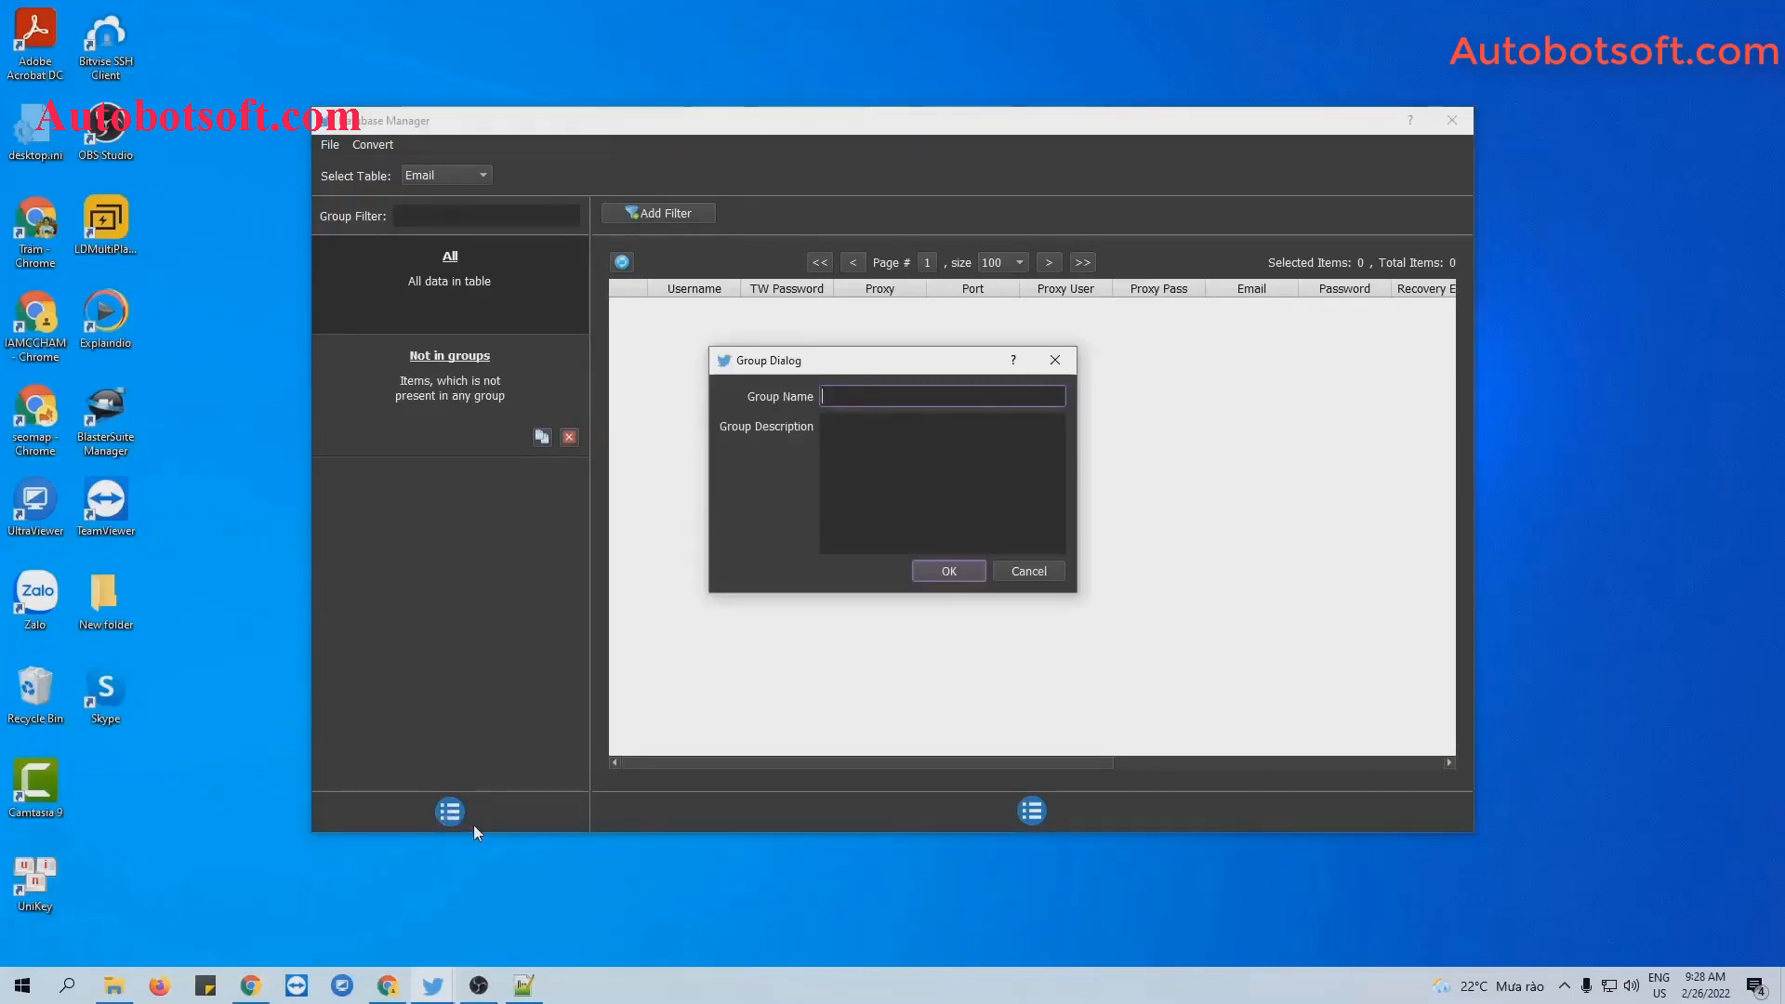
text(Tutorial)
click(926, 571)
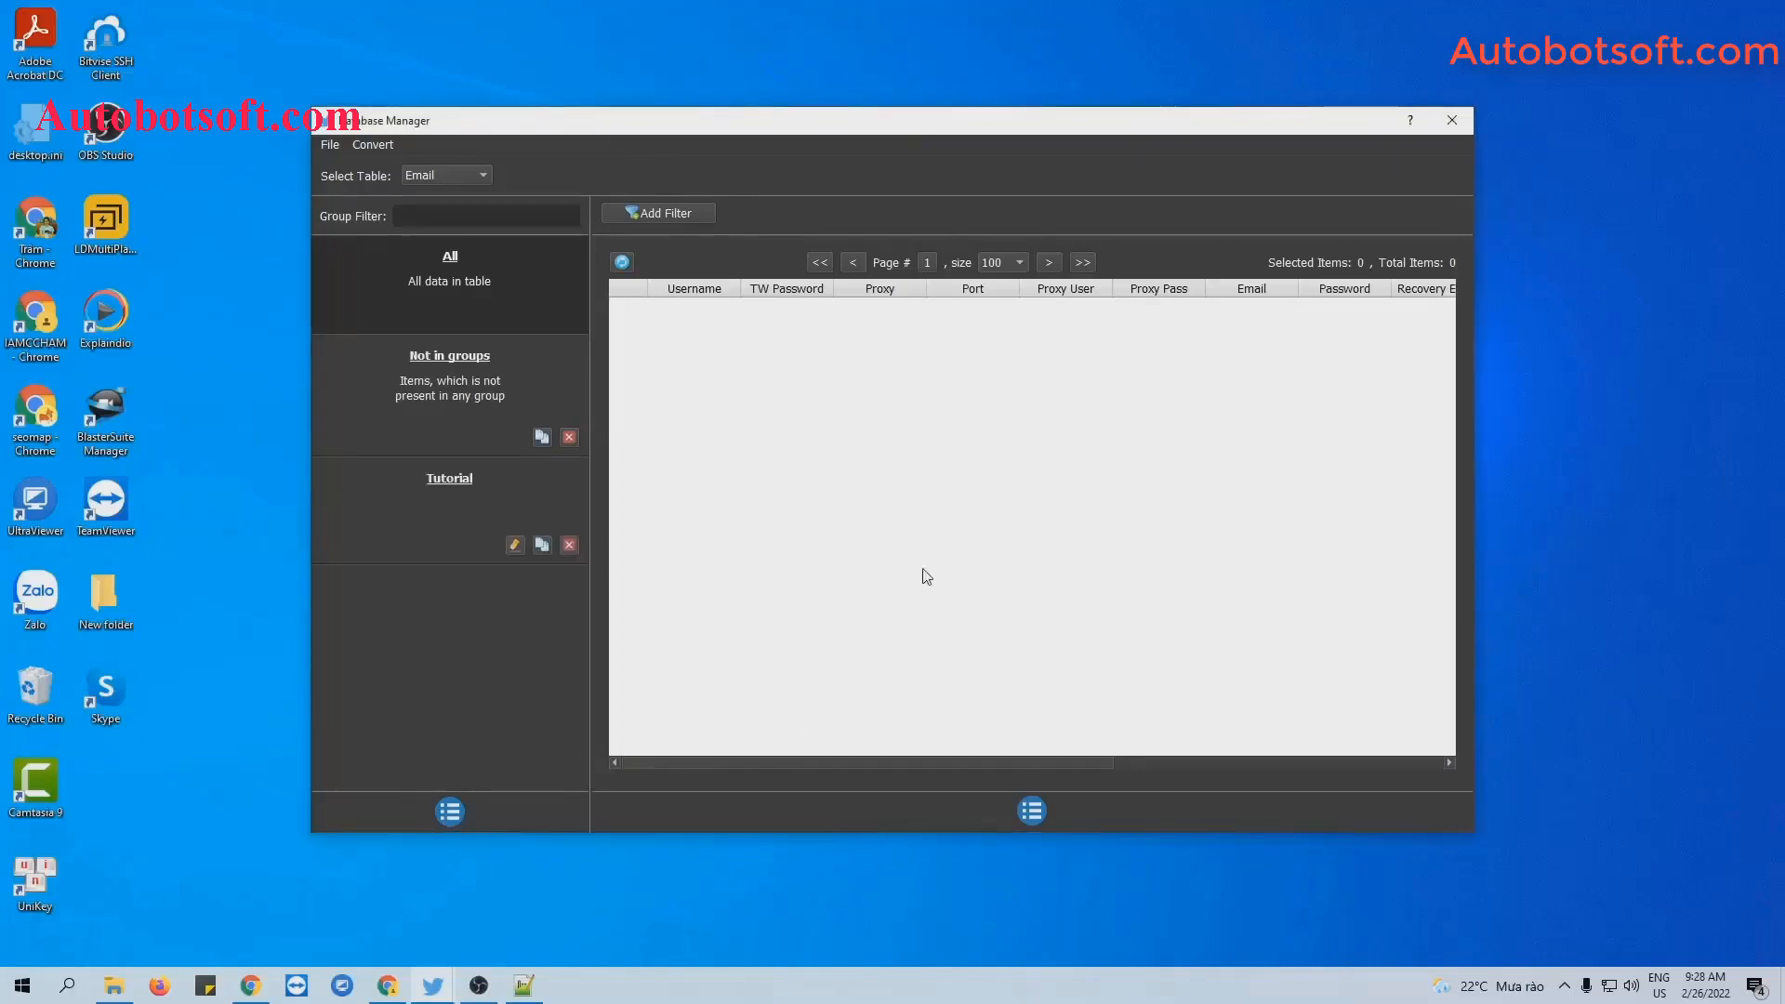
click(474, 481)
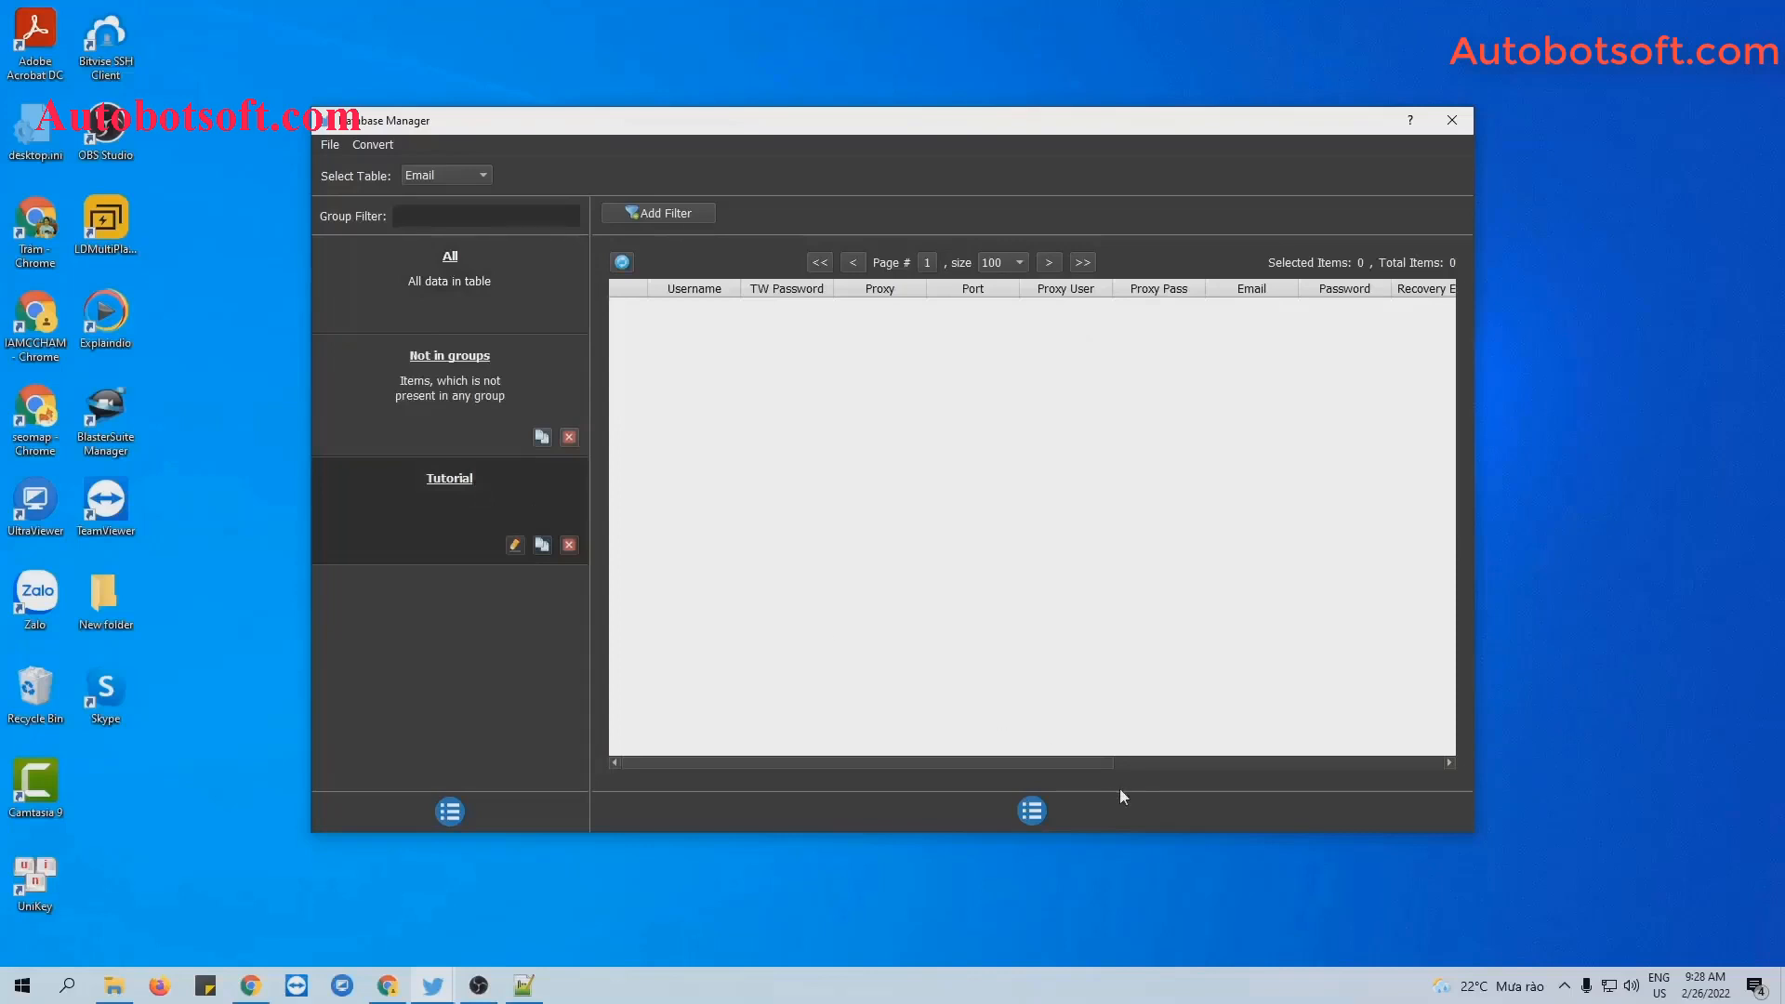
Add an account with its username and Twitter password to the Tutorial group.
click(1035, 810)
click(1053, 815)
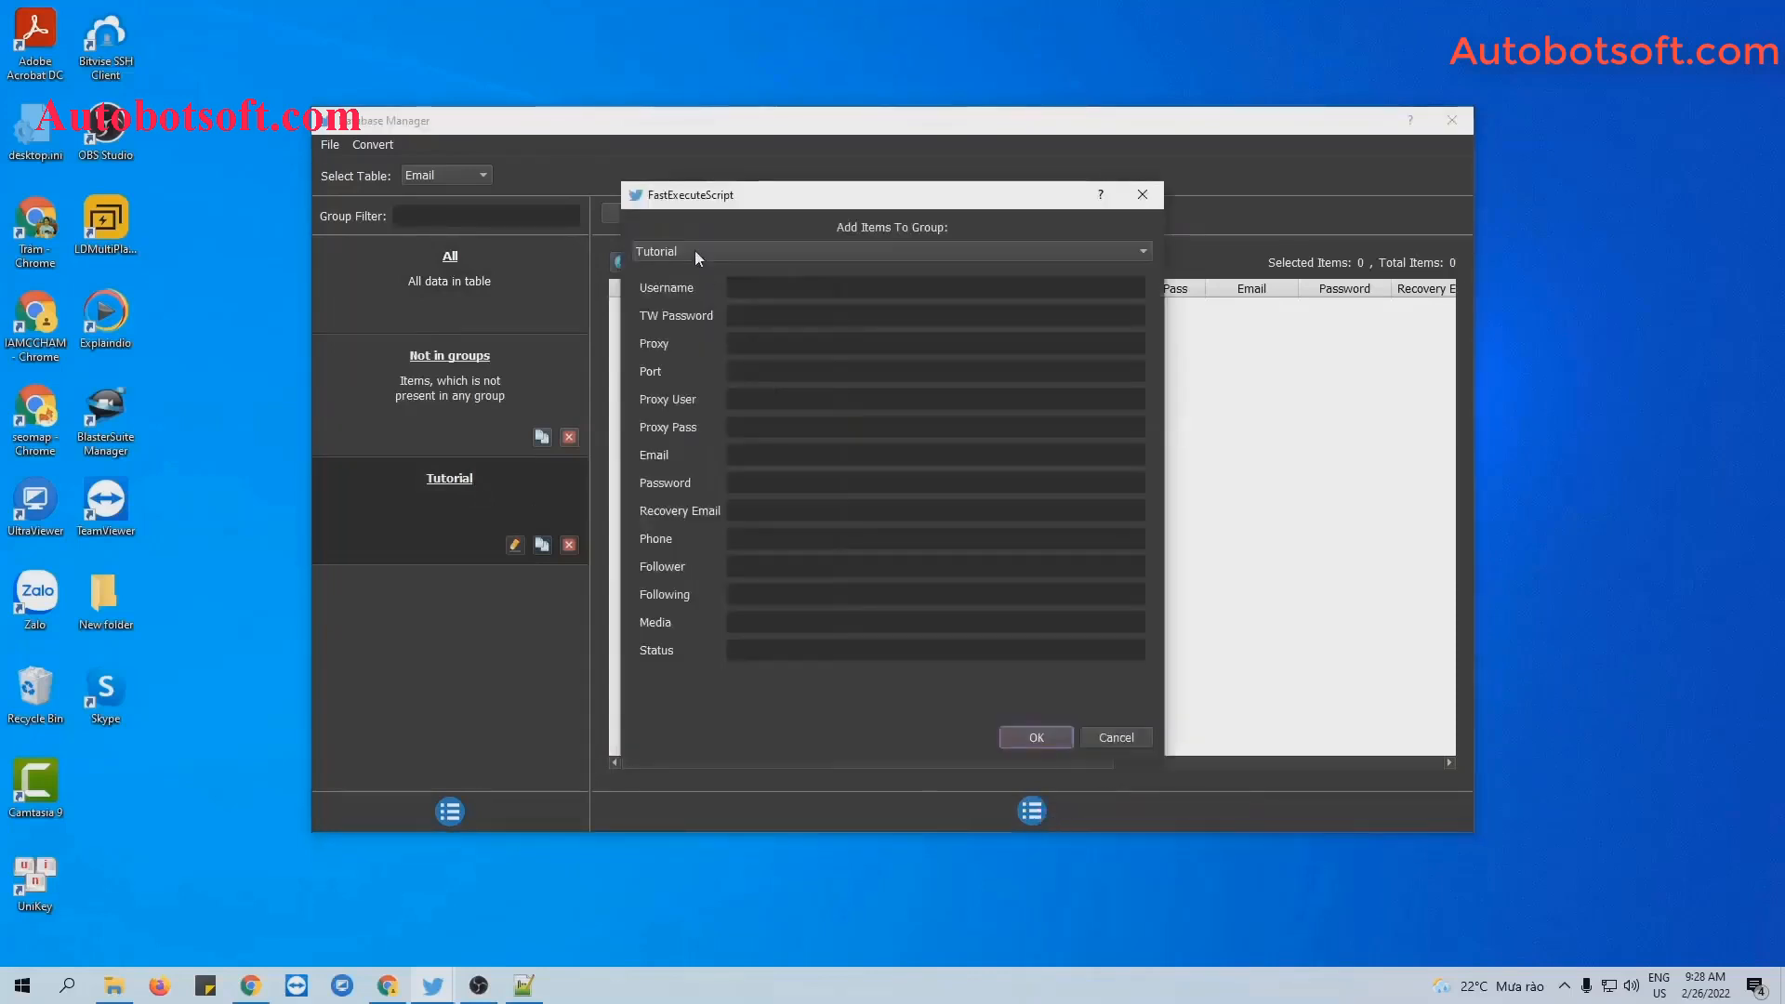
click(758, 288)
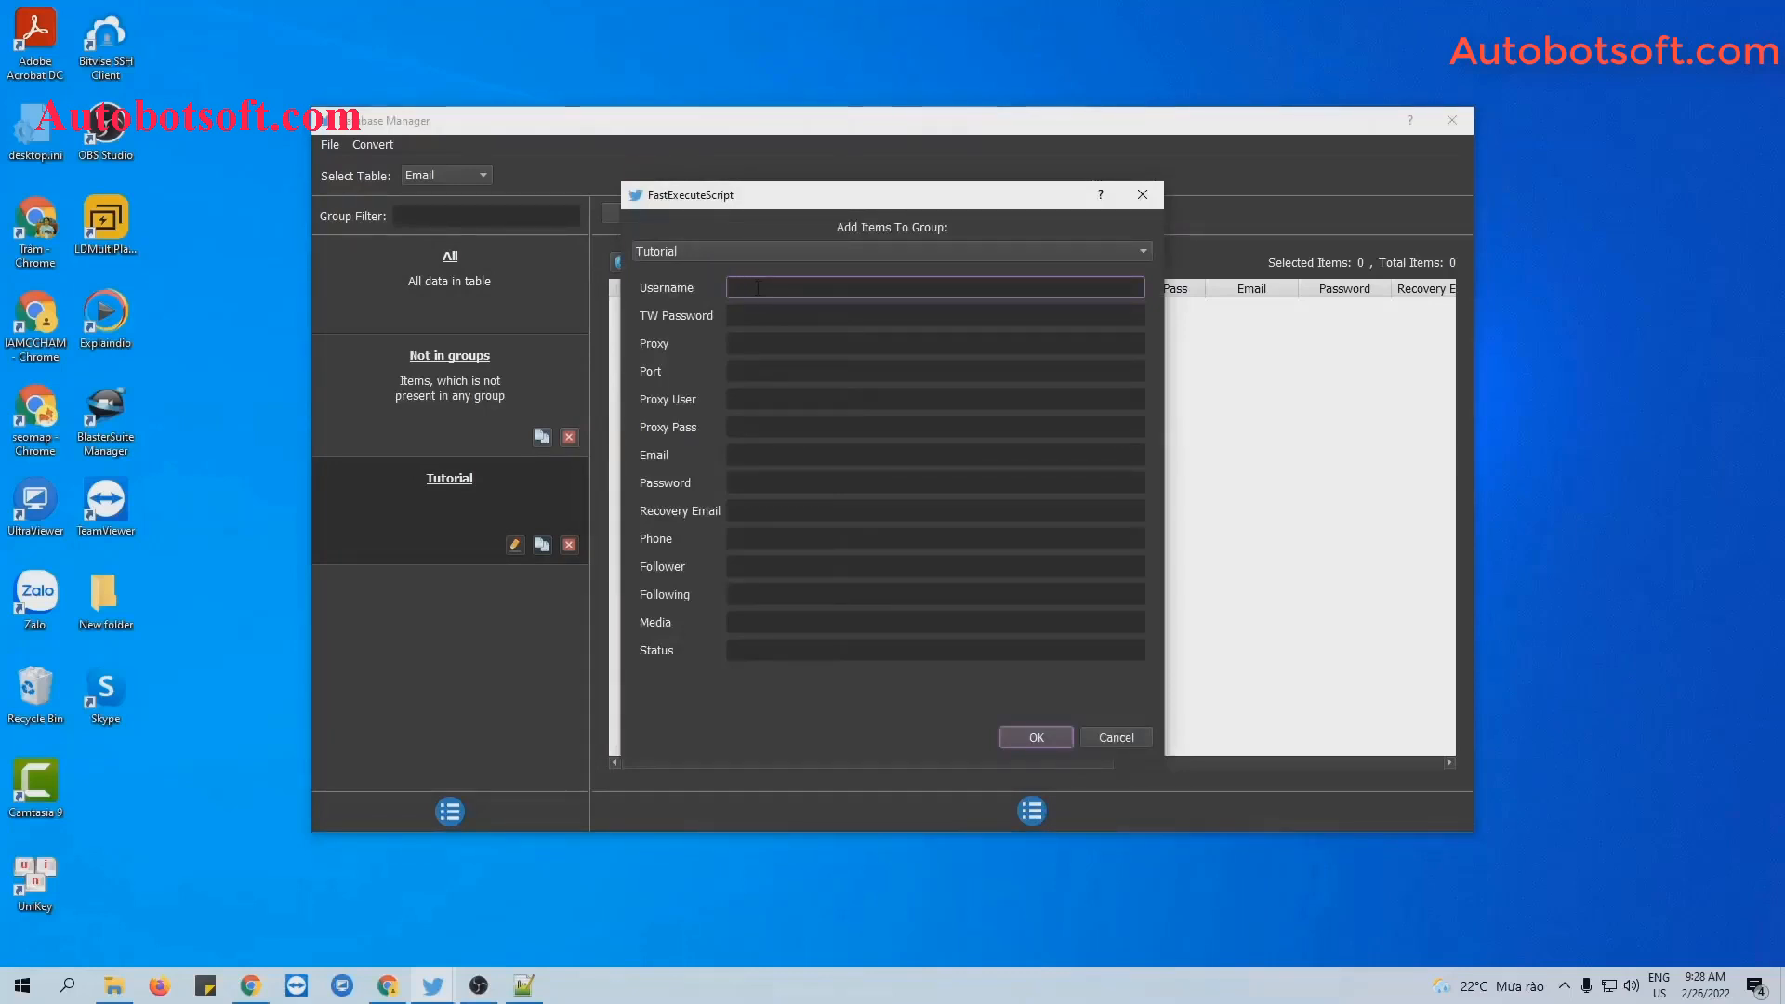
text(qnisoft)
click(751, 317)
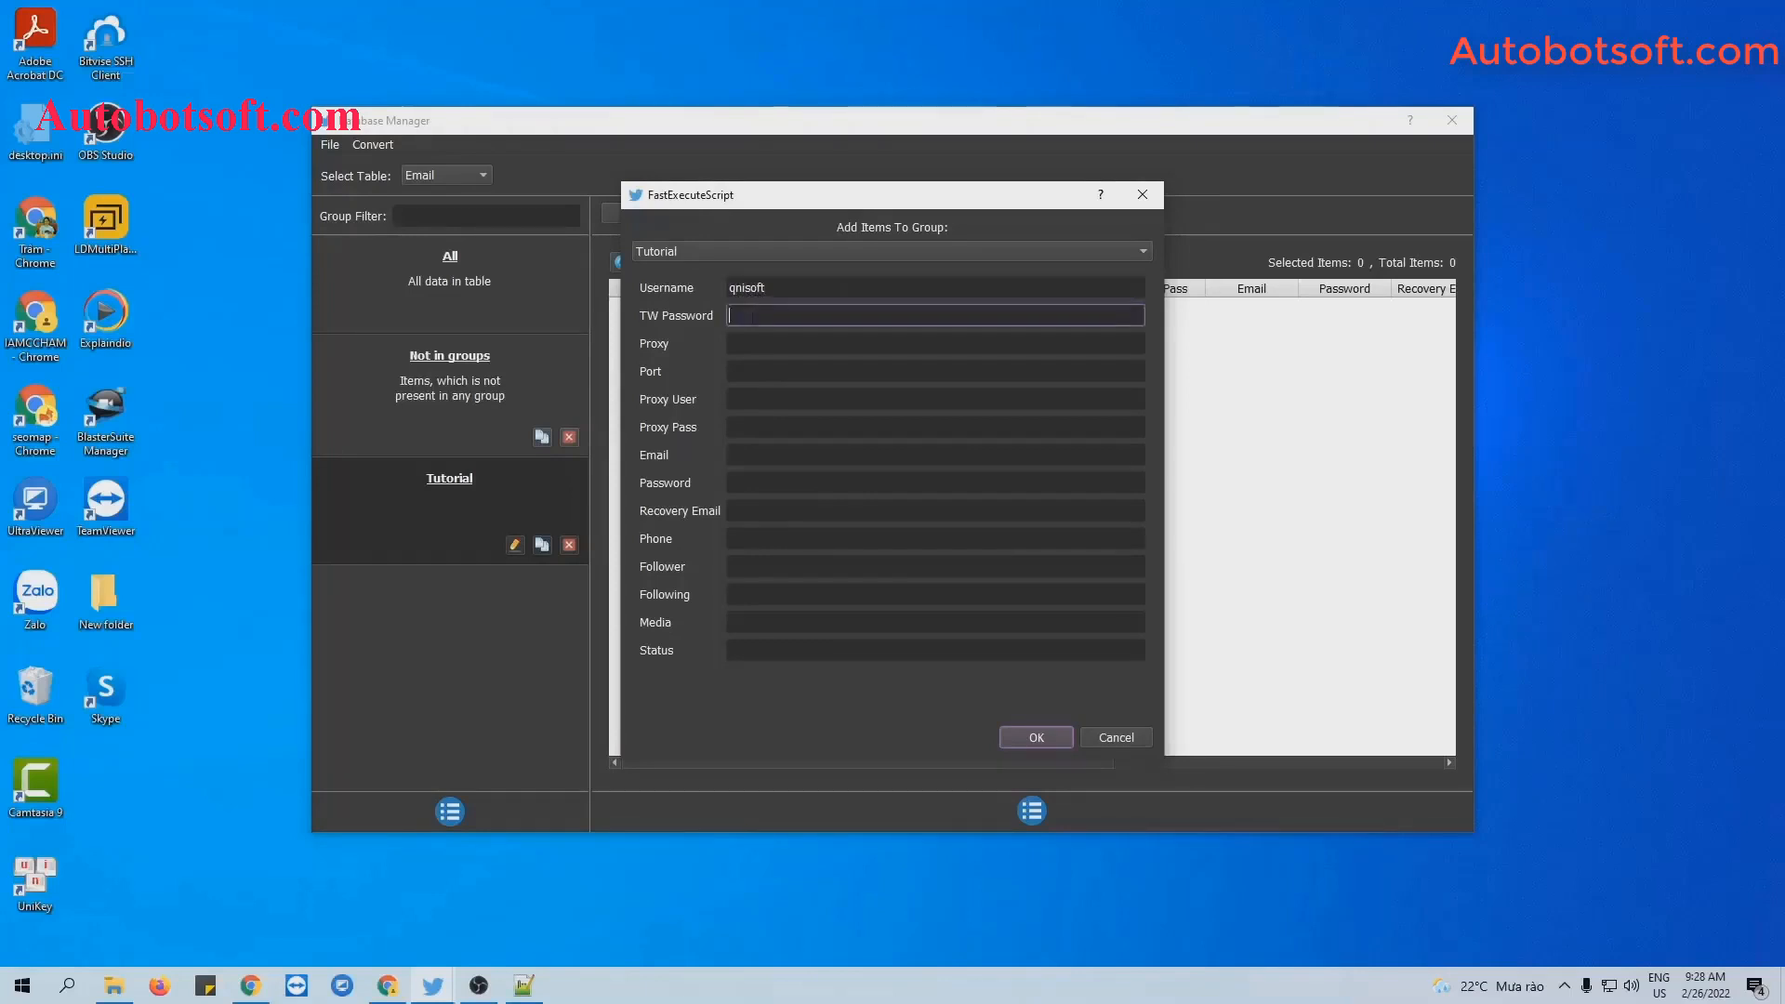
text(123456)
click(767, 343)
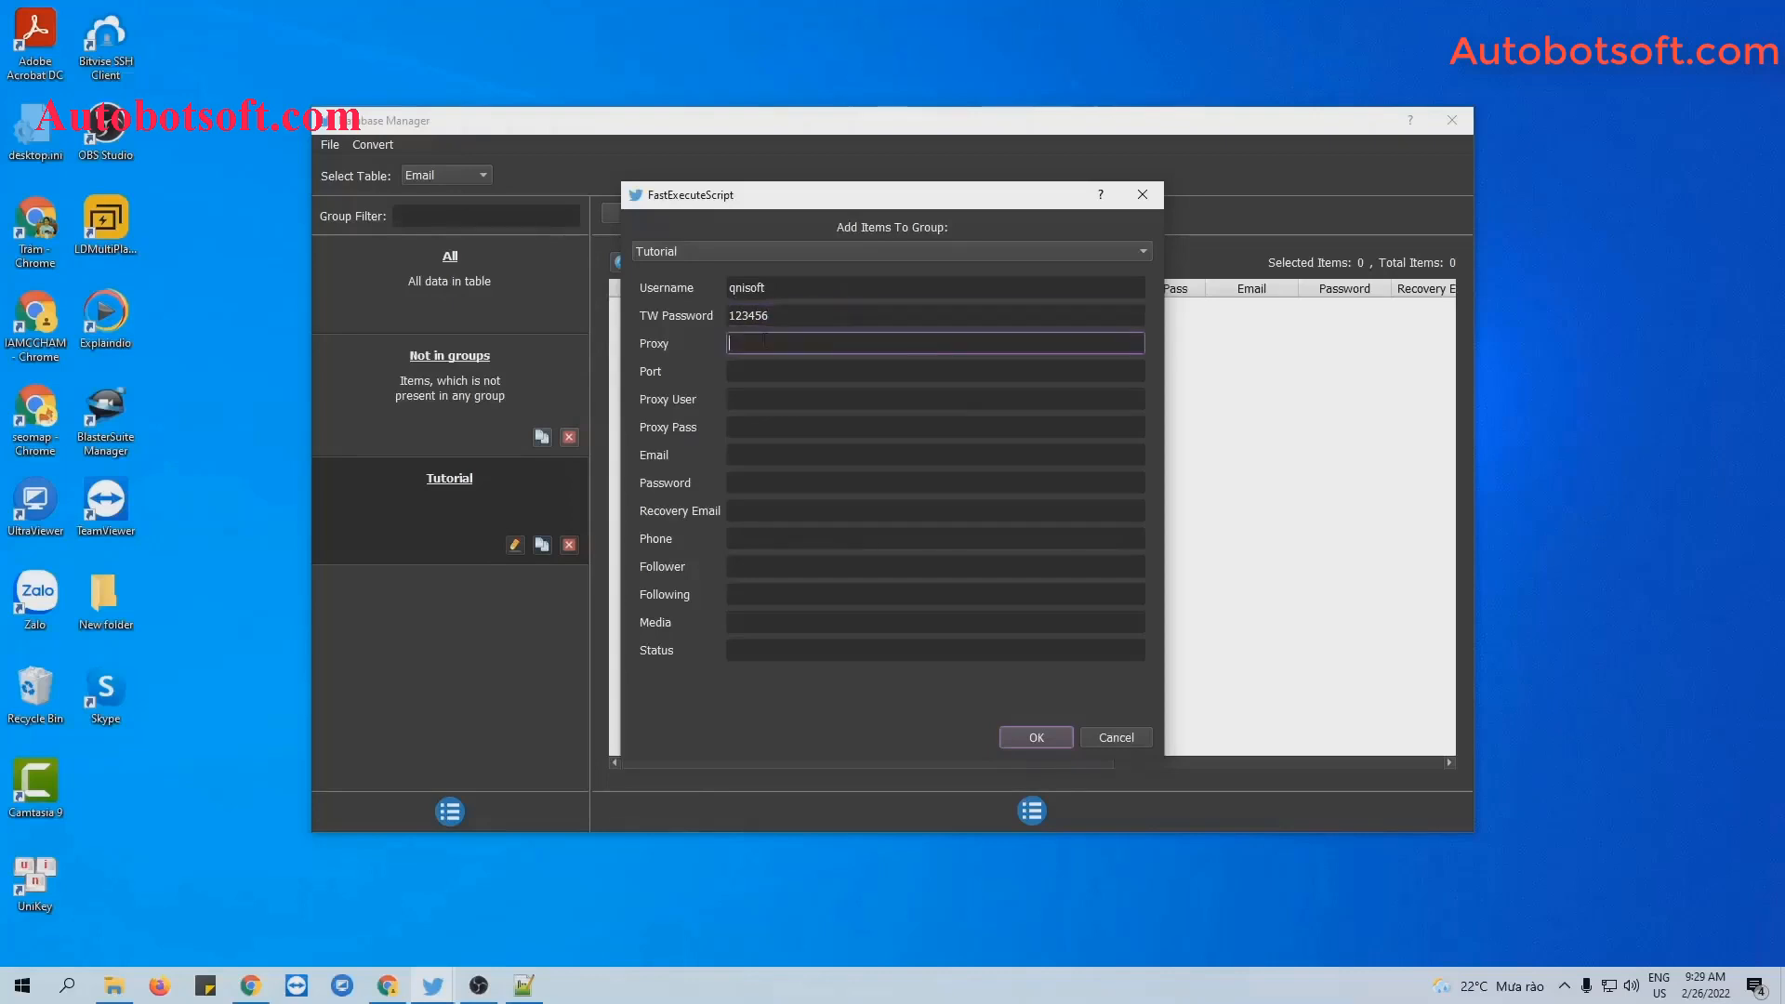
right_click(763, 343)
click(757, 370)
click(743, 397)
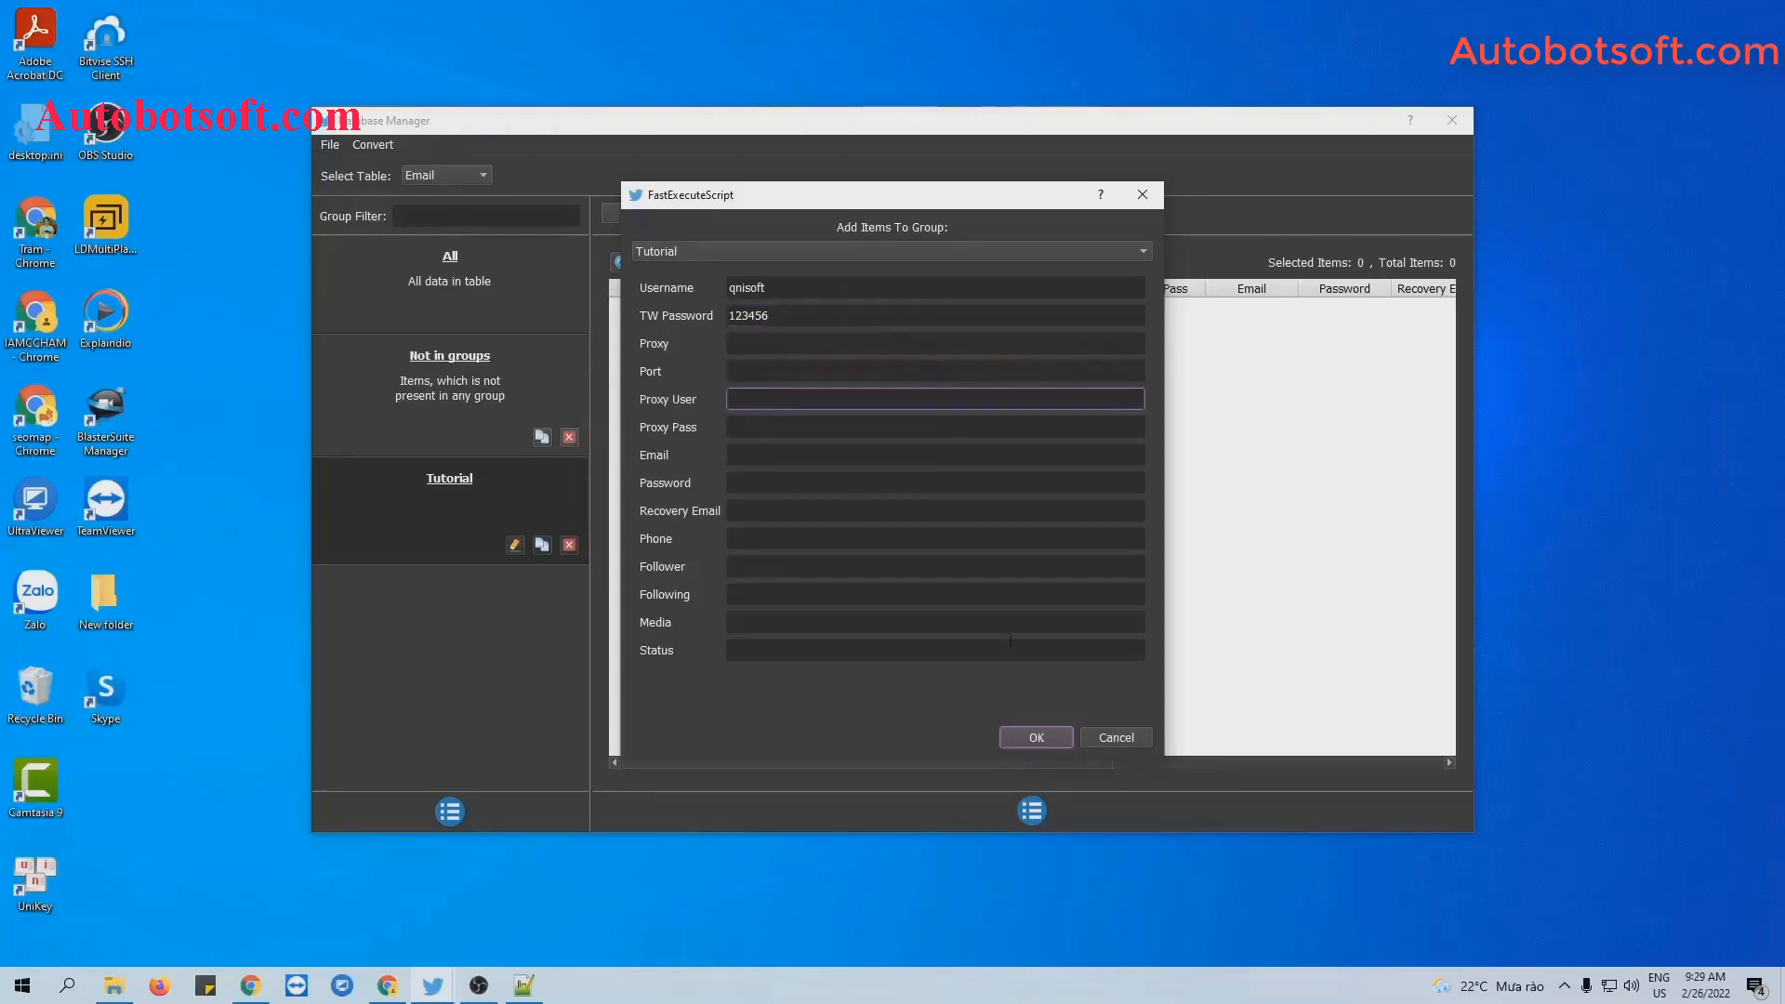
click(1038, 737)
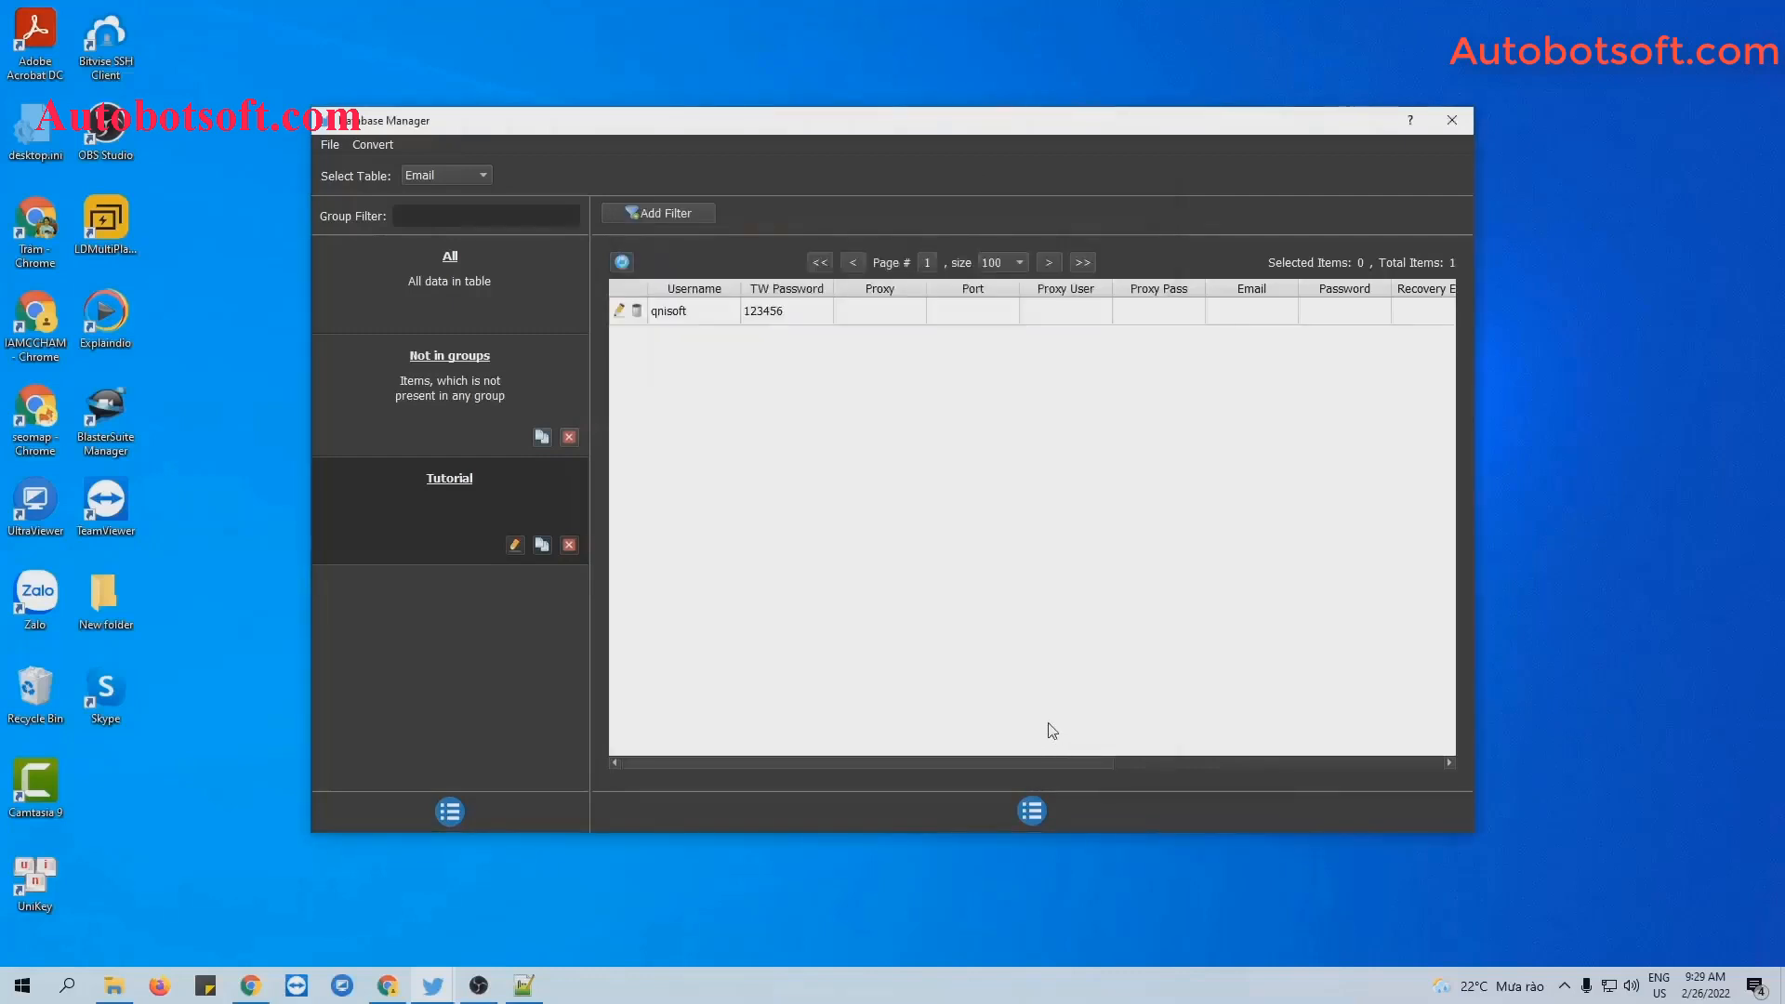
Open another blank account form and close it without adding anything.
click(1032, 811)
click(1068, 822)
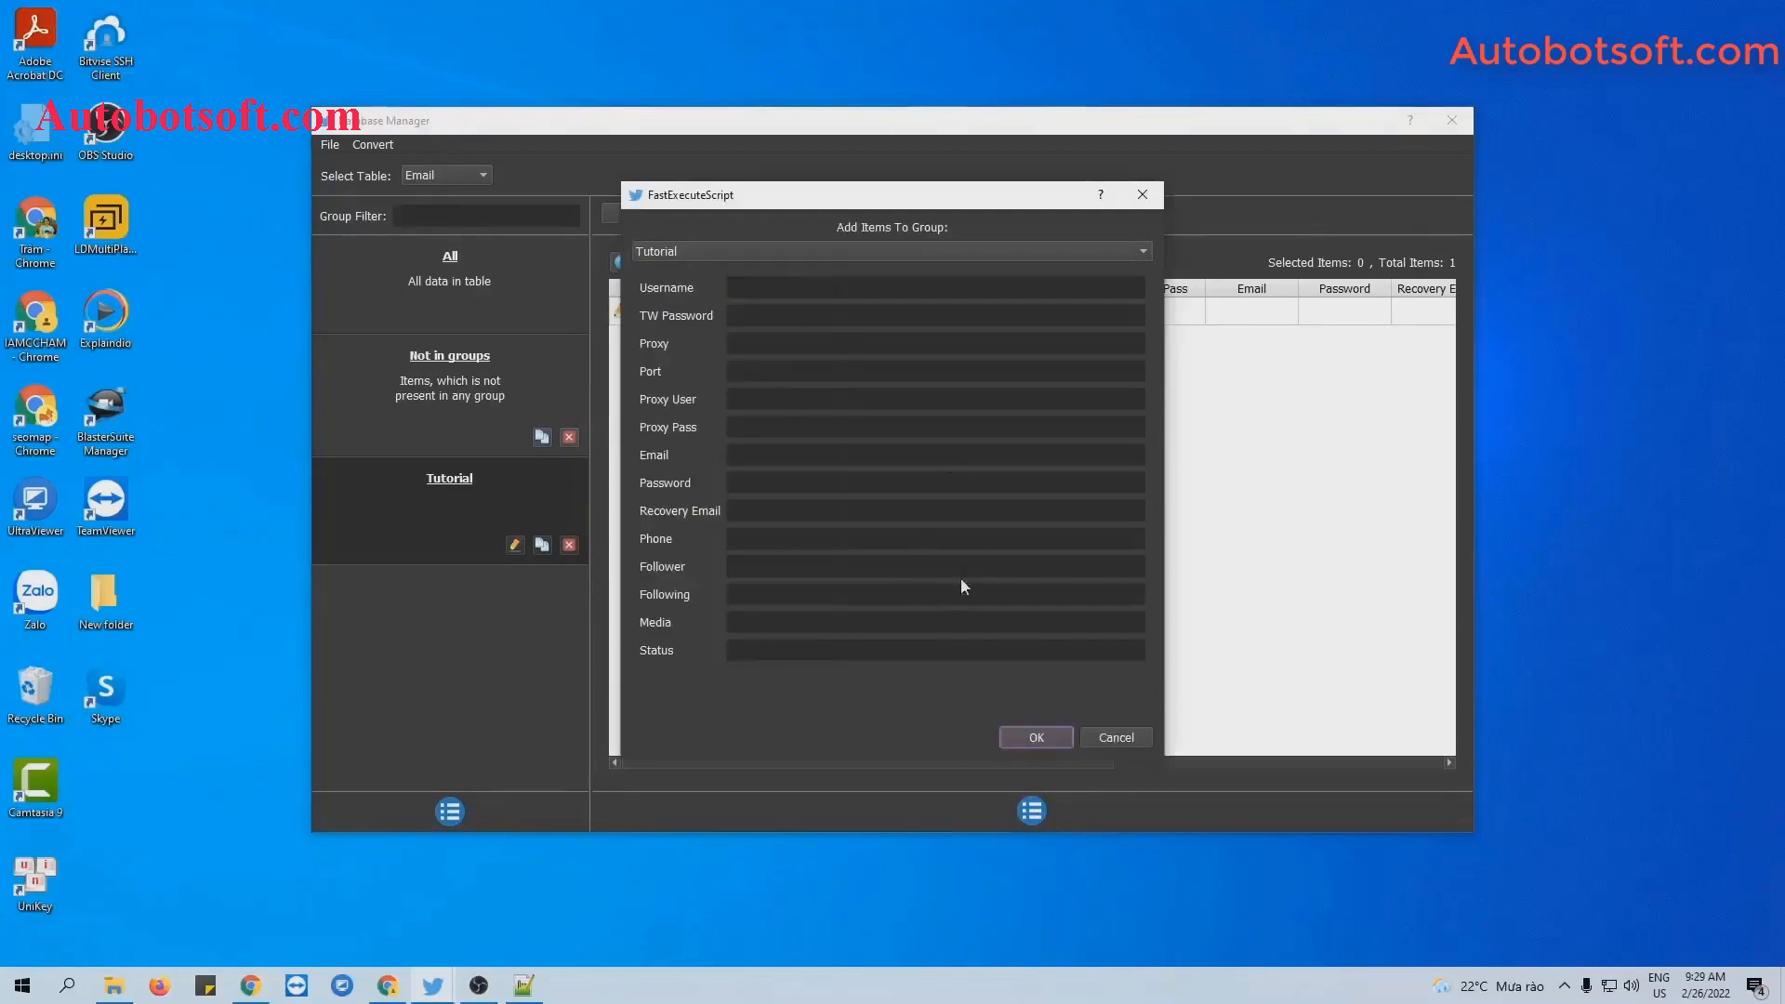
click(1142, 195)
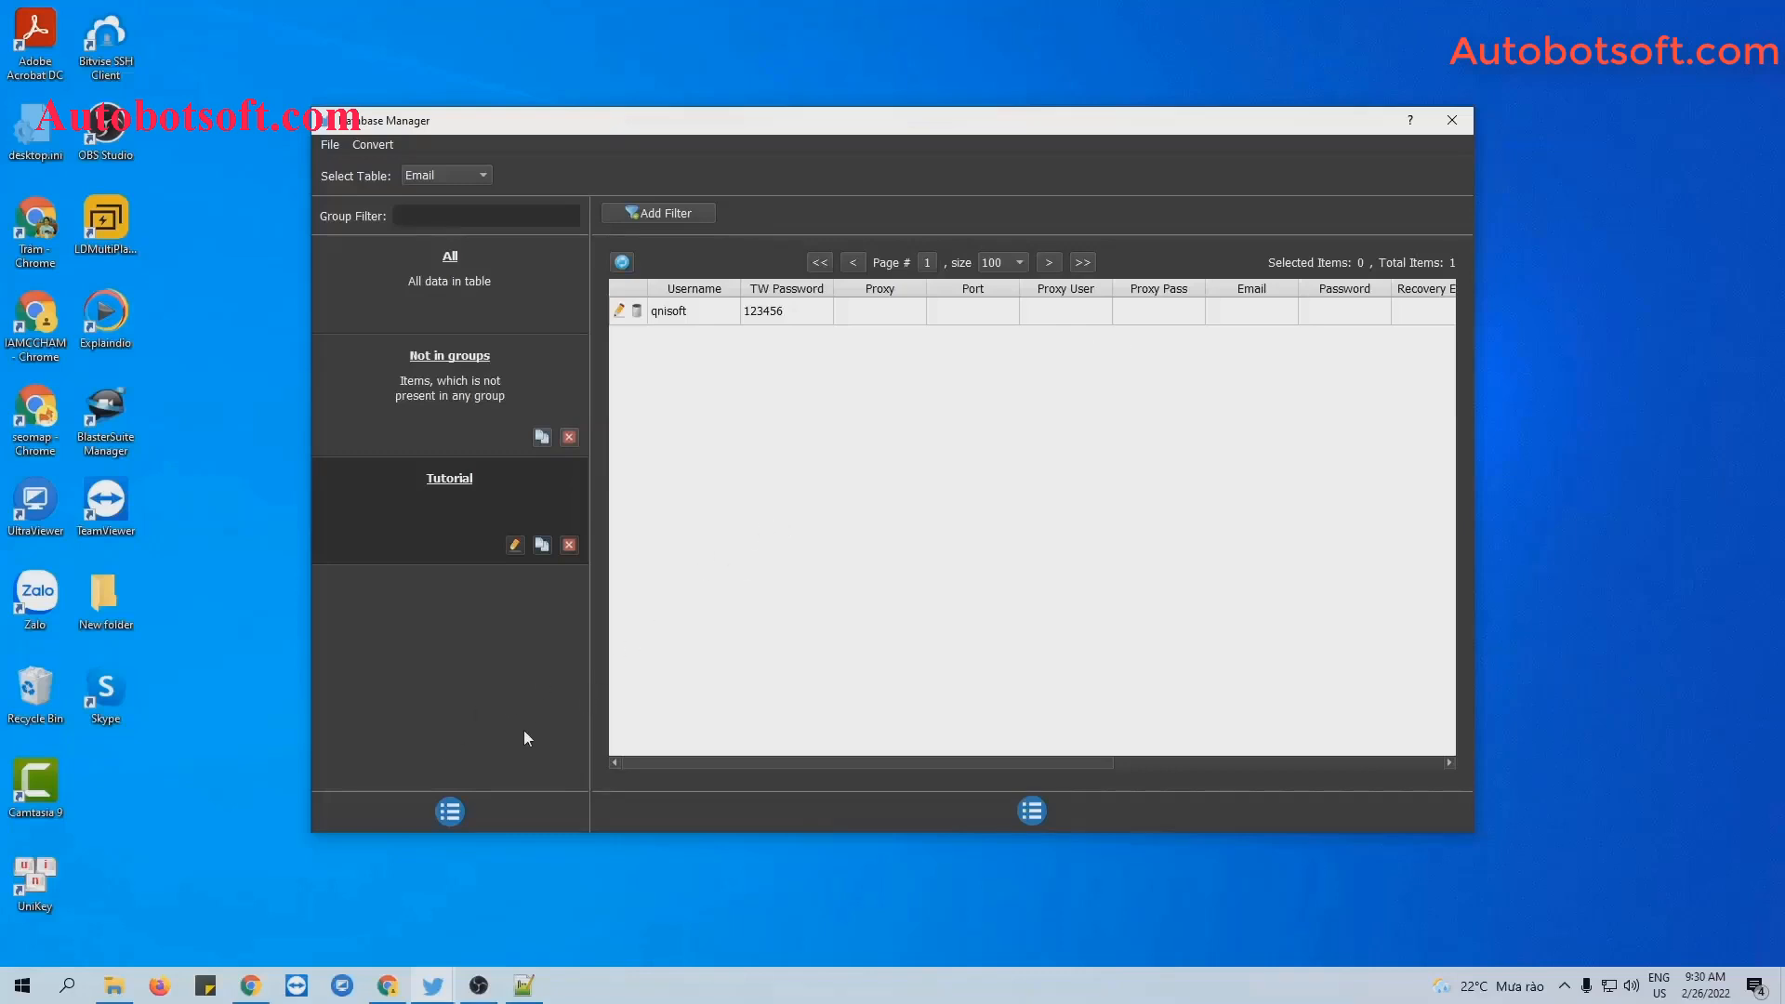
click(450, 812)
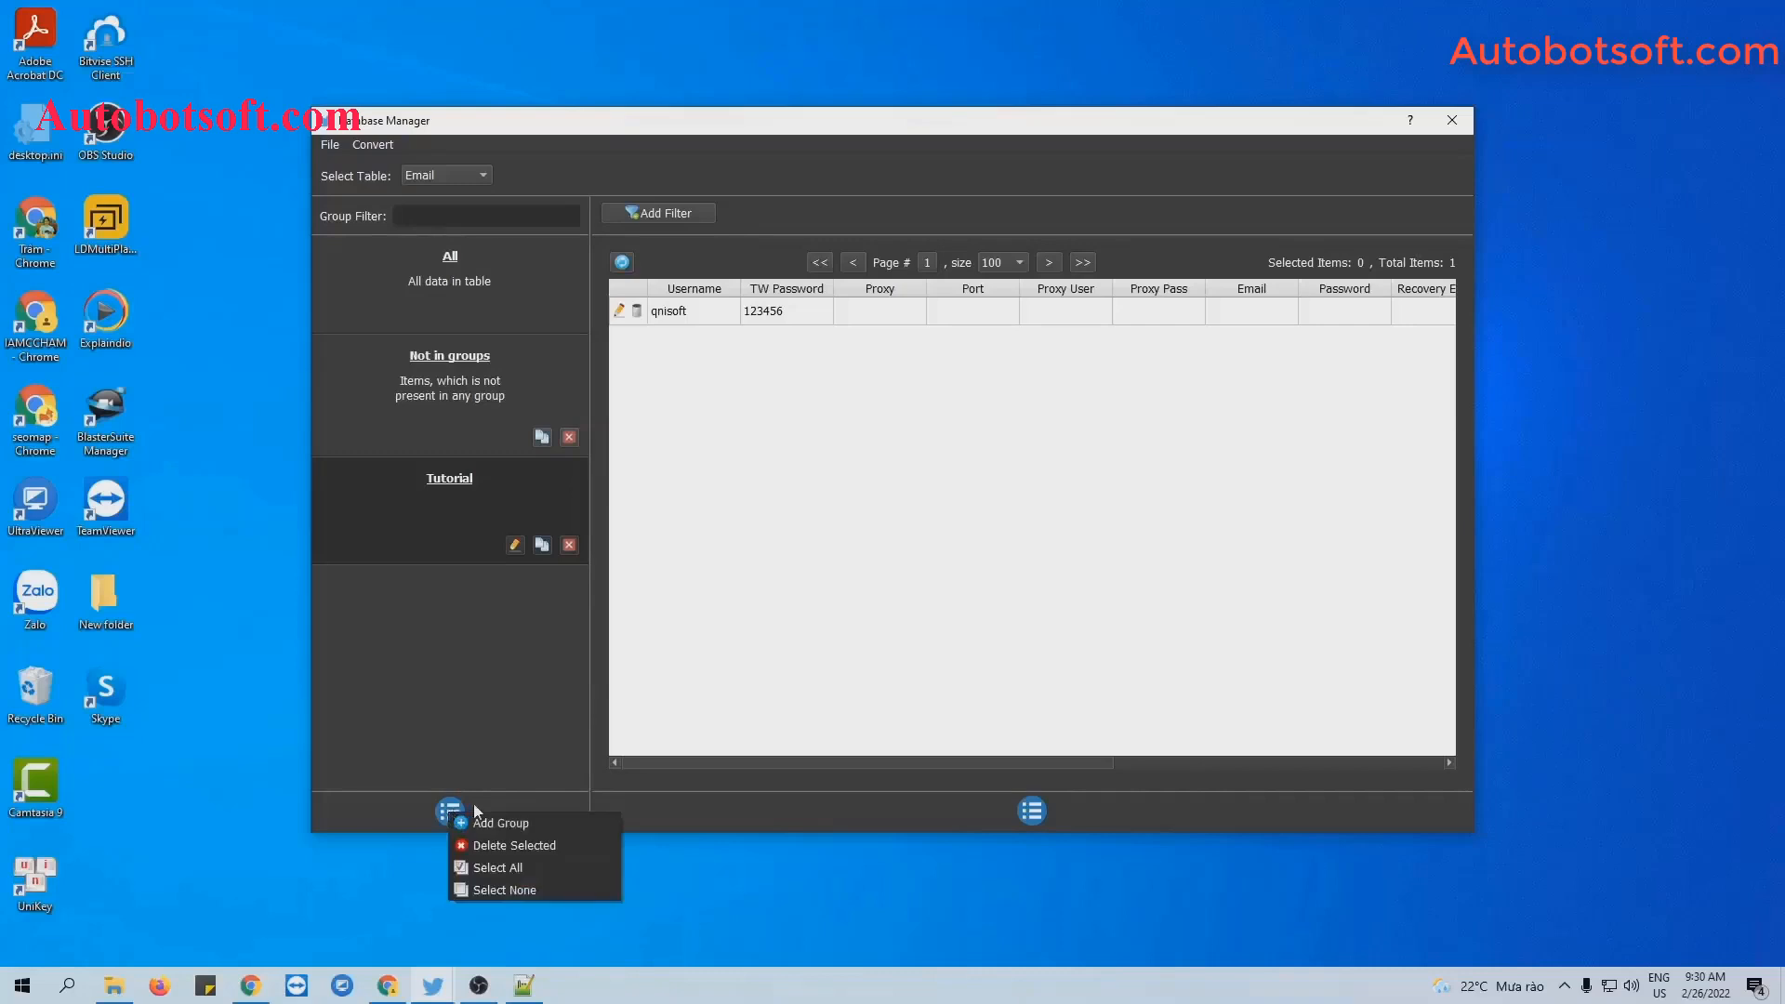
Create an account group named Tutorial-REG and select it.
click(482, 817)
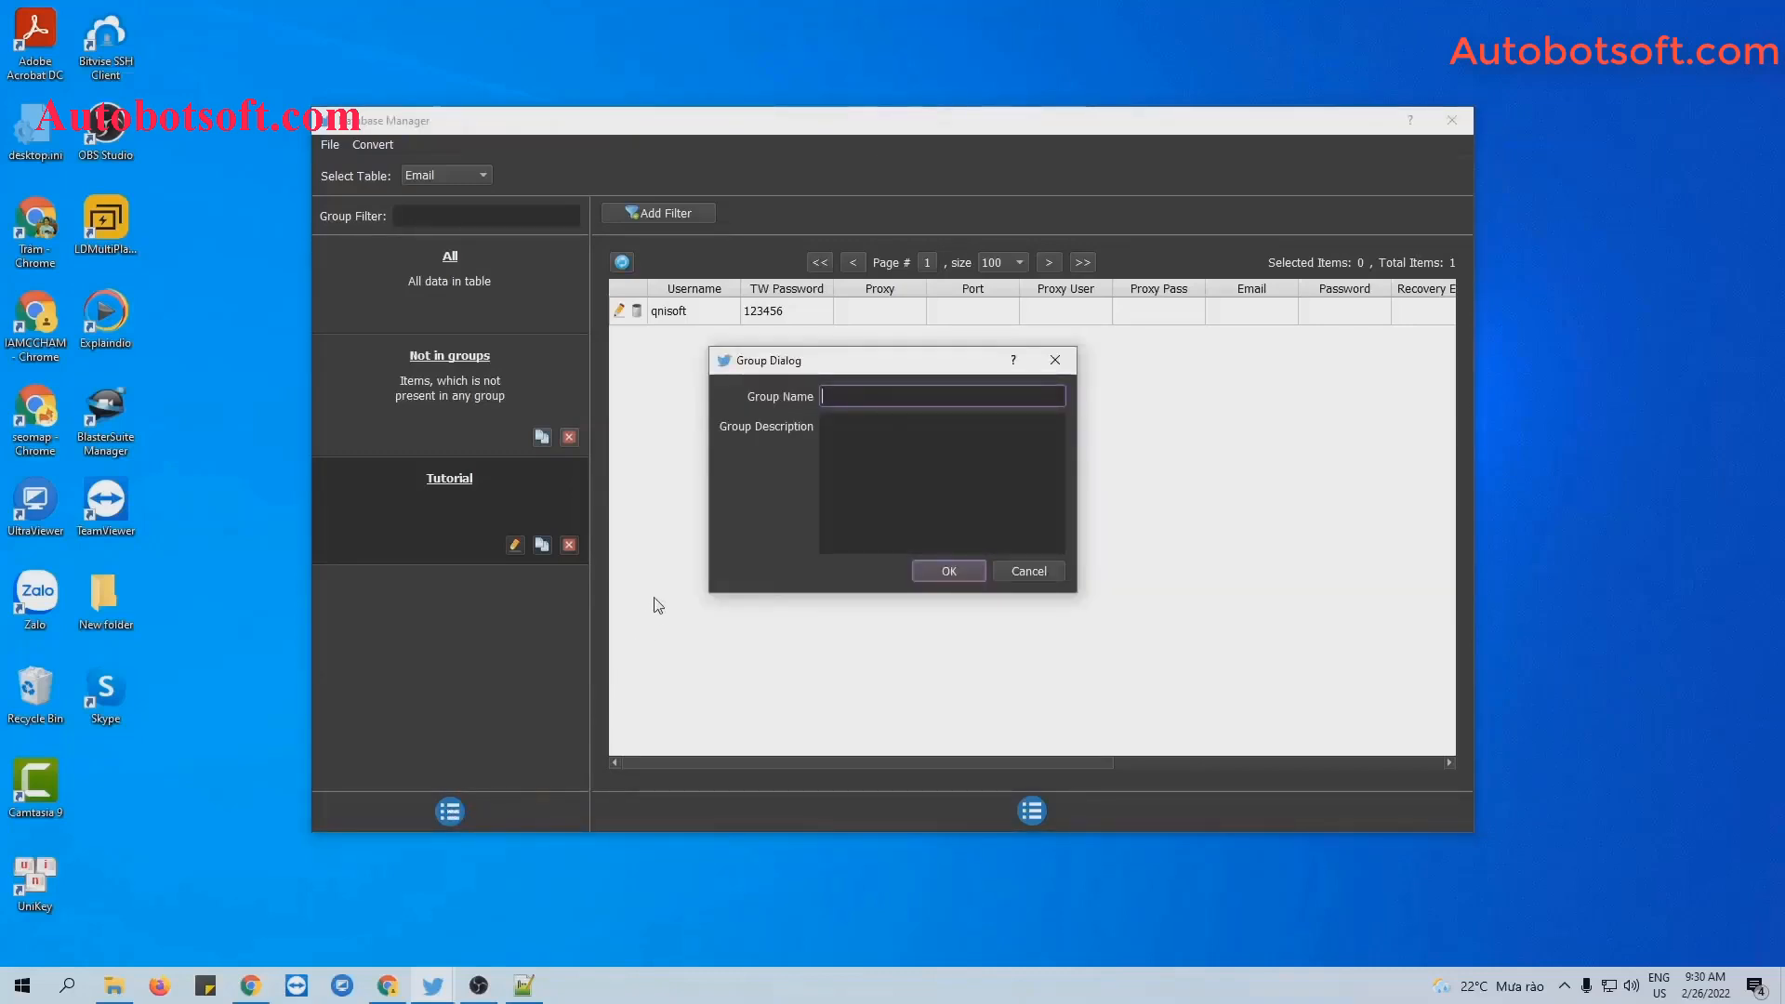
text(Tutorial-REG)
key(Return)
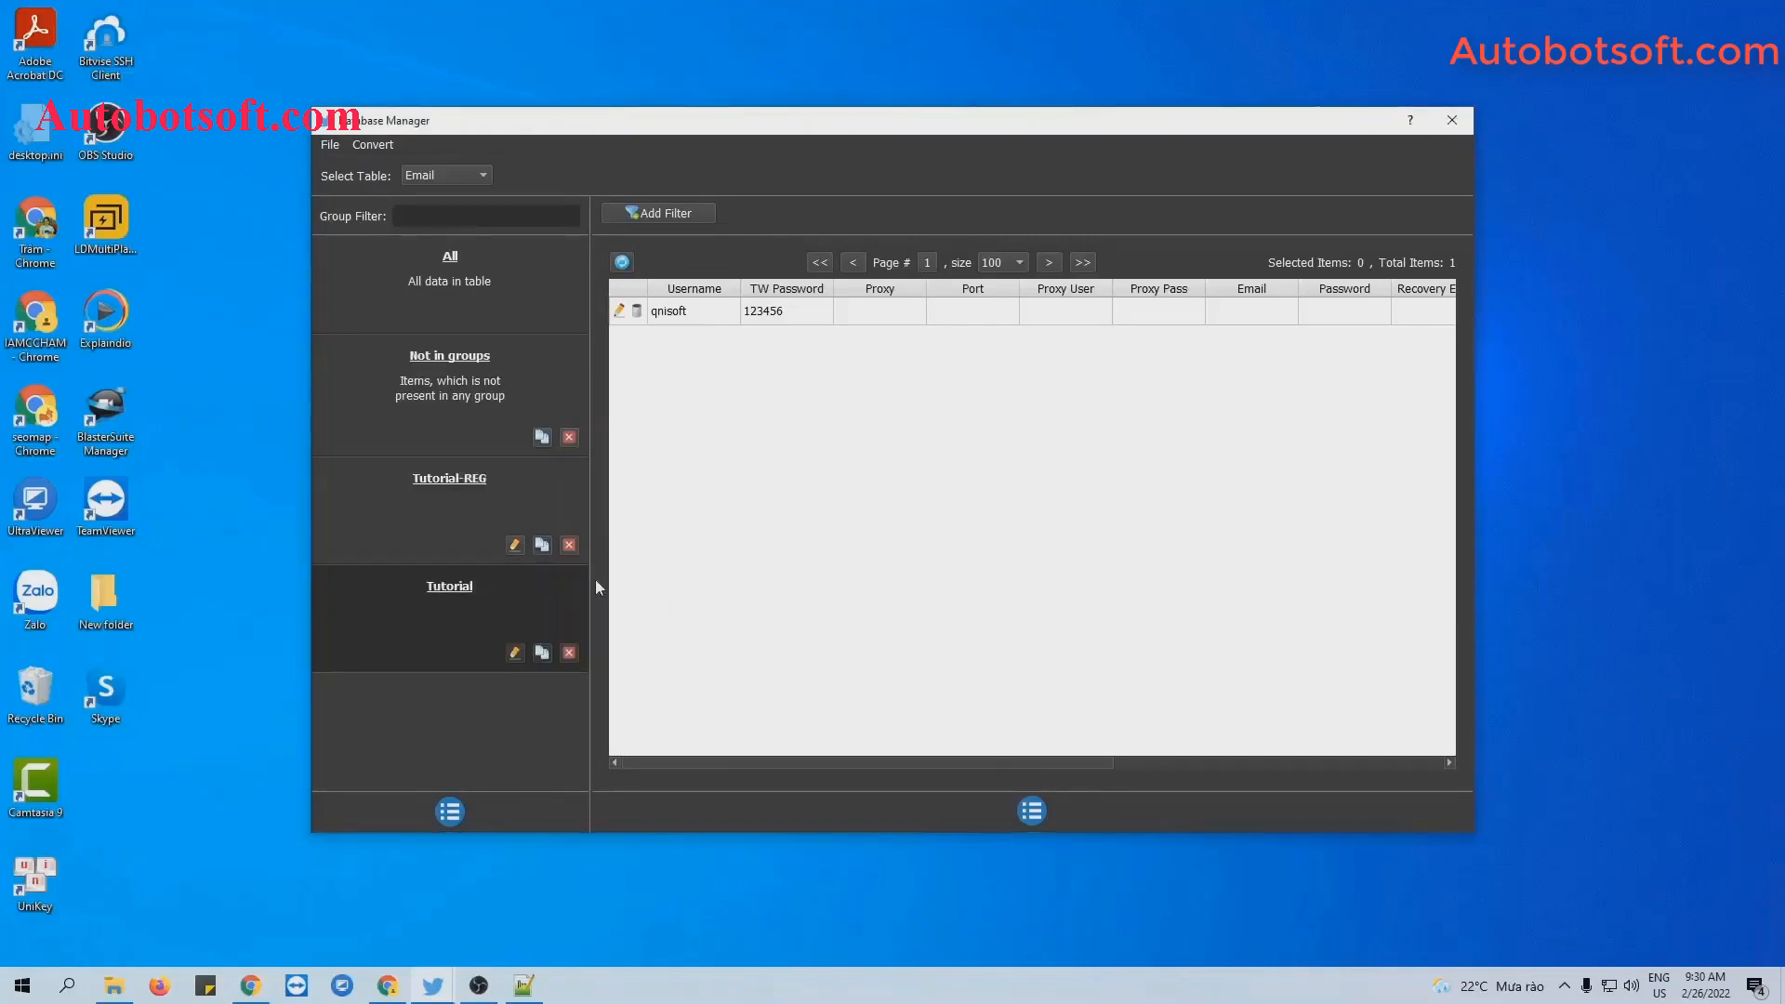
click(483, 479)
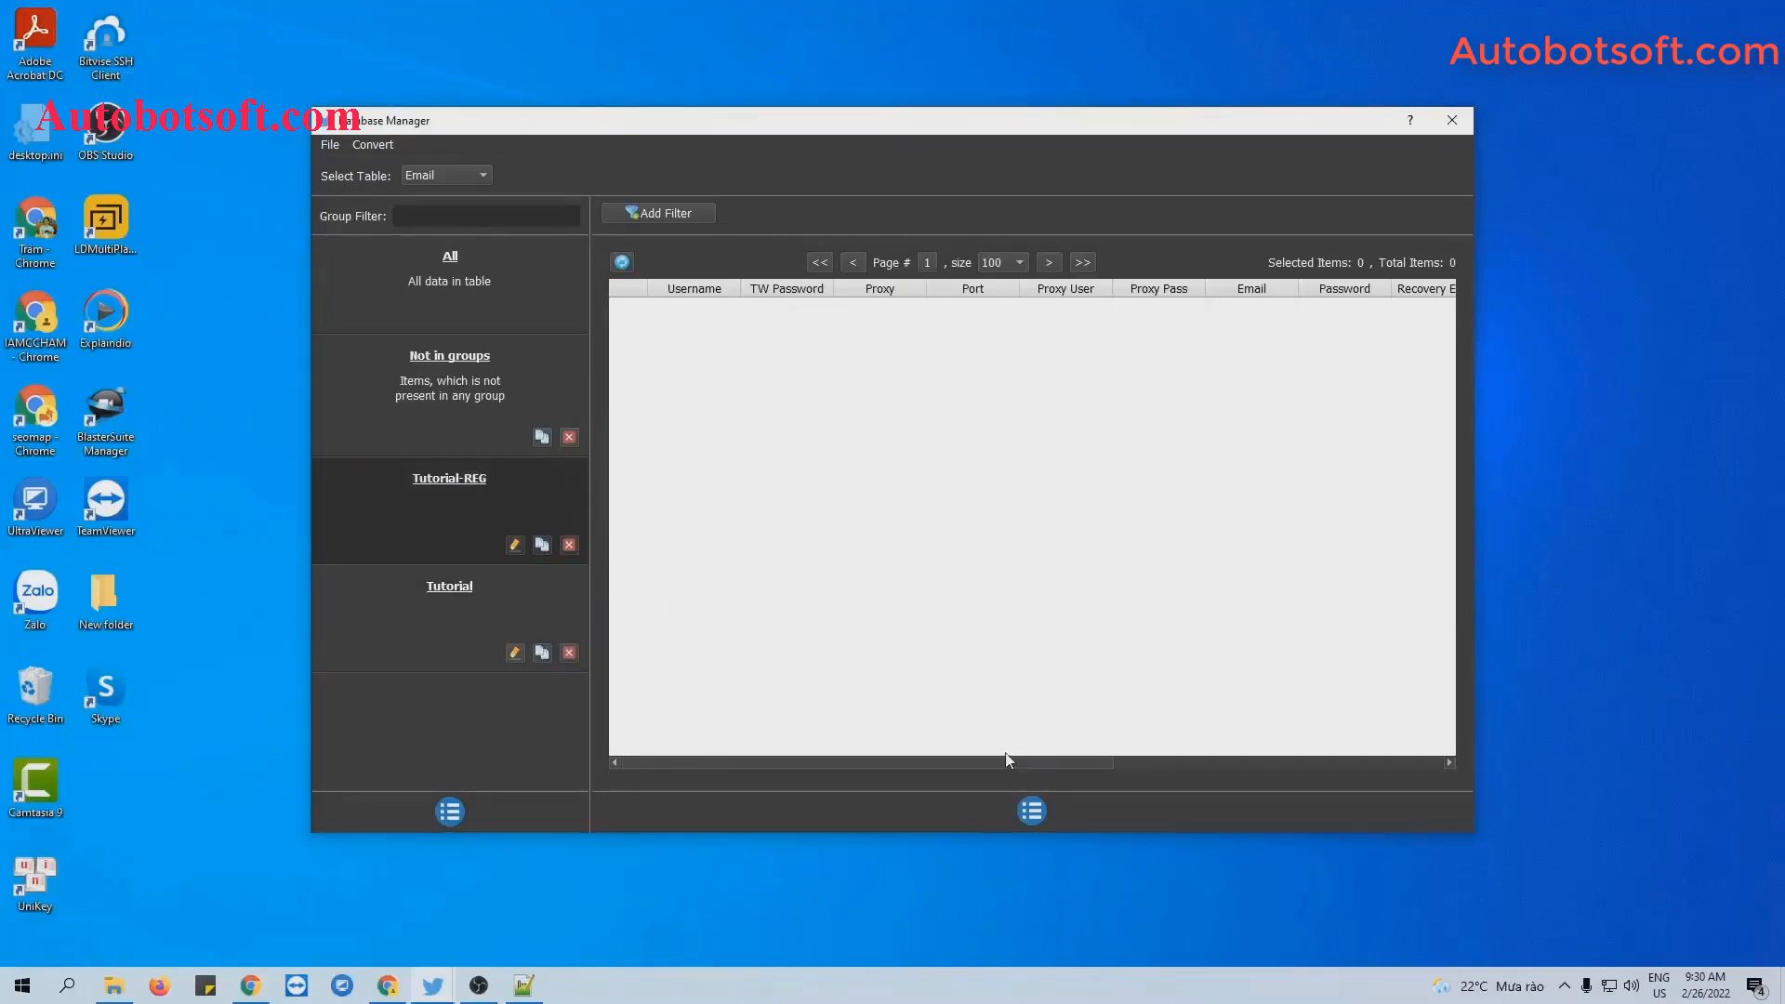
Add an account to Tutorial-REG with its e-mail, password and recovery e-mail.
click(1036, 809)
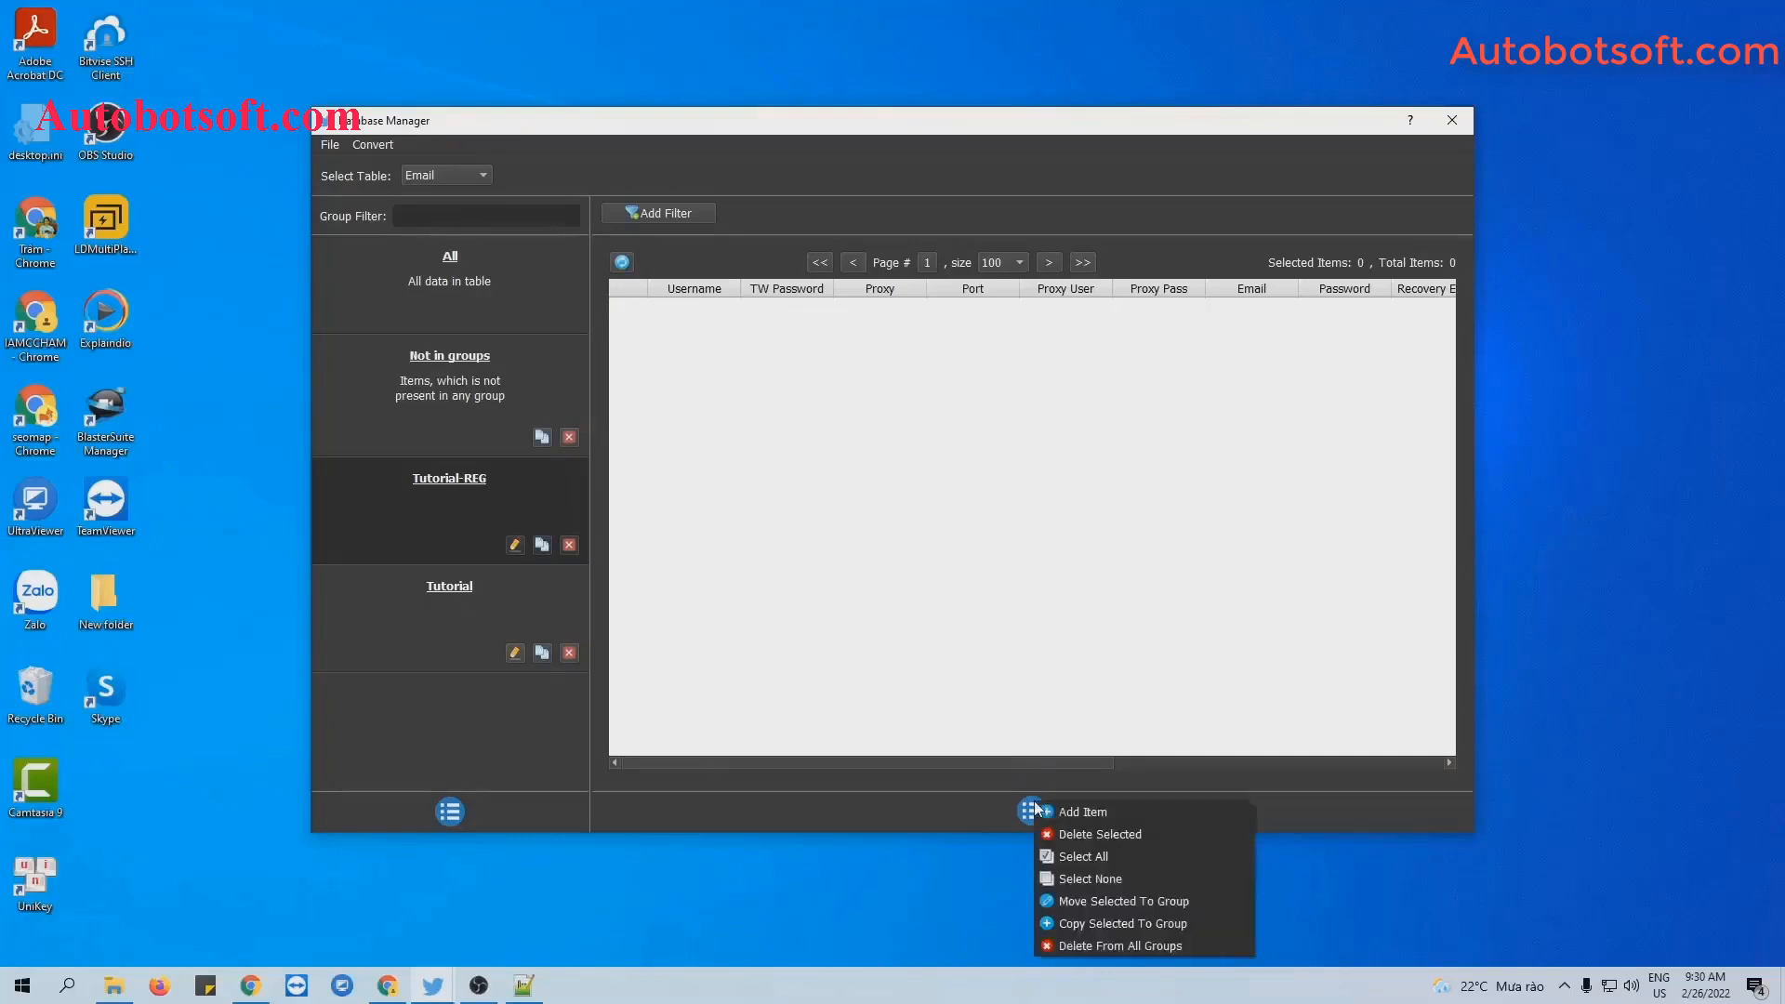
click(1050, 806)
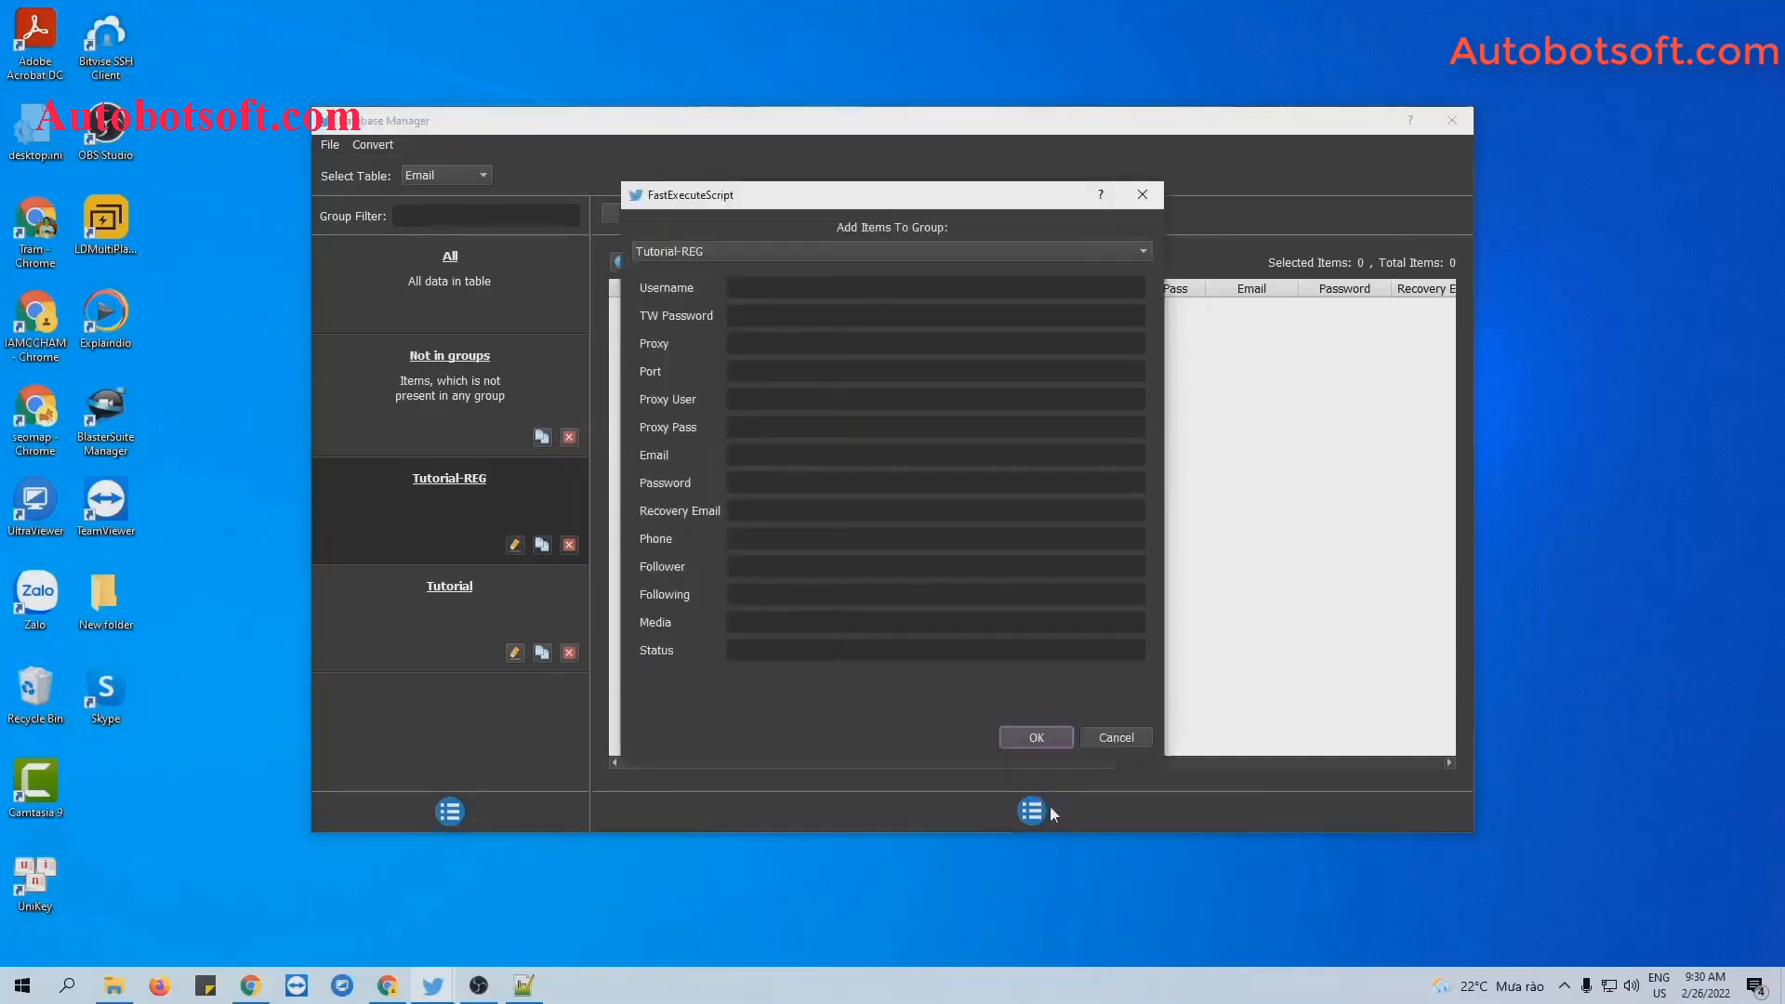
click(748, 306)
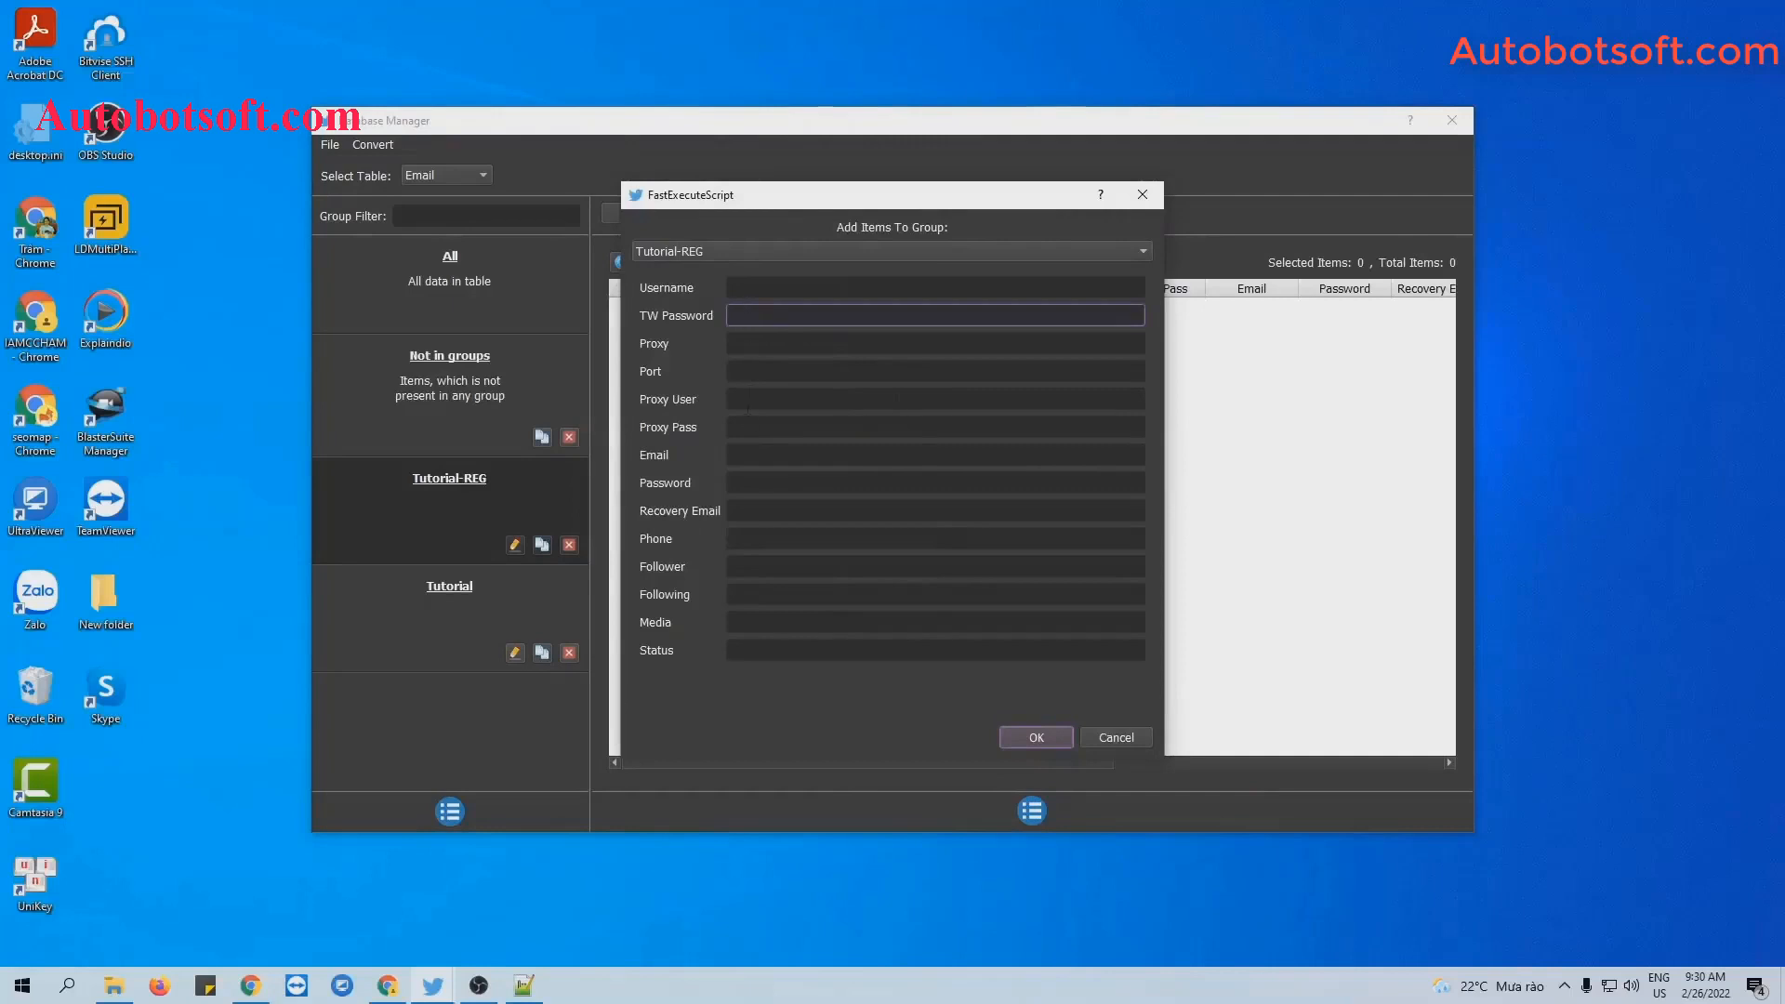
click(749, 455)
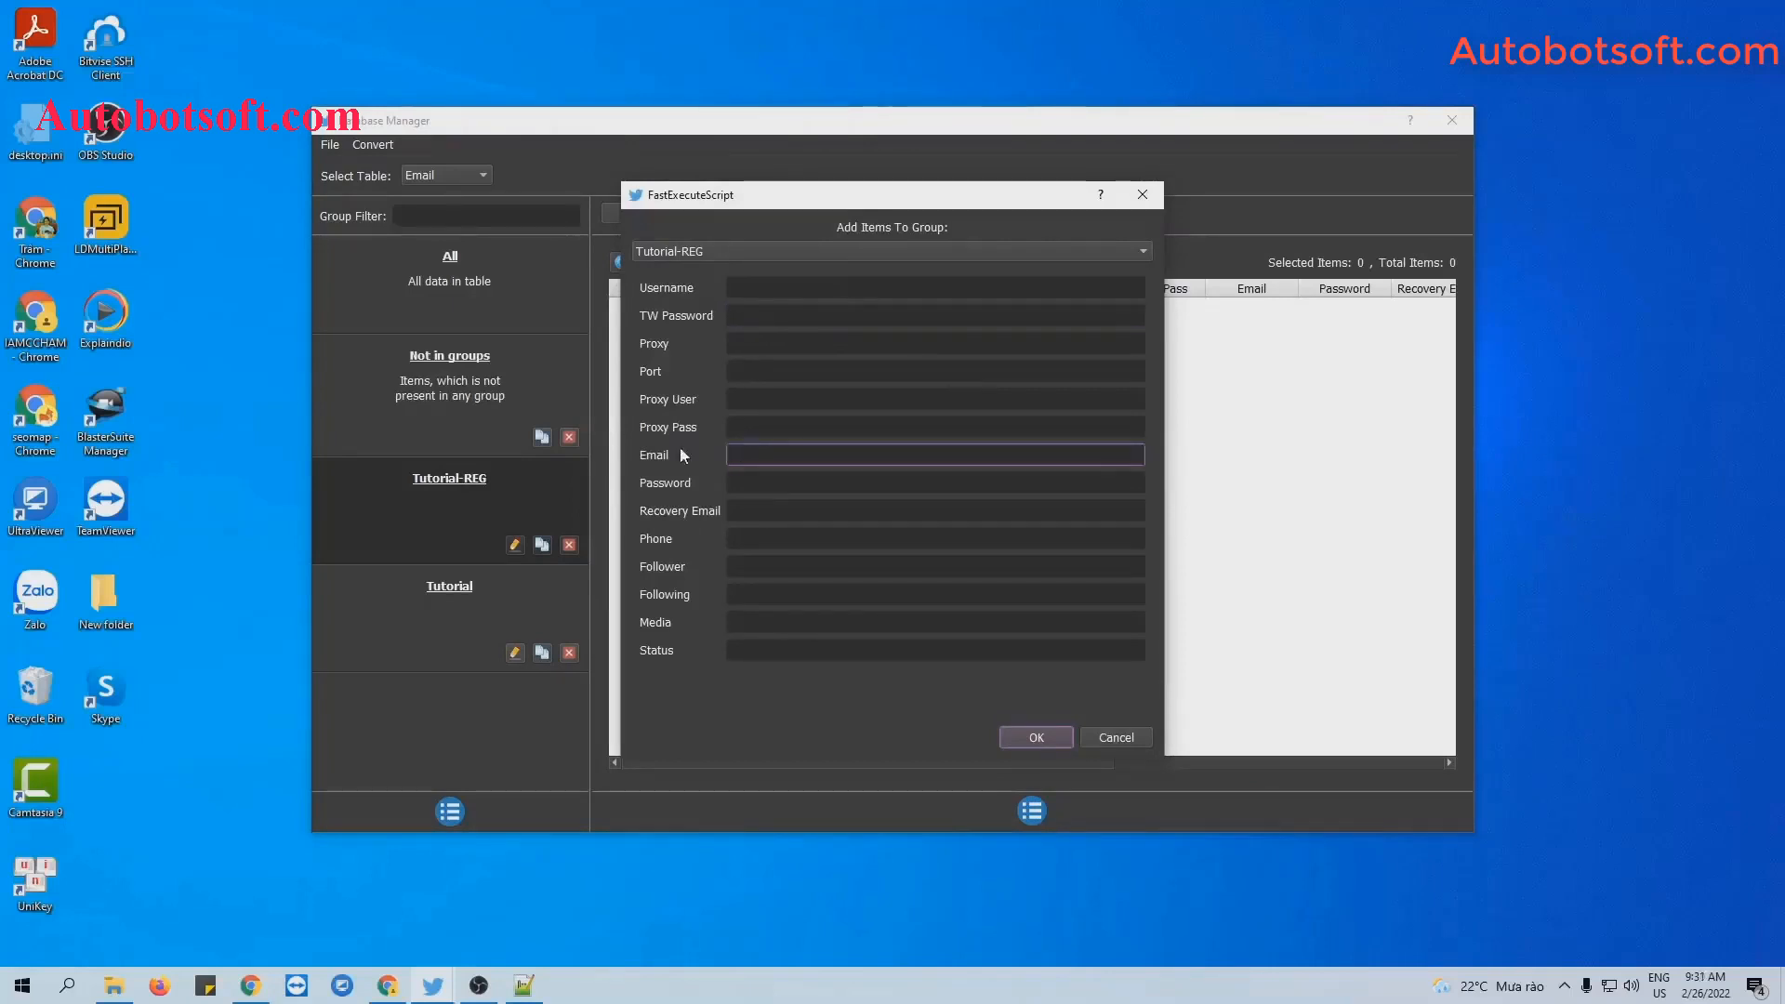
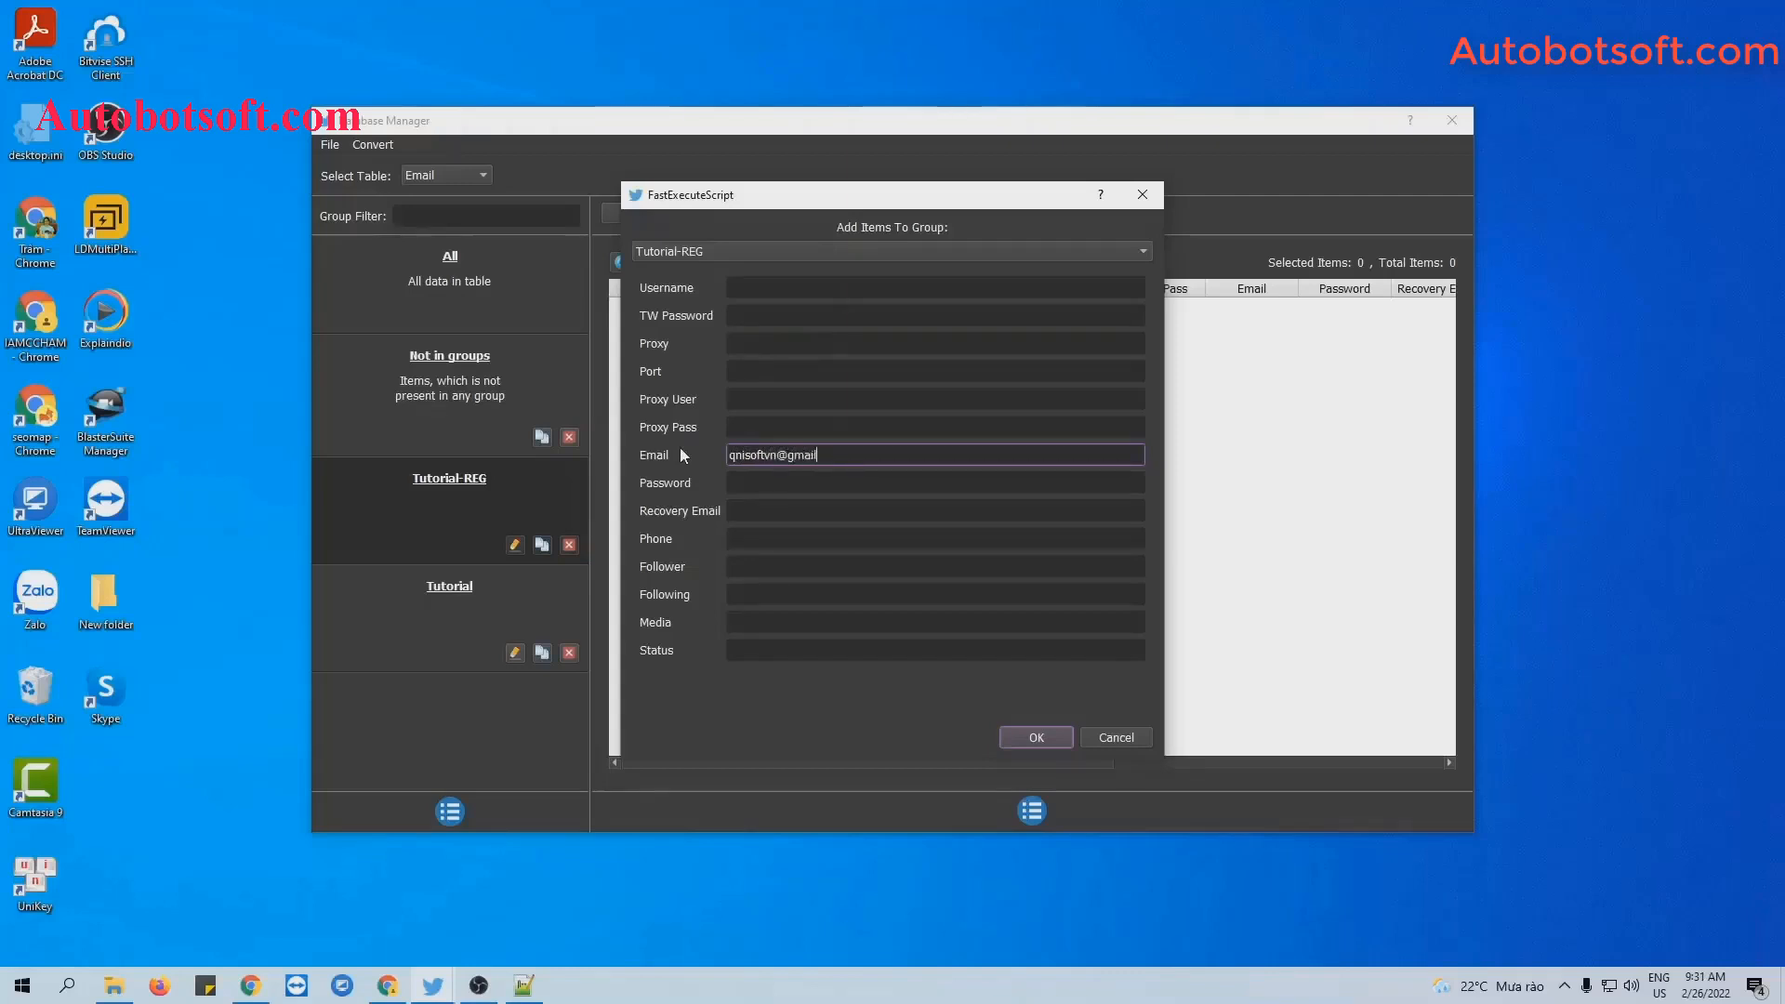
click(767, 485)
text(12)
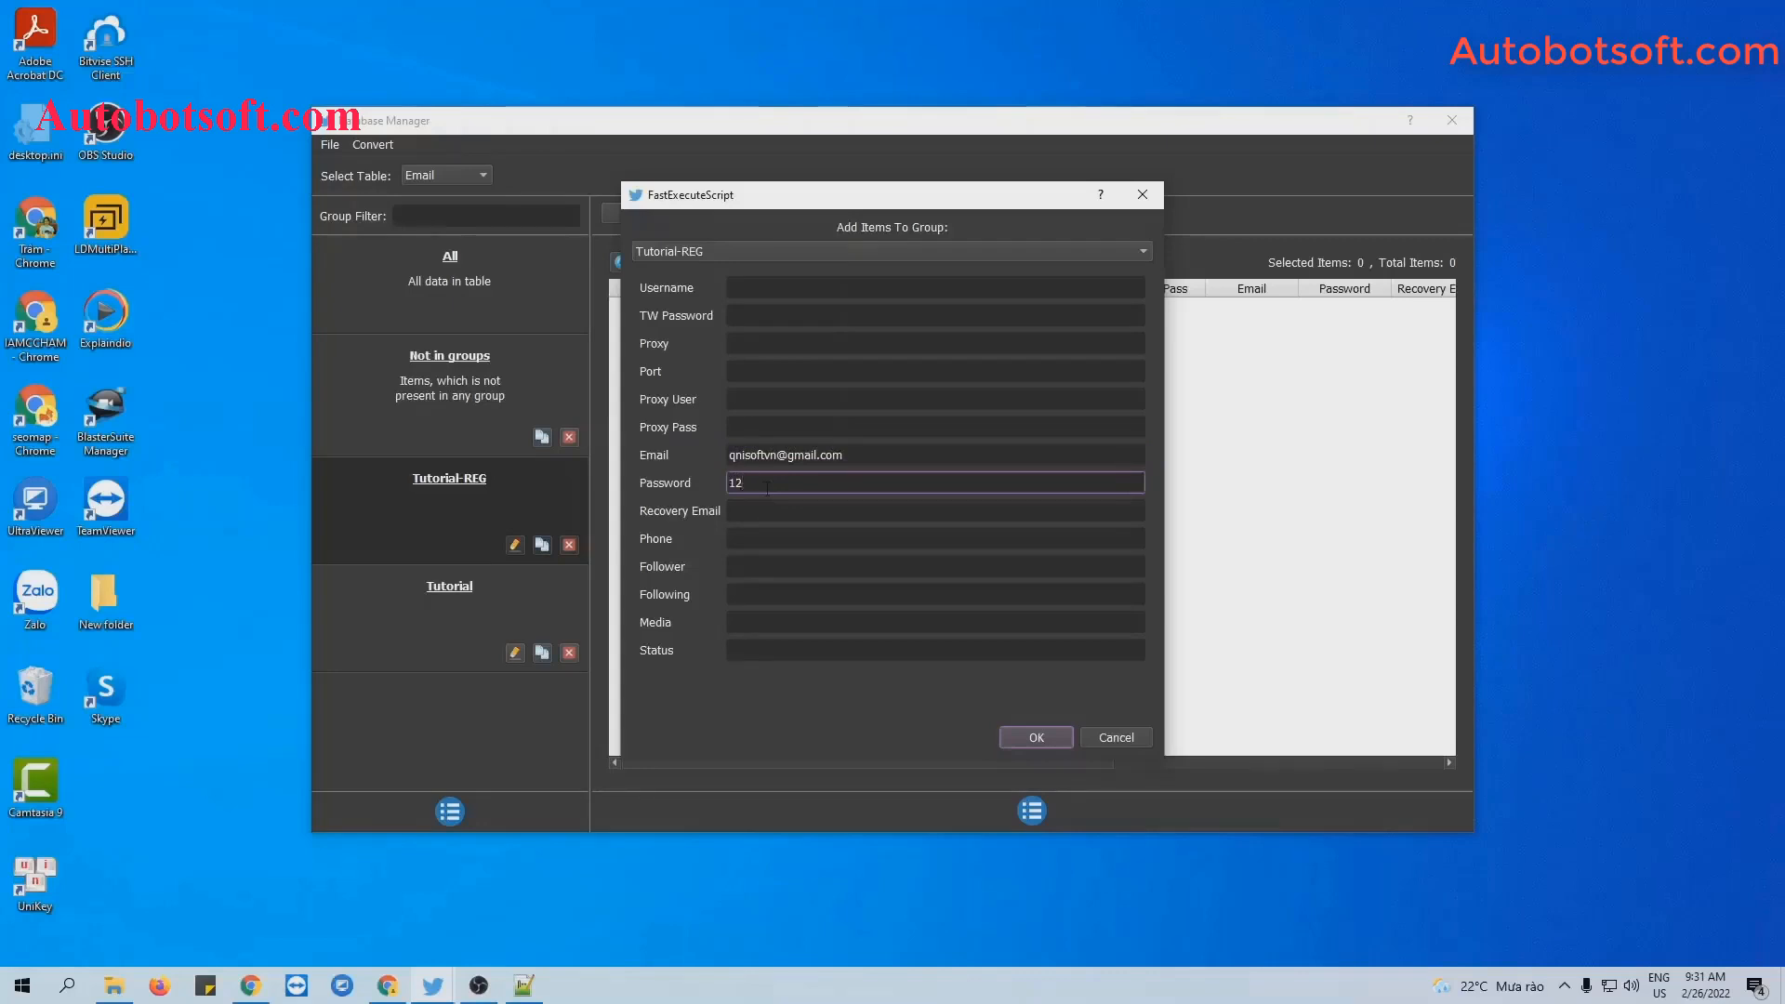
text(3456)
click(759, 507)
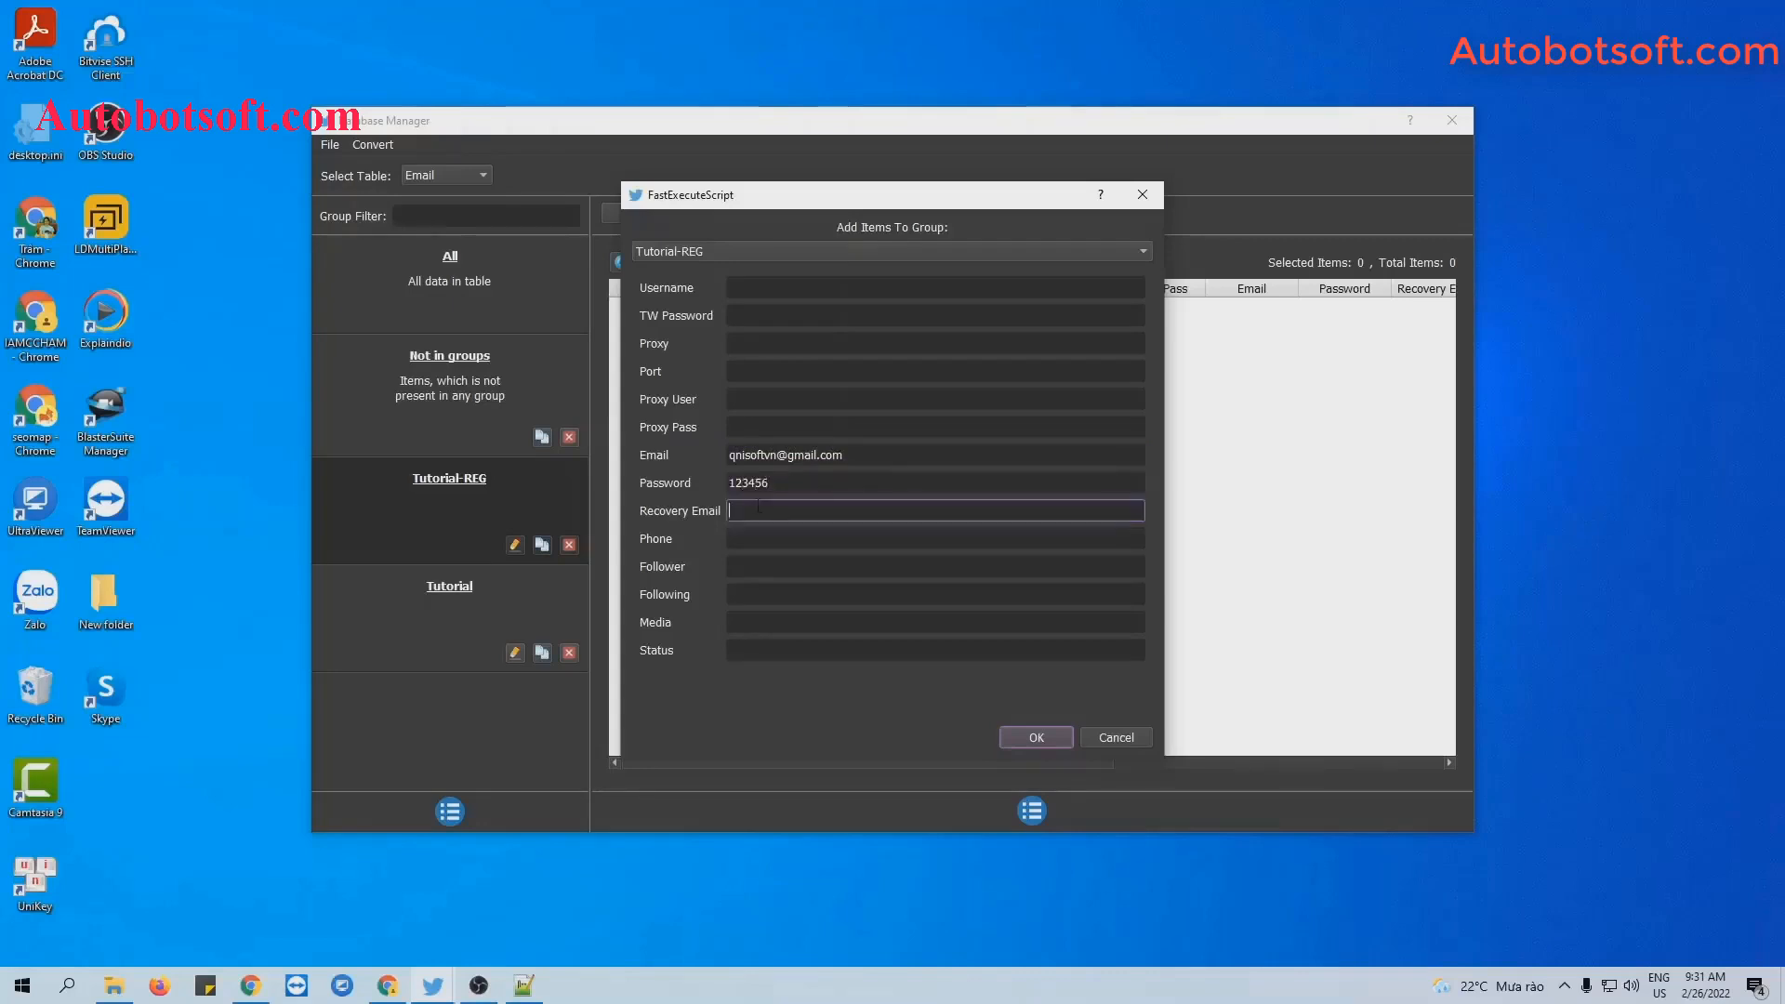
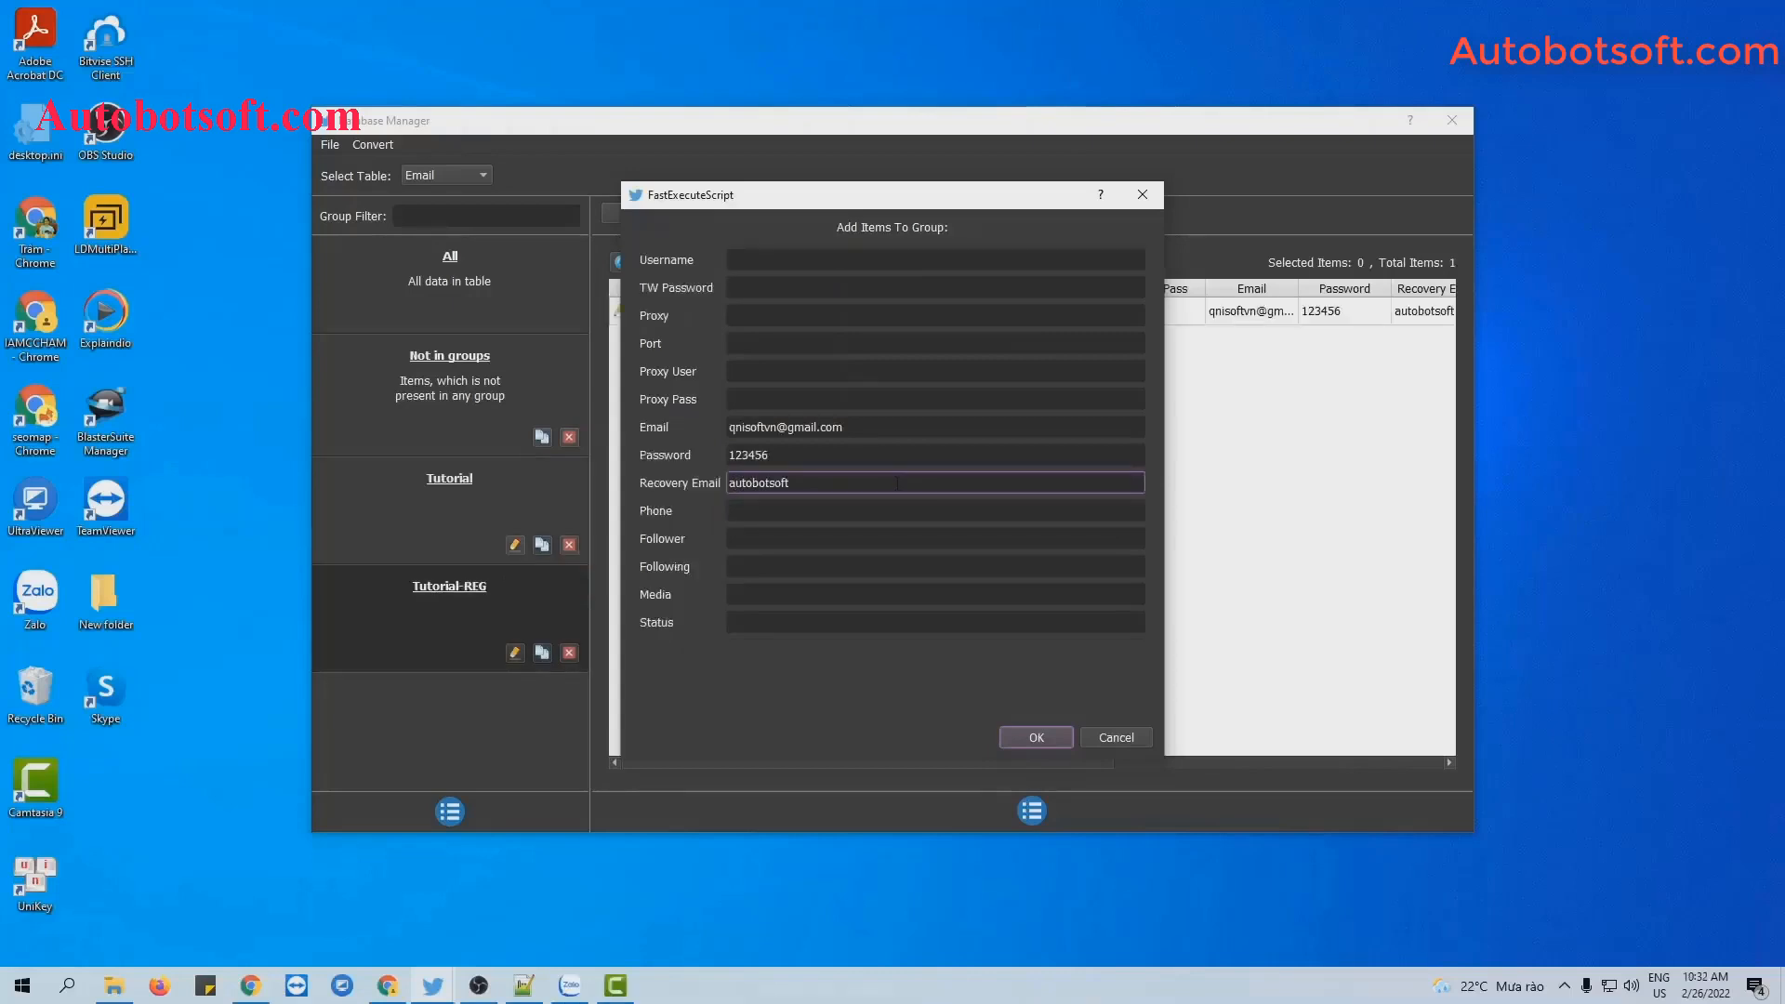
click(1036, 737)
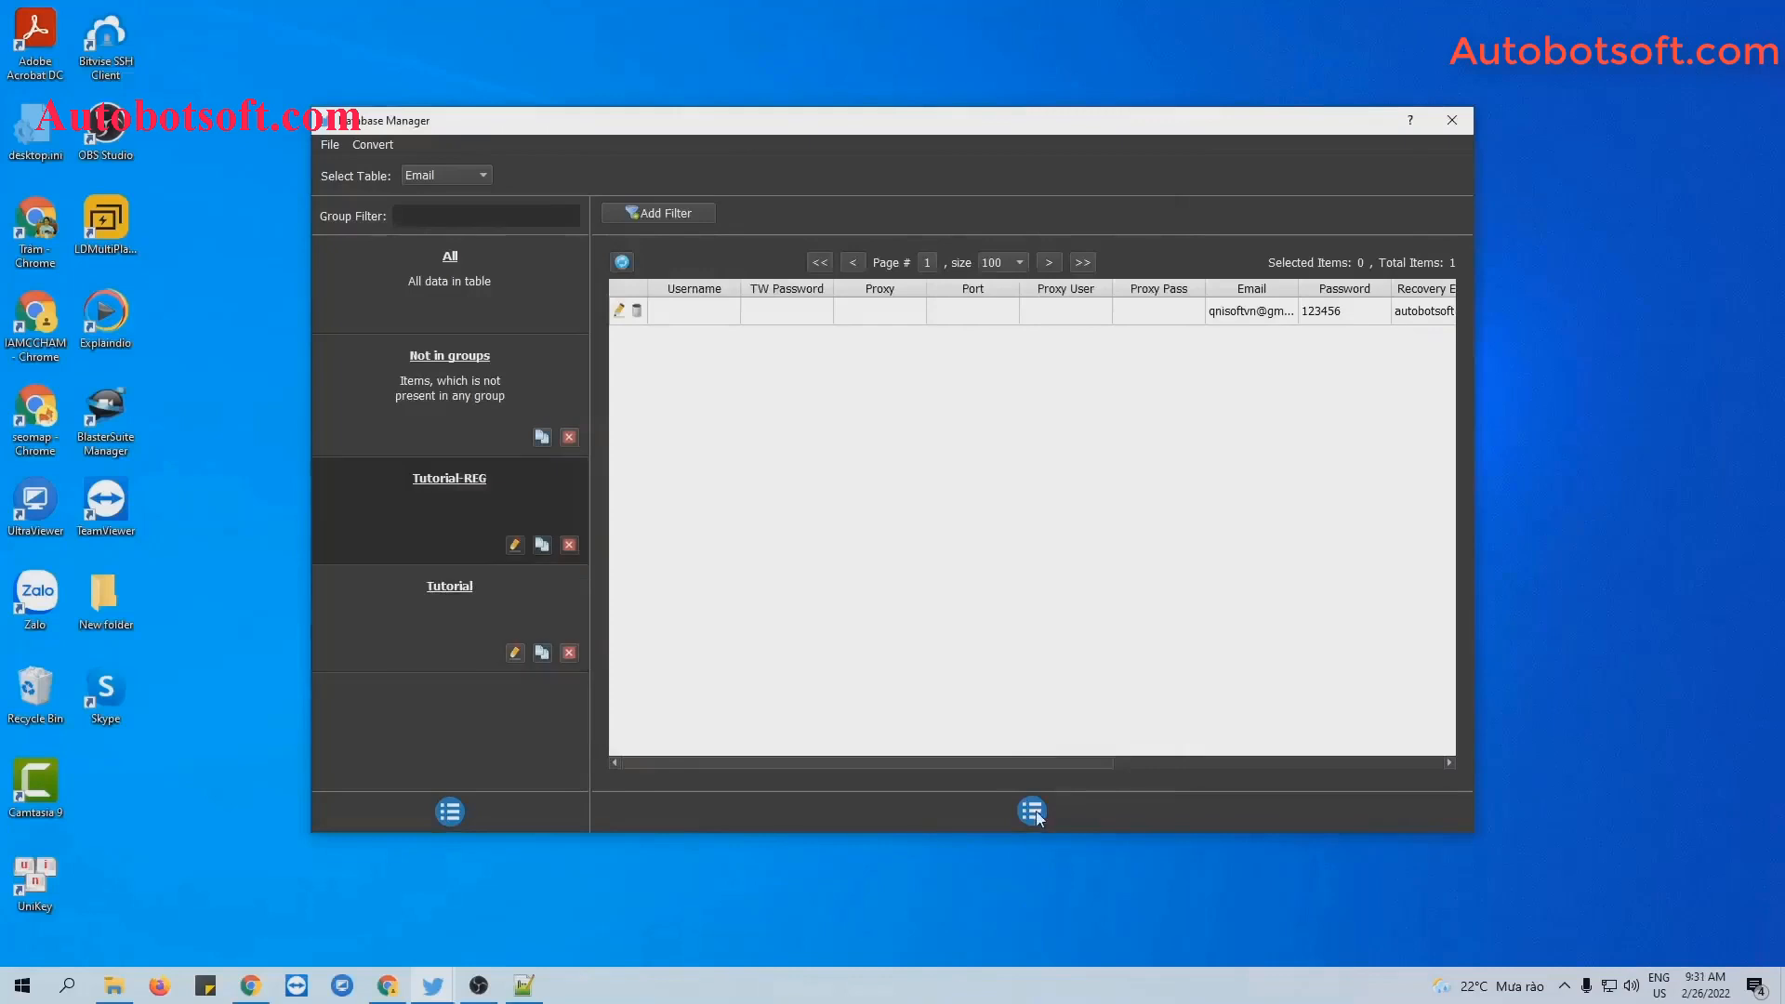
Dismiss a blank account form and bring the Twitter-Automation folder window forward.
click(1032, 811)
click(1046, 815)
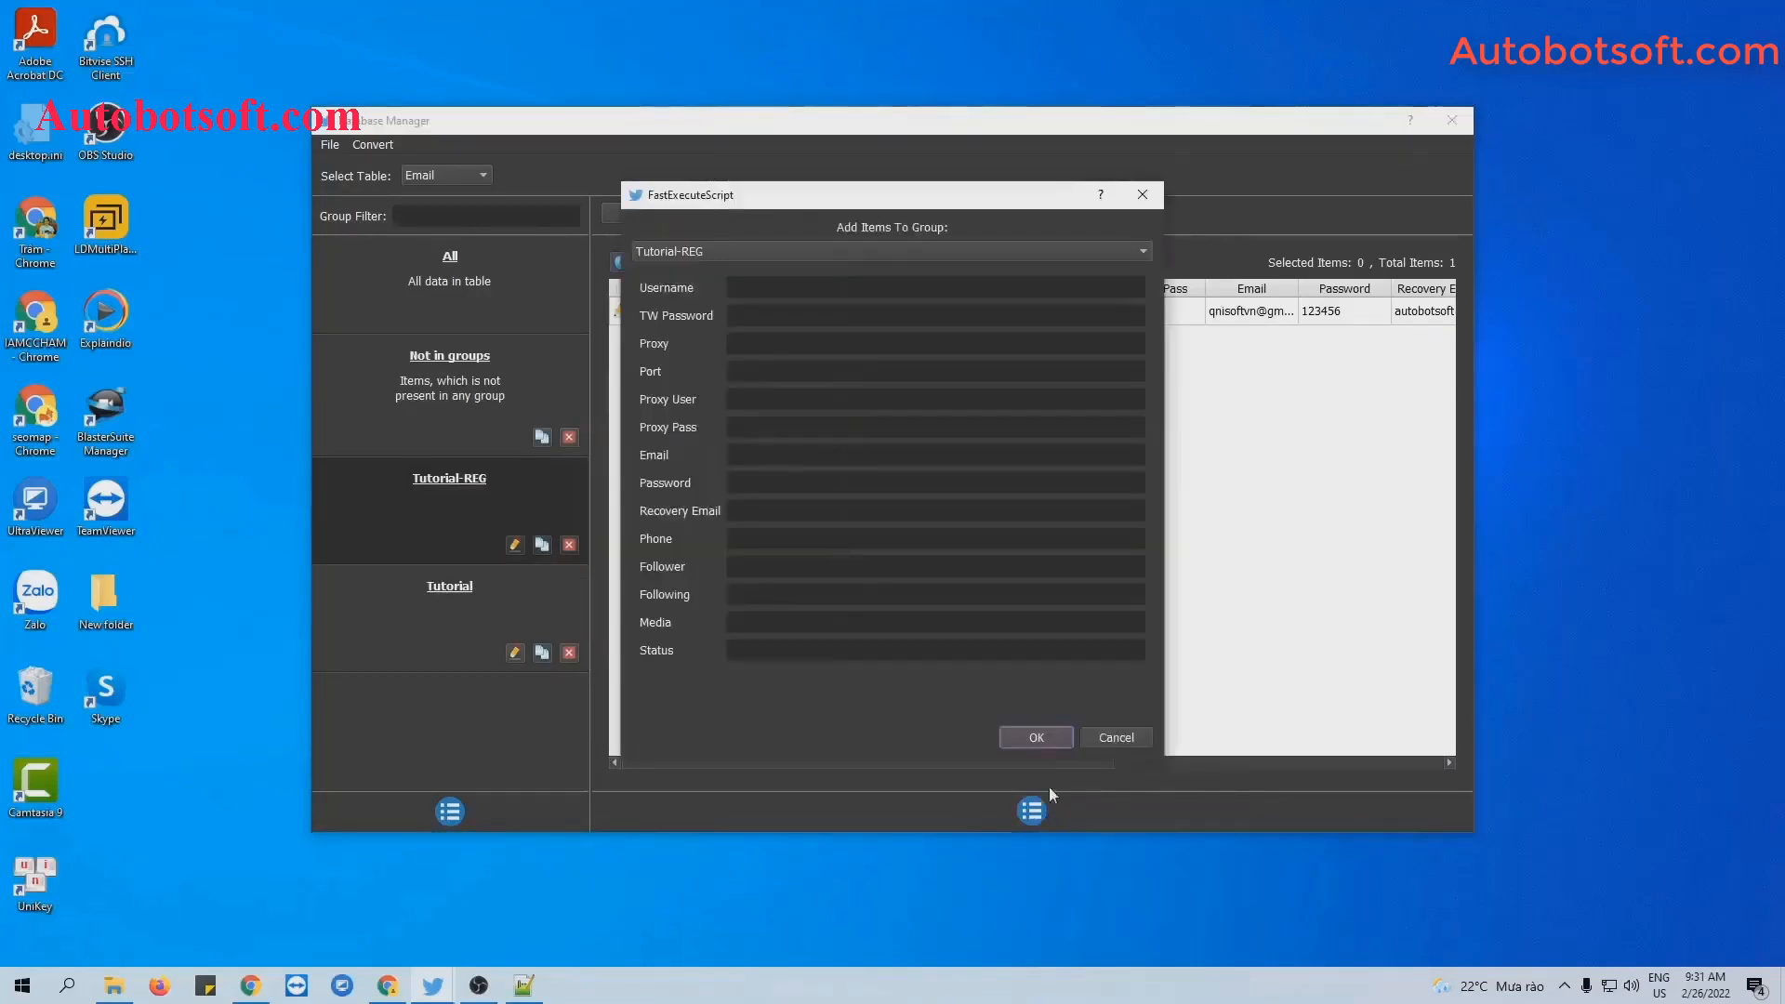
click(1143, 196)
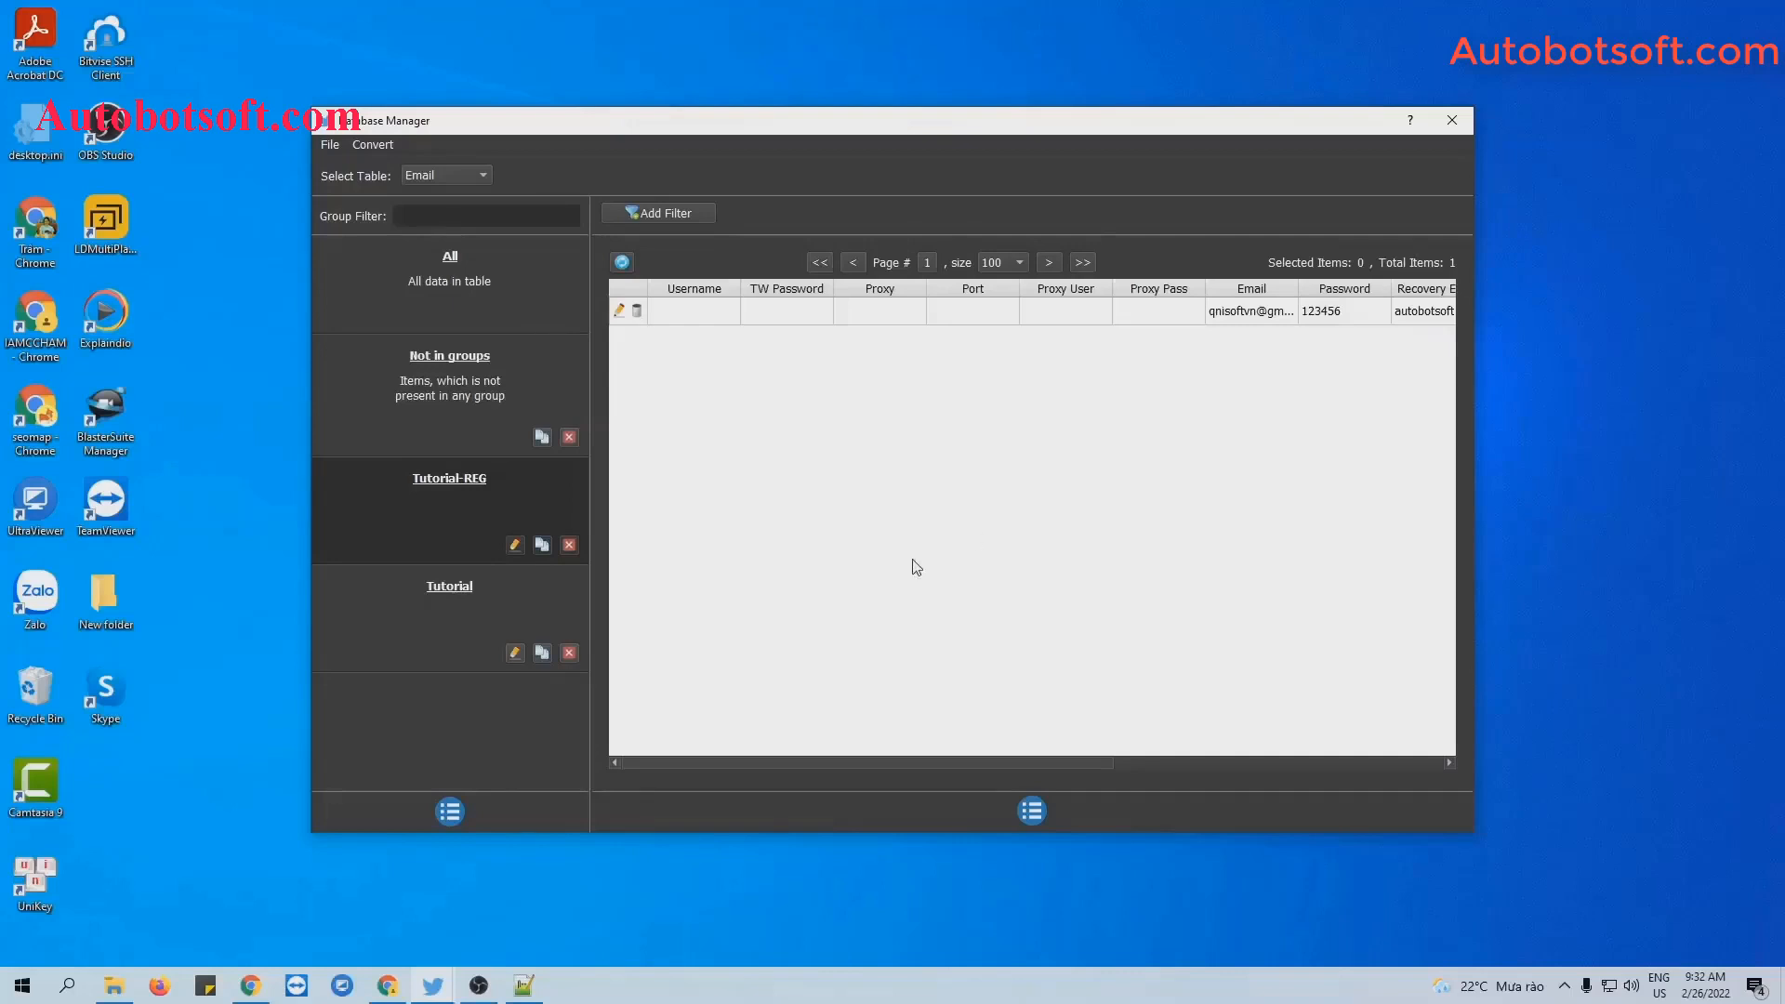
click(114, 986)
Create a new text document named account.txt in Twitter-Automation and open it.
right_click(235, 554)
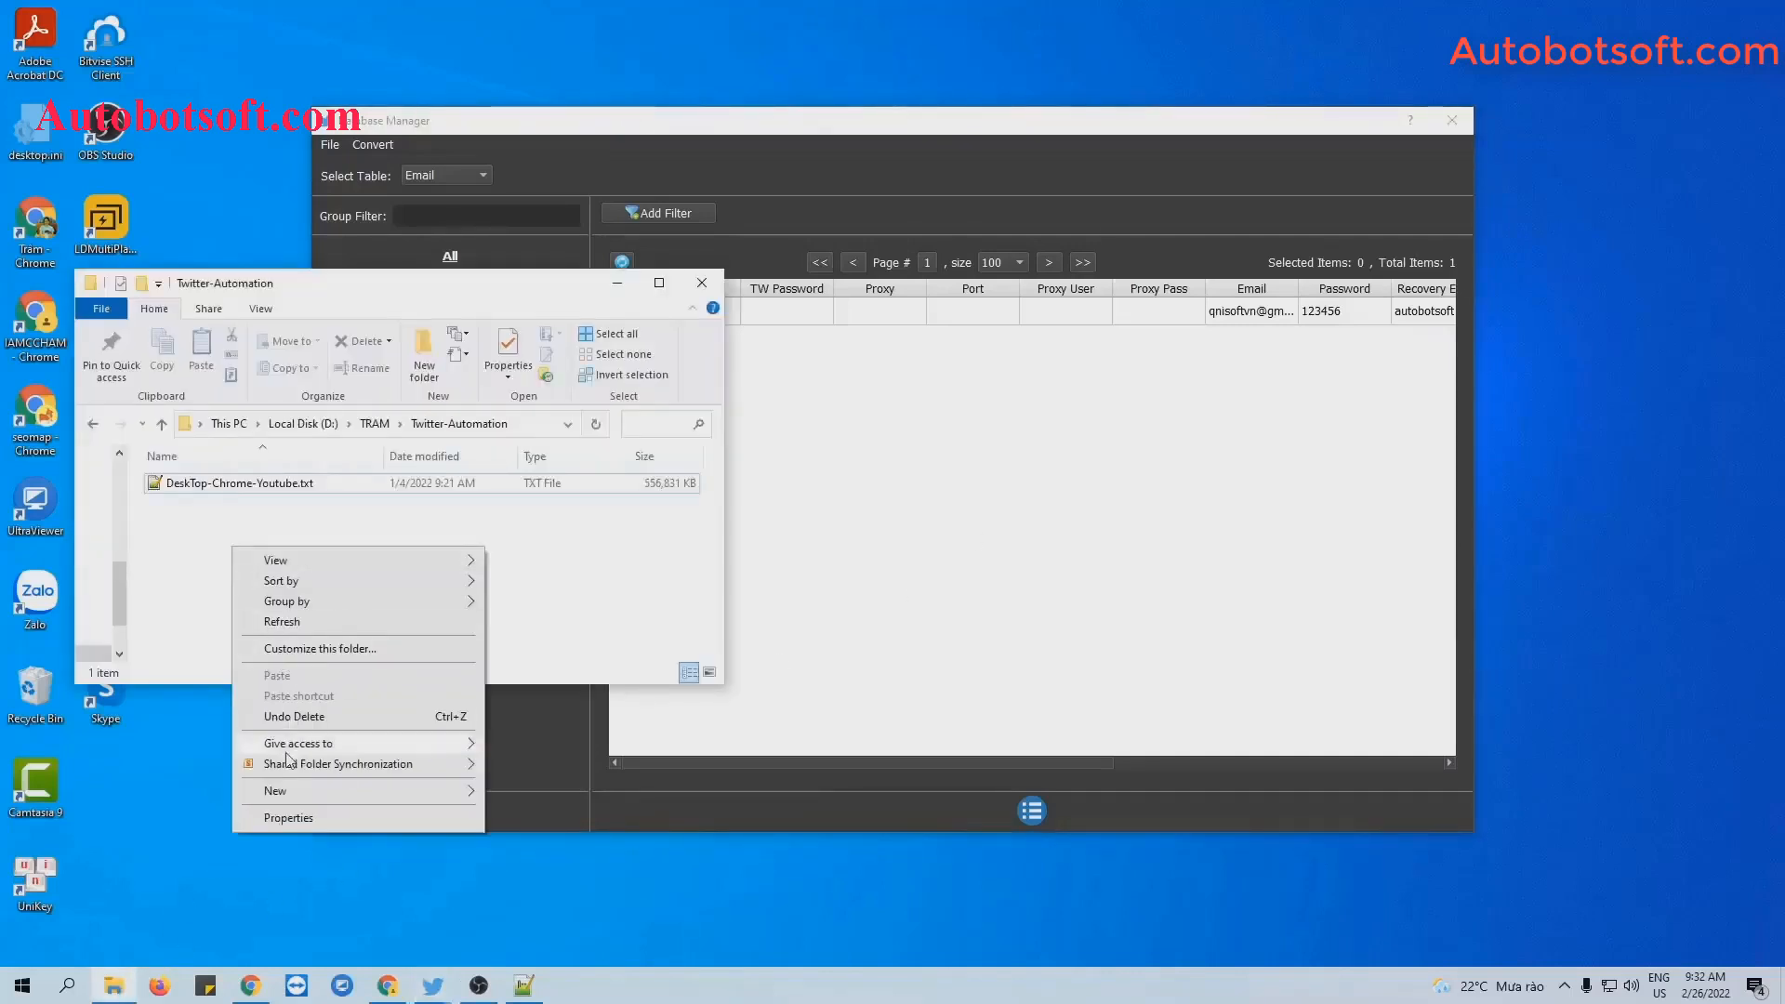
mouse_move(279, 791)
click(548, 758)
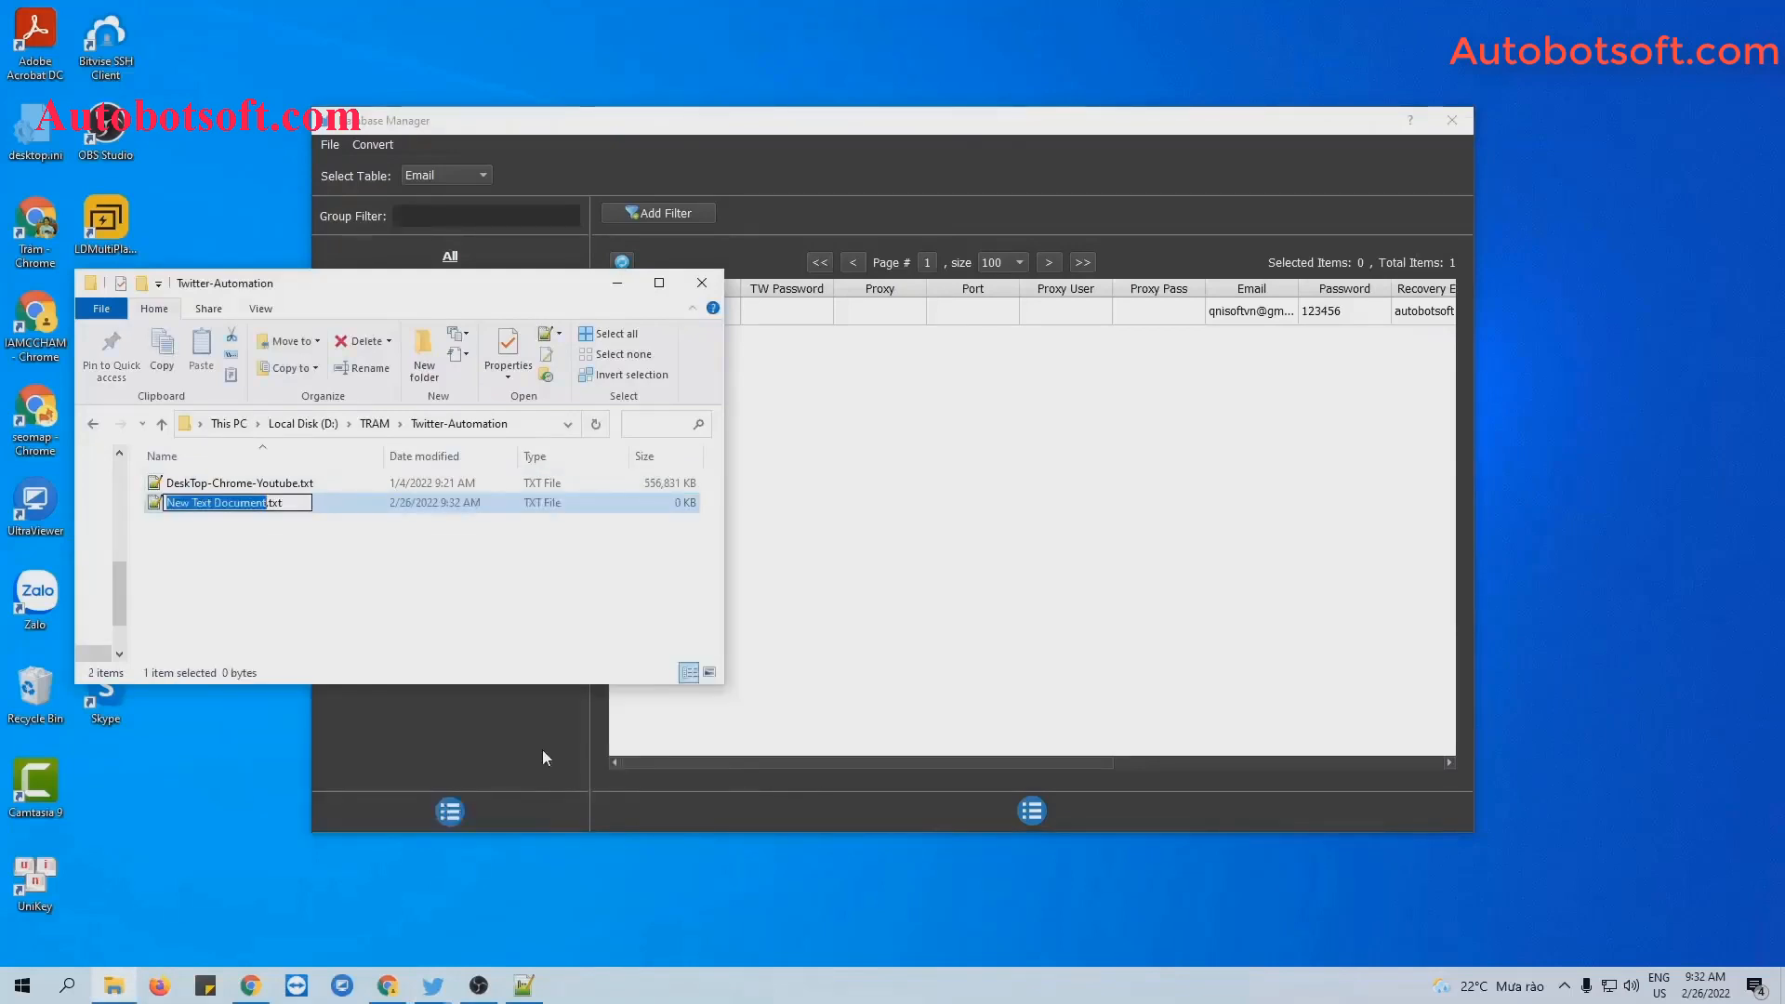
text(accou)
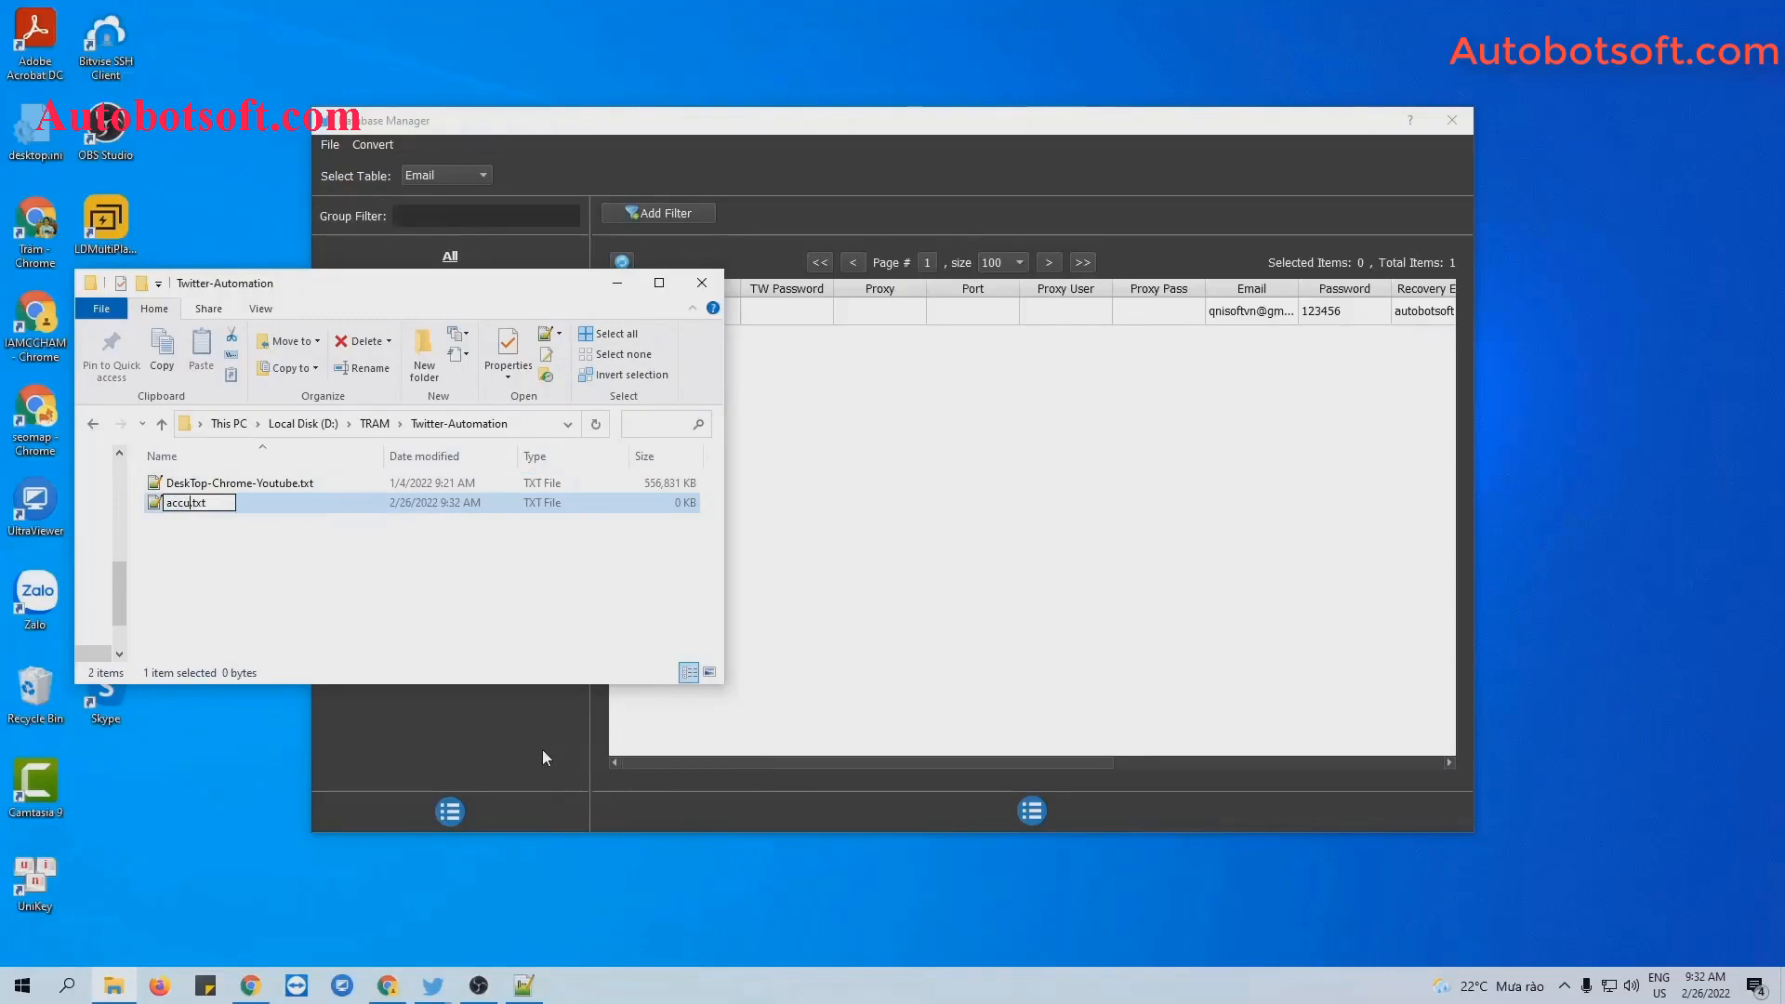
text(nt)
key(Return)
double_click(206, 488)
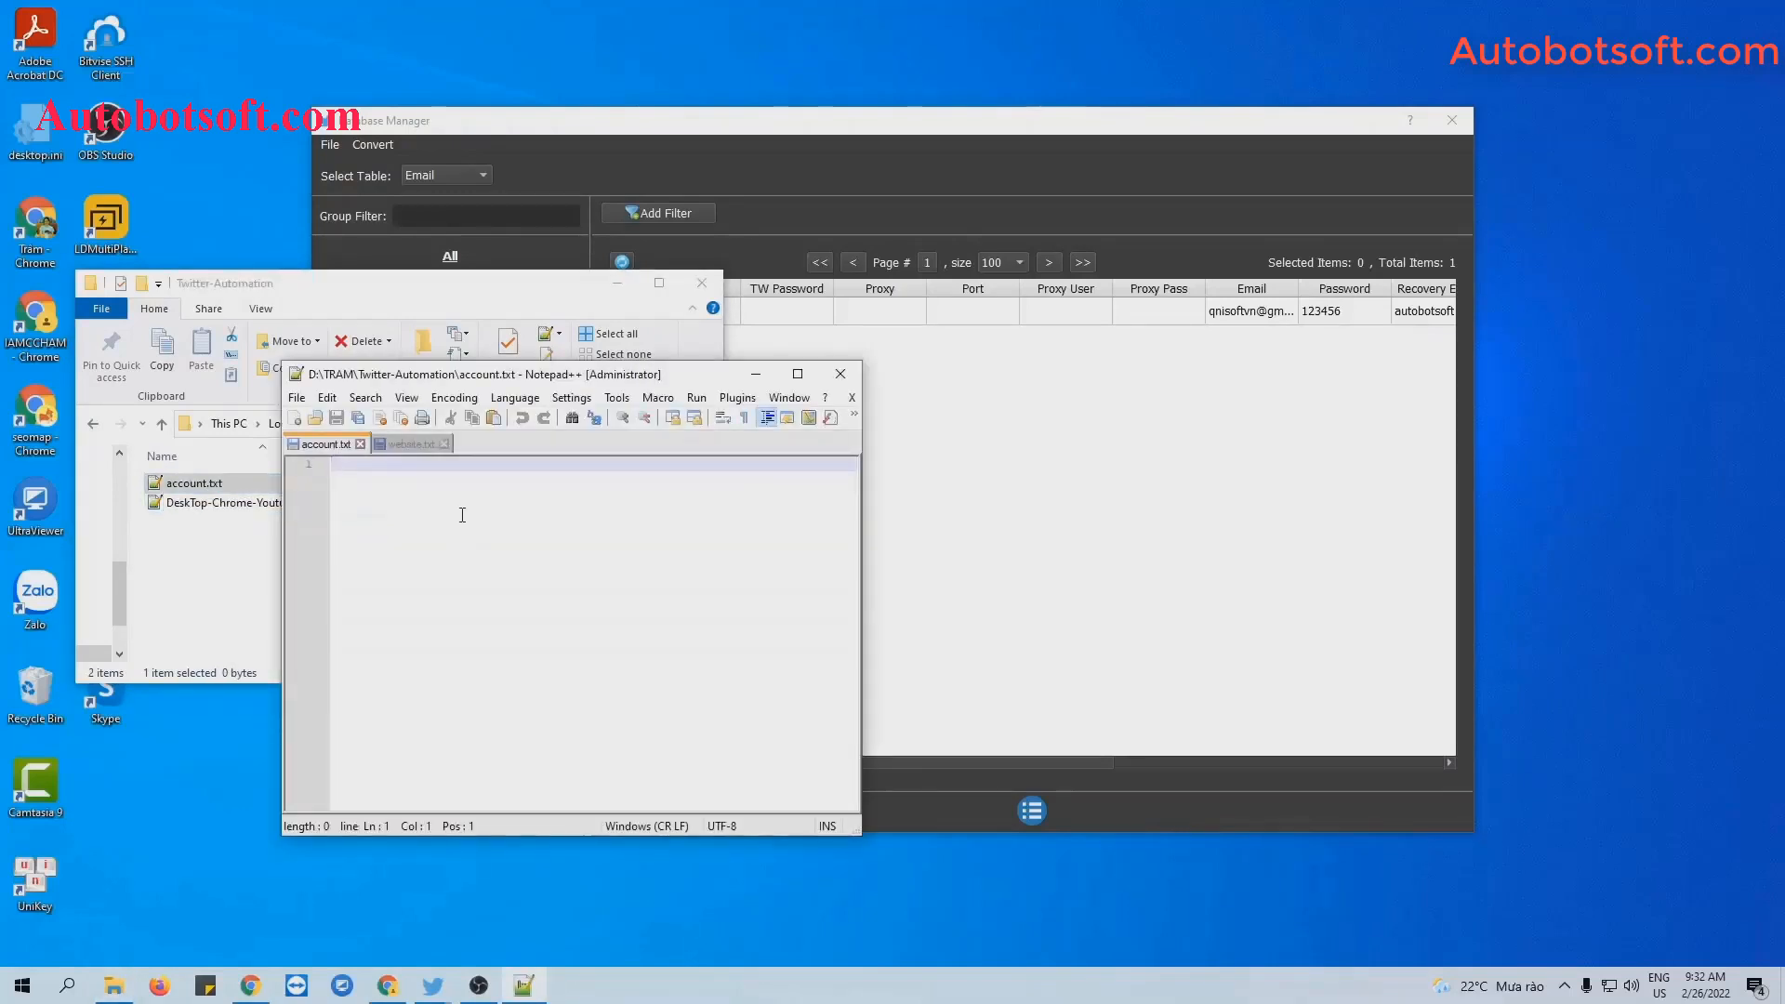
Write the account's username and password as one comma-separated line in account.txt and save it.
key(ctrl+v)
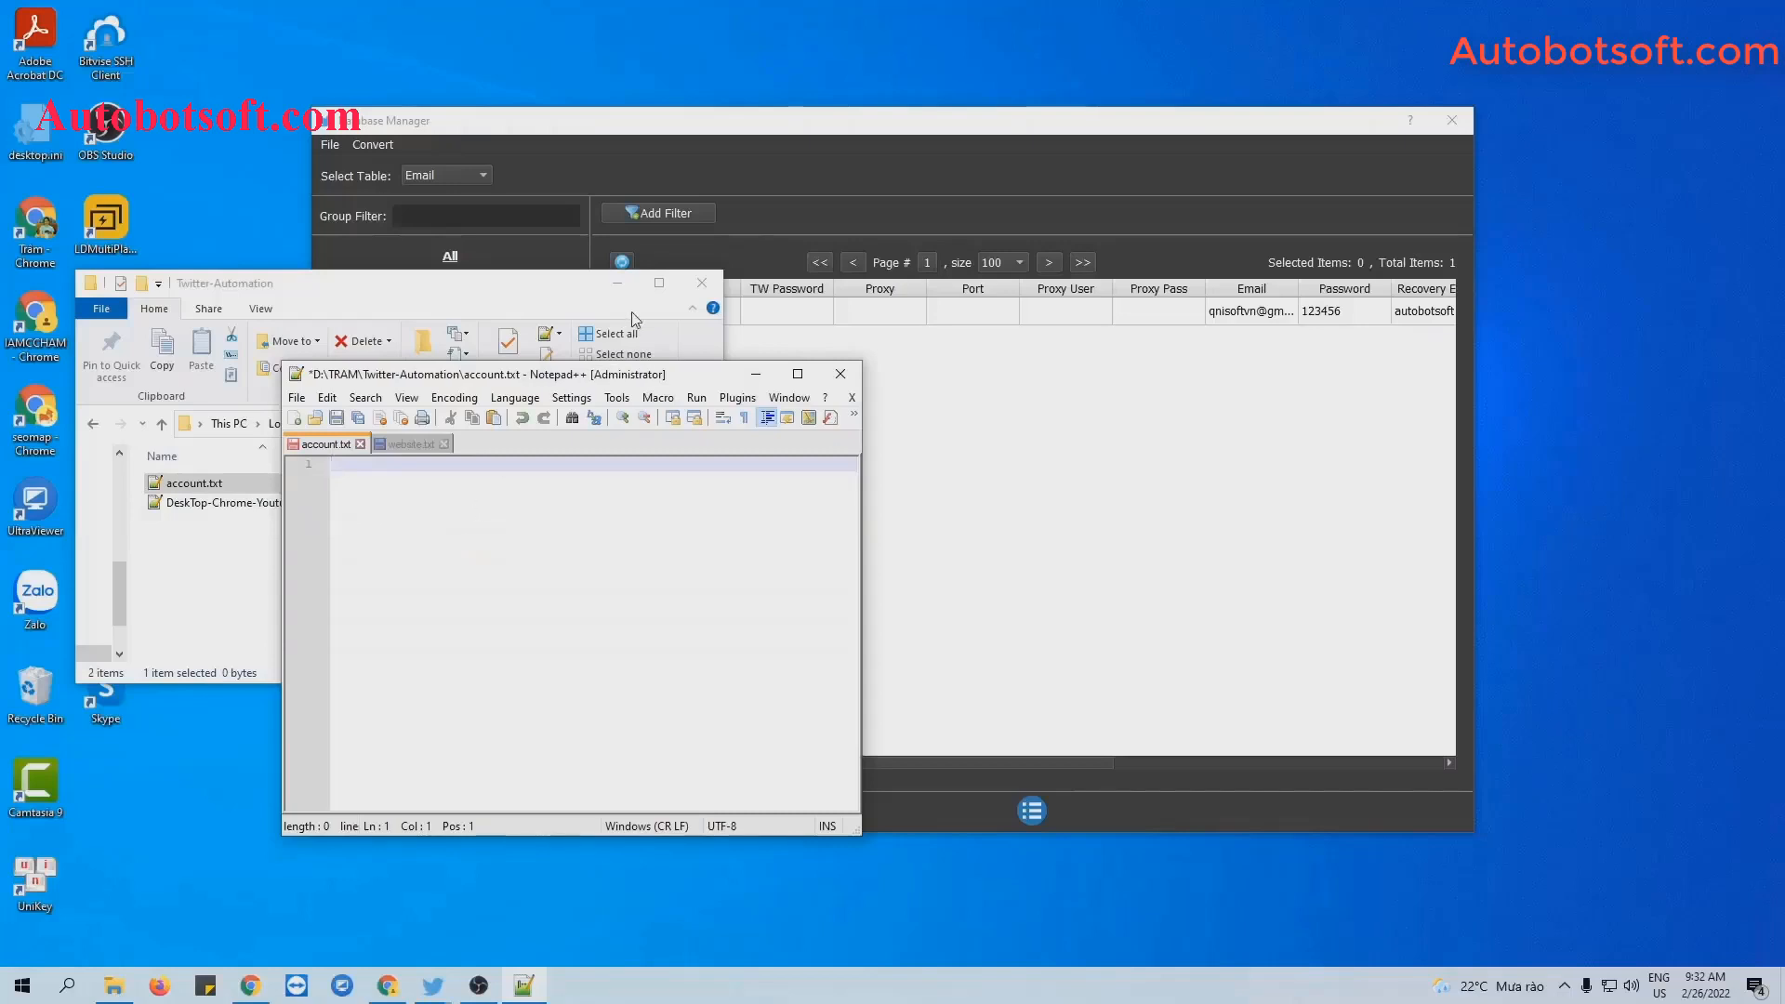
click(618, 284)
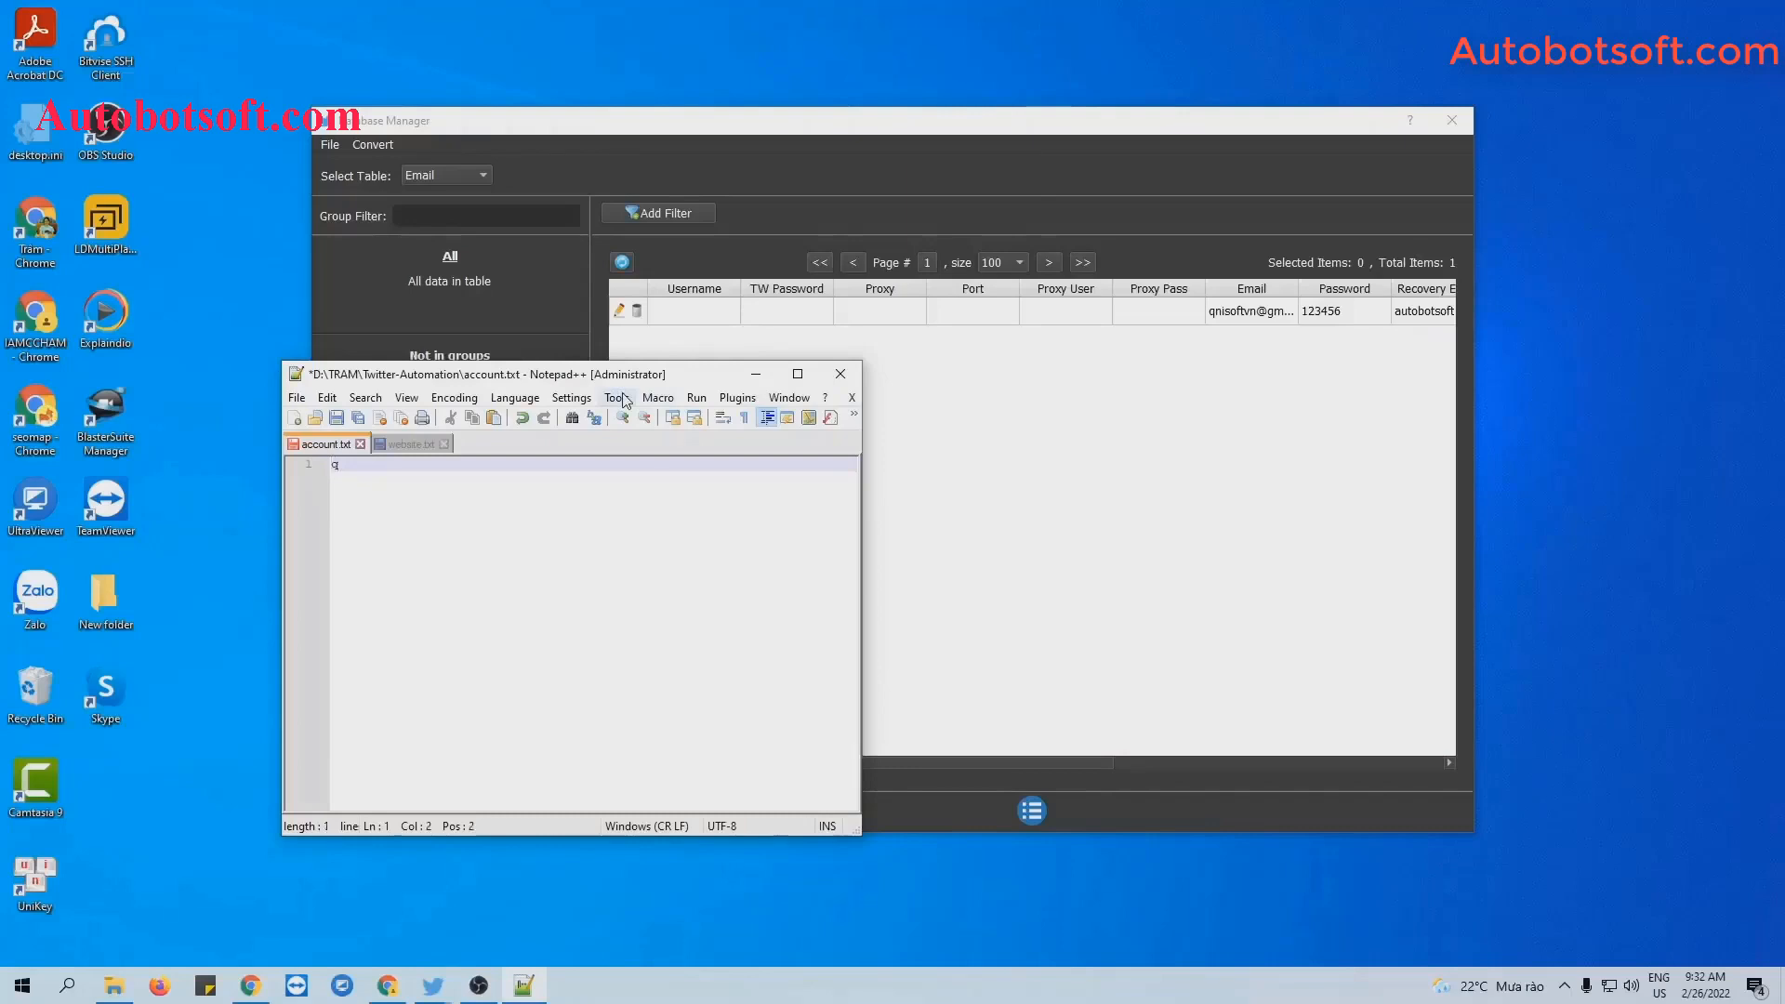
text(iss)
text(oft)
text(,)
text(12345)
click(334, 420)
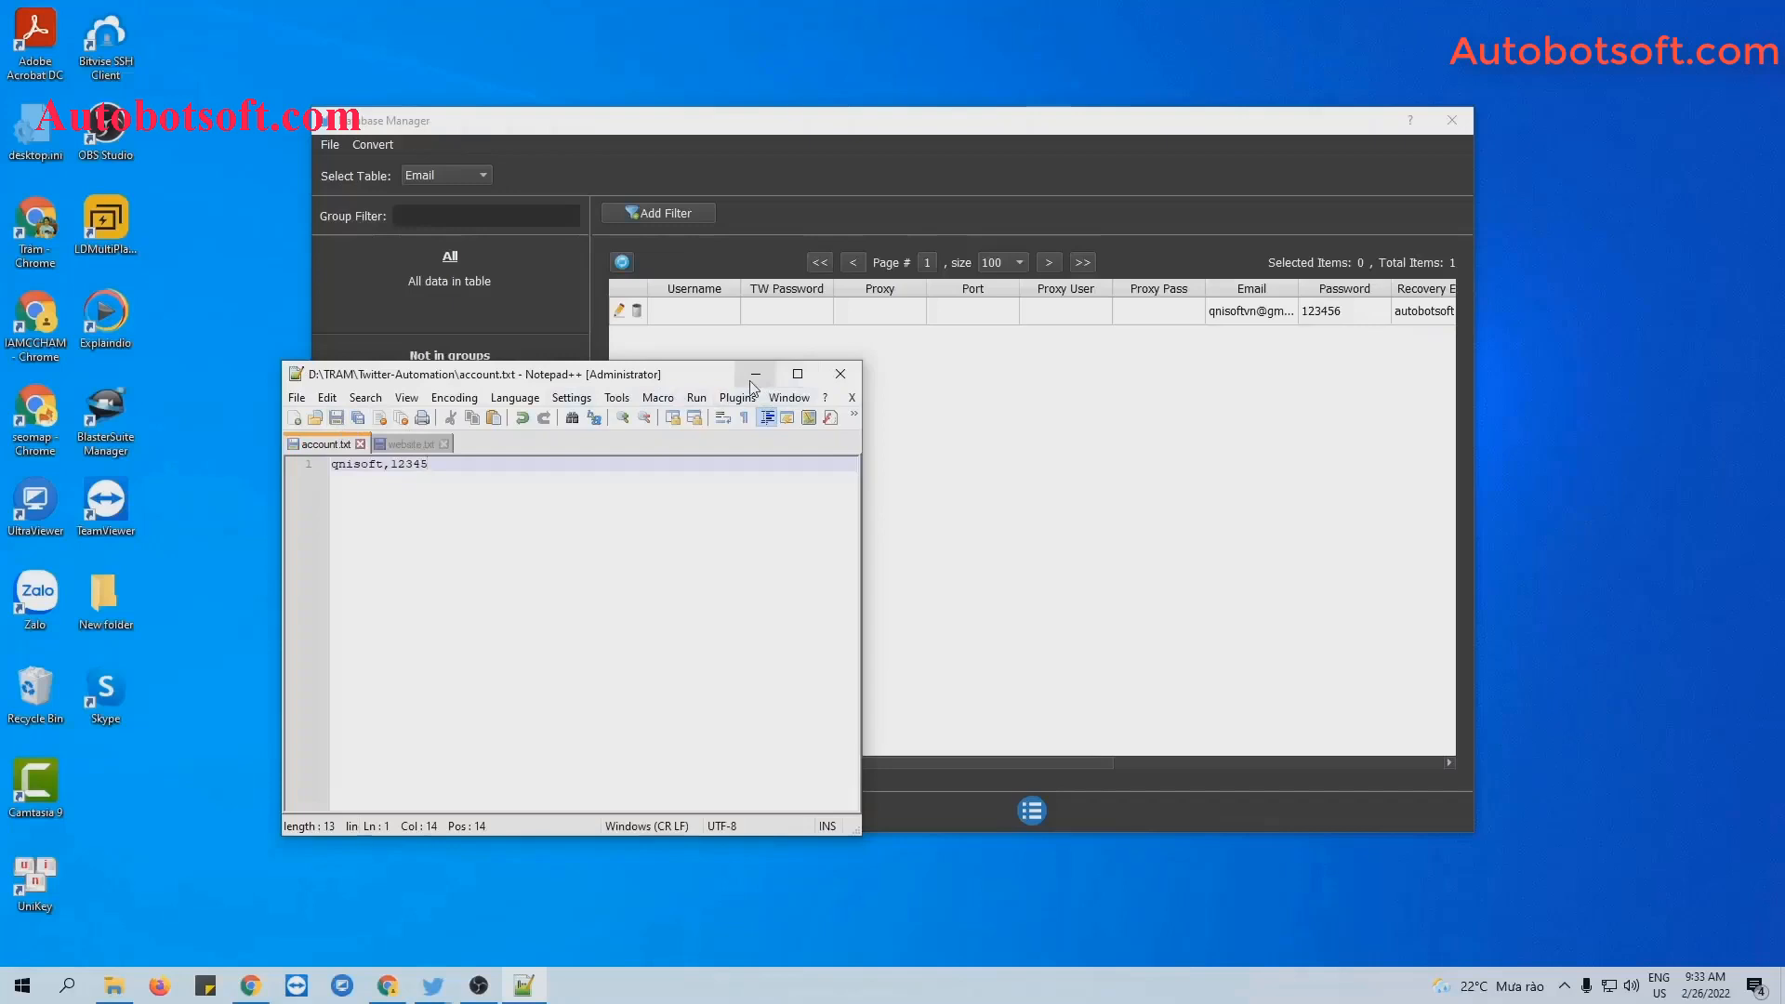
click(753, 383)
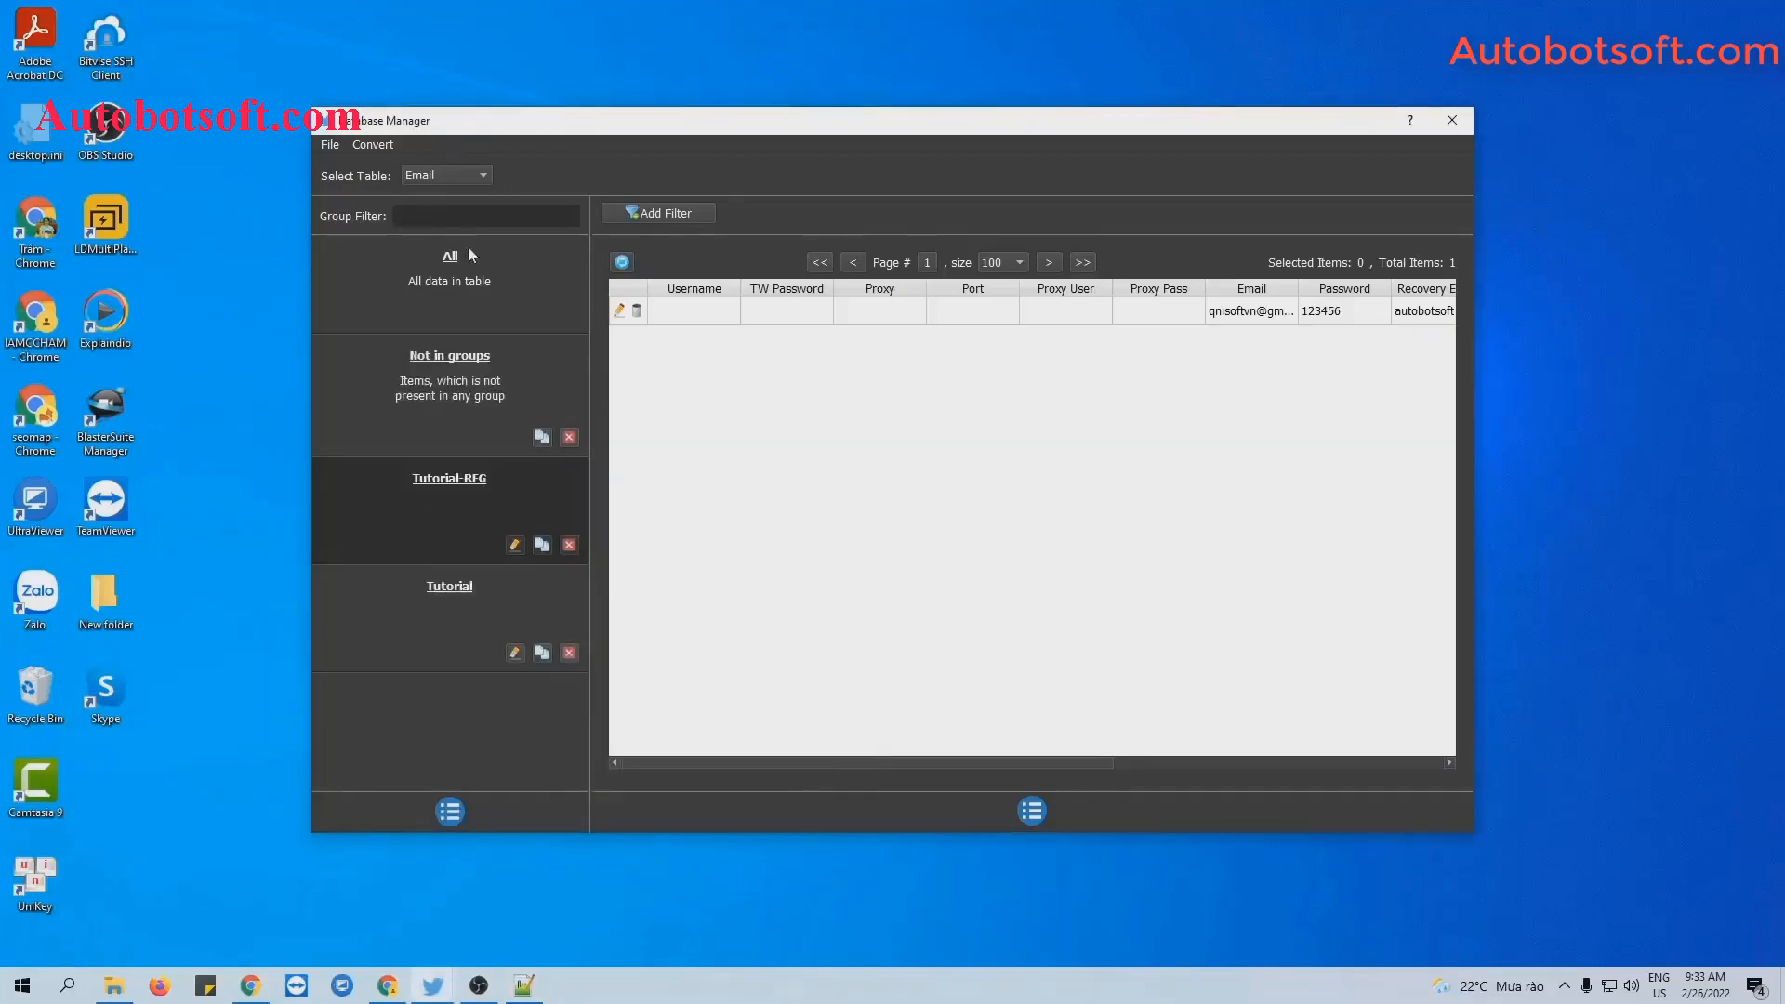
Import account.txt into the database via Convert > Import Csv.
click(371, 145)
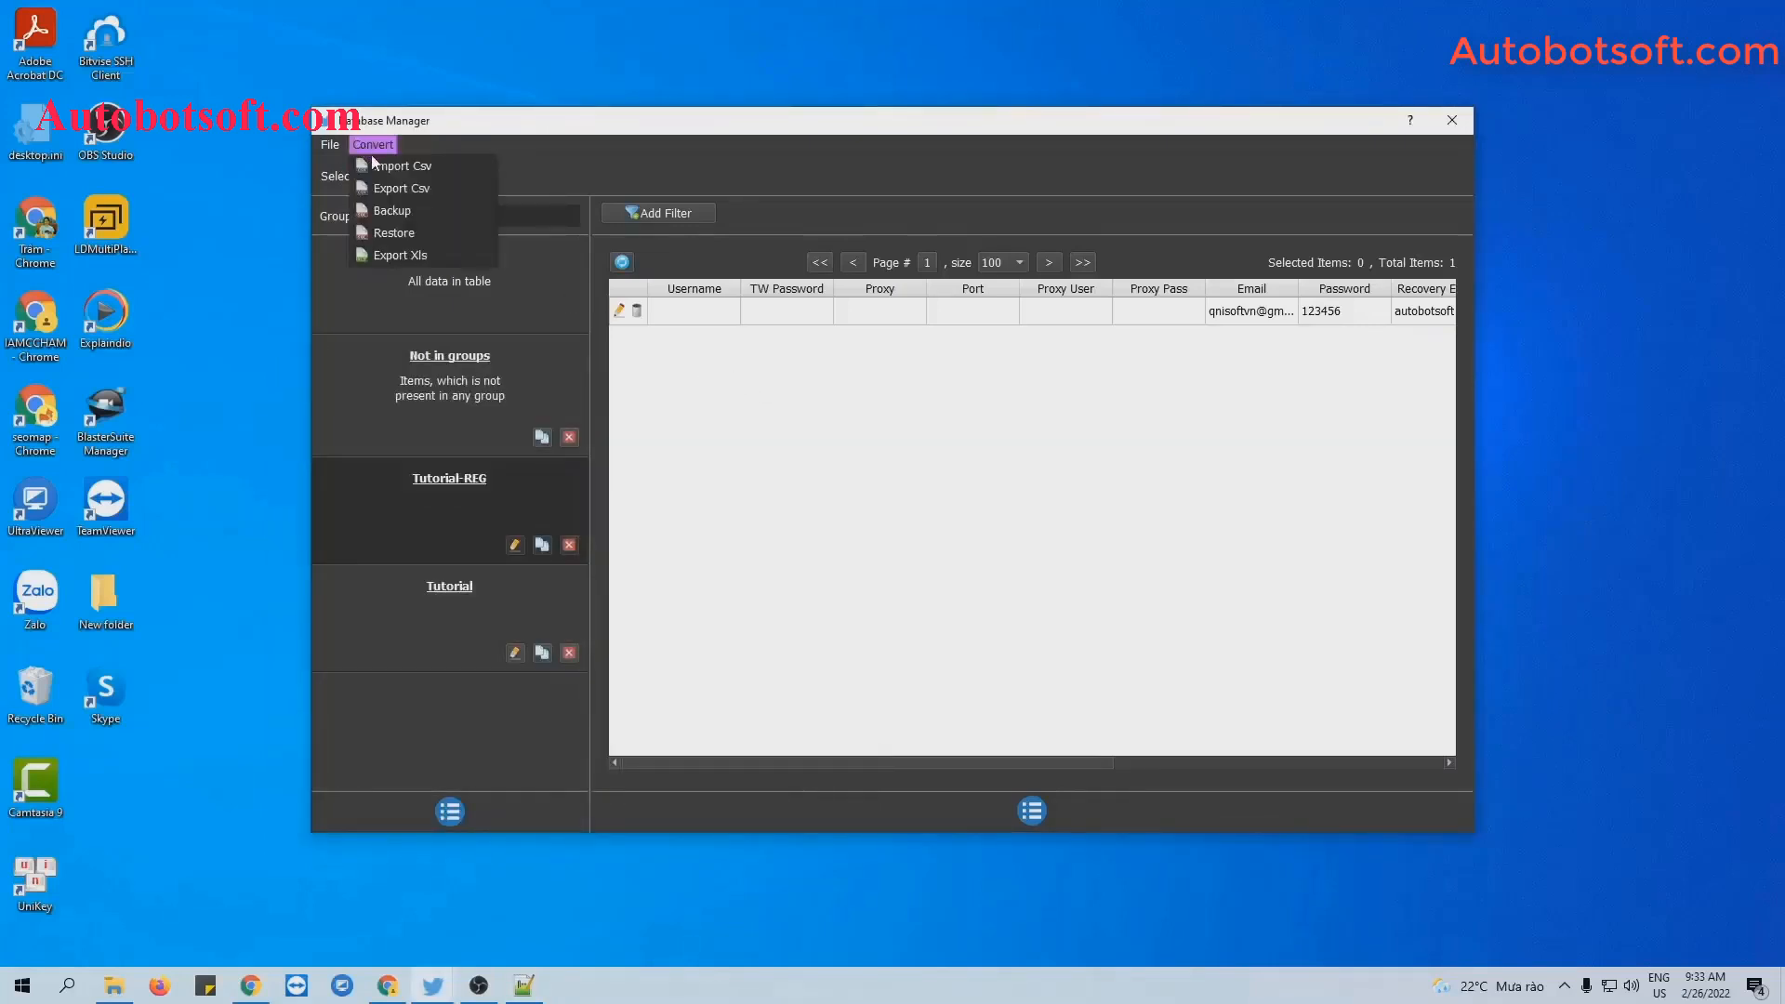
click(405, 165)
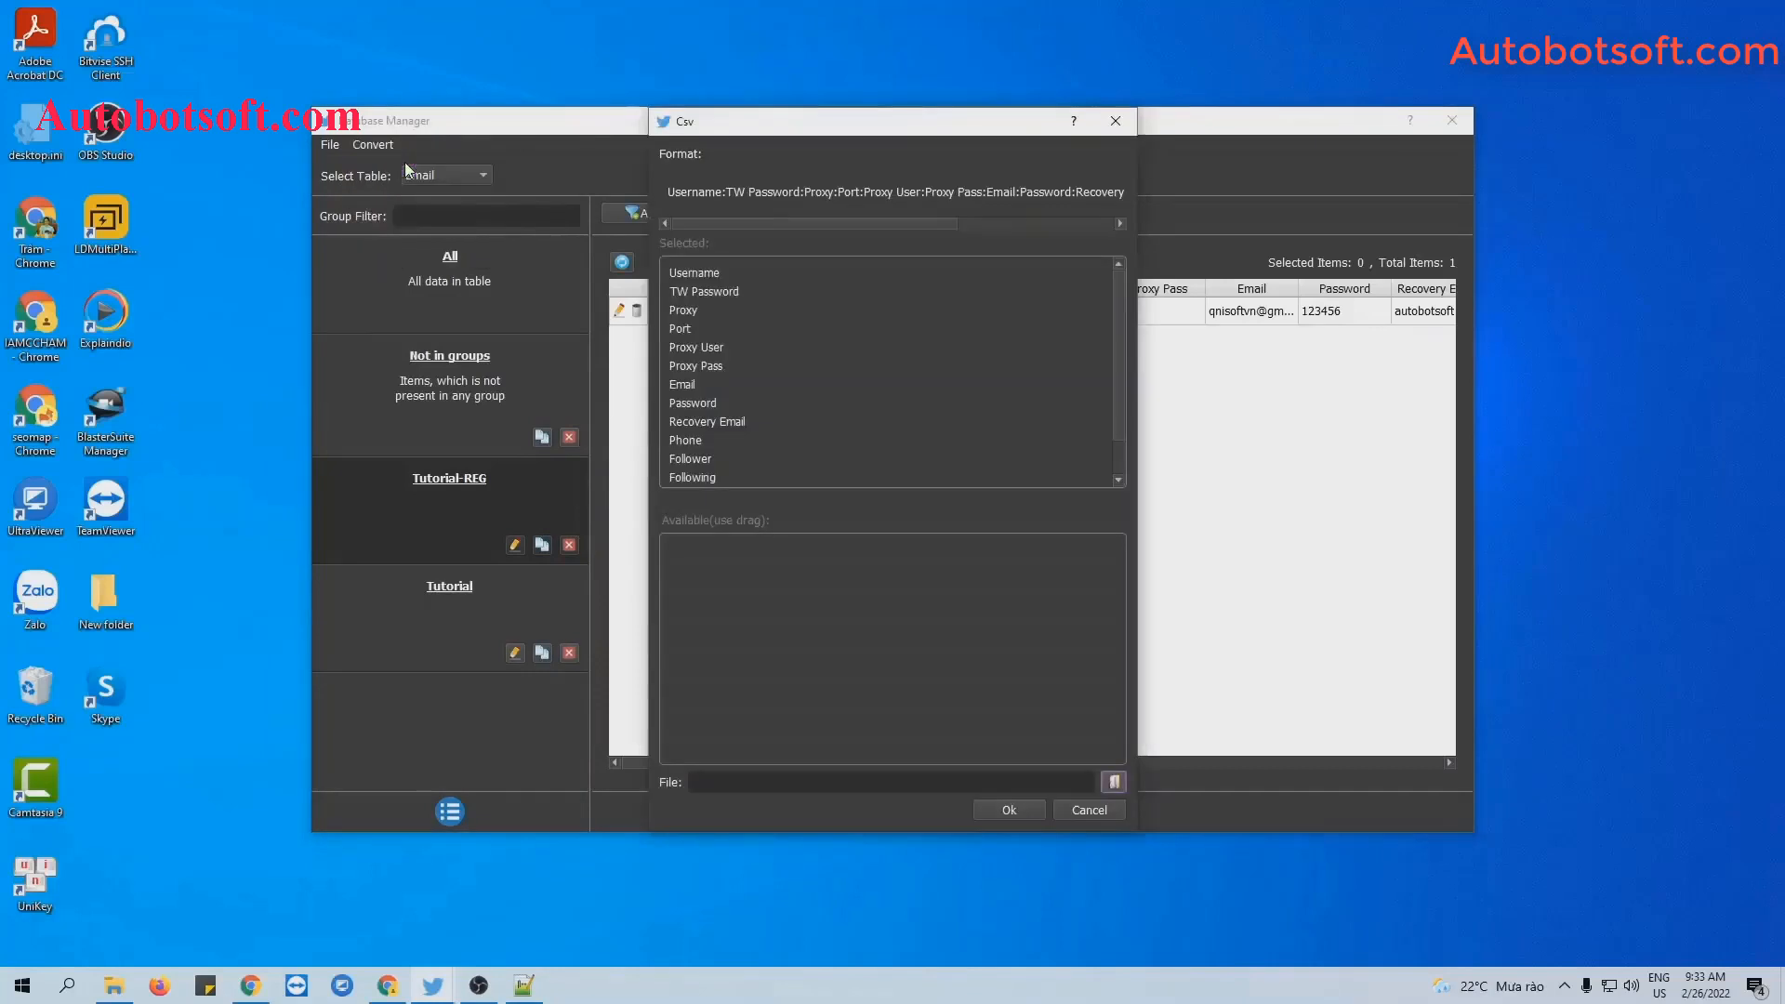
click(1114, 782)
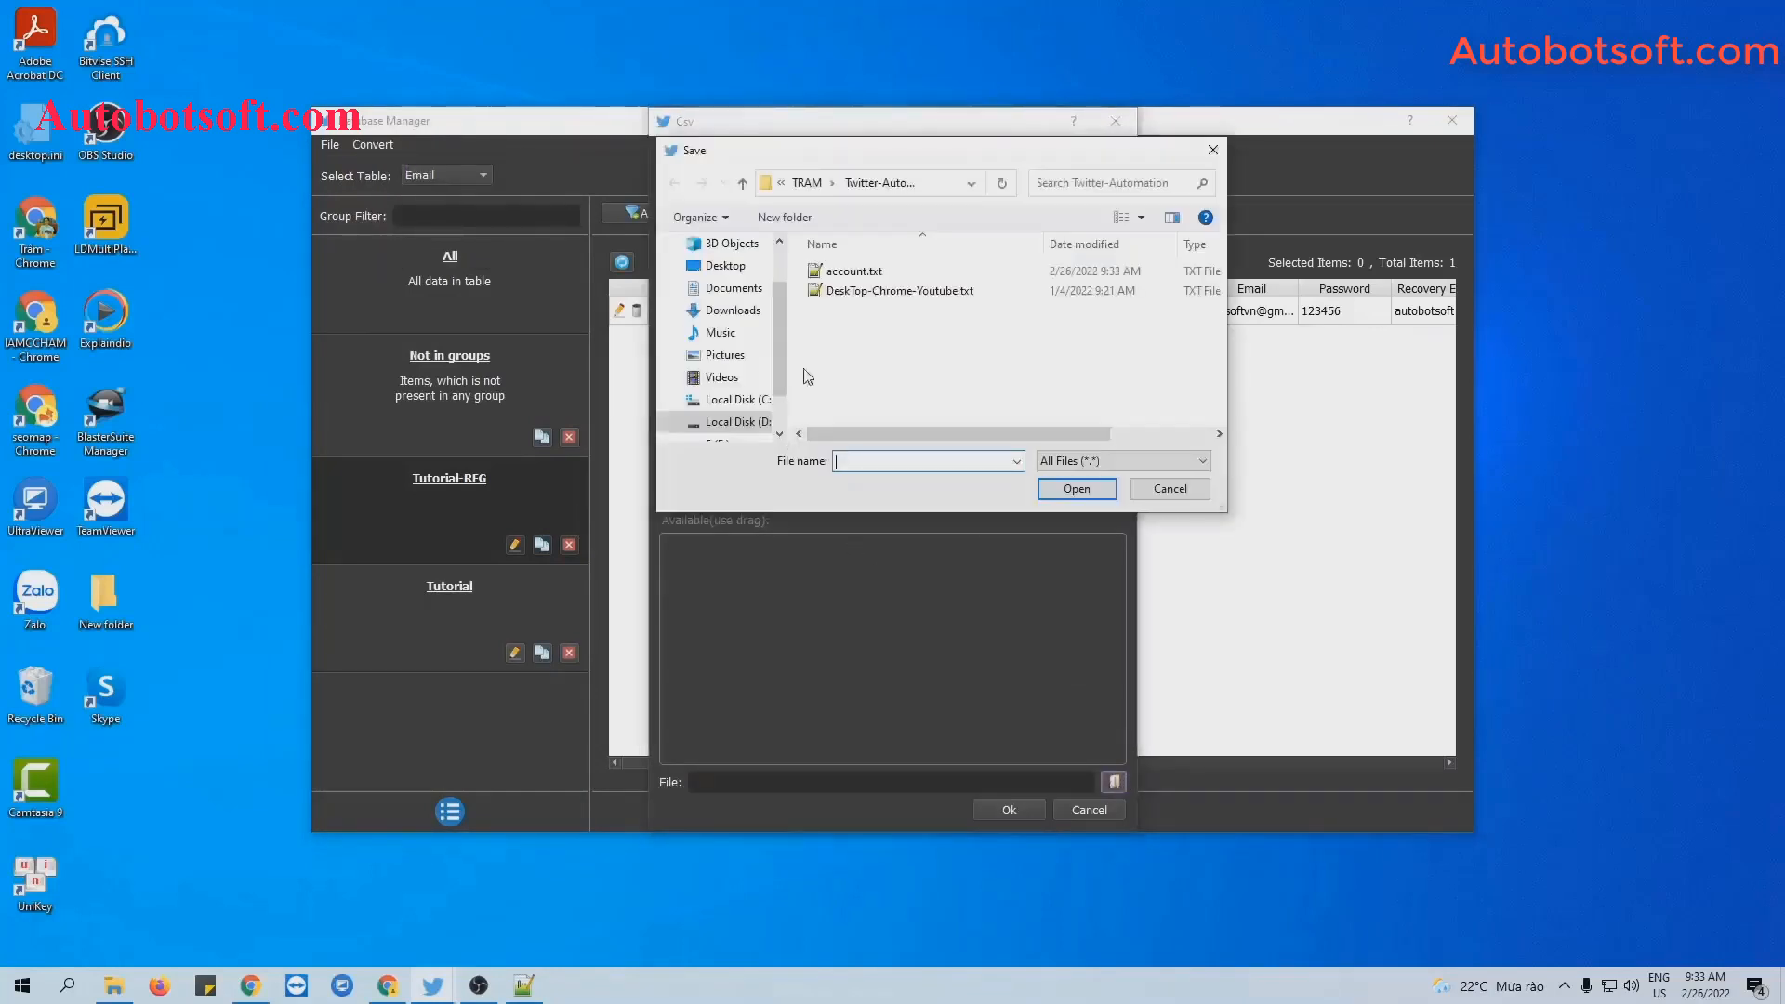
click(852, 271)
click(1073, 492)
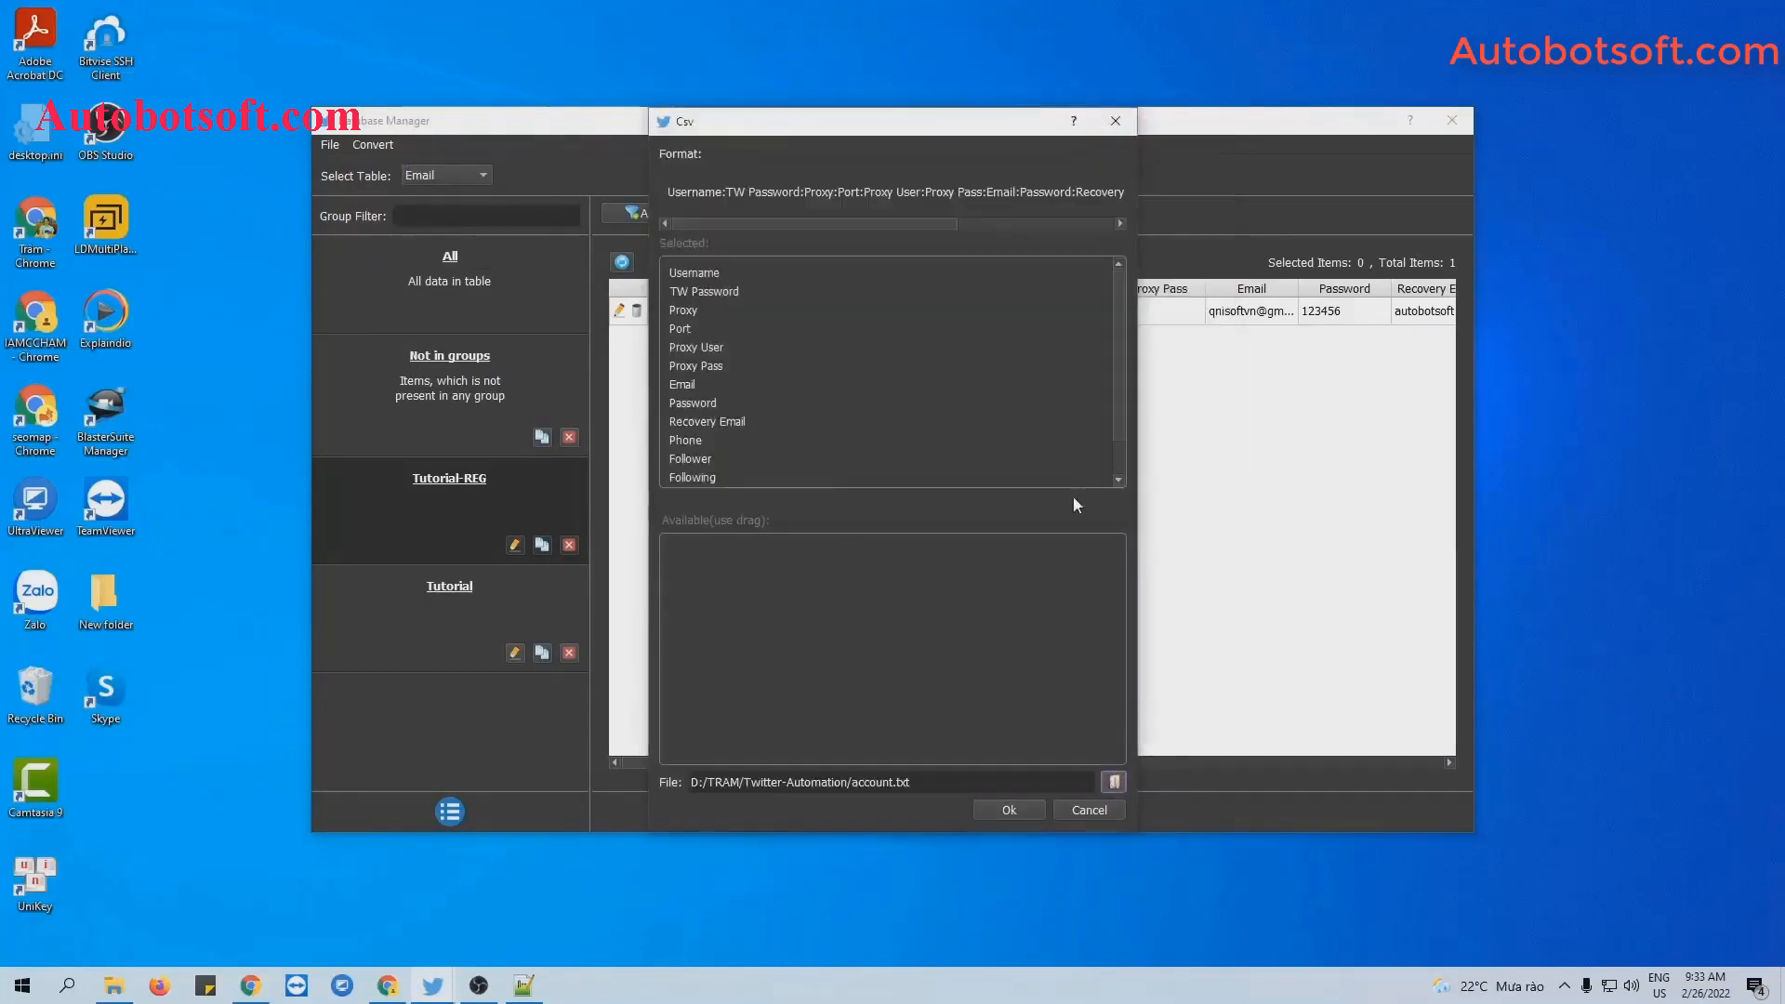
click(1022, 810)
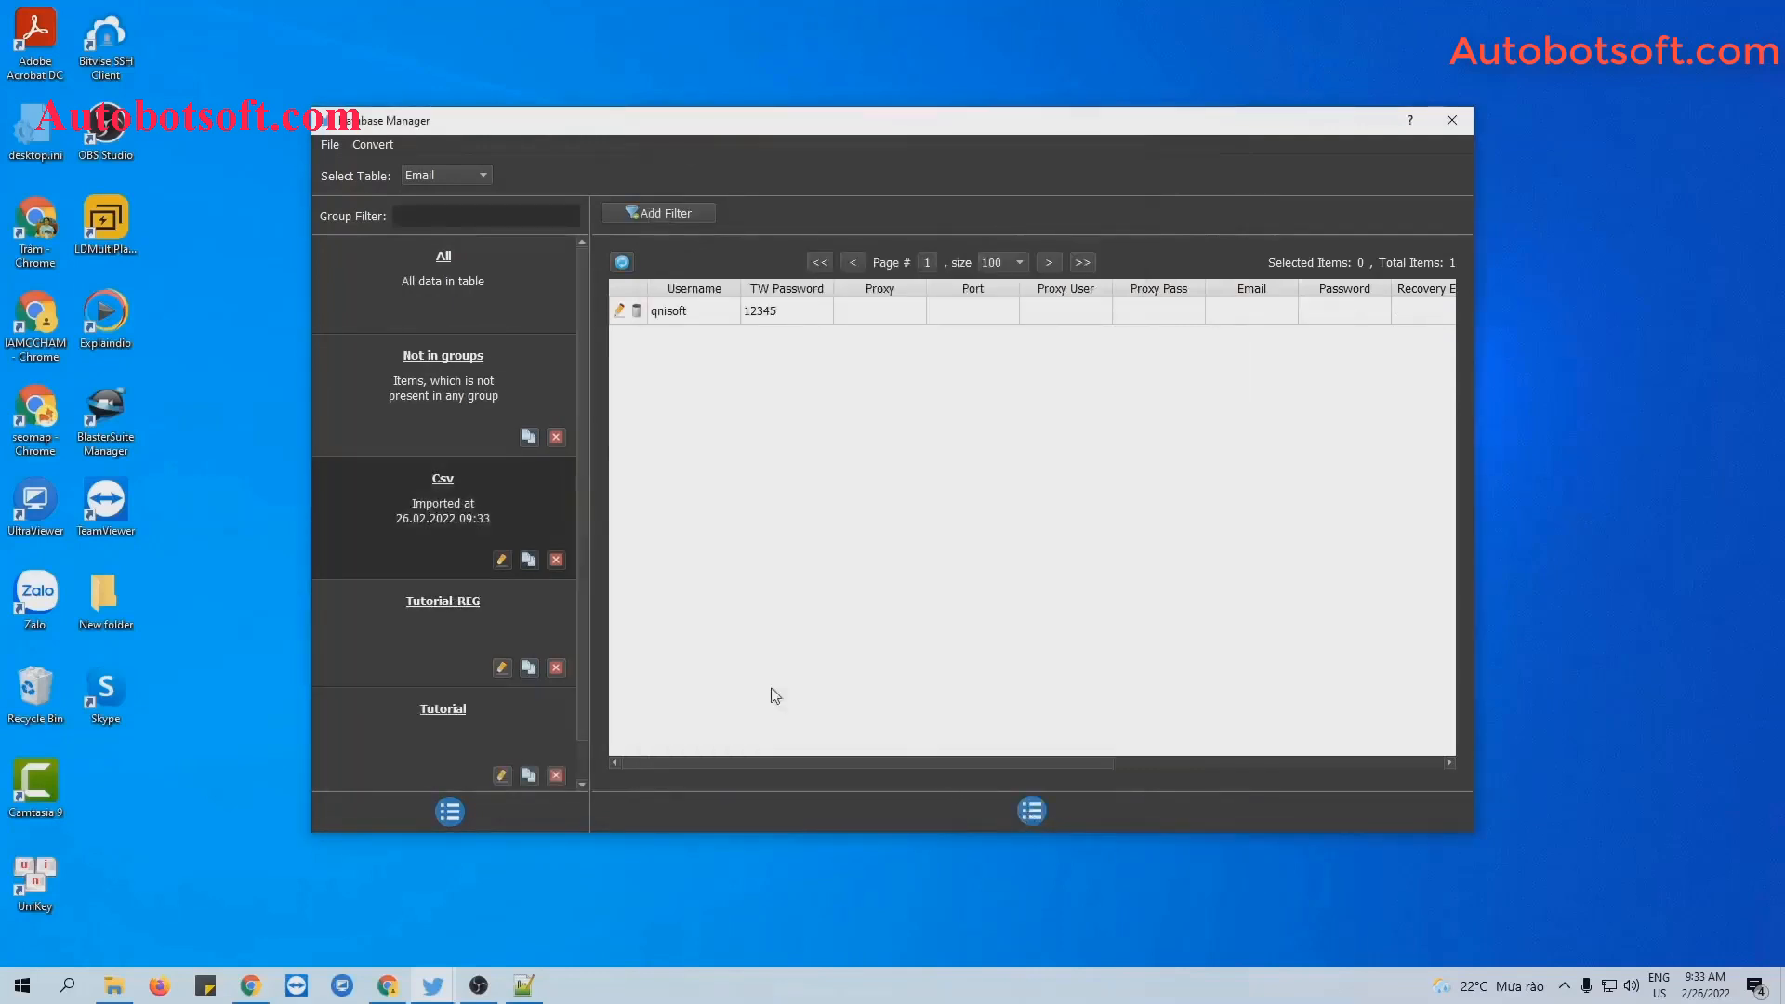
Rename the imported Csv group to Tutorial1.
click(503, 560)
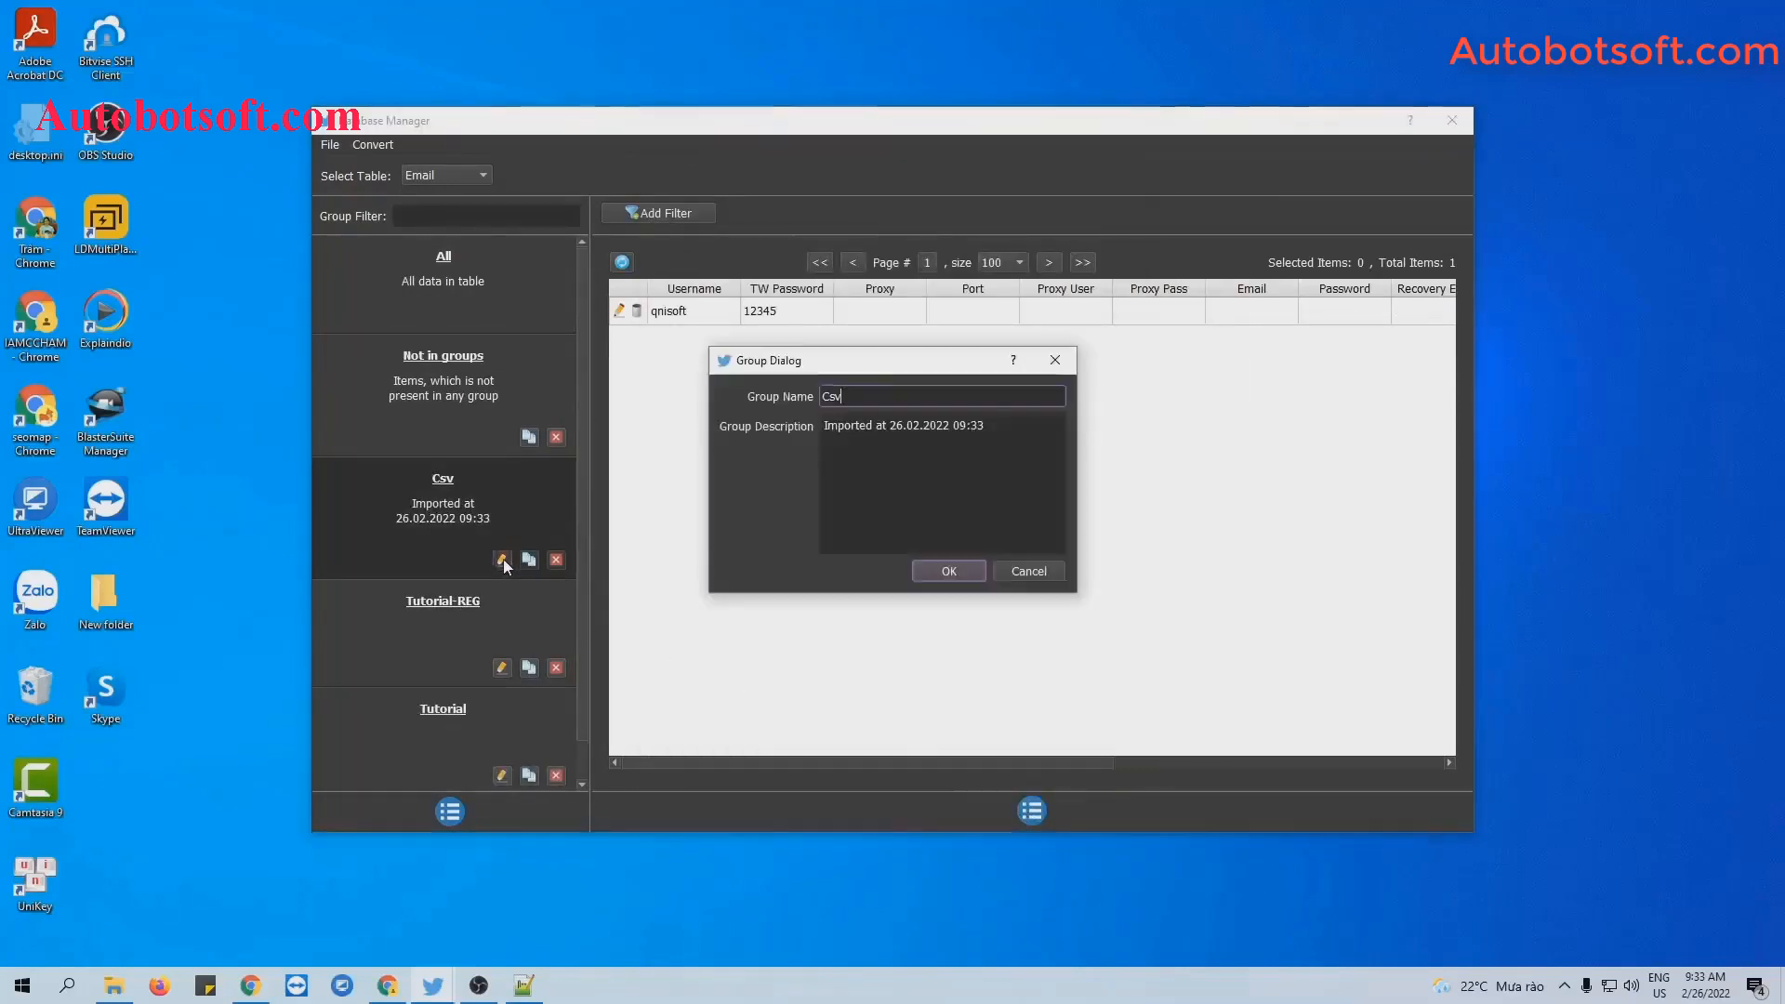
text(Tutorisl)
key(BackSpace)
key(BackSpace)
text(al1)
click(939, 571)
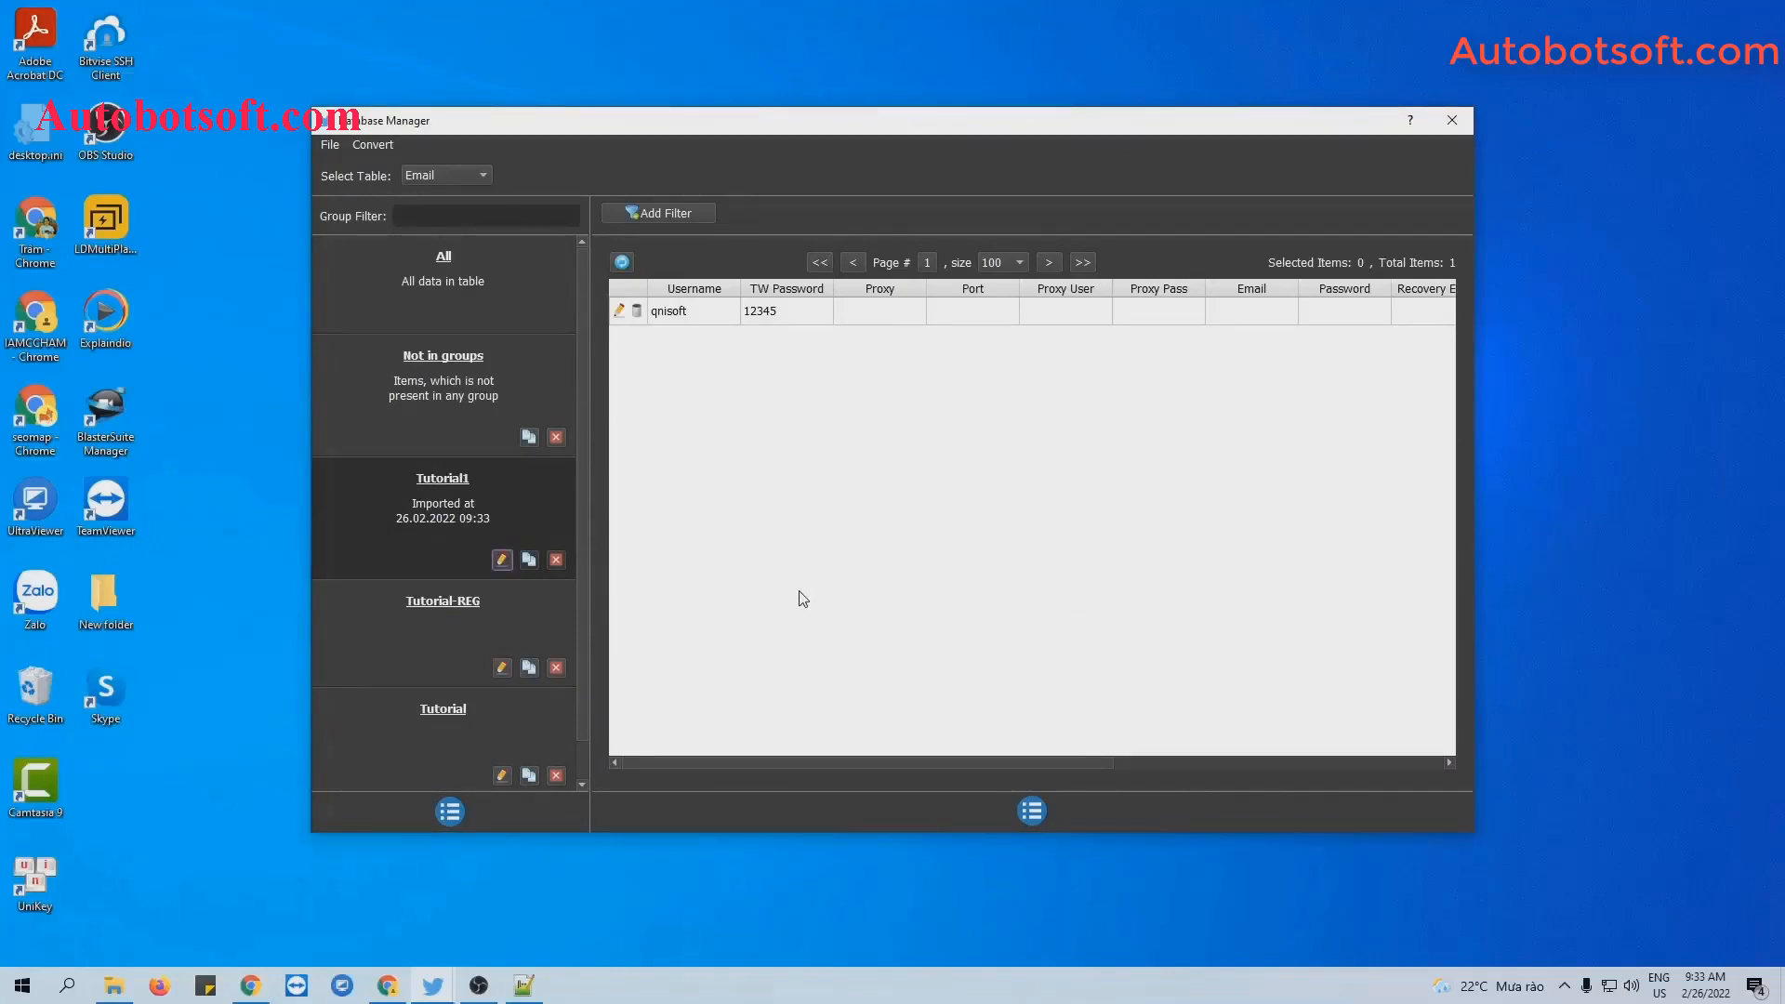
Create an empty gmail.txt in Twitter-Automation and open it in Notepad++.
click(114, 985)
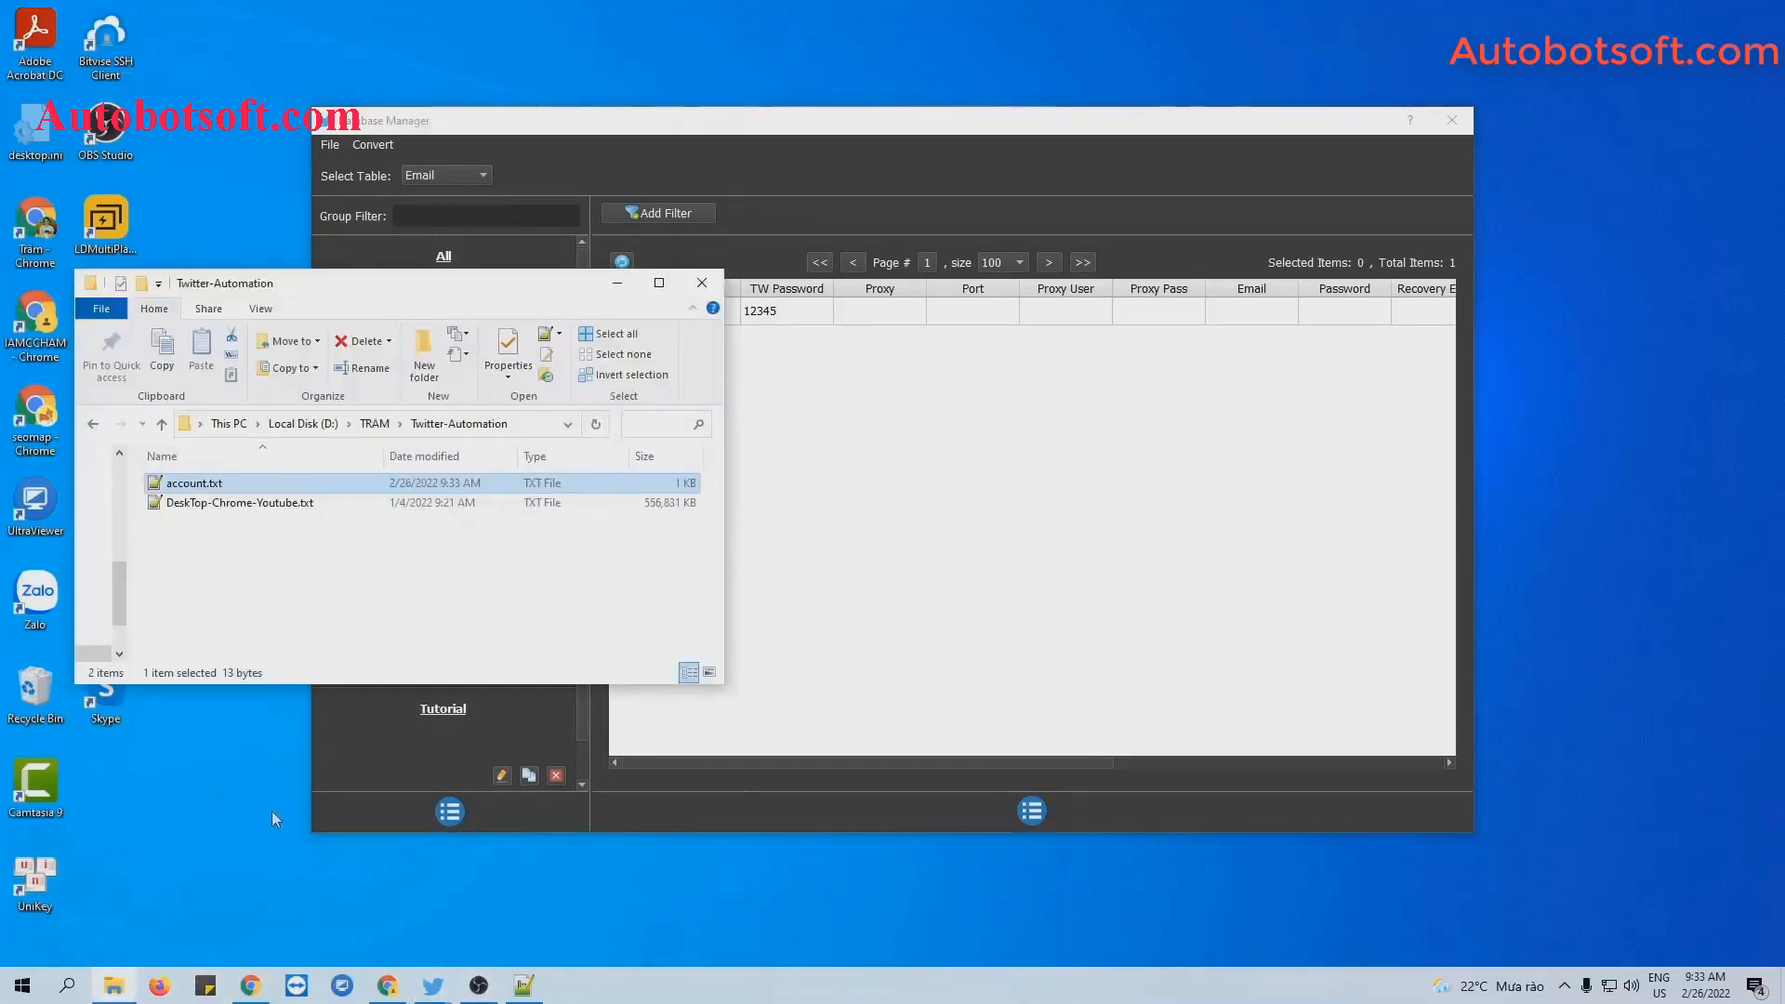
right_click(346, 549)
mouse_move(415, 794)
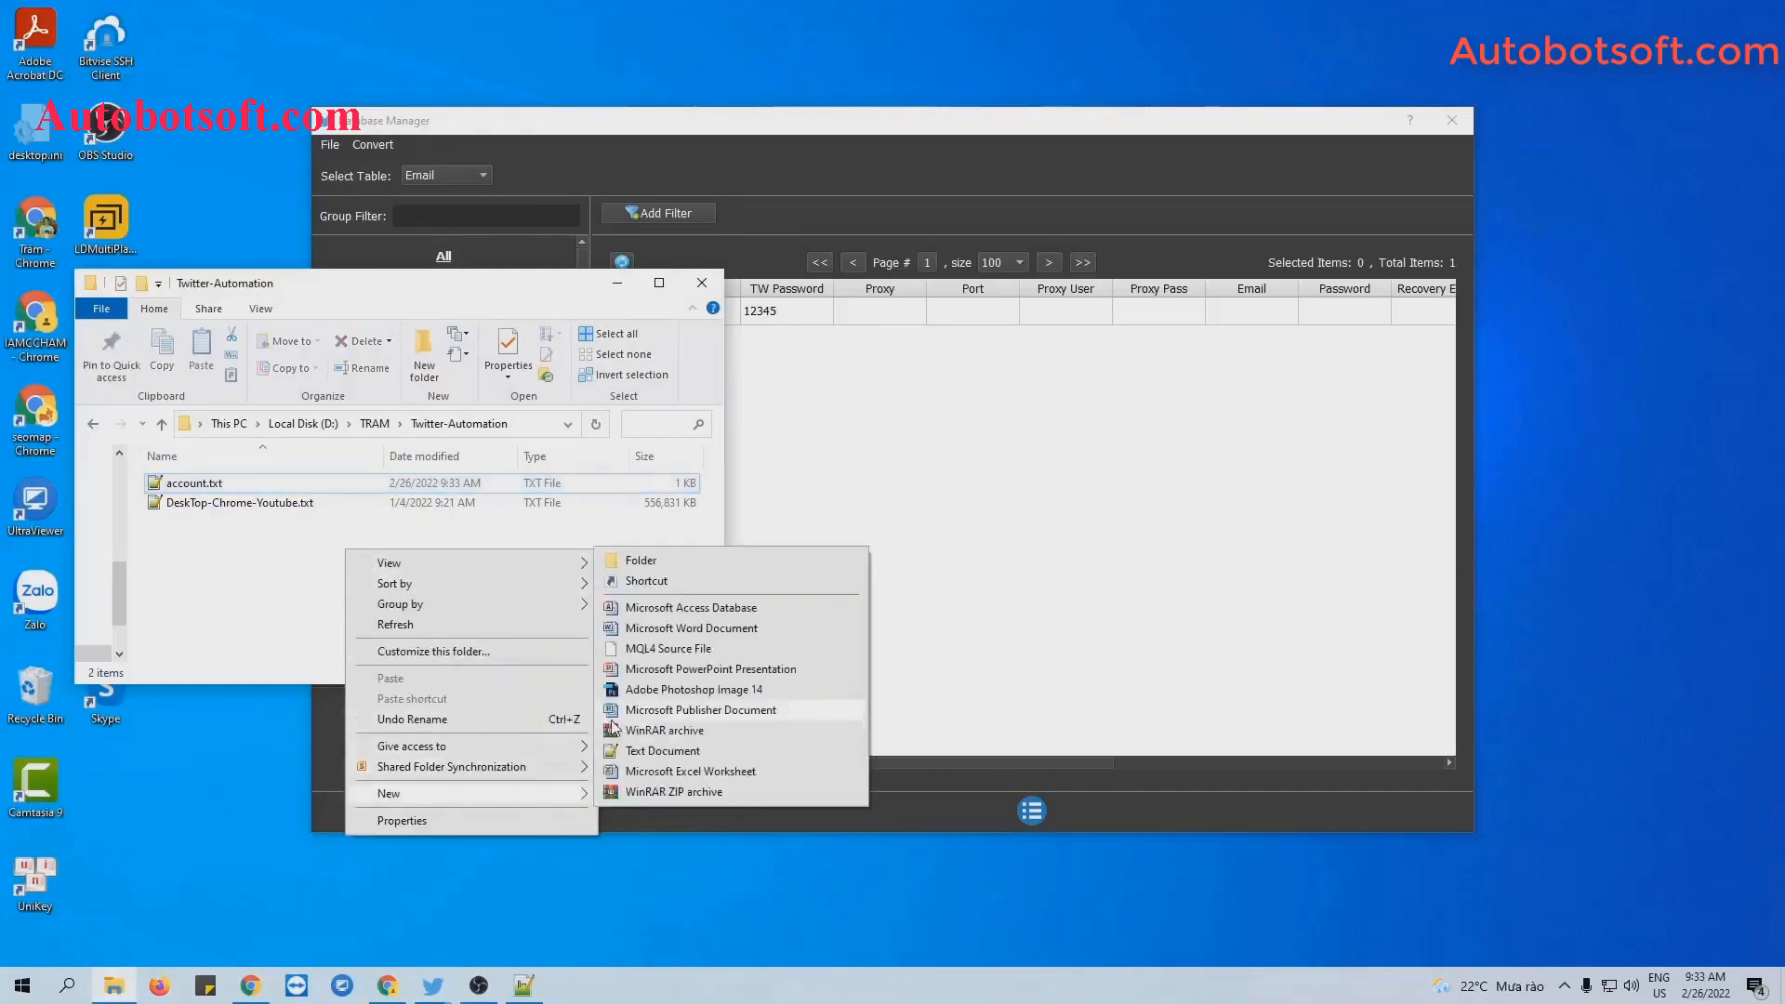
click(640, 752)
text(gmail)
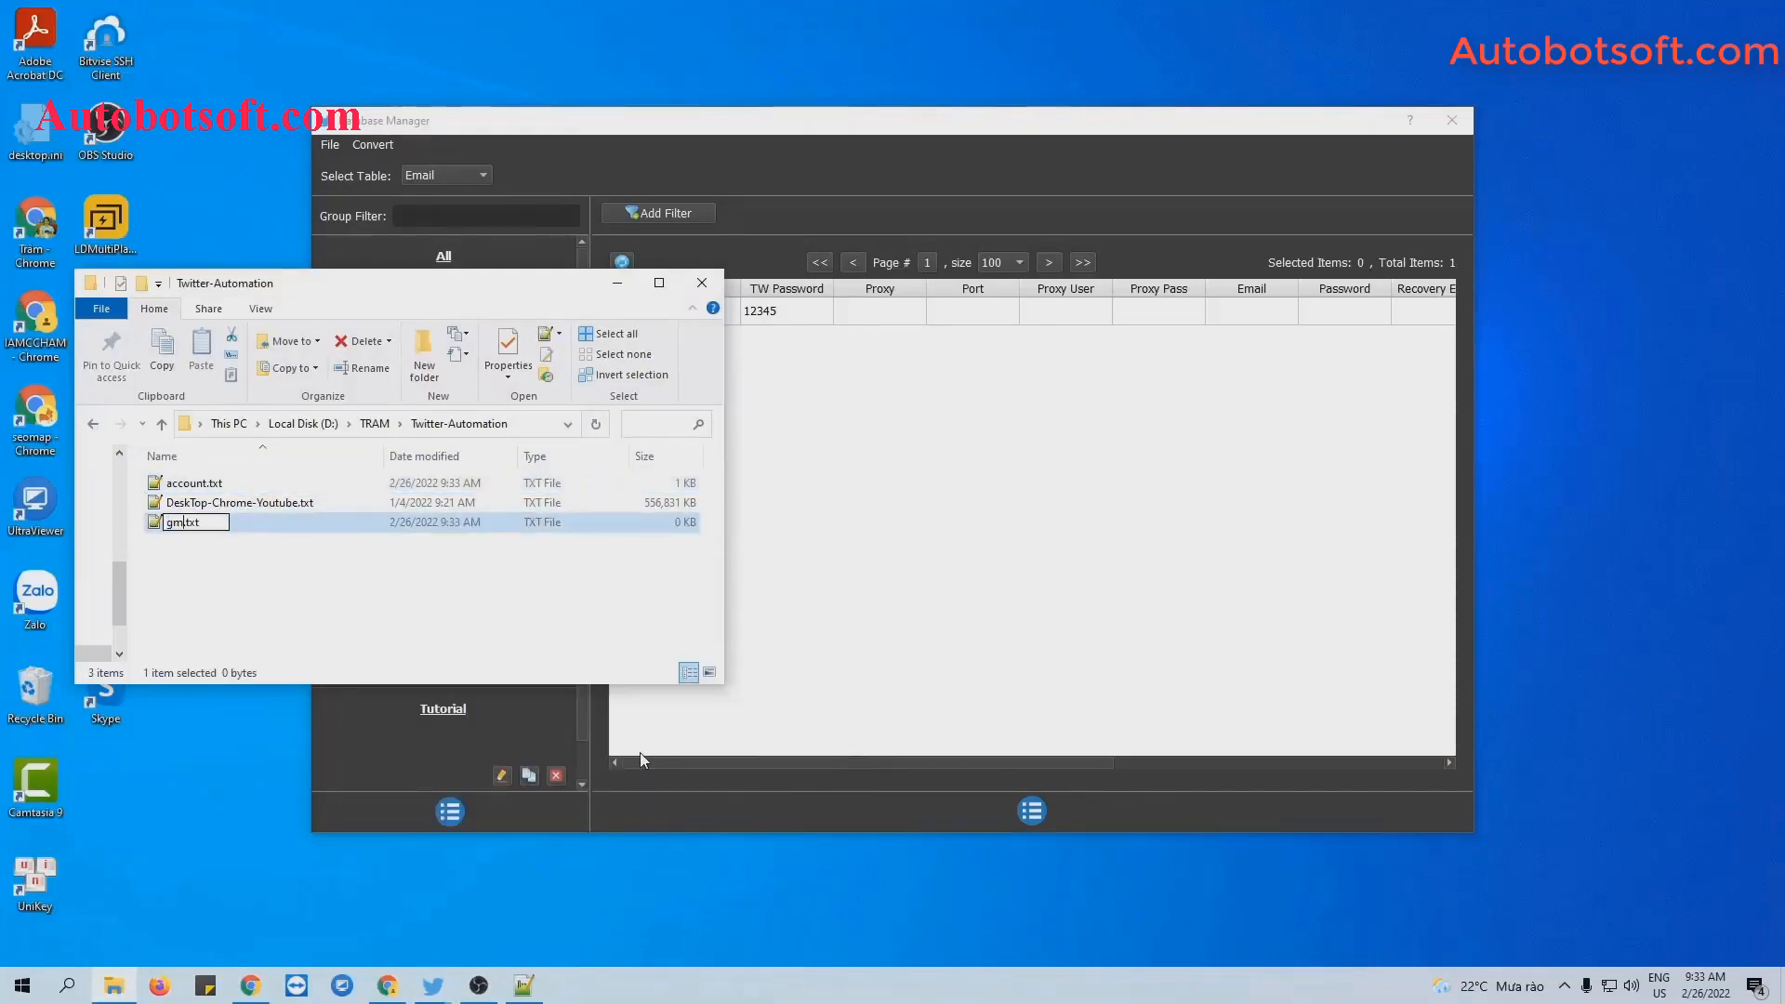
key(Return)
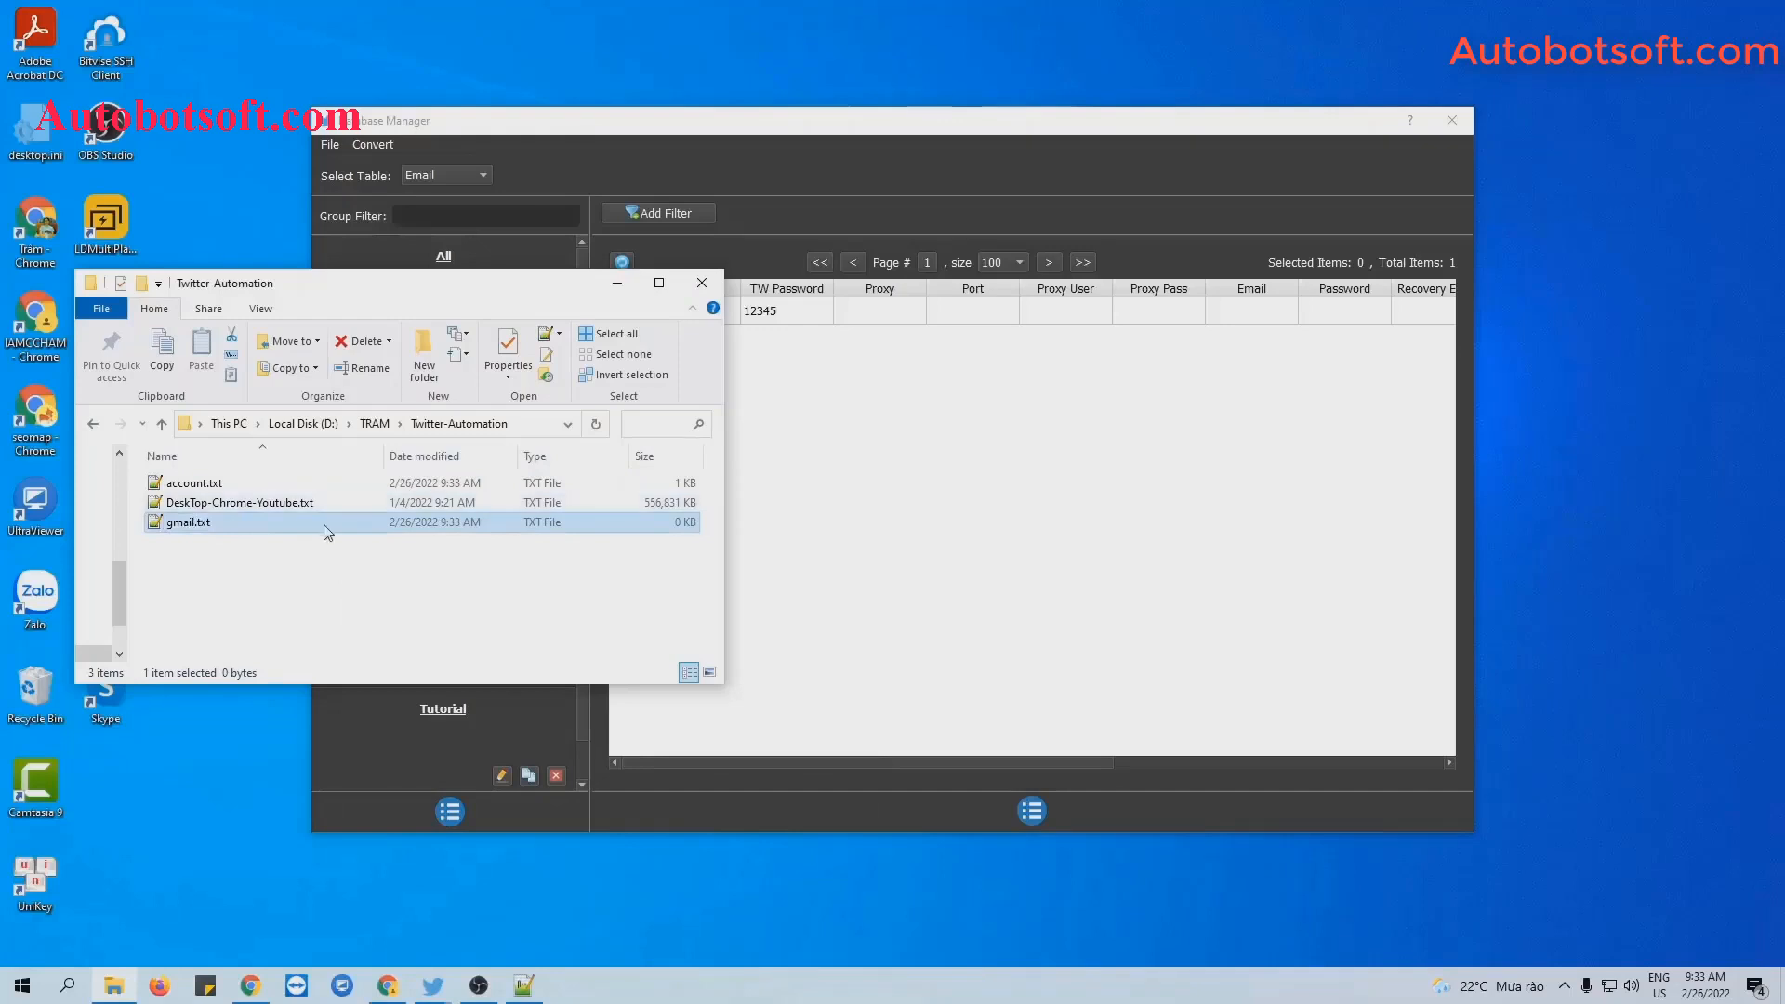
double_click(337, 522)
click(617, 282)
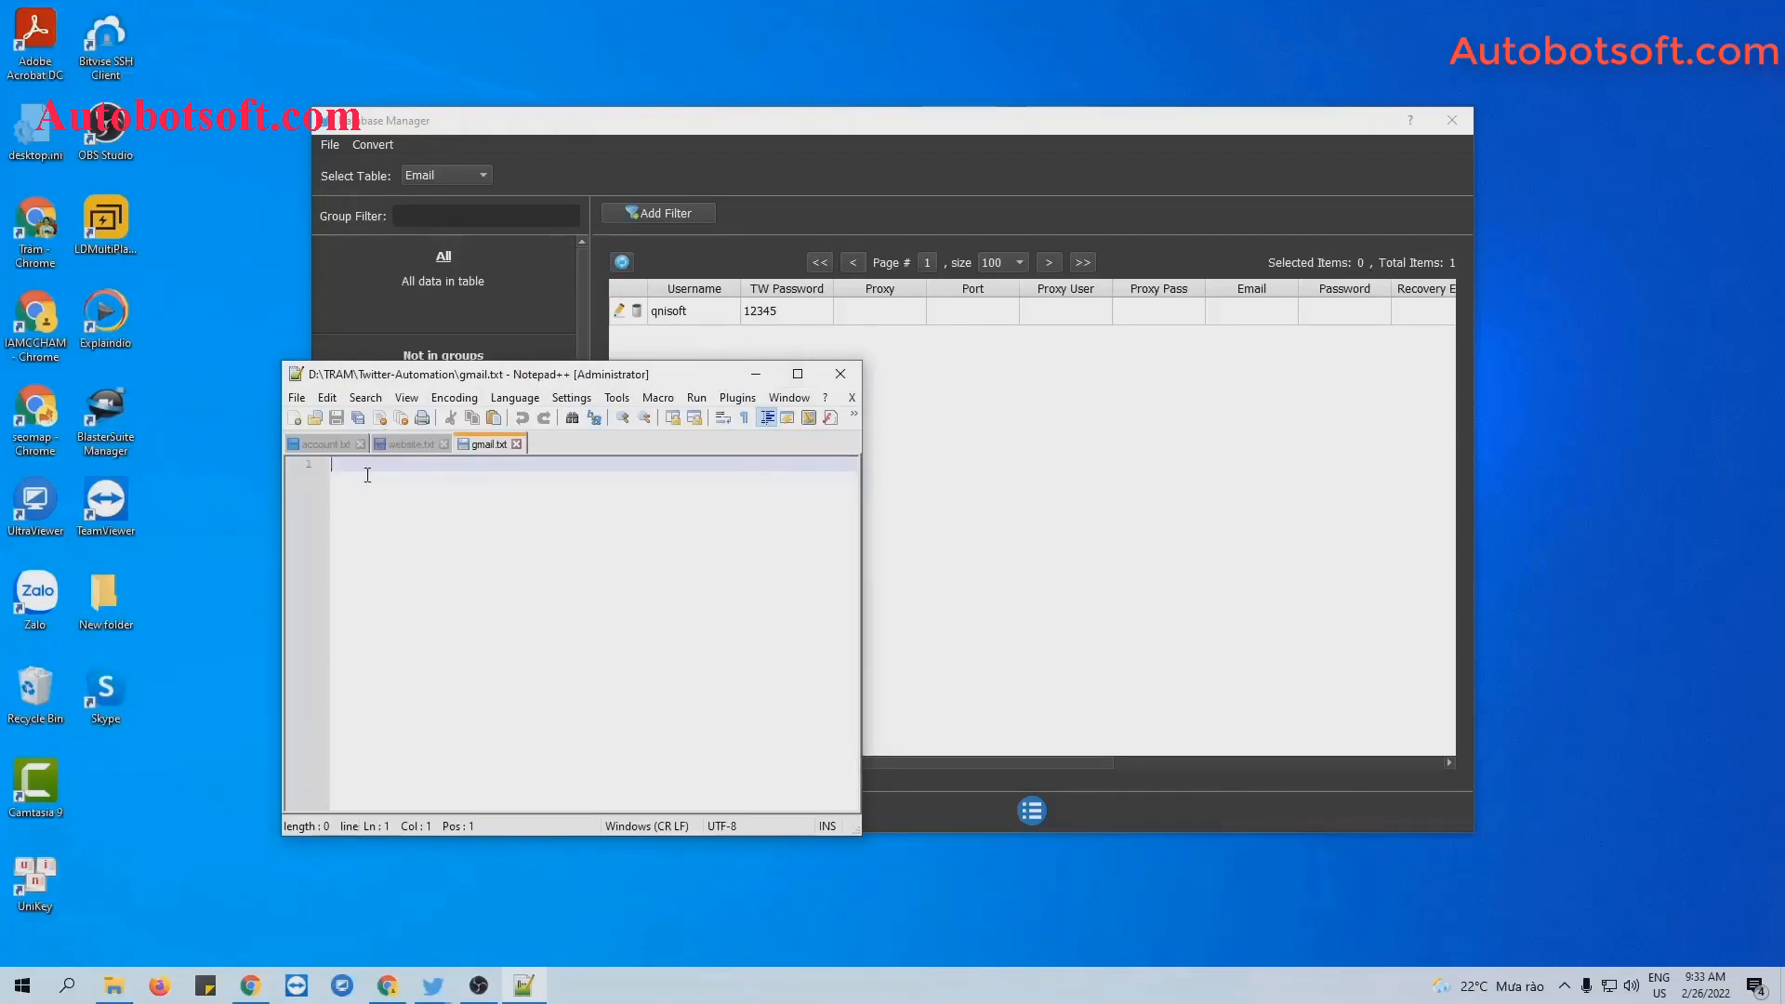
Fill gmail.txt with leading empty fields, then the account e-mail, password and recovery e-mail, and save.
text(,,,,,,)
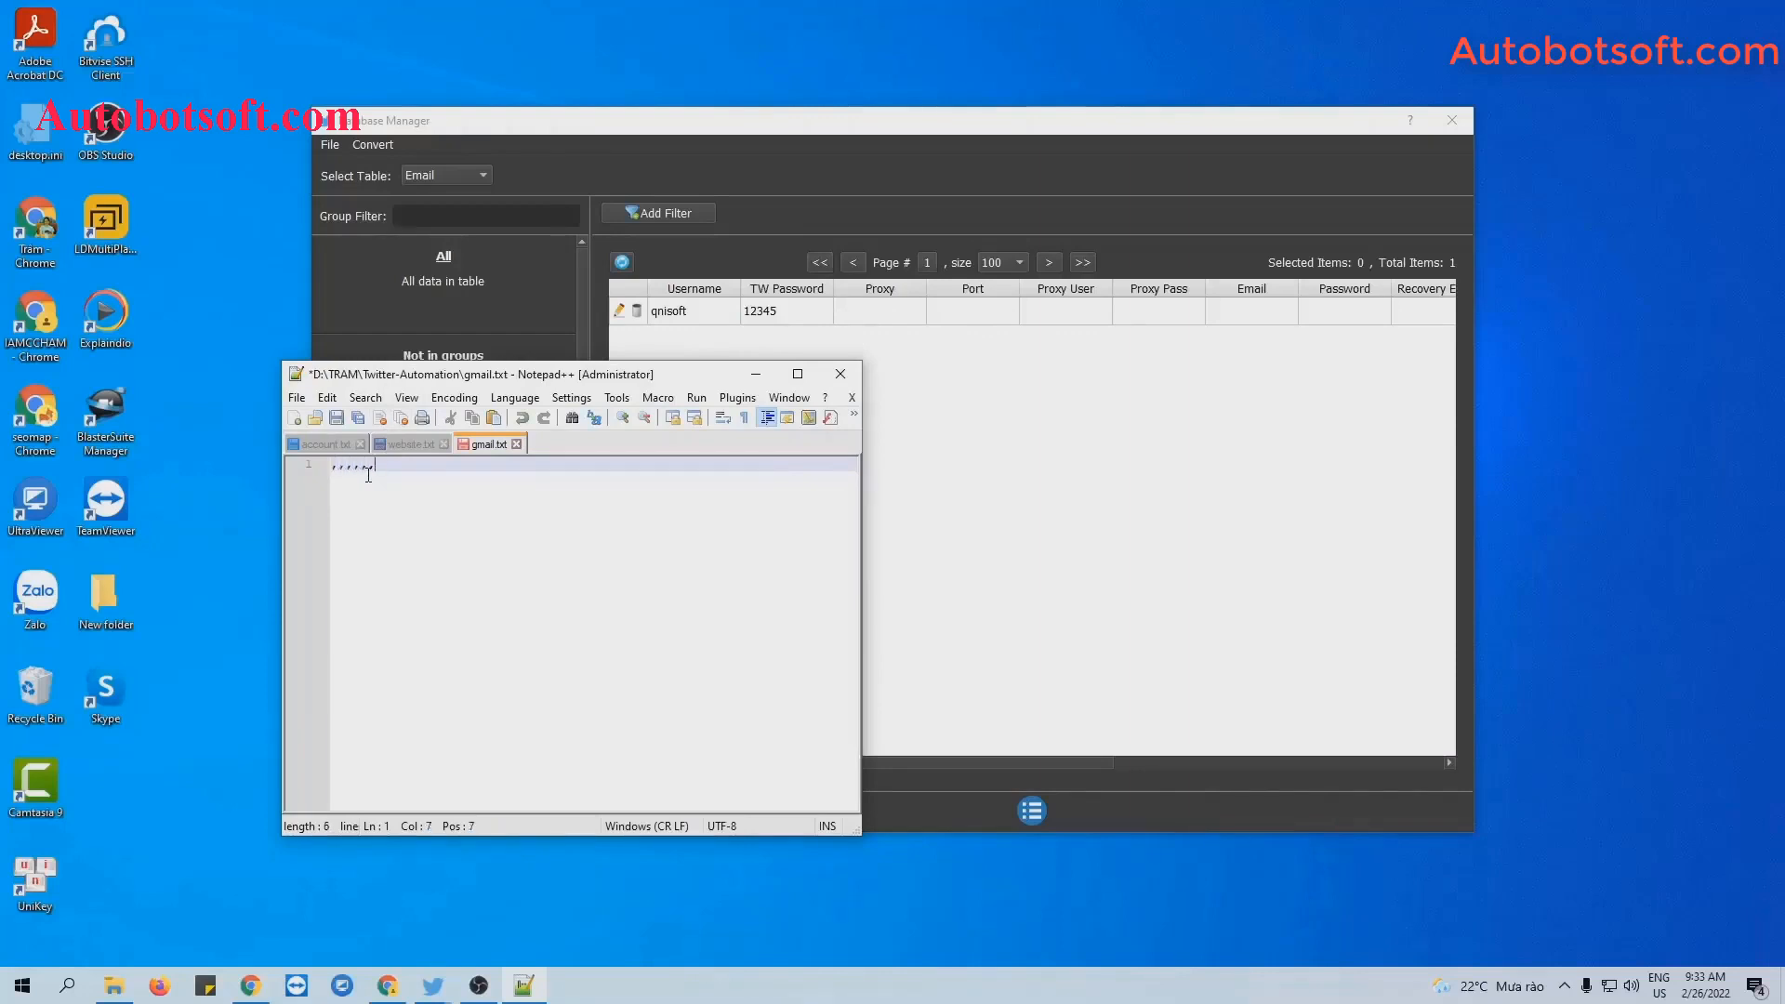
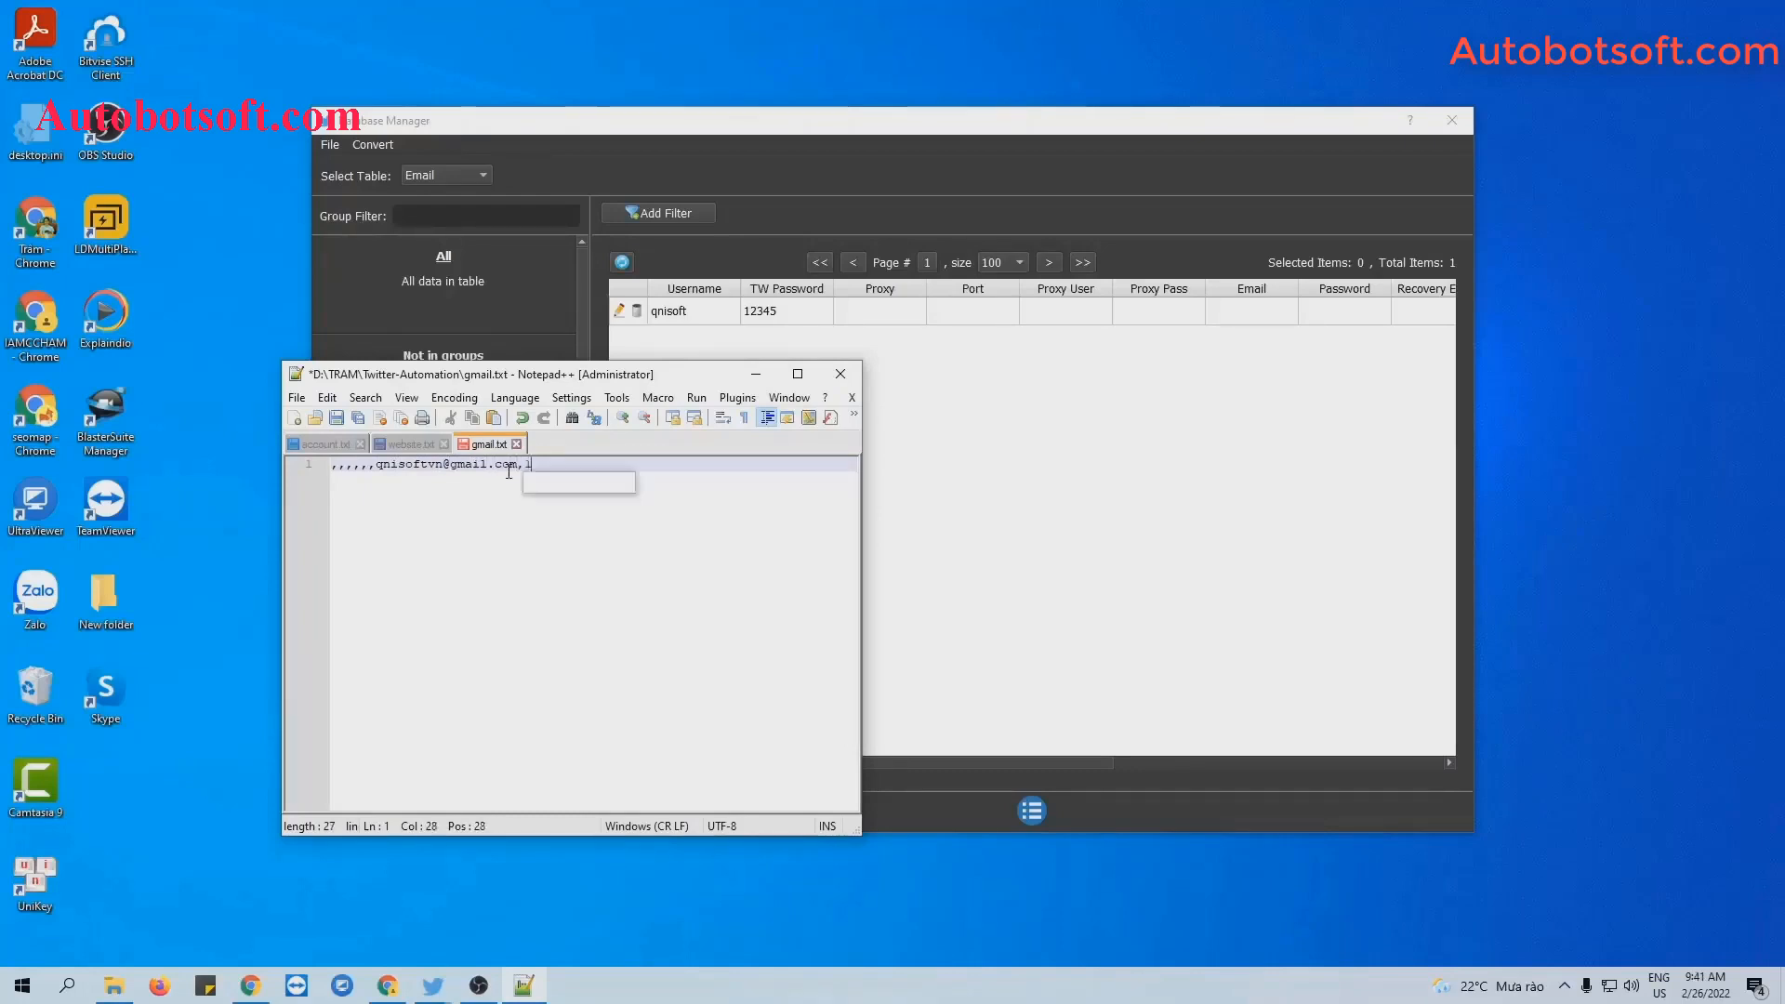
text(23456,)
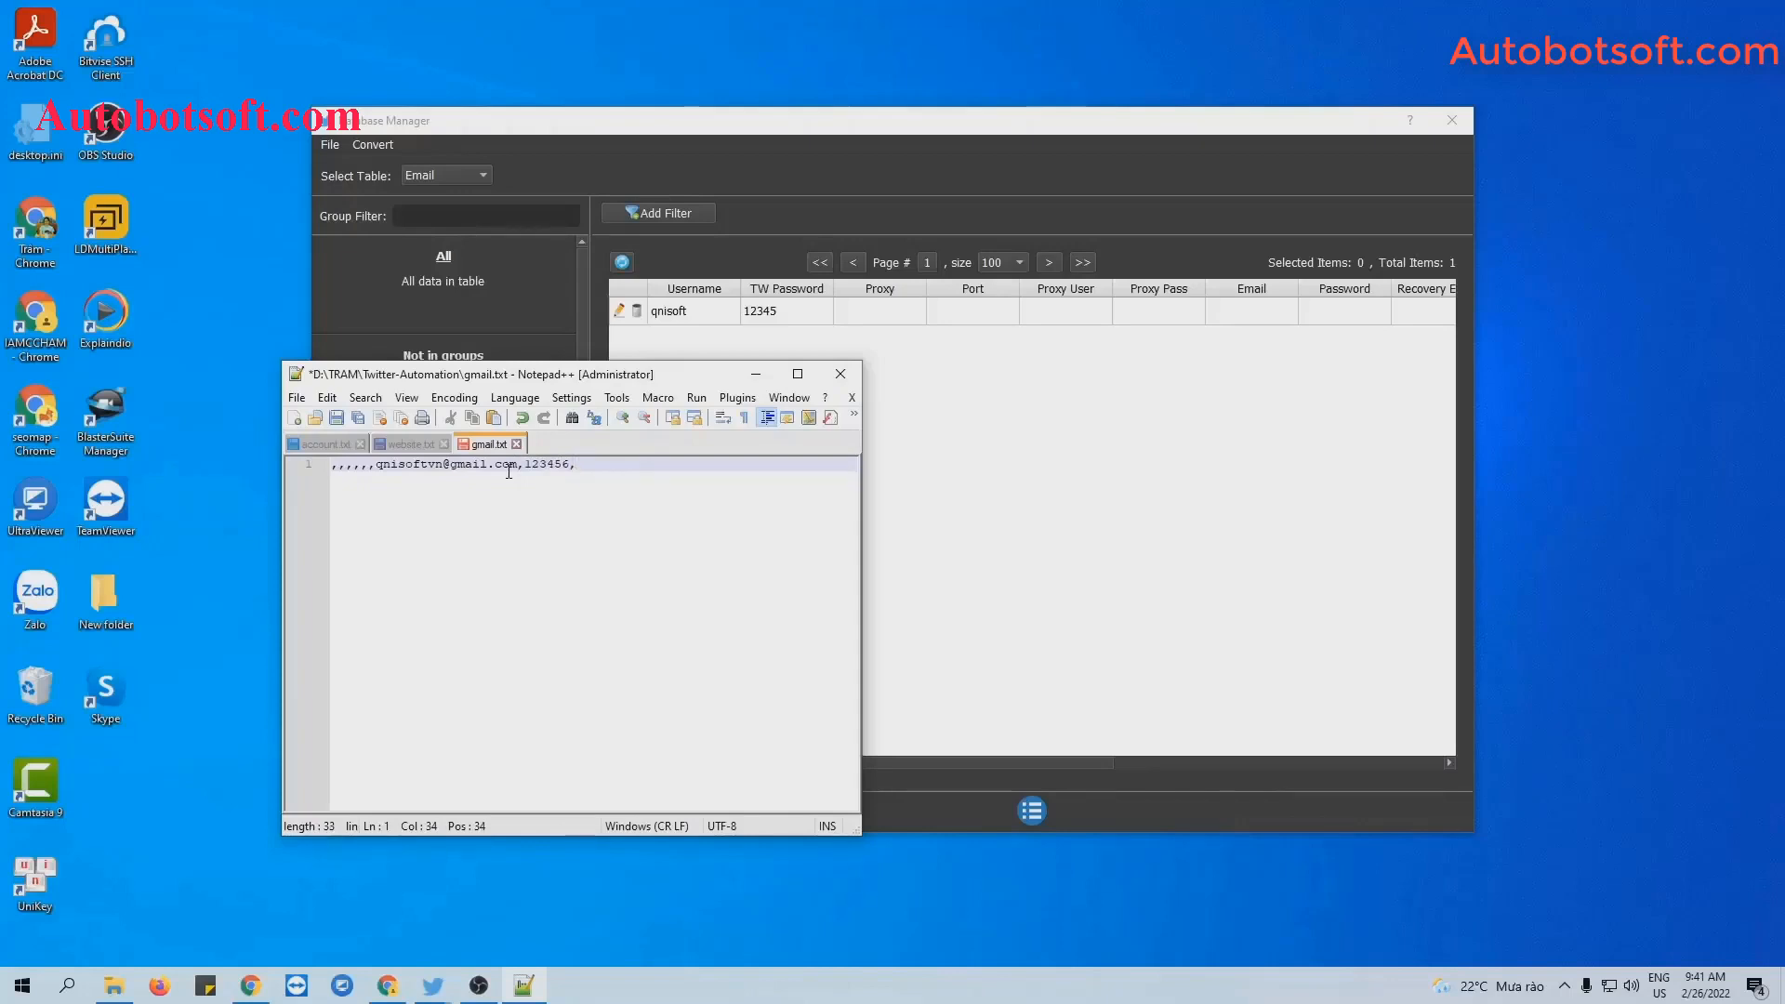
key(ctrl+s)
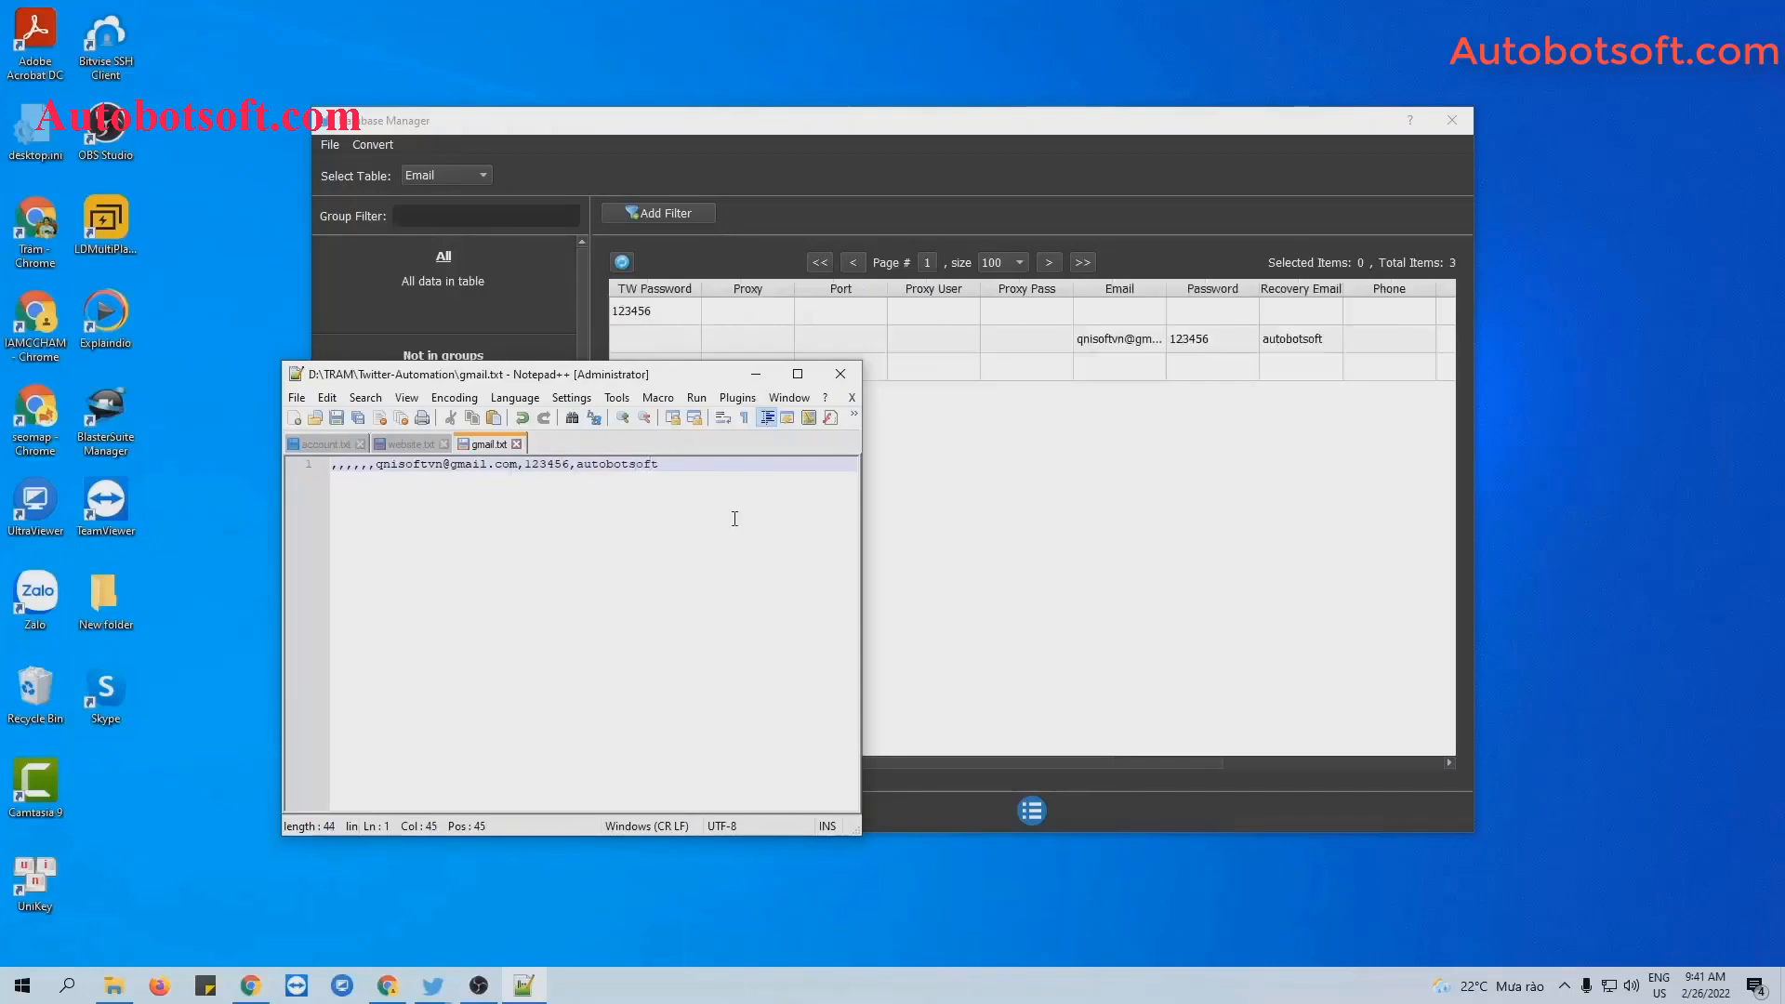
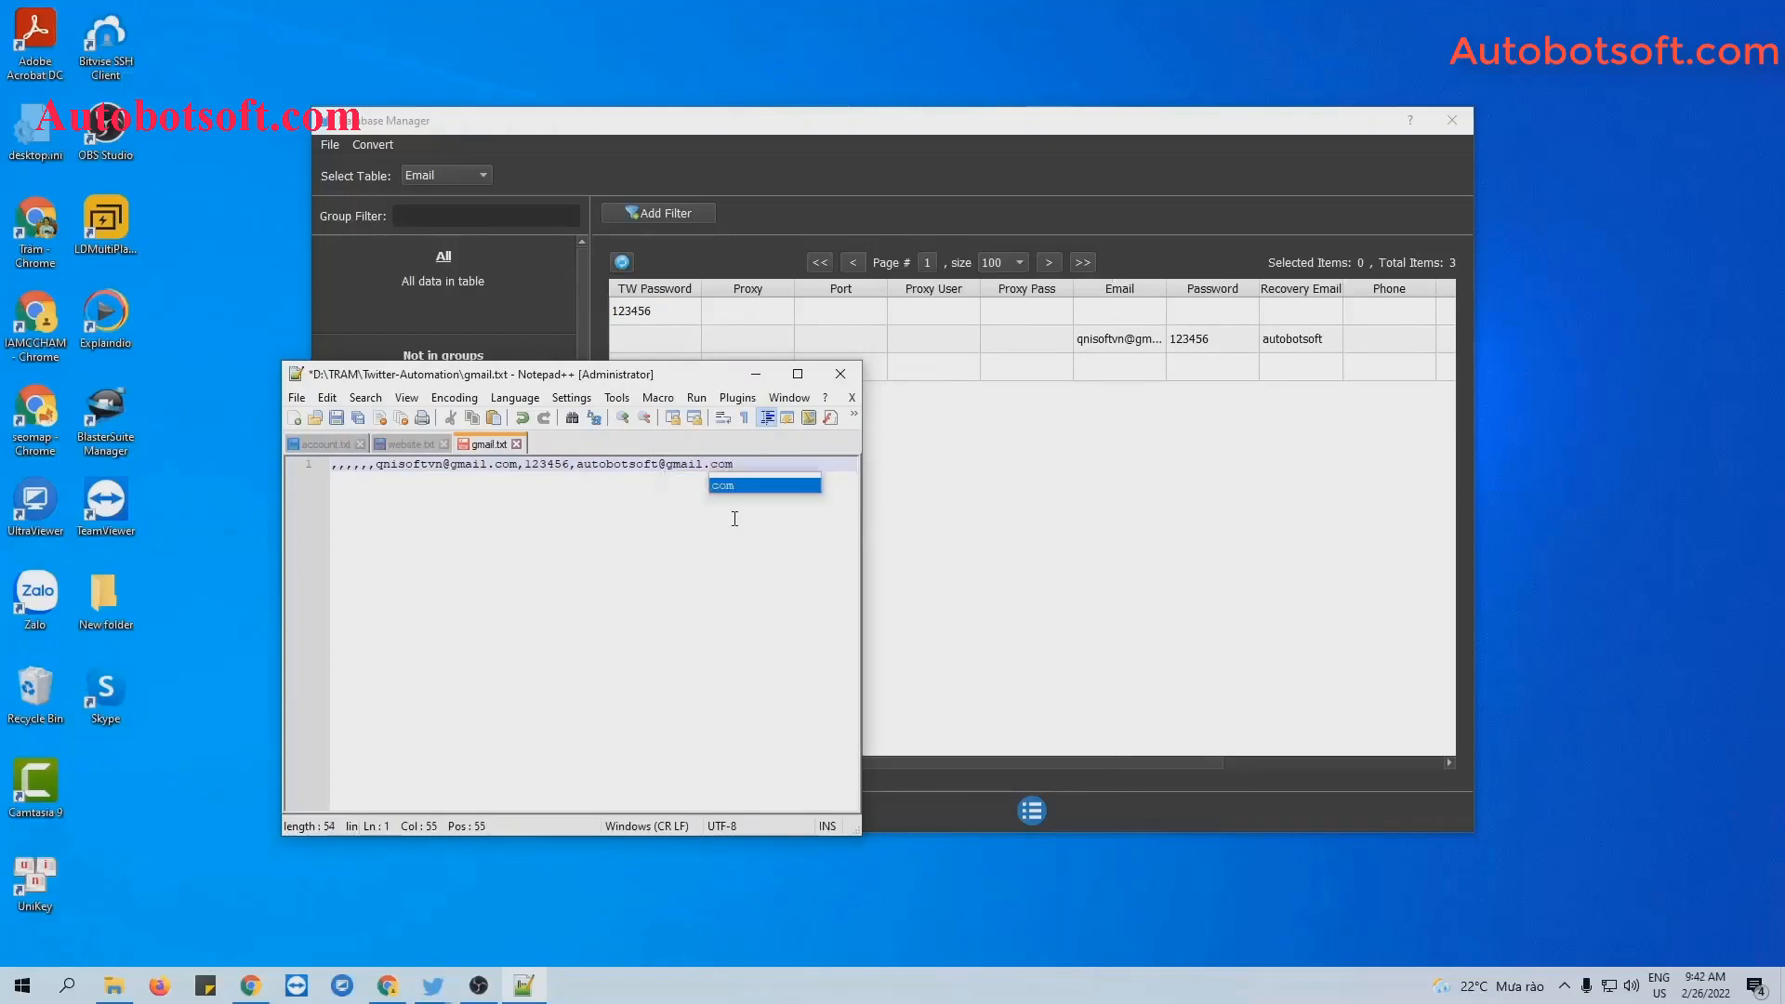
click(337, 417)
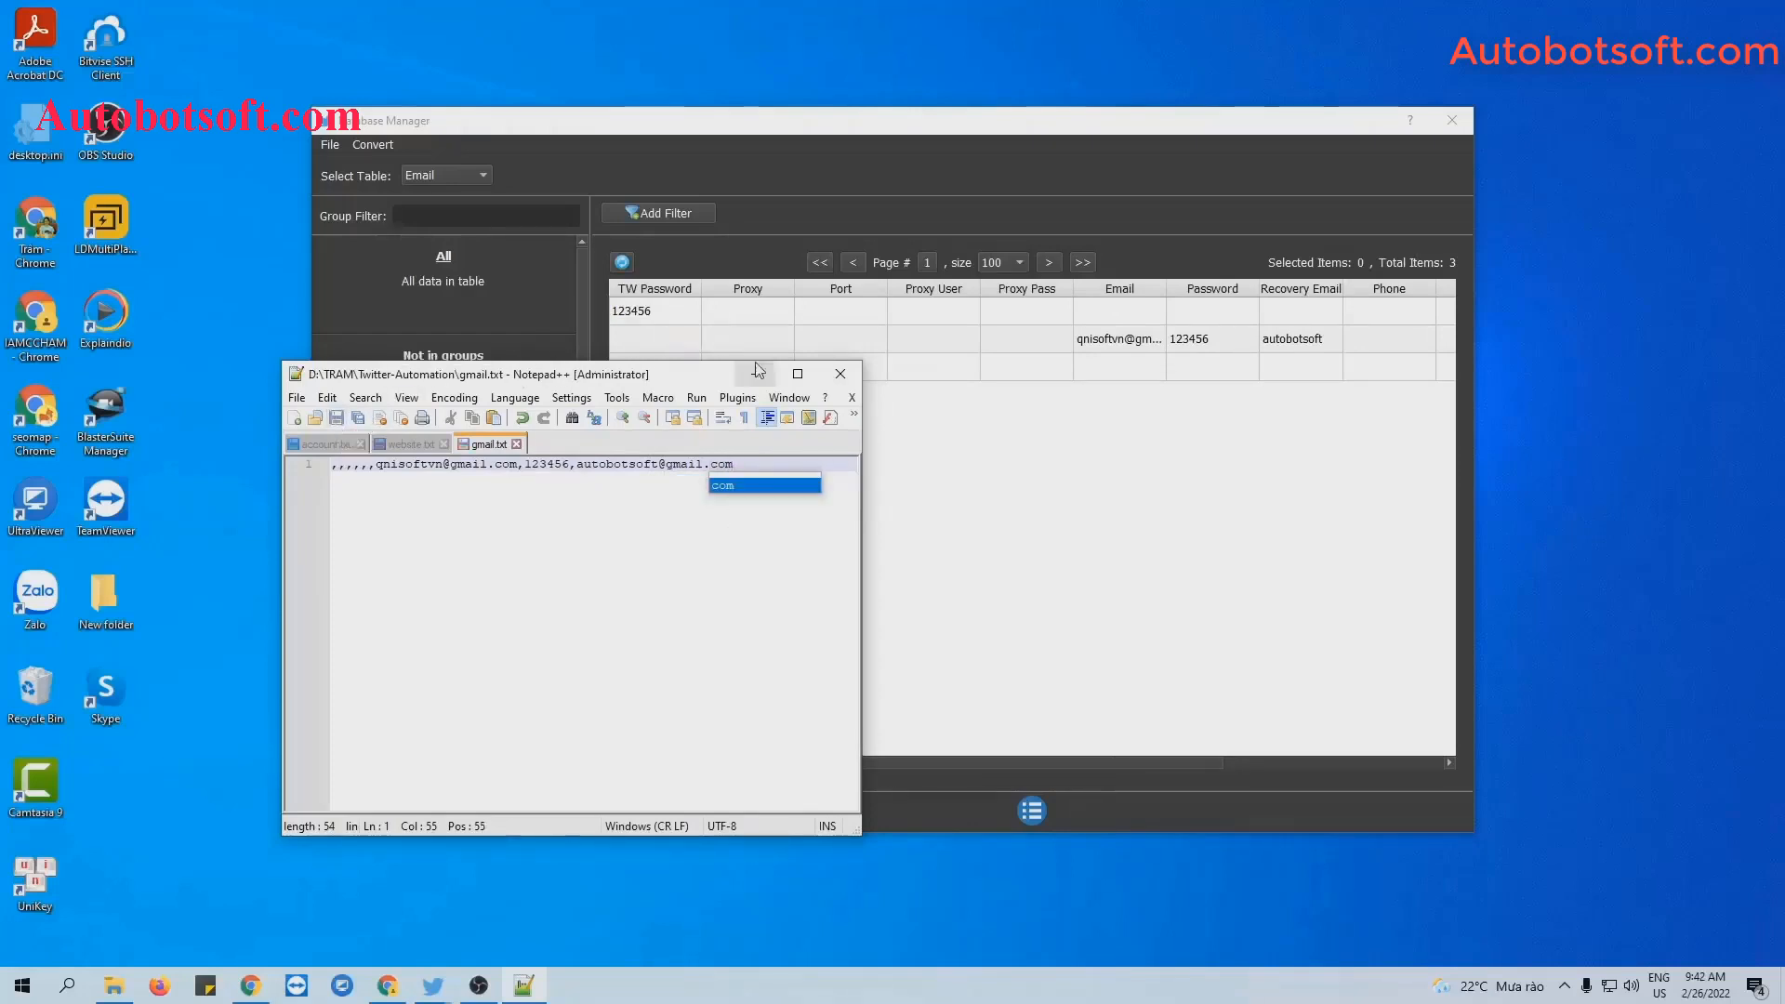
click(757, 375)
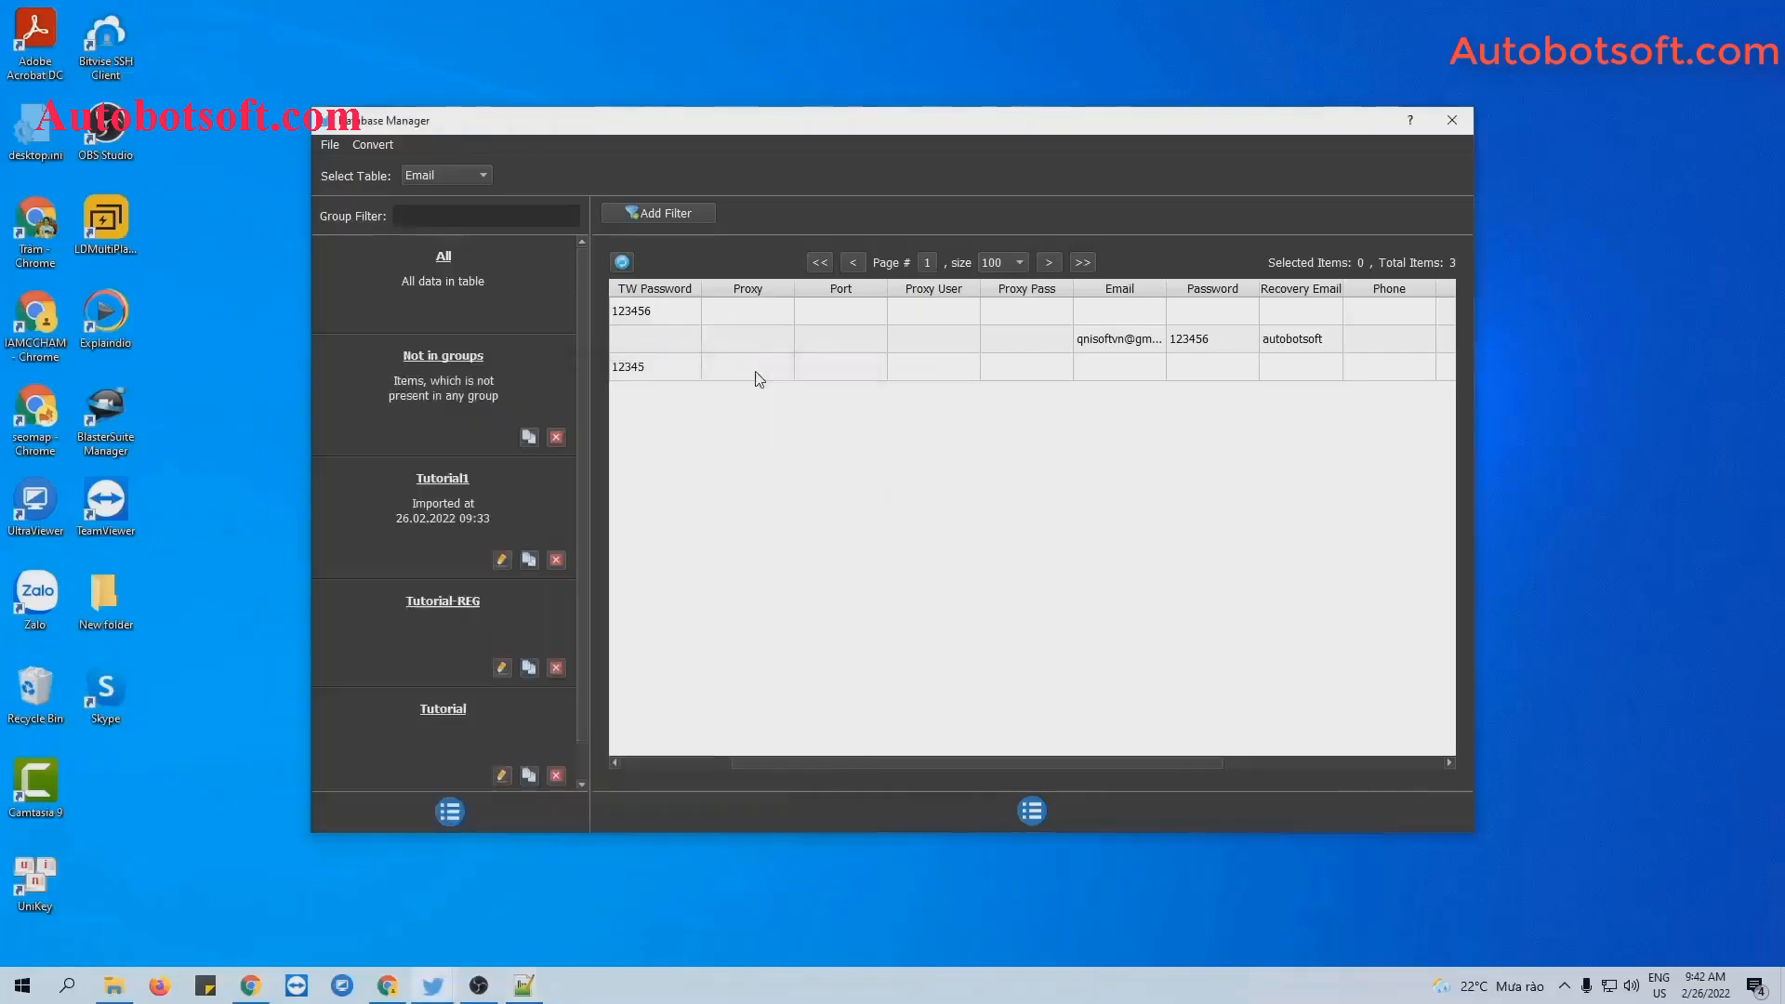
Import gmail.txt into the database via Convert > Import Csv.
click(382, 144)
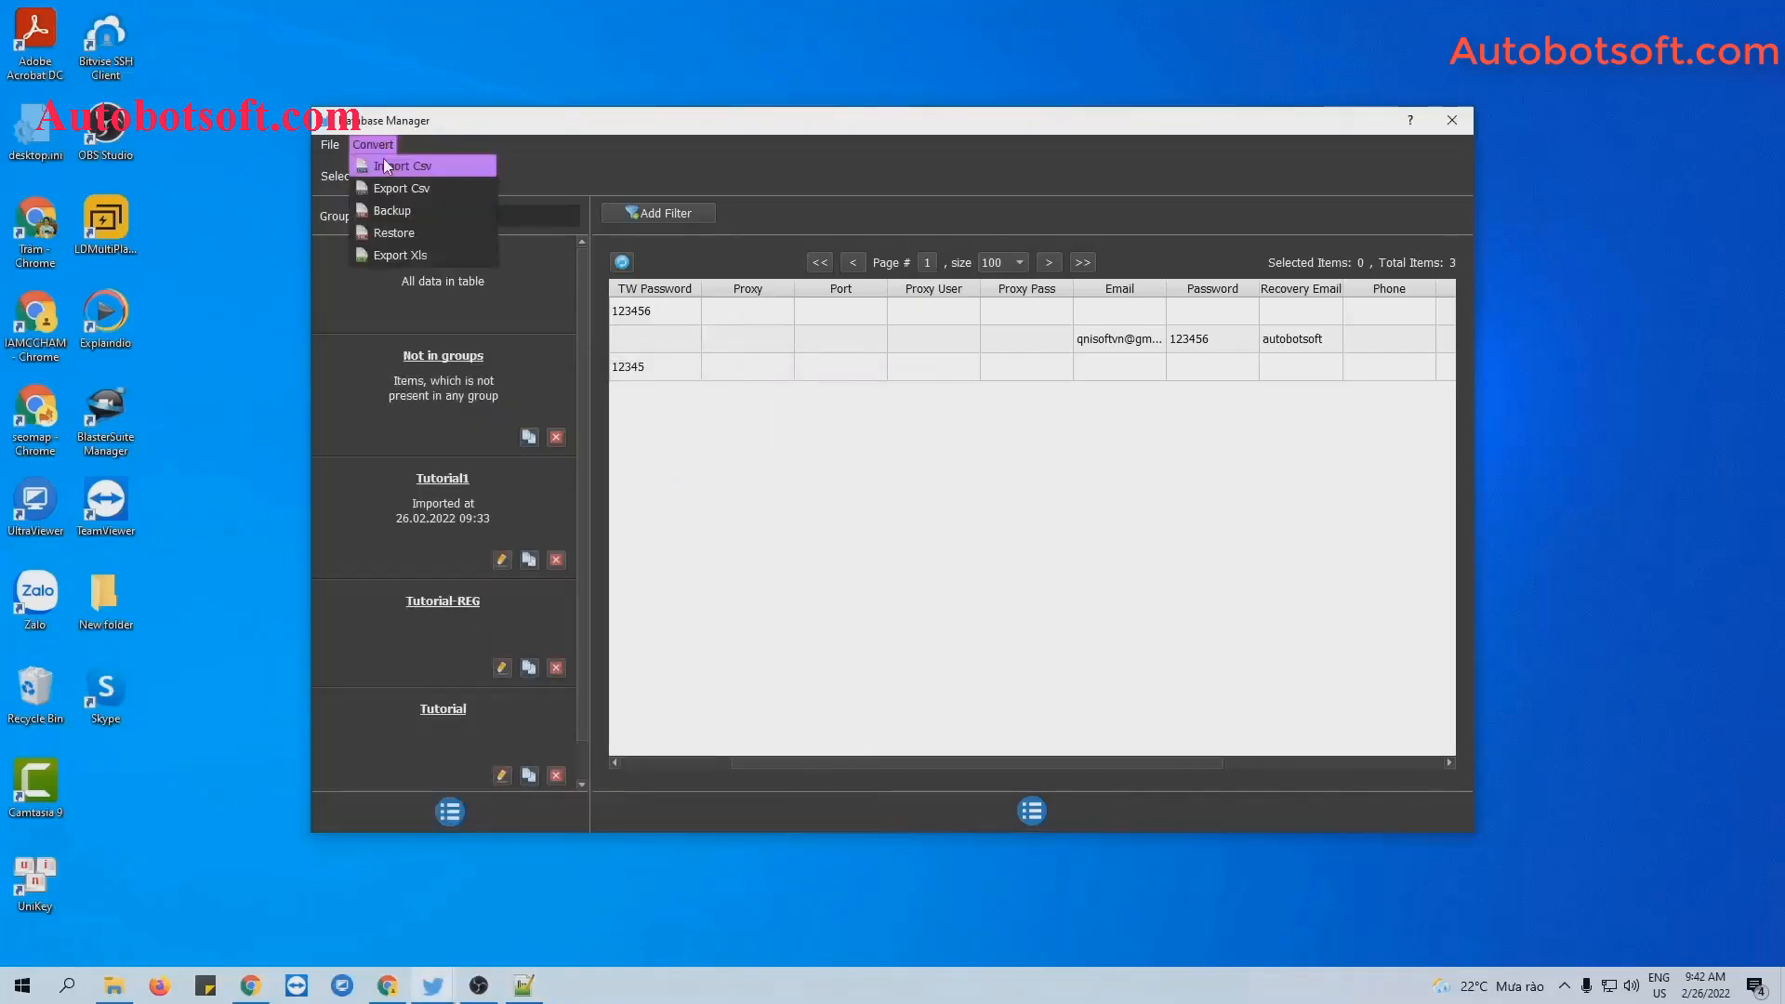
click(386, 165)
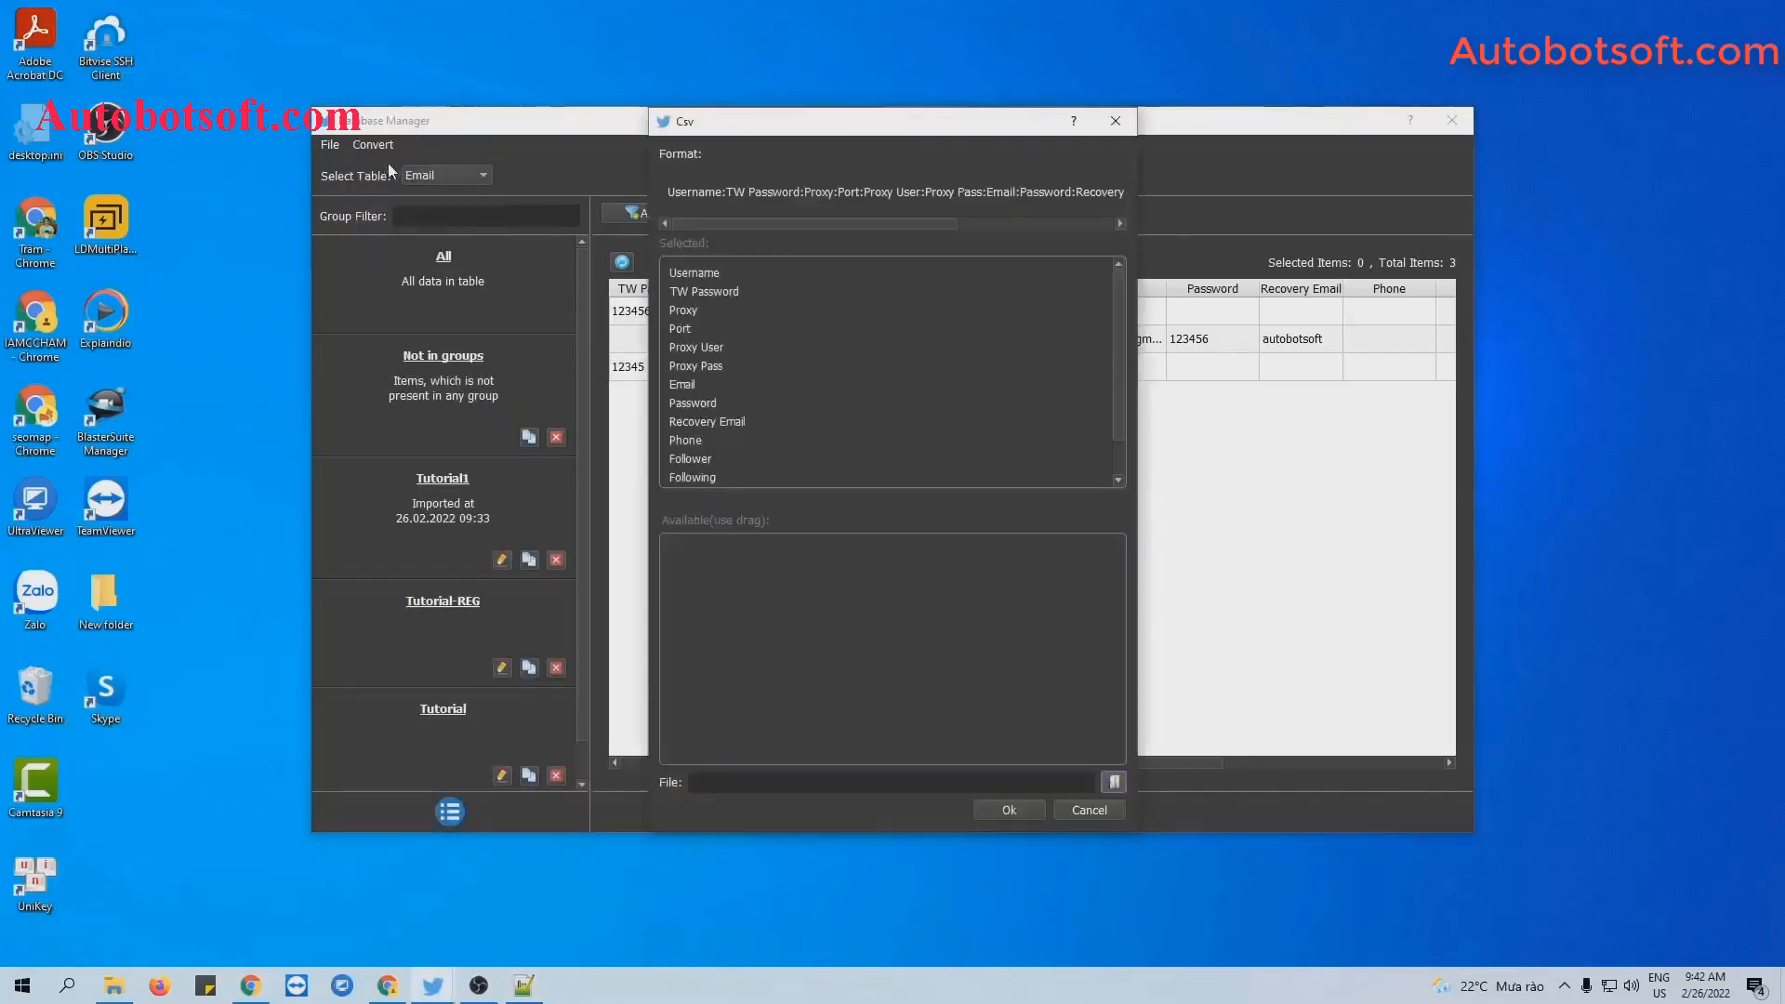
click(1115, 784)
click(848, 309)
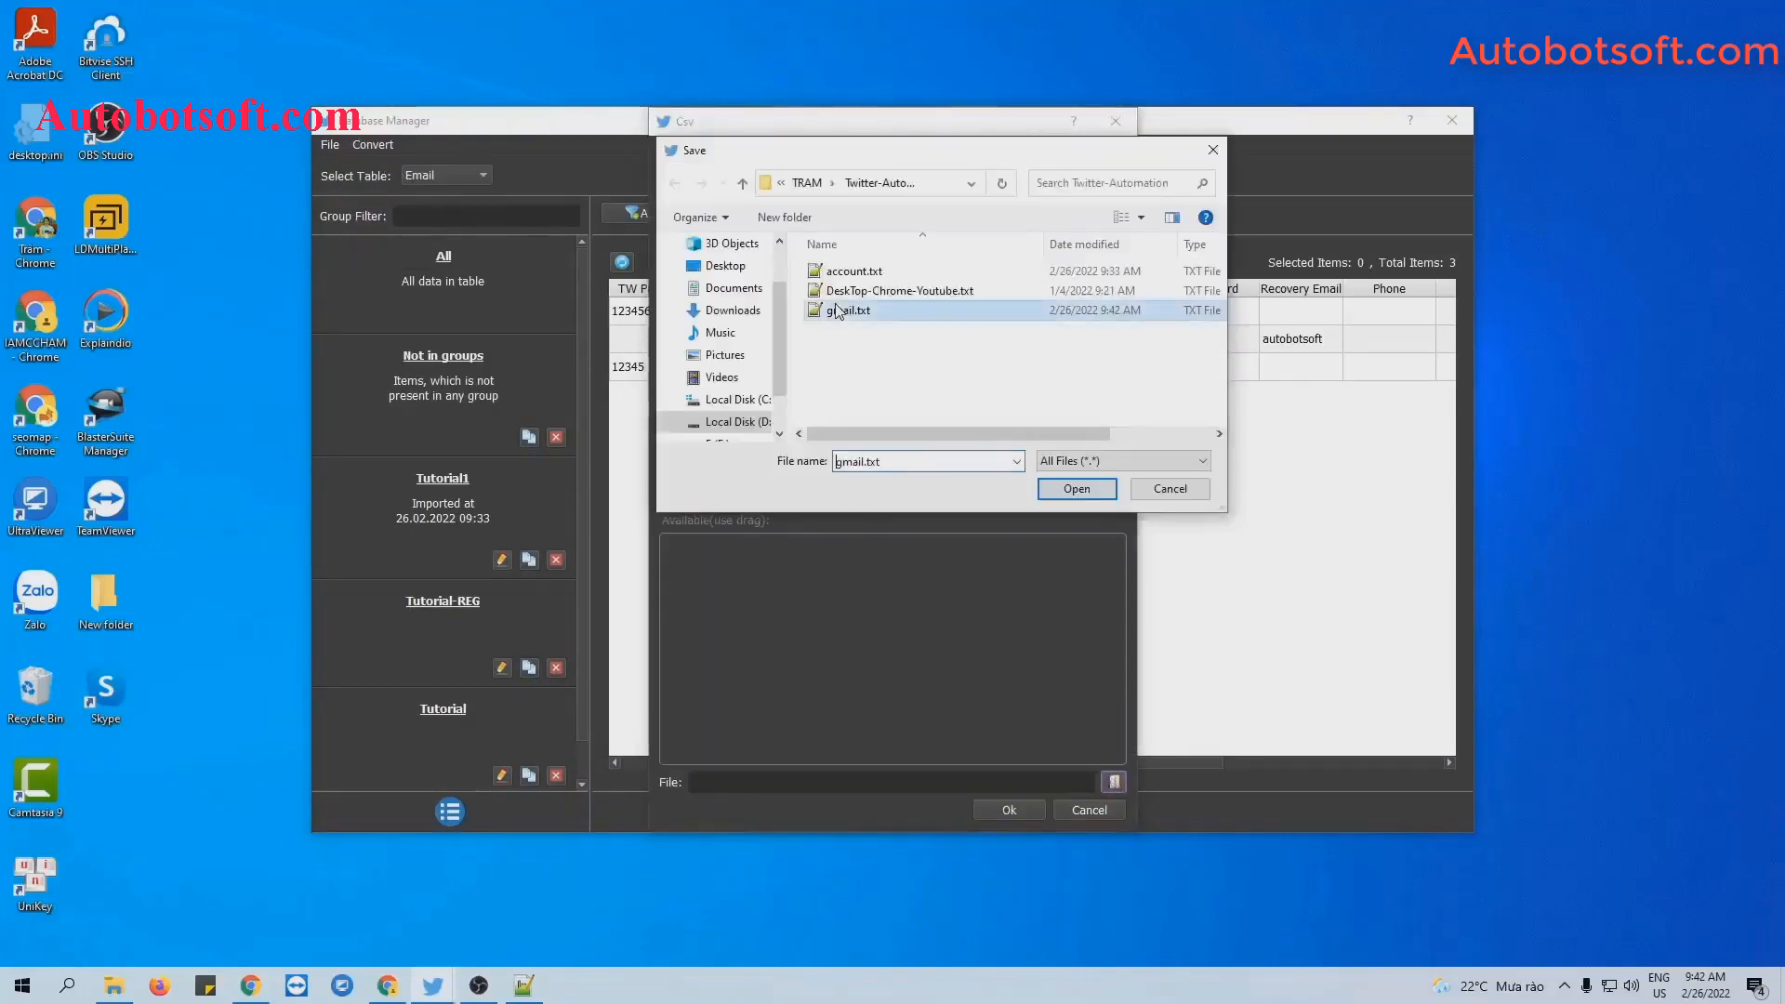
click(1077, 489)
click(1010, 810)
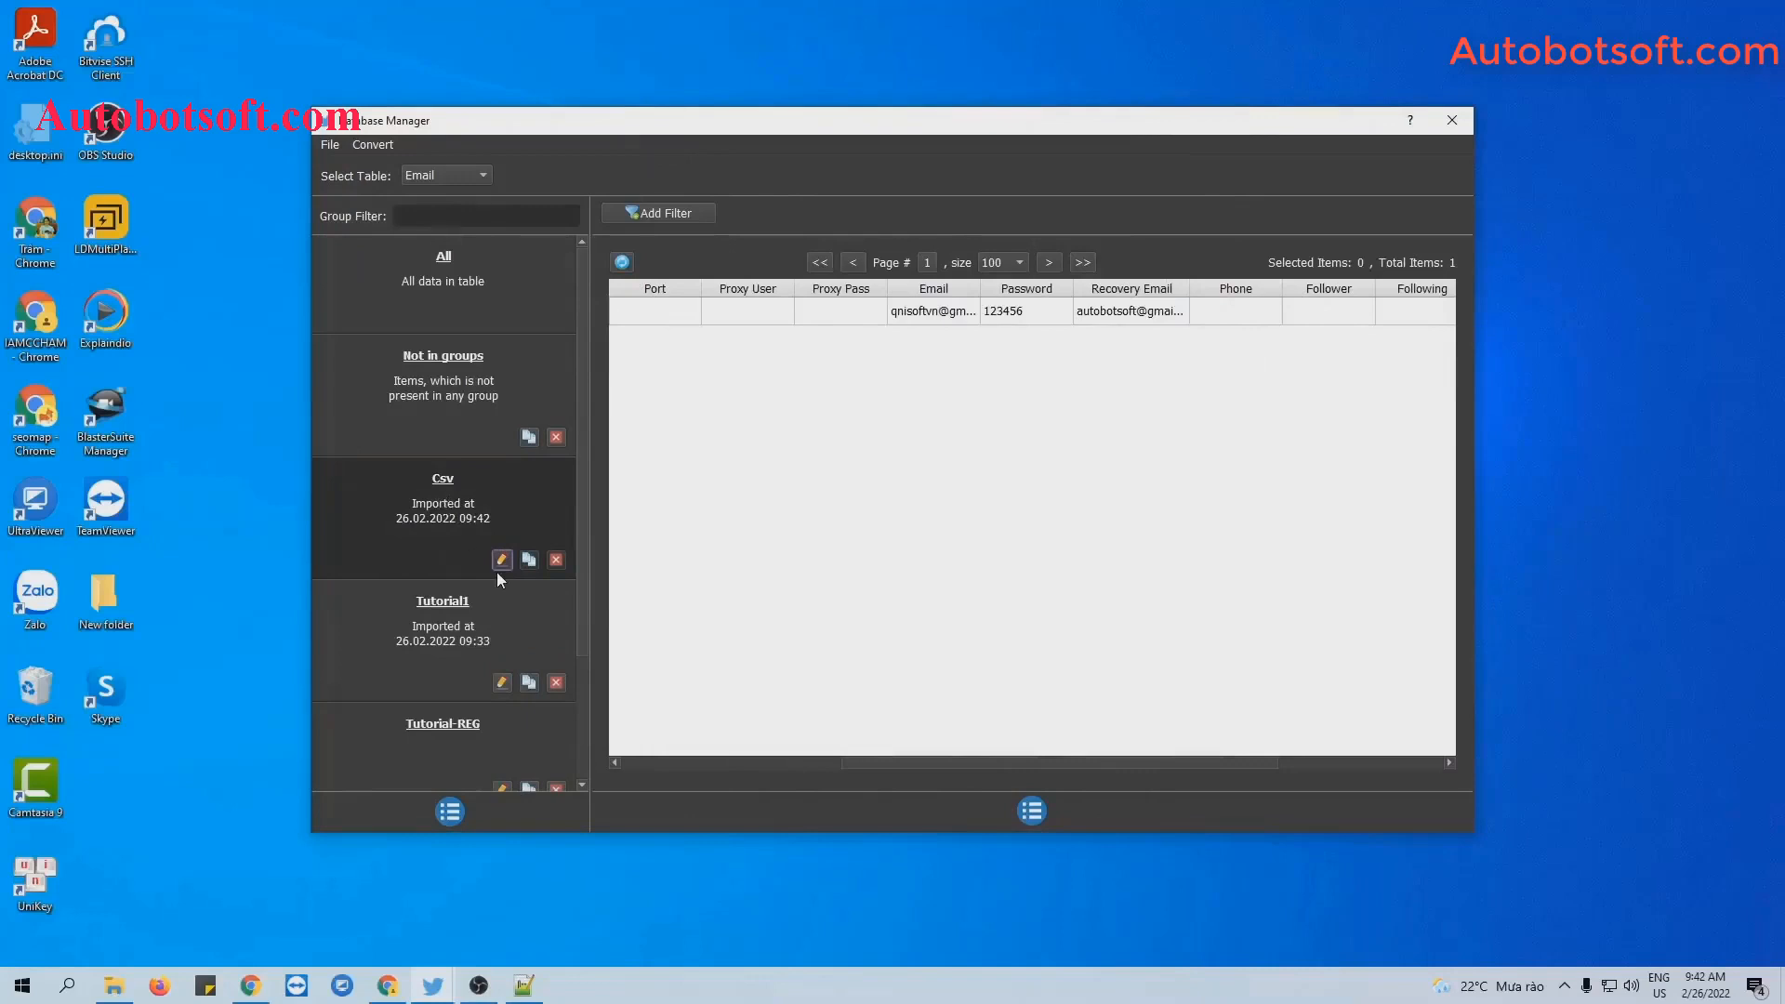
Rename the imported Csv group to Tutorial-reg-1 and close the Database Manager.
click(501, 559)
key(ctrl+a)
text(Tuto)
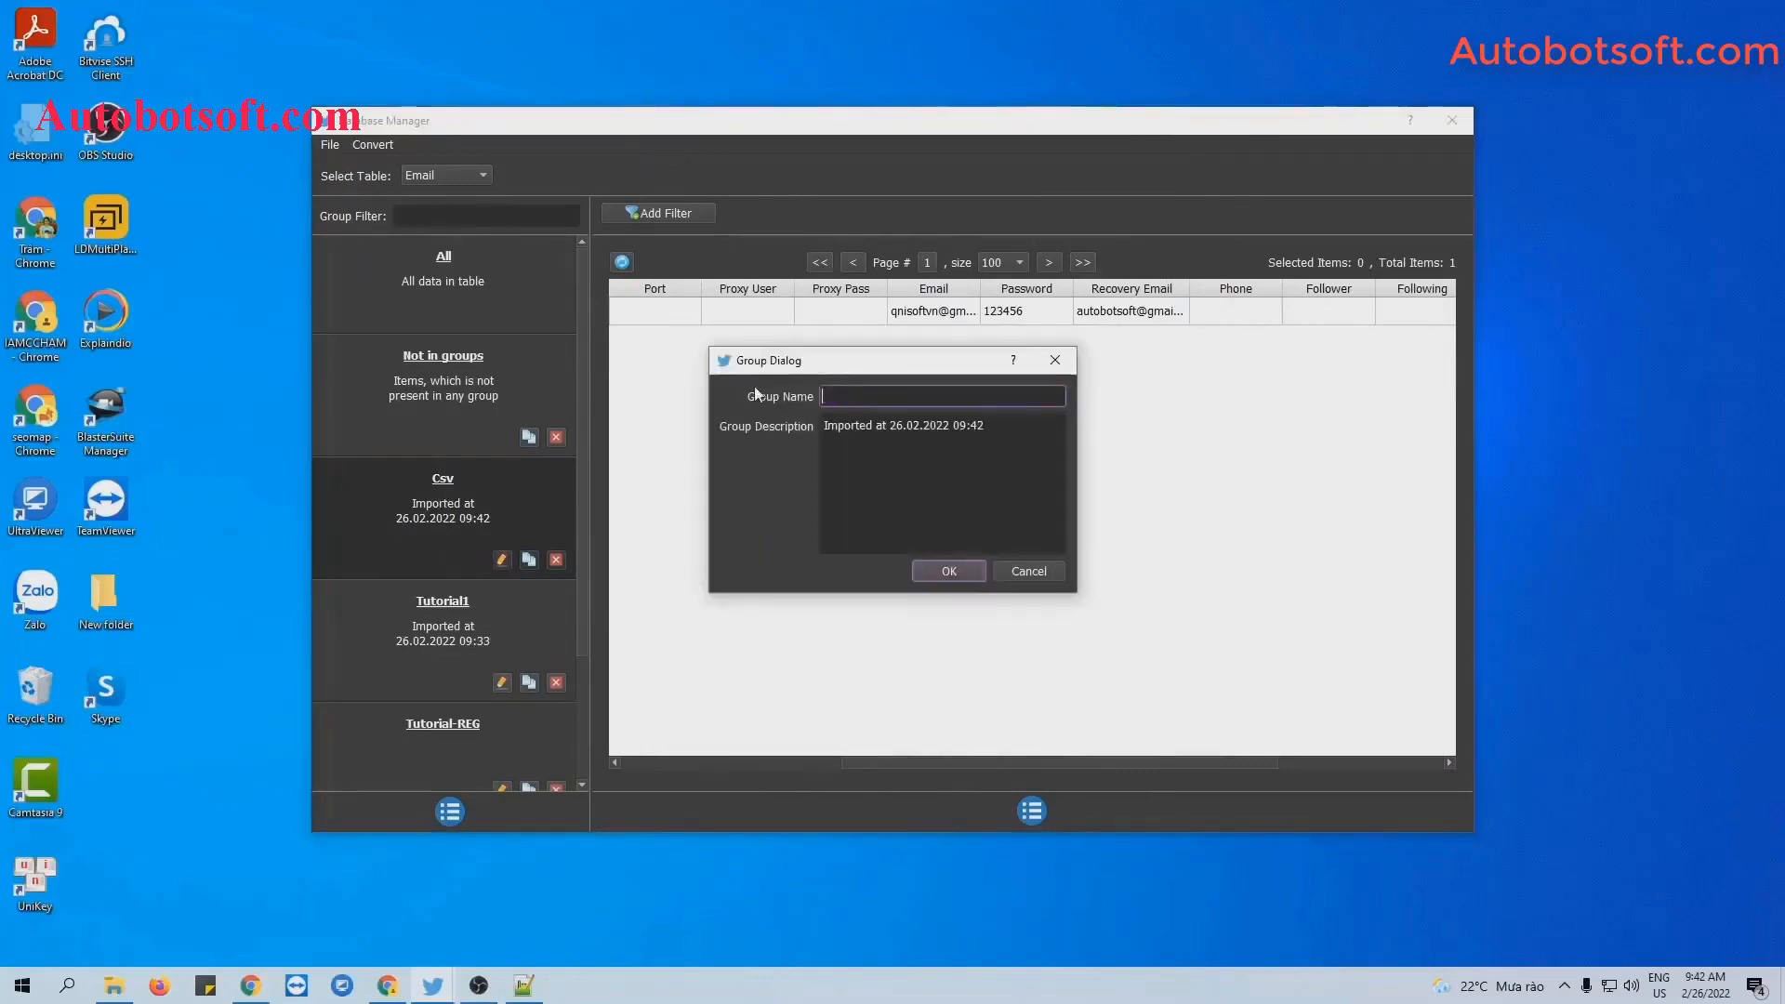
text(rial-reg-)
key(Return)
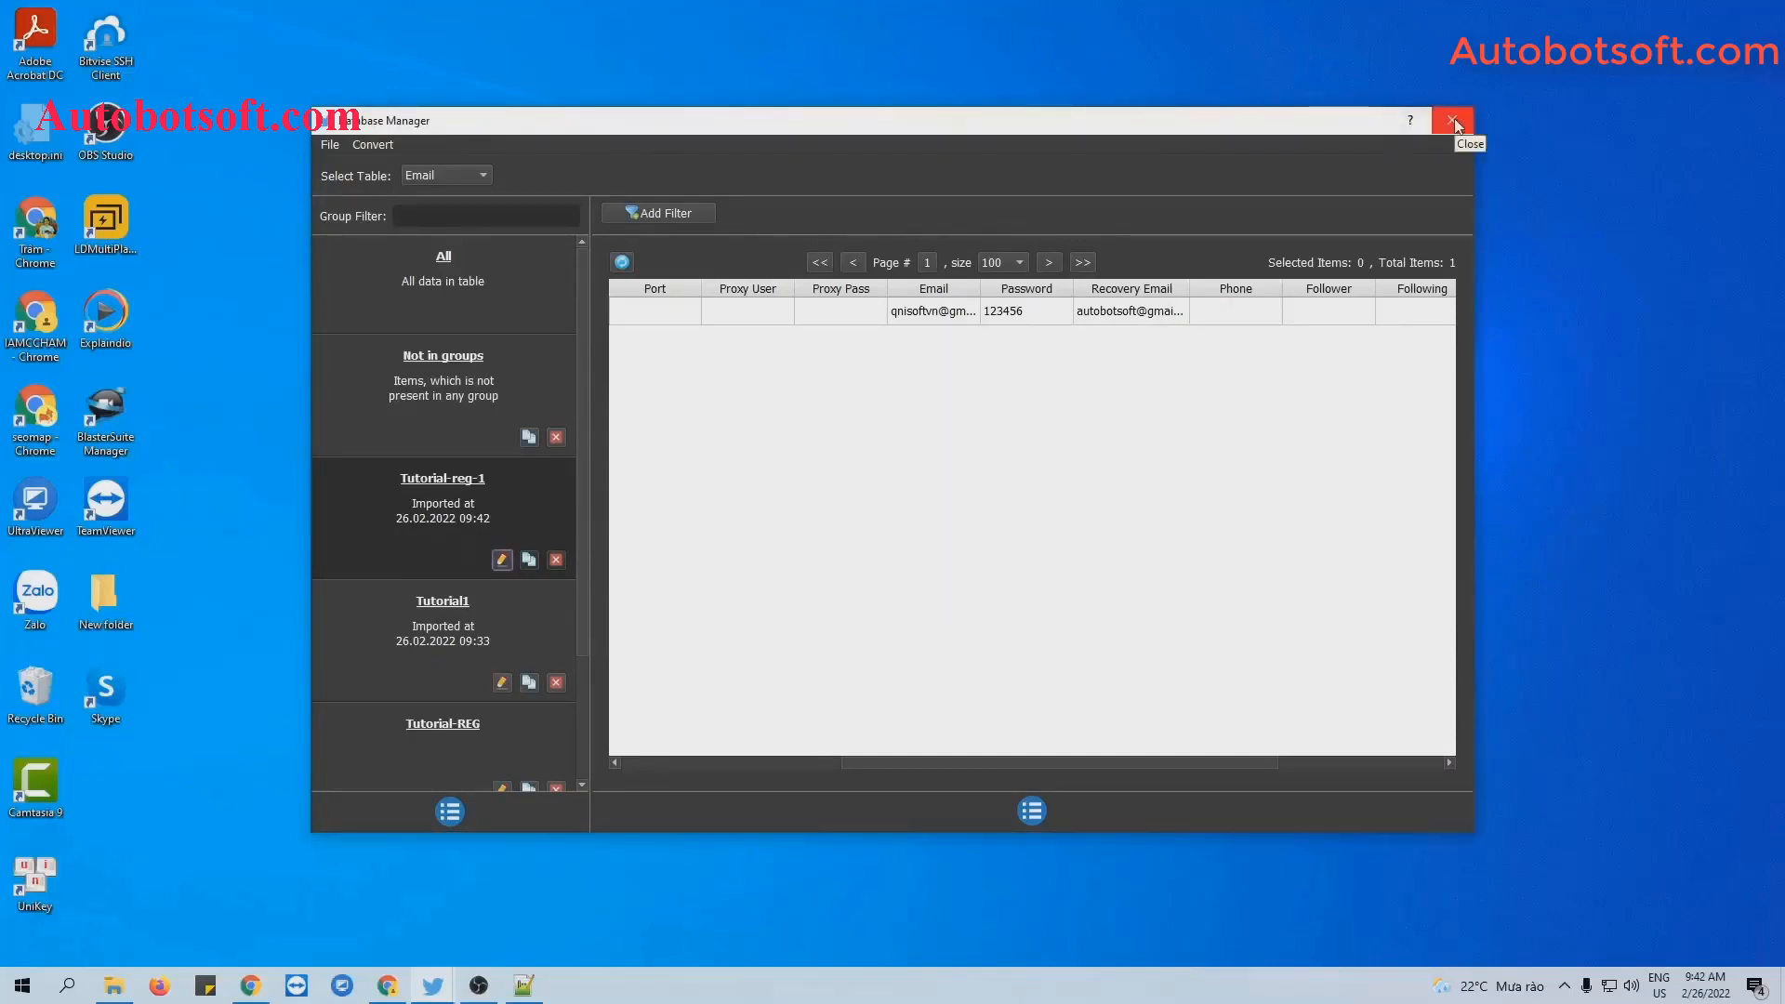
click(1454, 119)
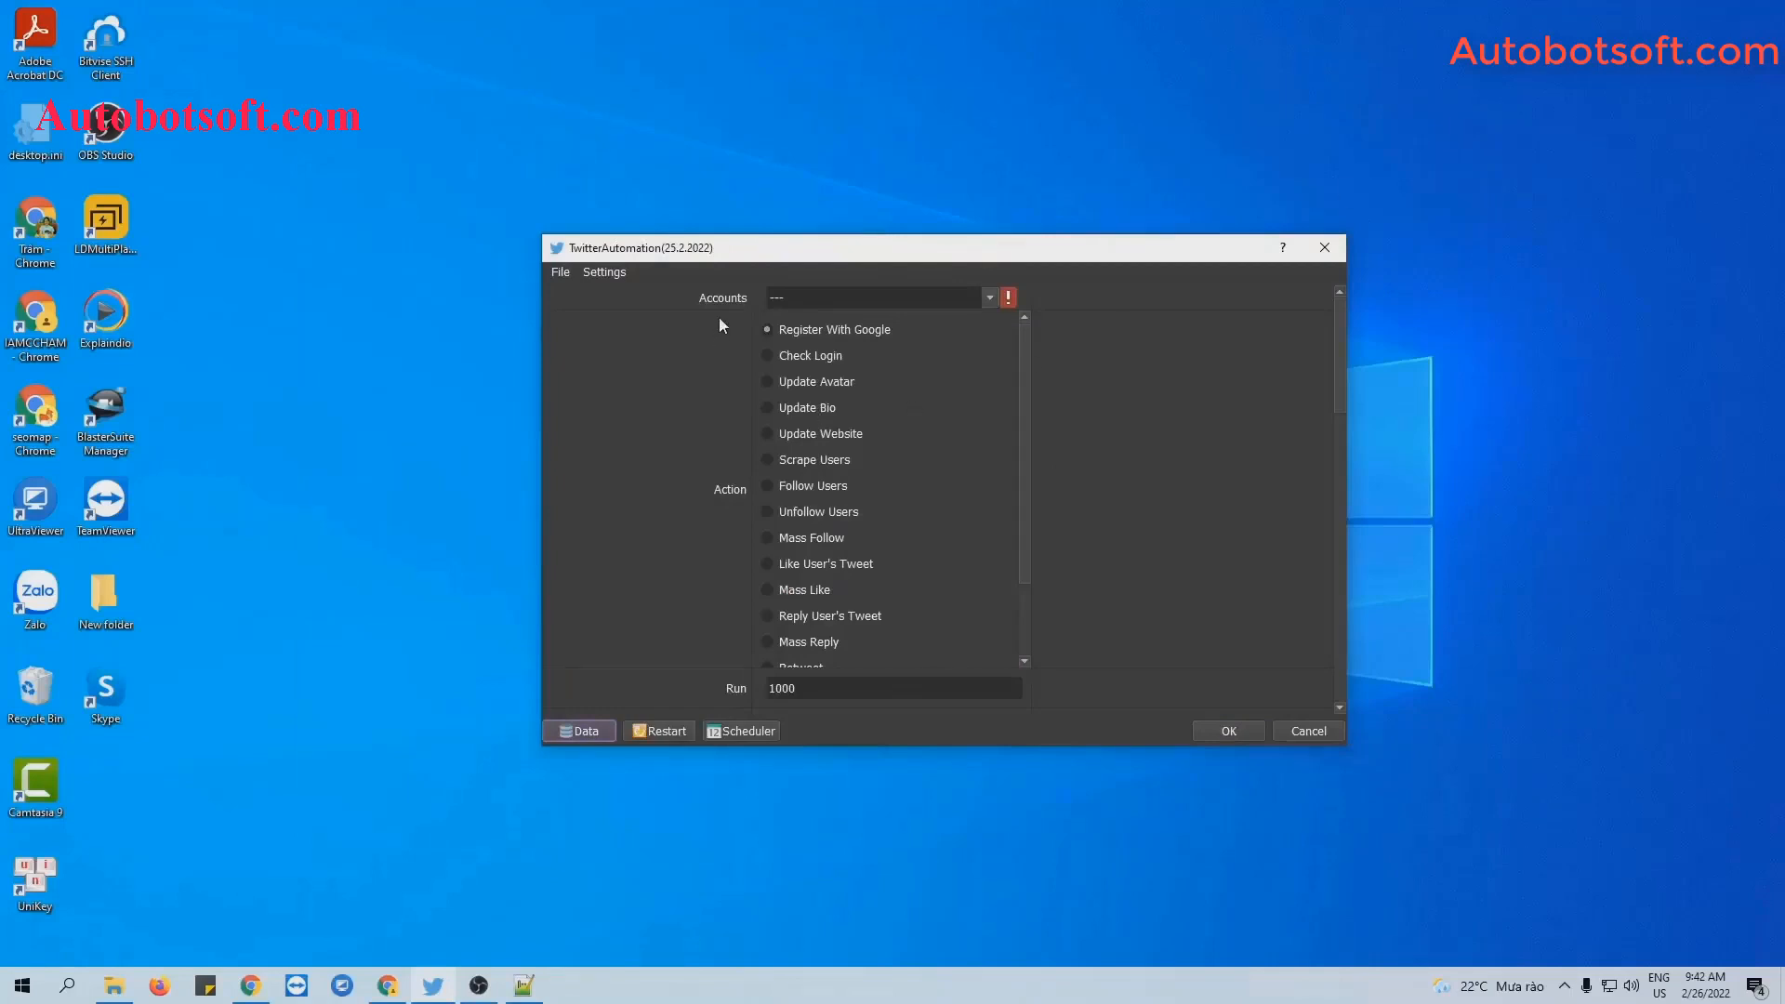
Tick the Tutorial group in the Accounts list and select Update Website as the action.
click(990, 300)
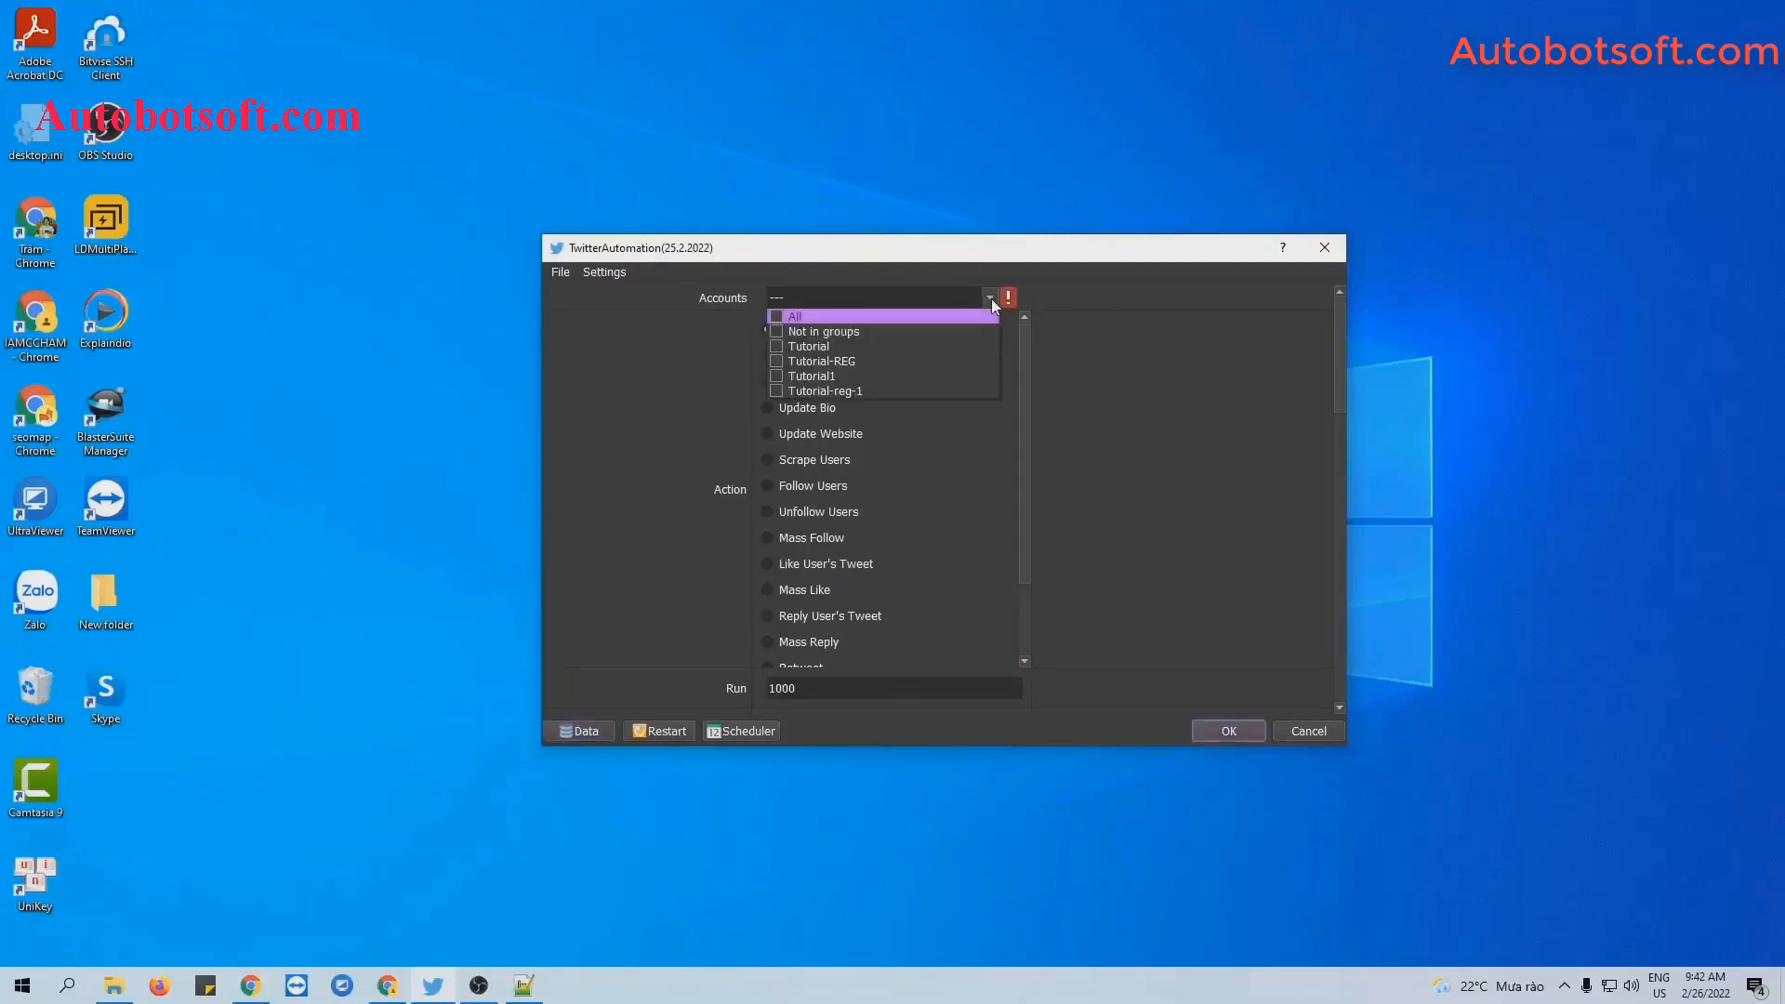
click(775, 346)
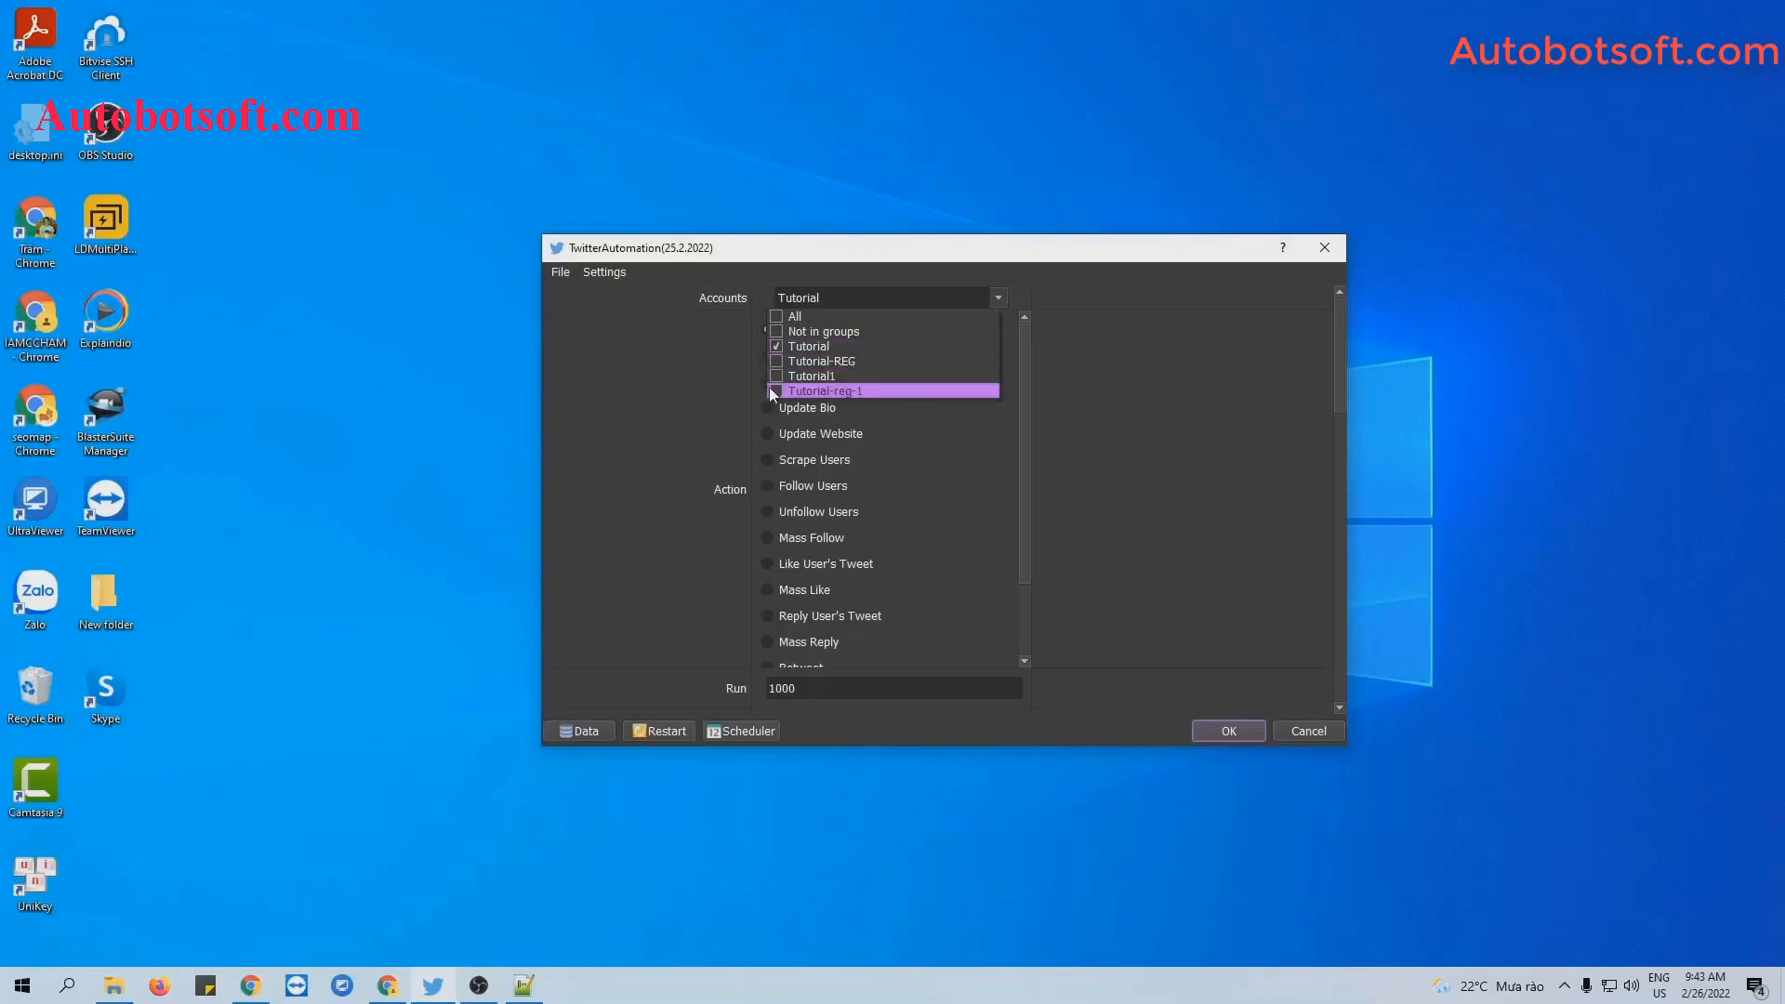
click(975, 400)
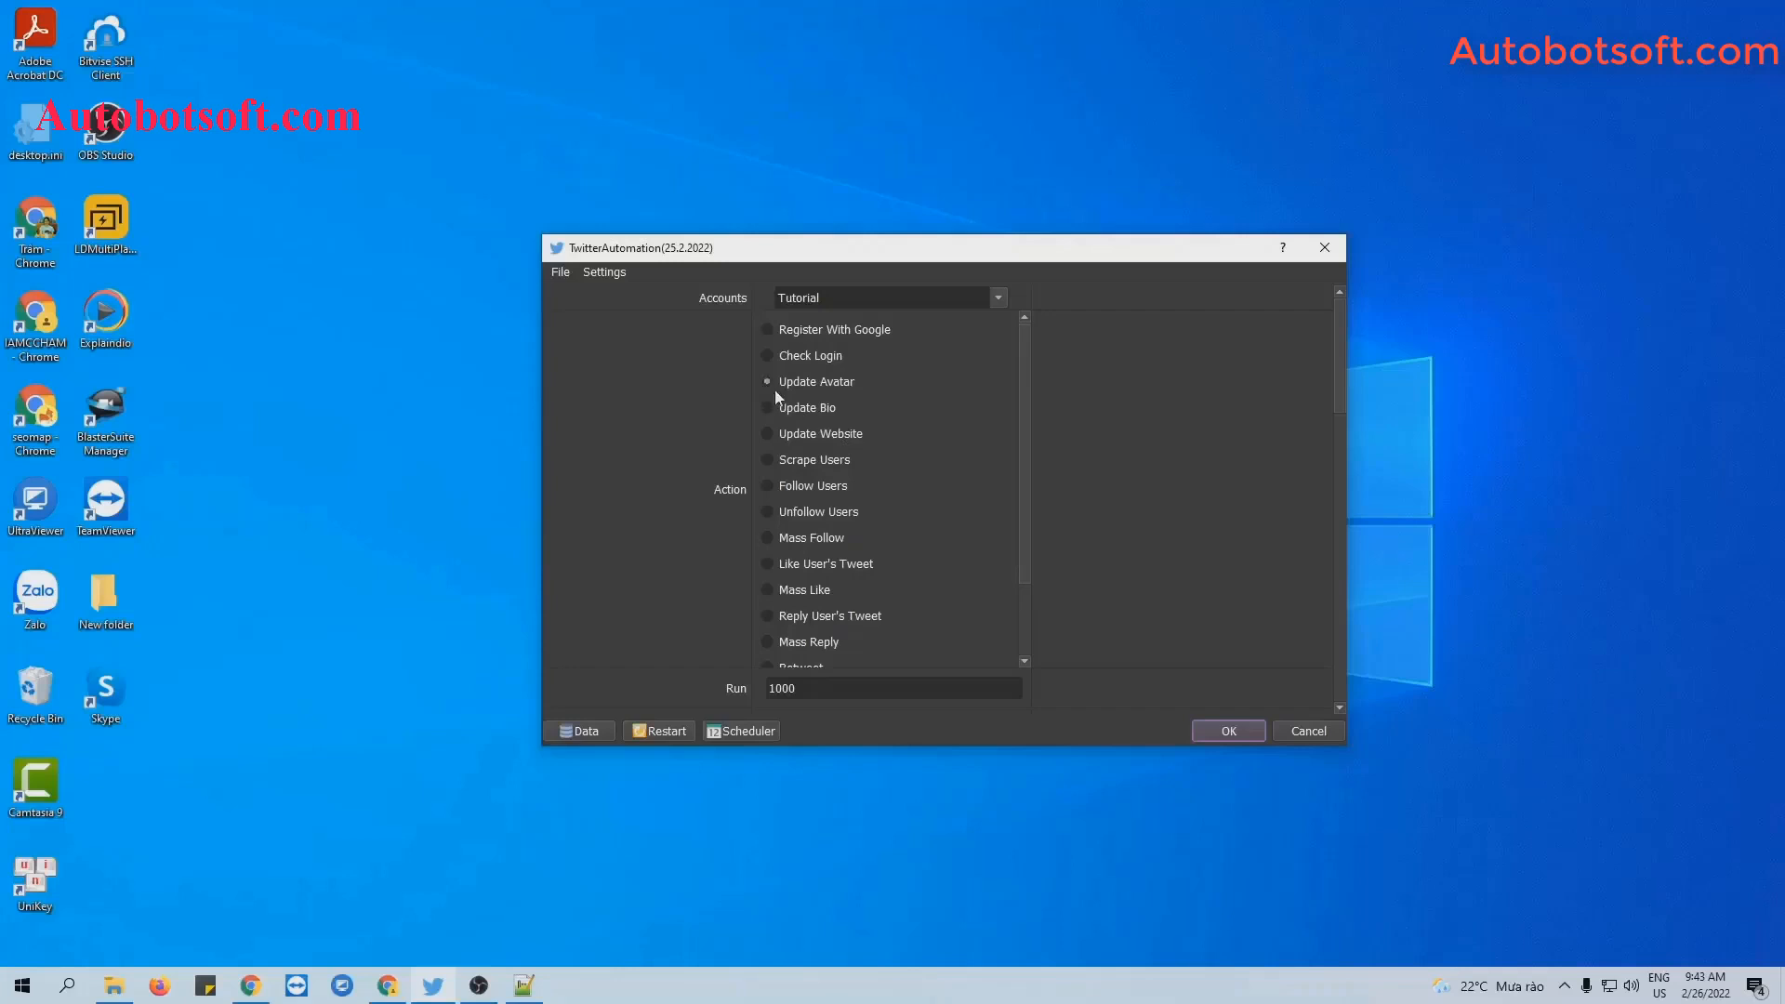
click(766, 435)
scroll(1013, 476, down, 1)
scroll(1014, 476, up, 1)
scroll(1013, 476, down, 2)
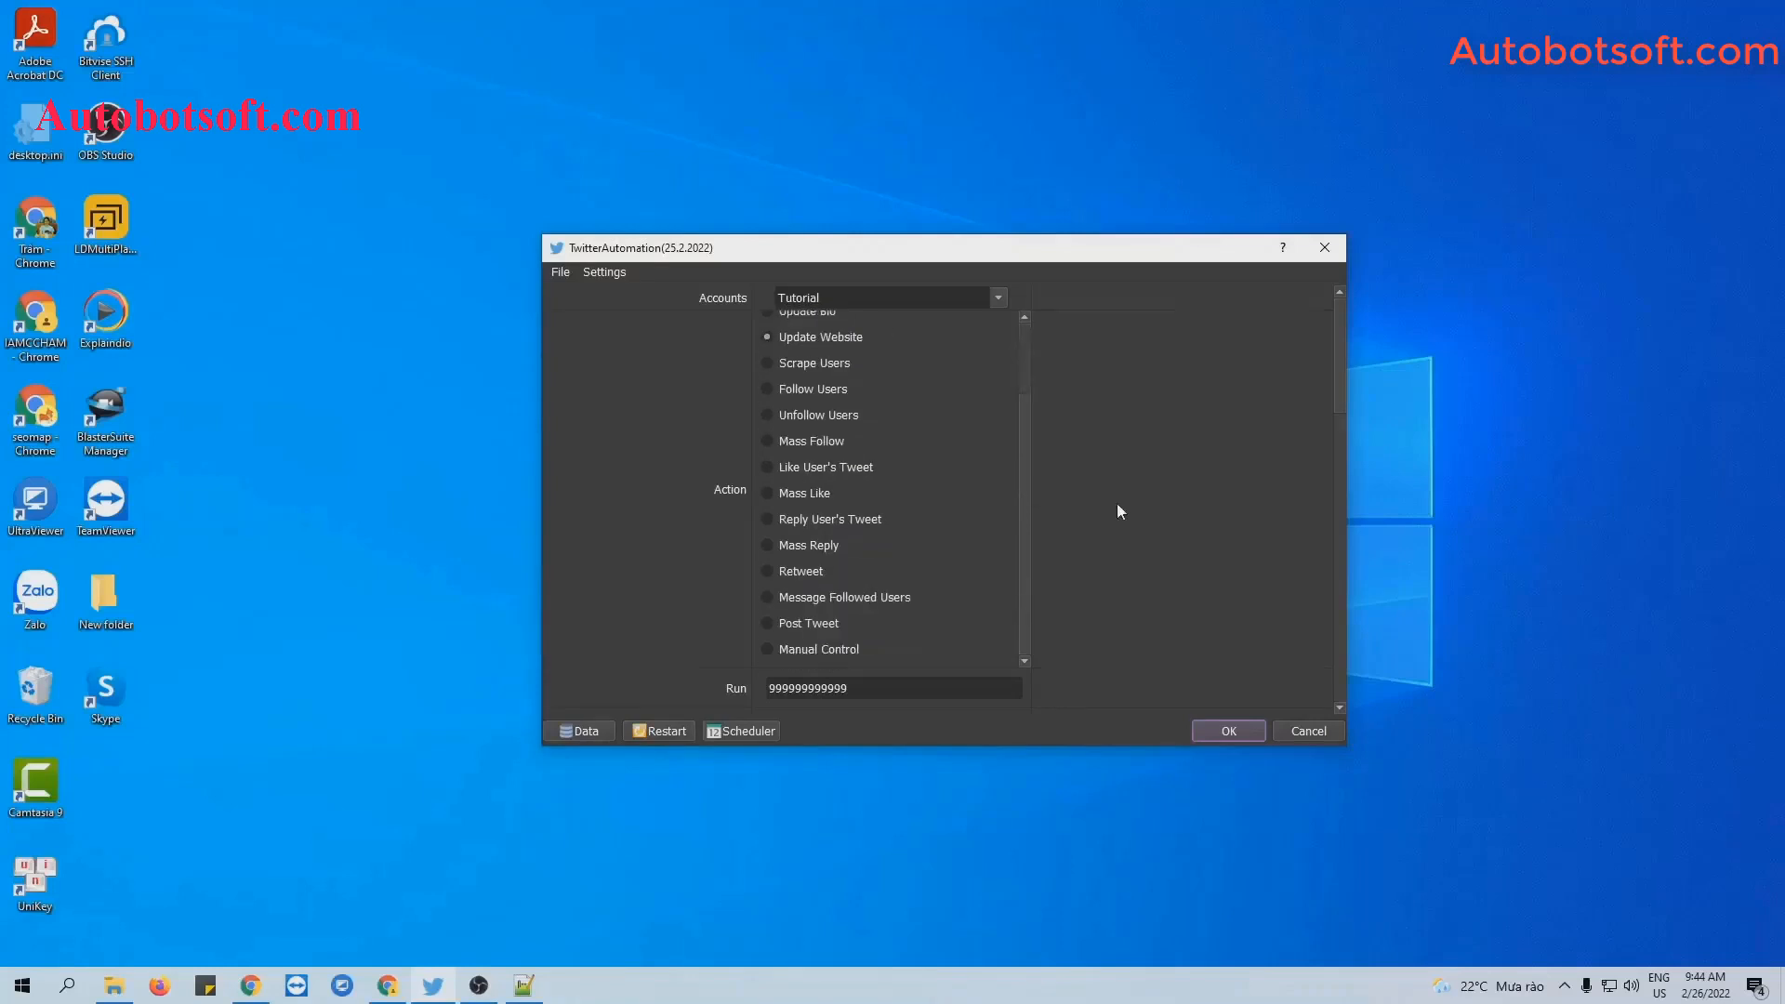
scroll(1119, 507, down, 2)
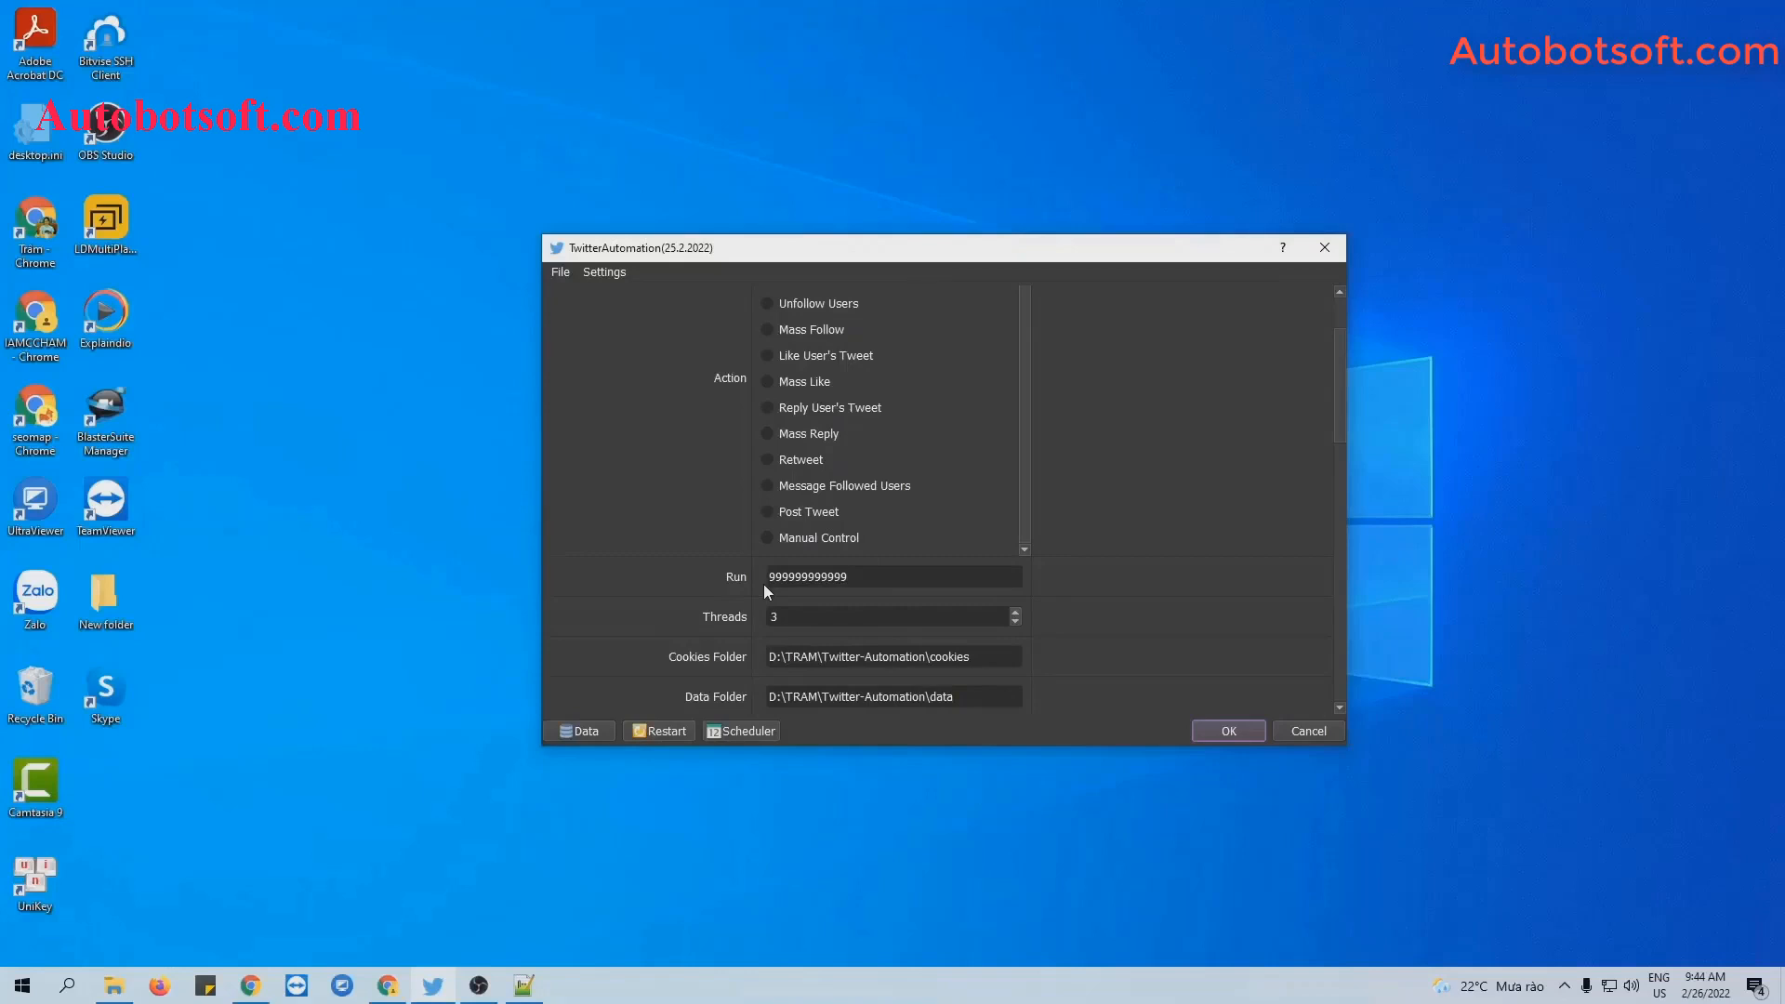
drag(857, 580, 758, 580)
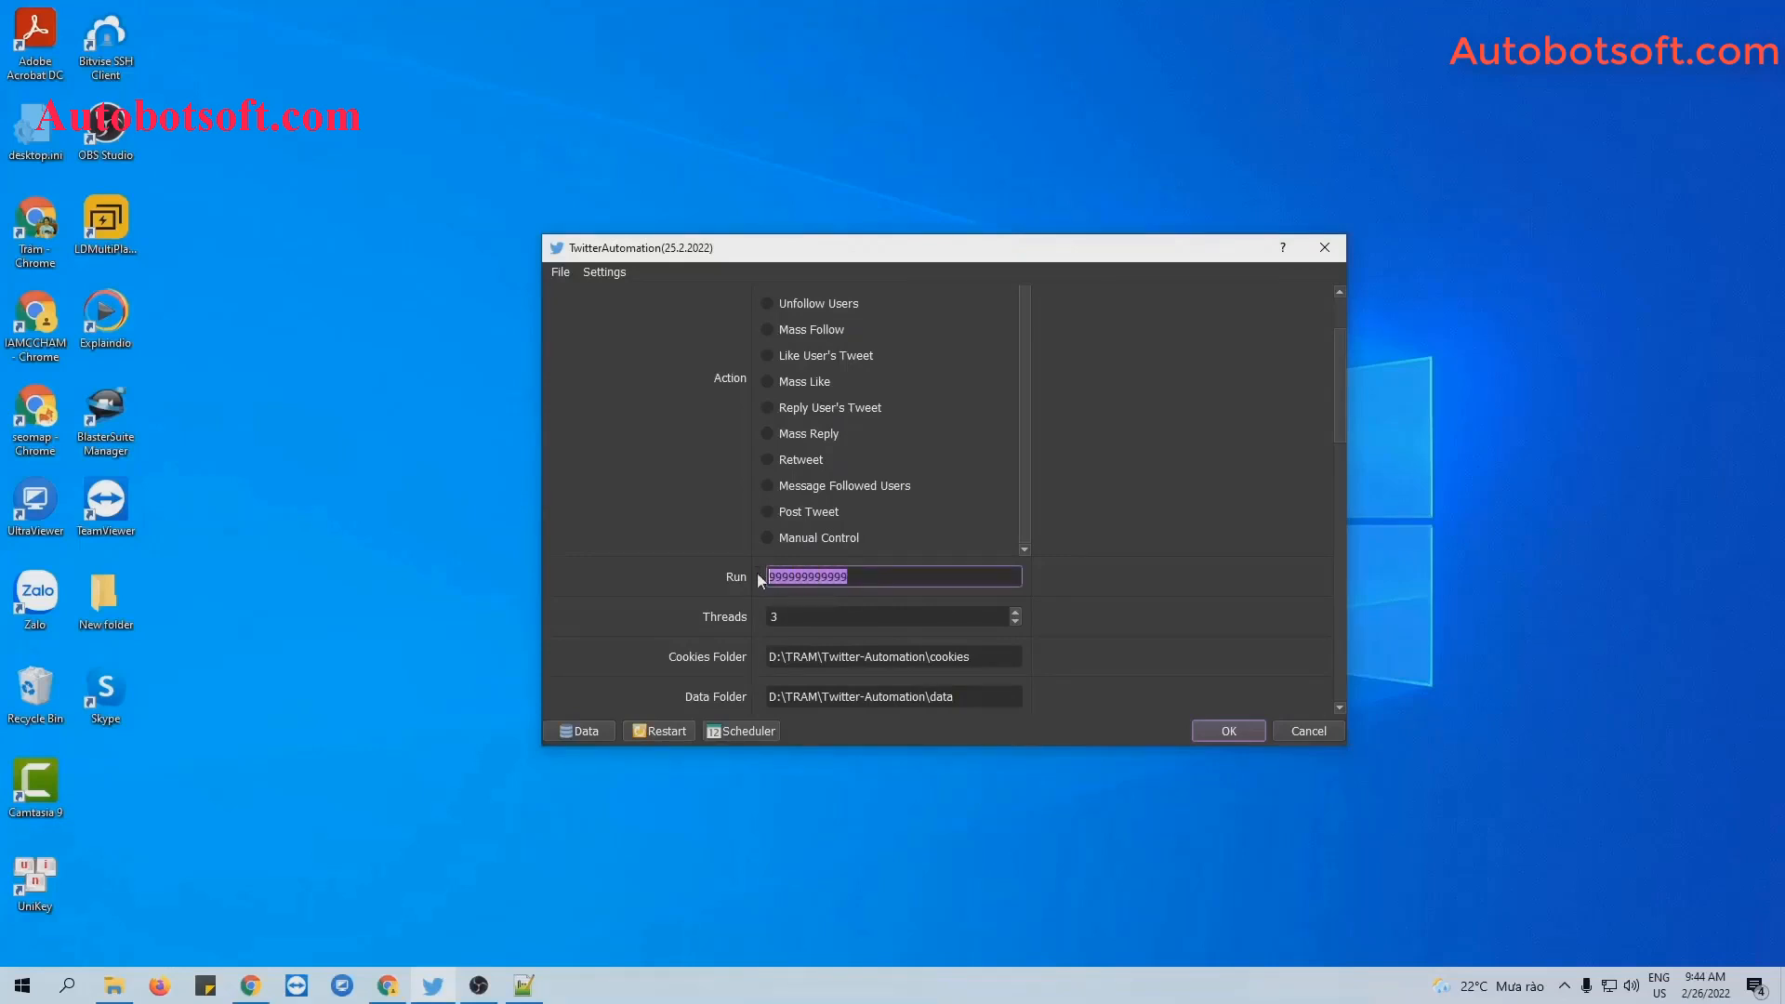
text(1000)
scroll(1177, 489, down, 1)
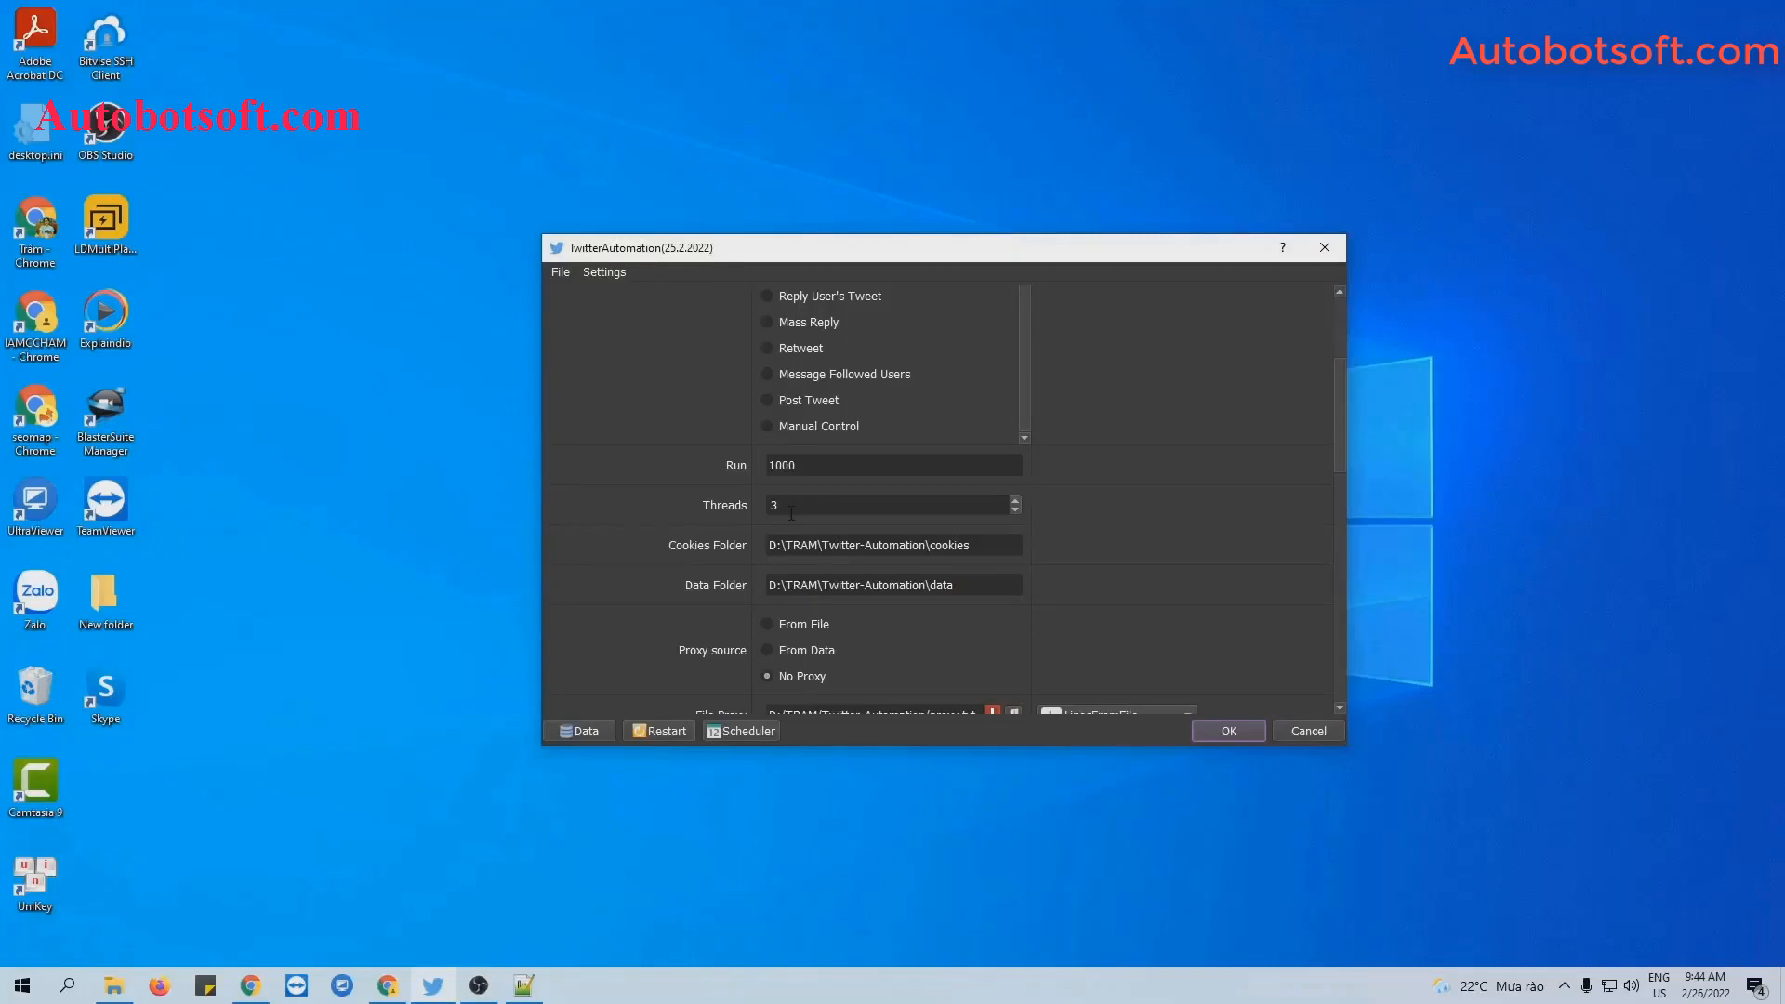
scroll(1197, 517, down, 2)
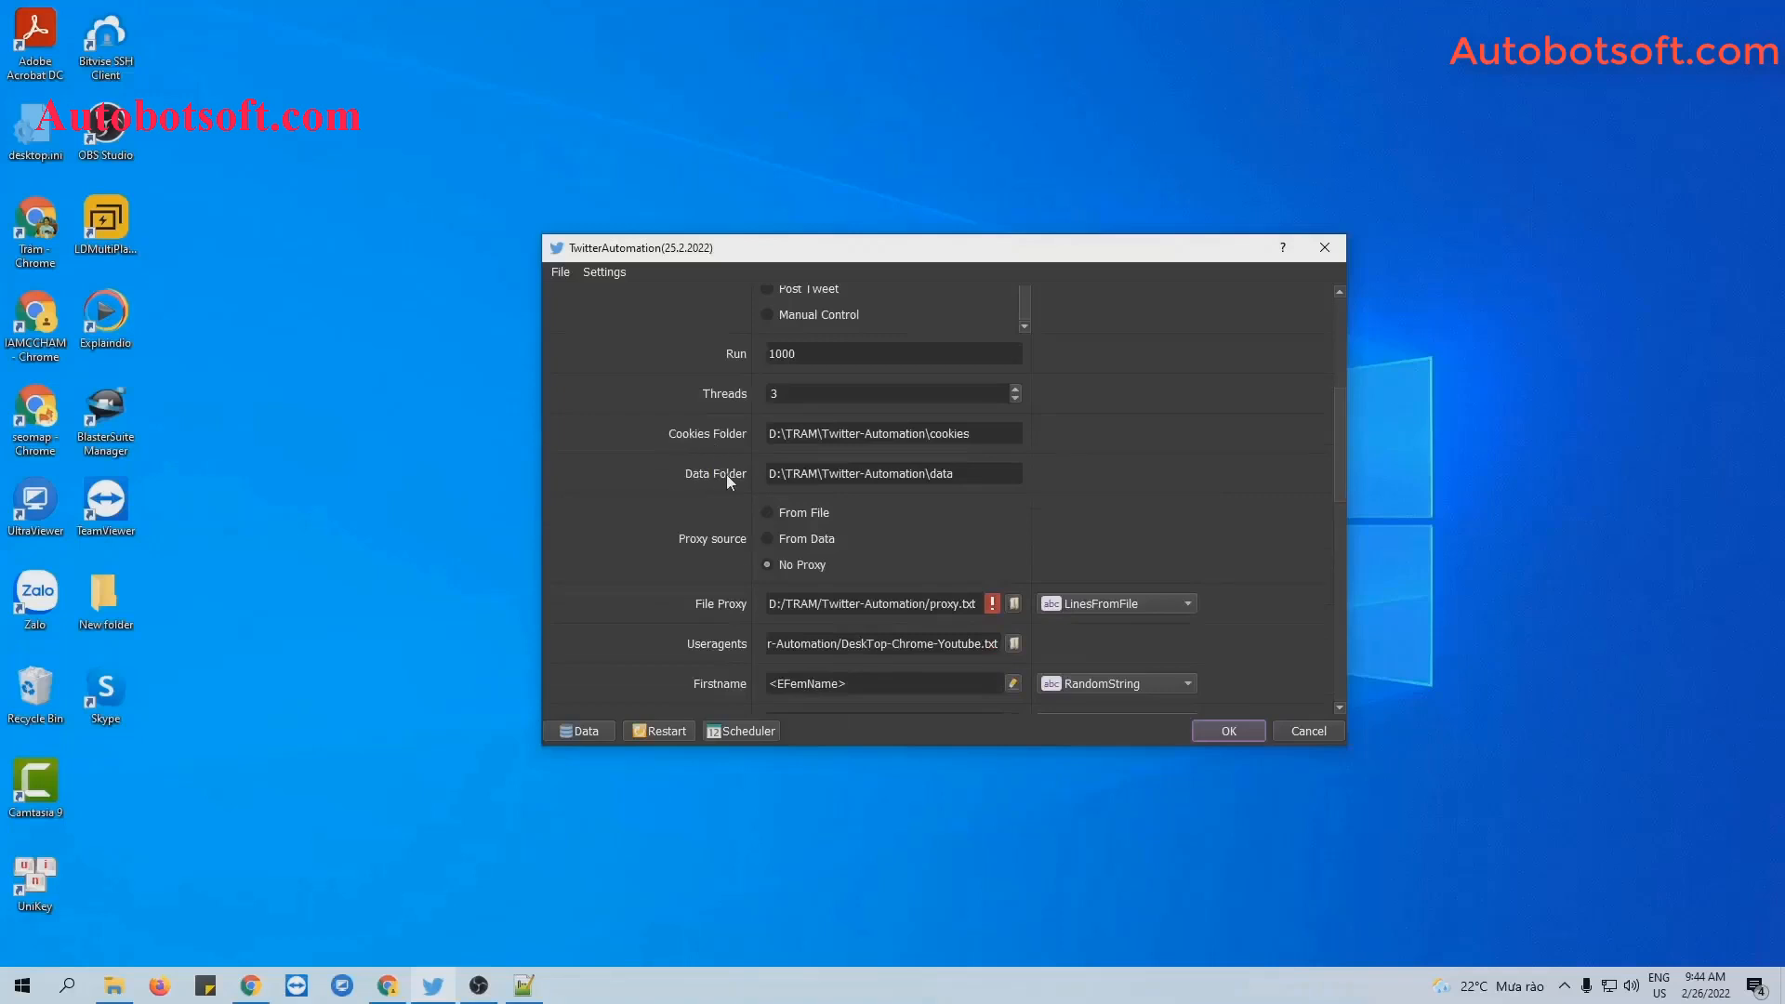
Create a new folder named 'cookies' inside Twitter-Automation.
click(112, 988)
right_click(304, 573)
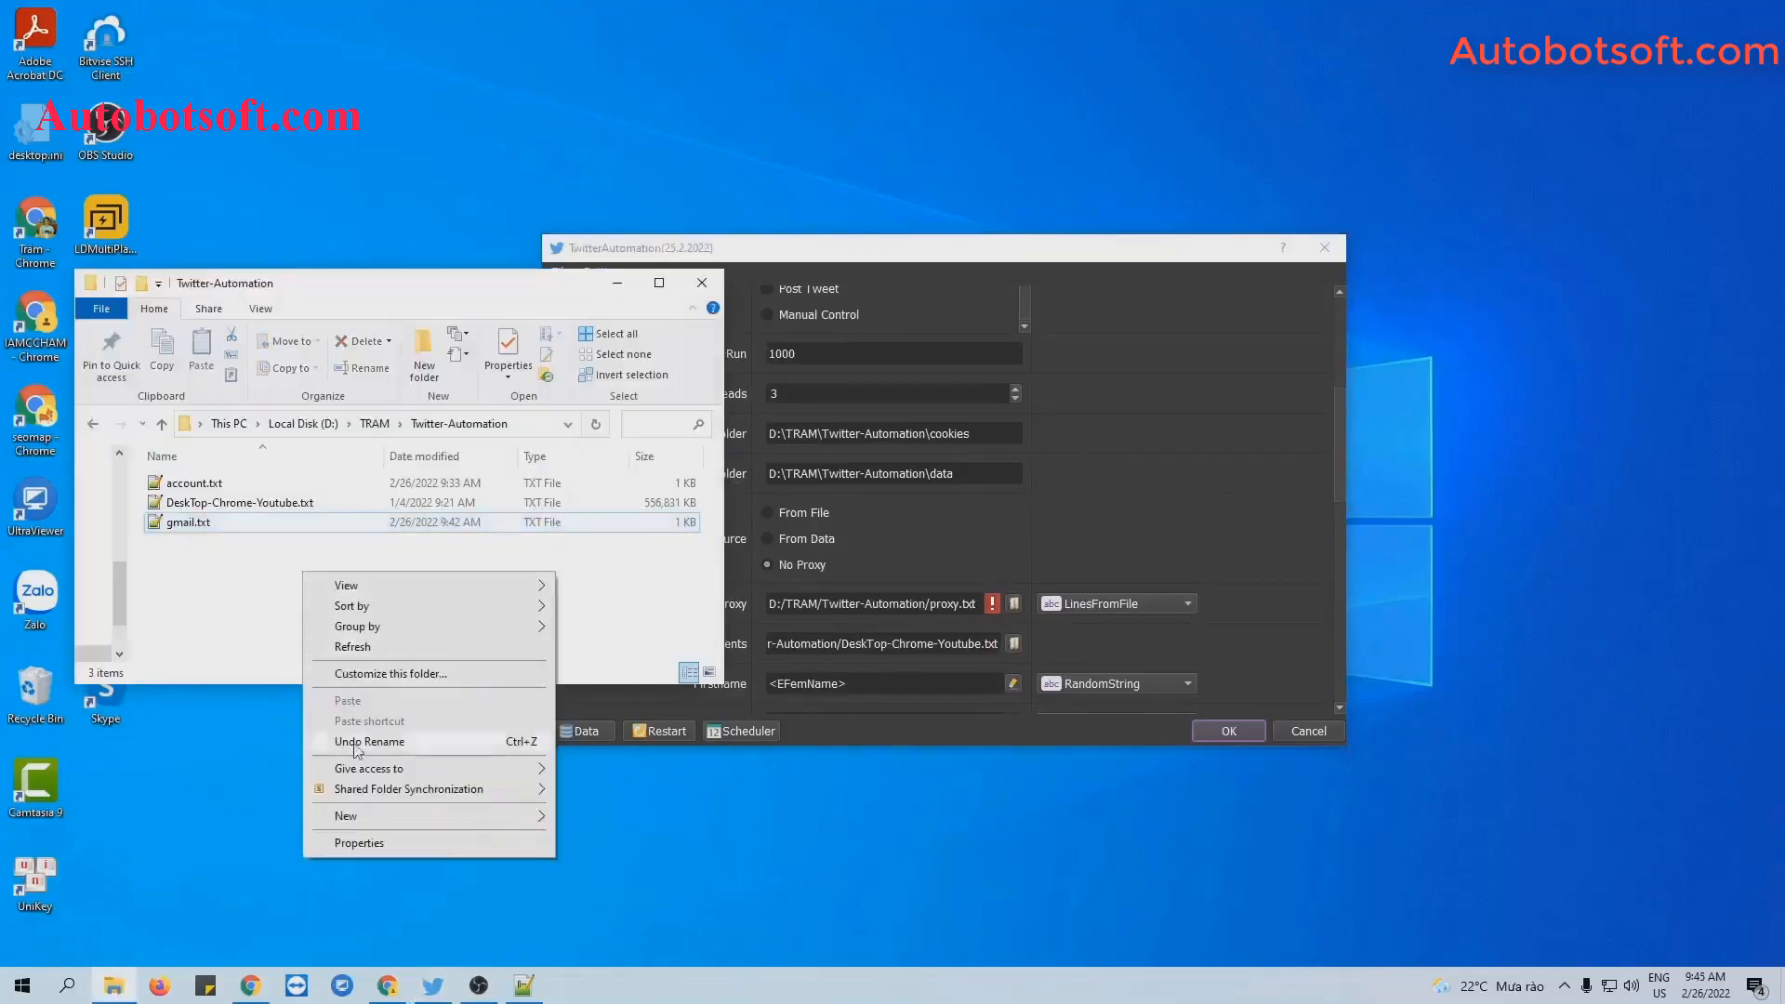
mouse_move(362, 816)
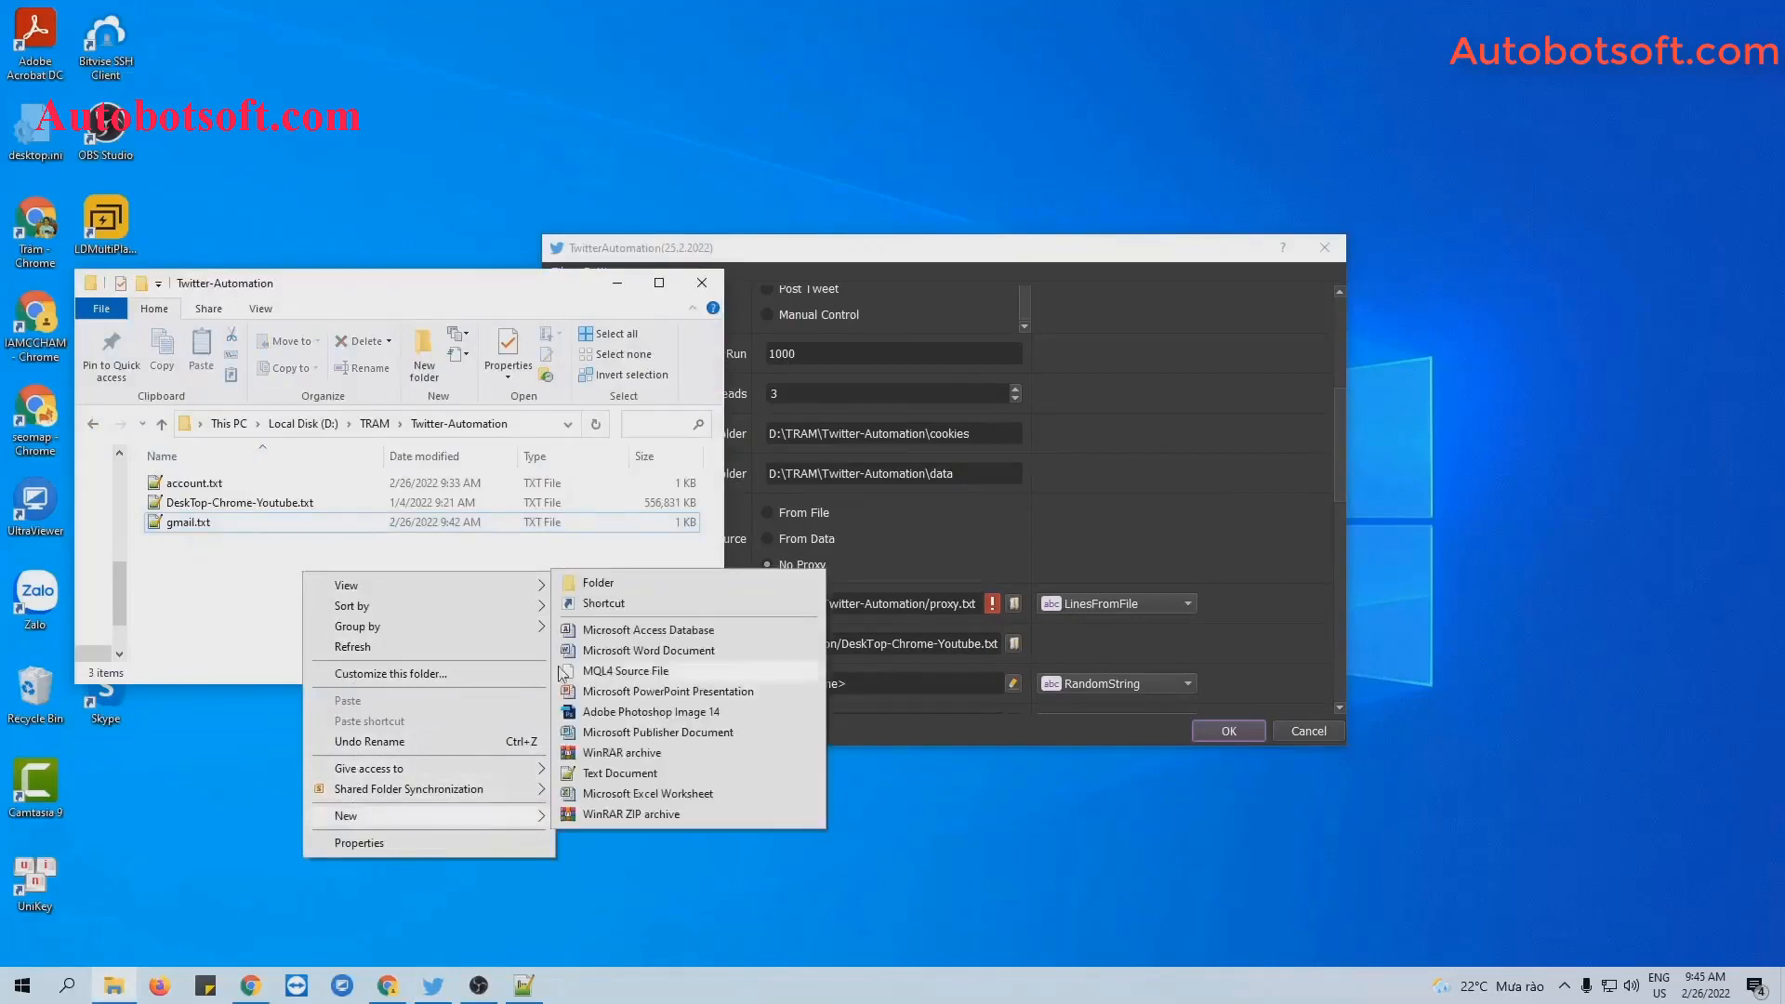
click(609, 584)
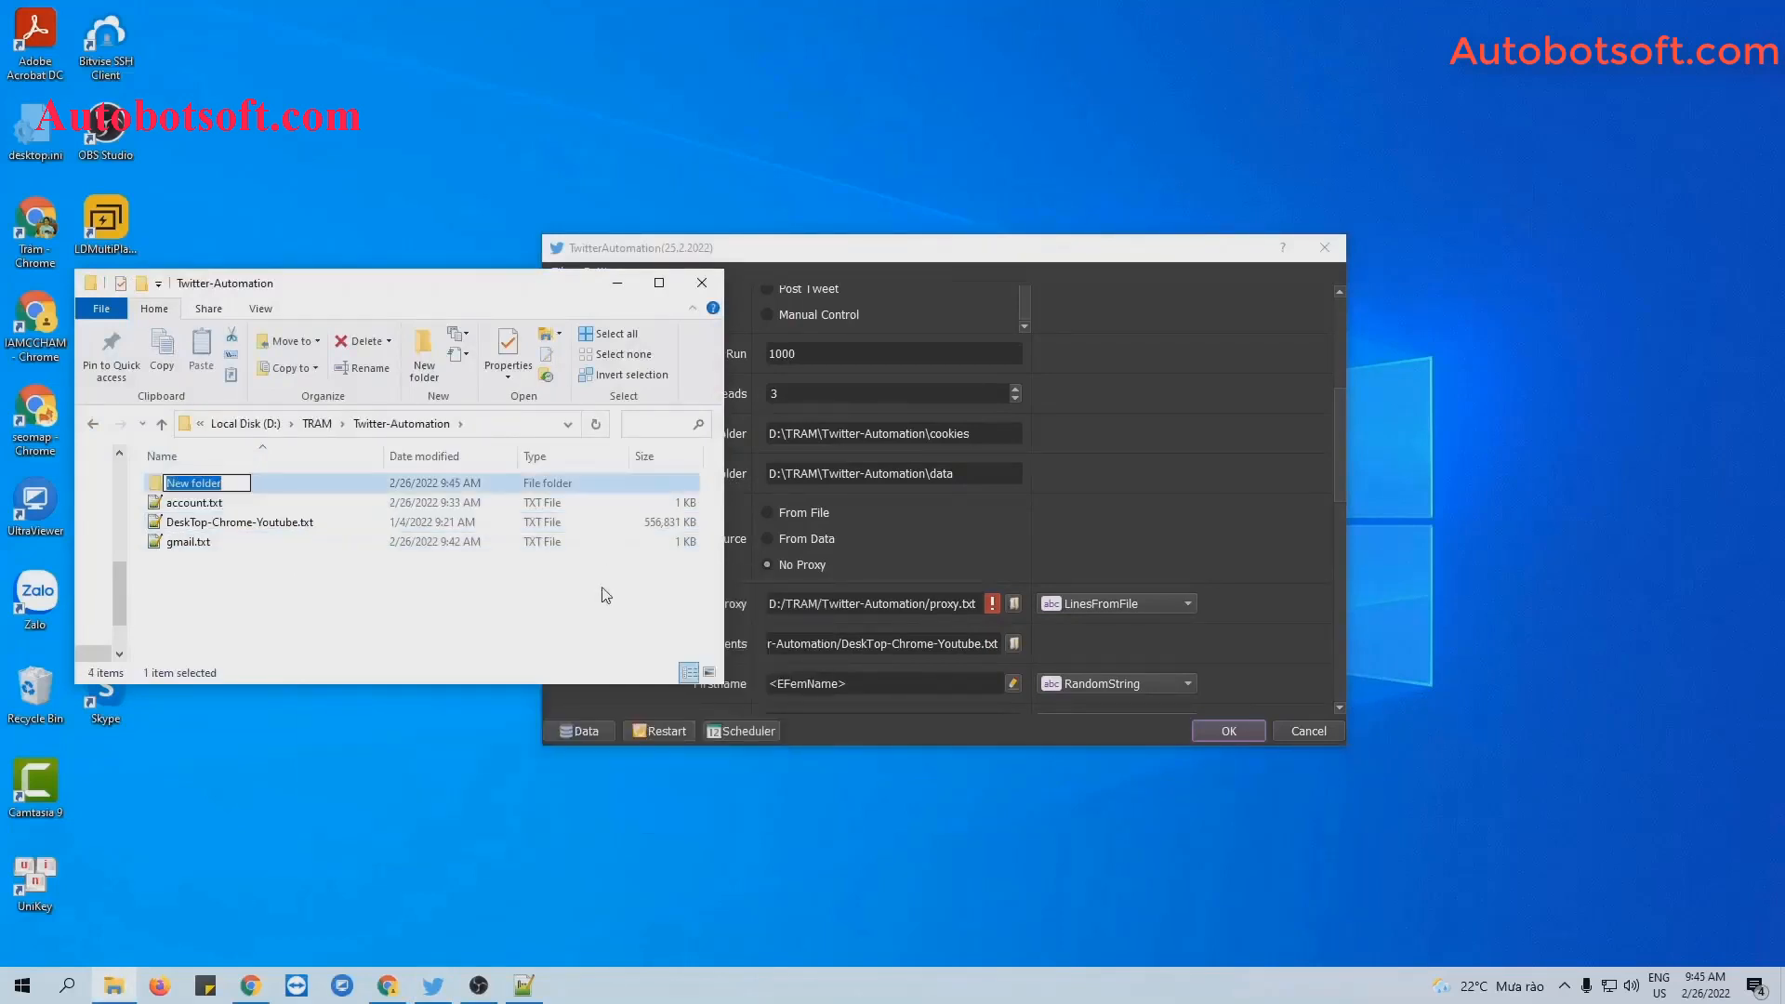
text(co)
text(ke)
key(BackSpace)
key(BackSpace)
key(BackSpace)
text(kies)
click(605, 595)
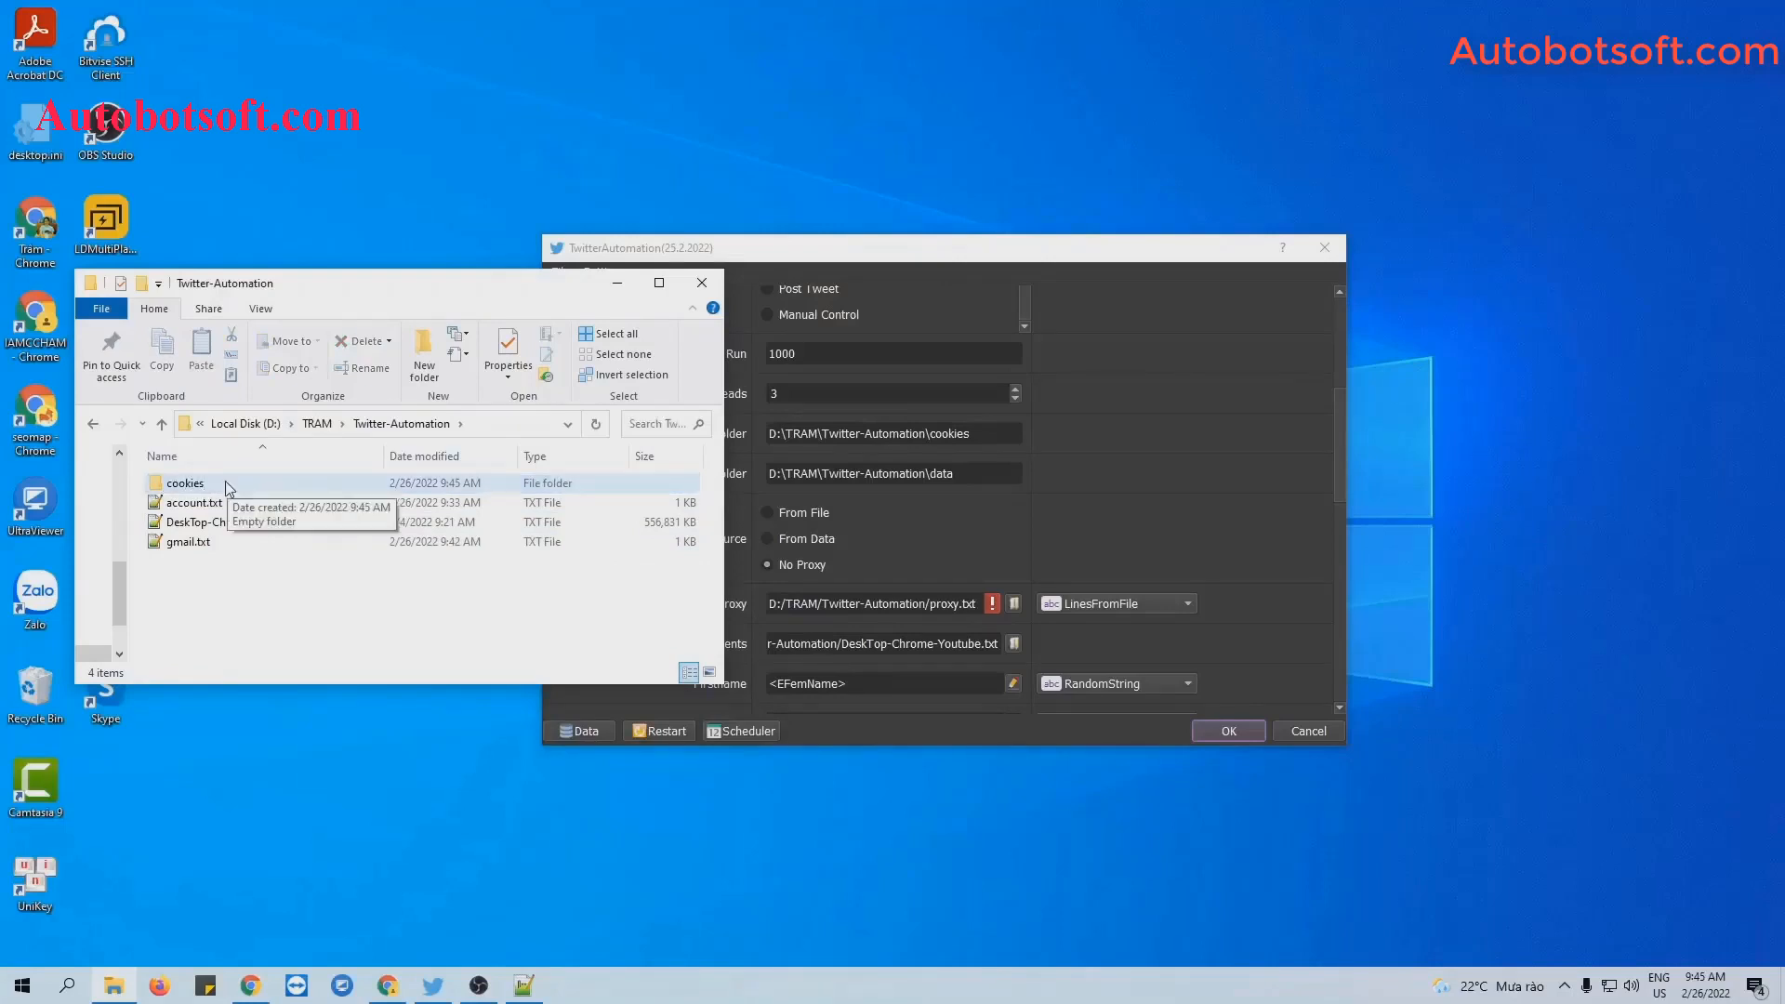
Paste the cookies folder's path into the Cookies Folder setting.
double_click(229, 488)
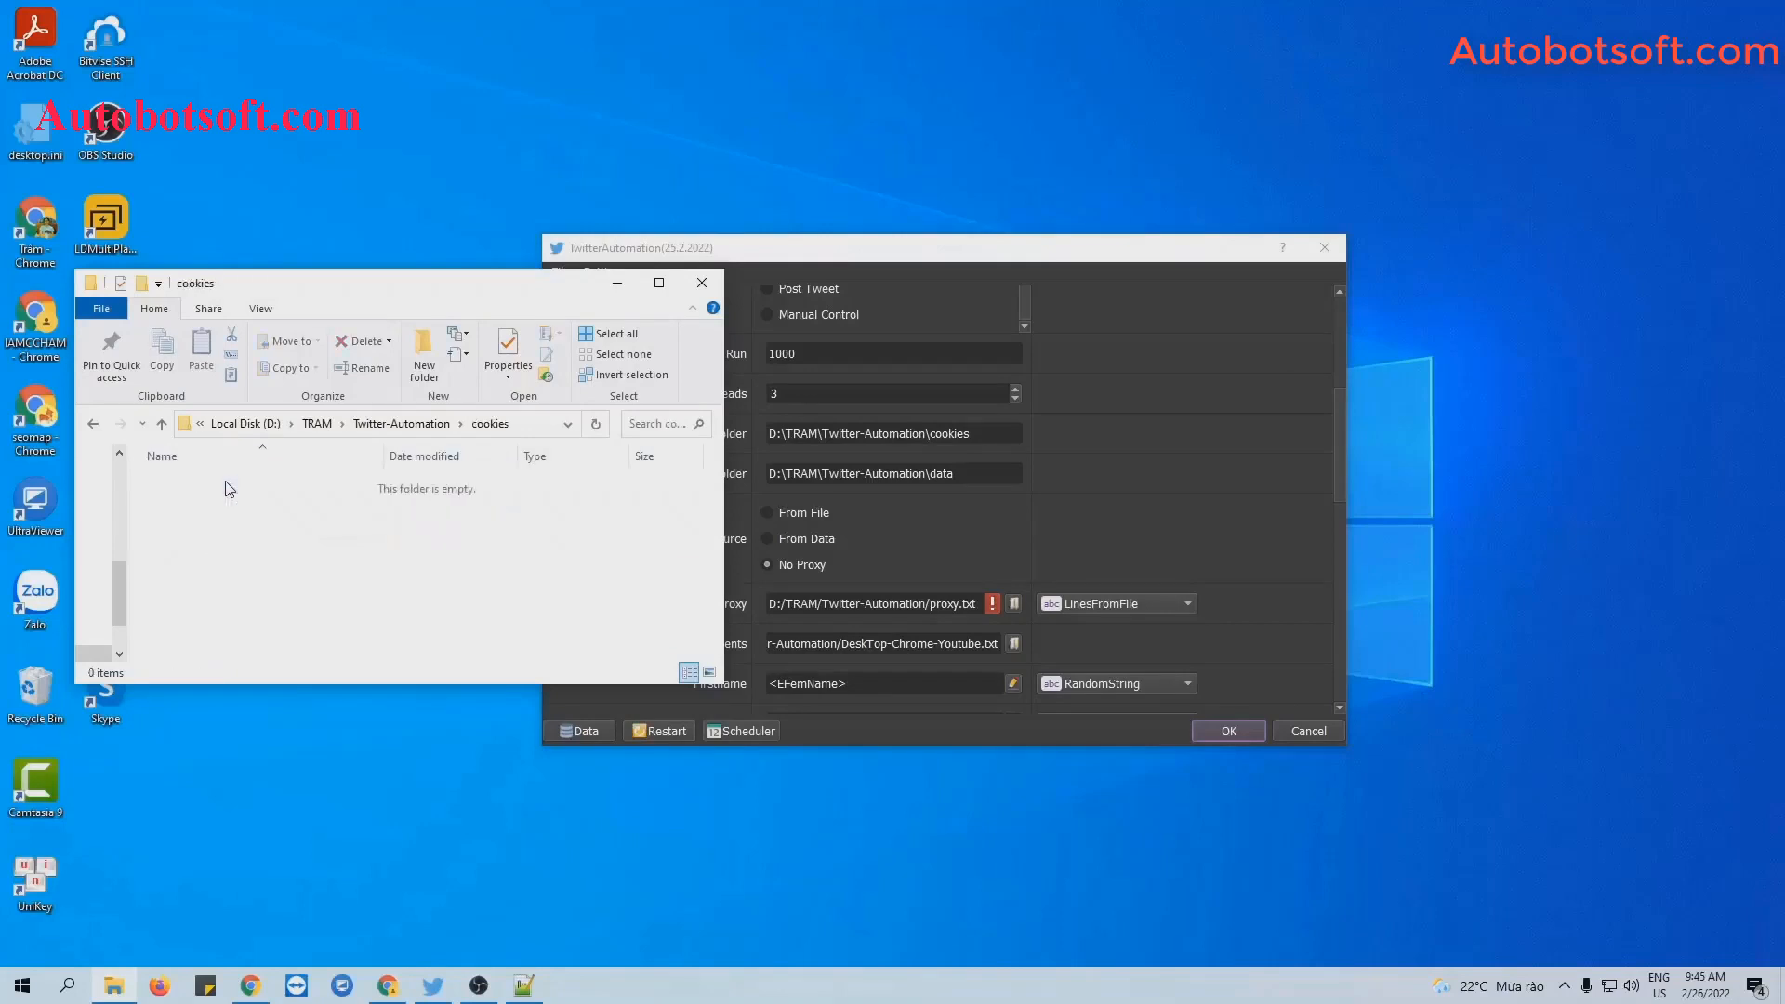
click(528, 429)
key(ctrl+c)
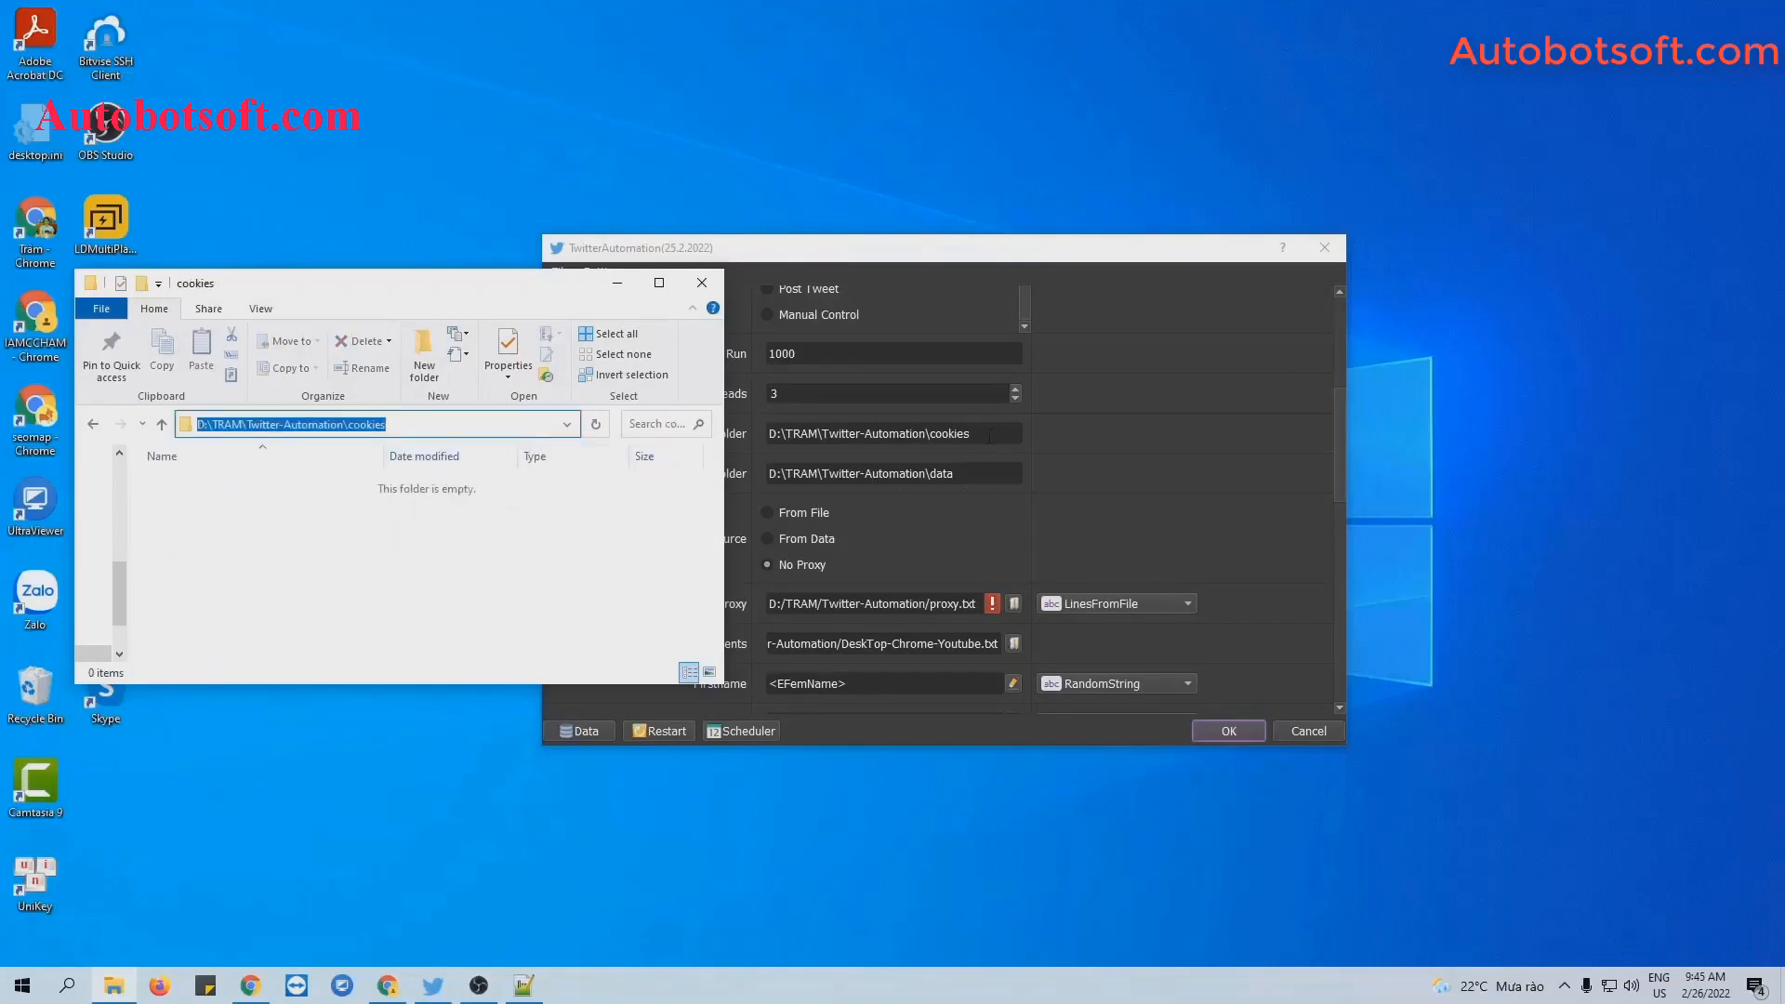
triple_click(989, 435)
key(ctrl+v)
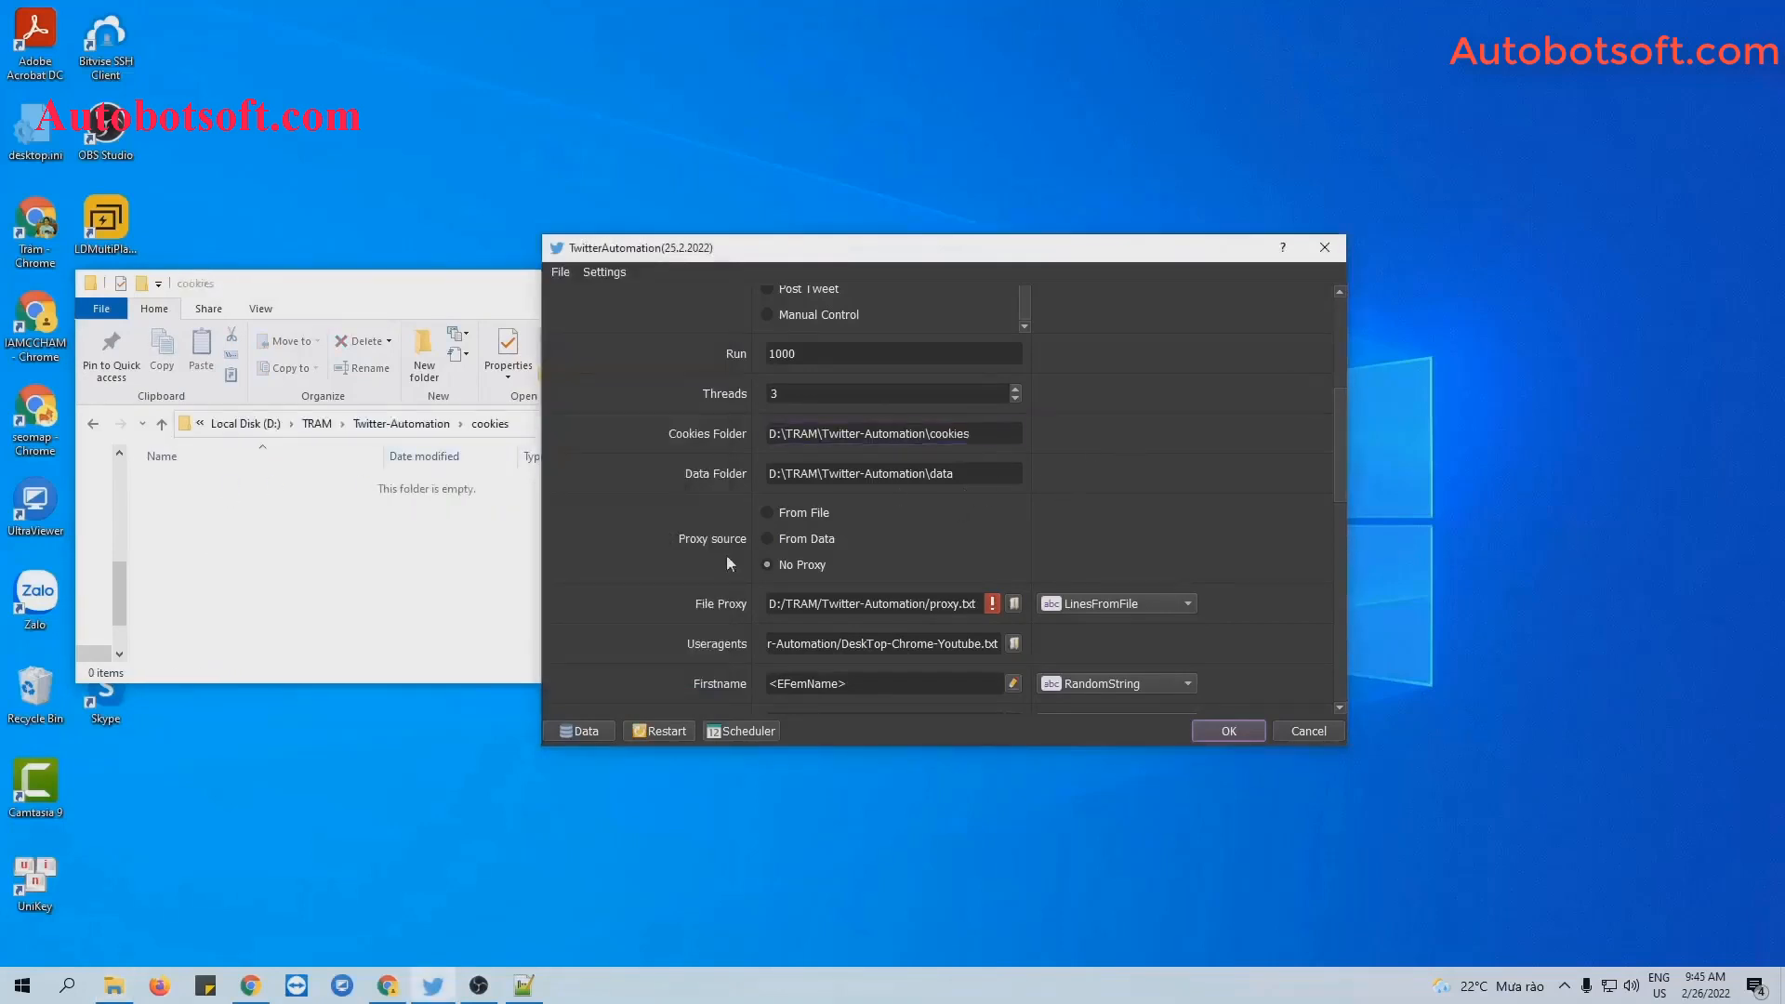
Create a 'data' folder and select its path for the Data Folder setting.
click(97, 428)
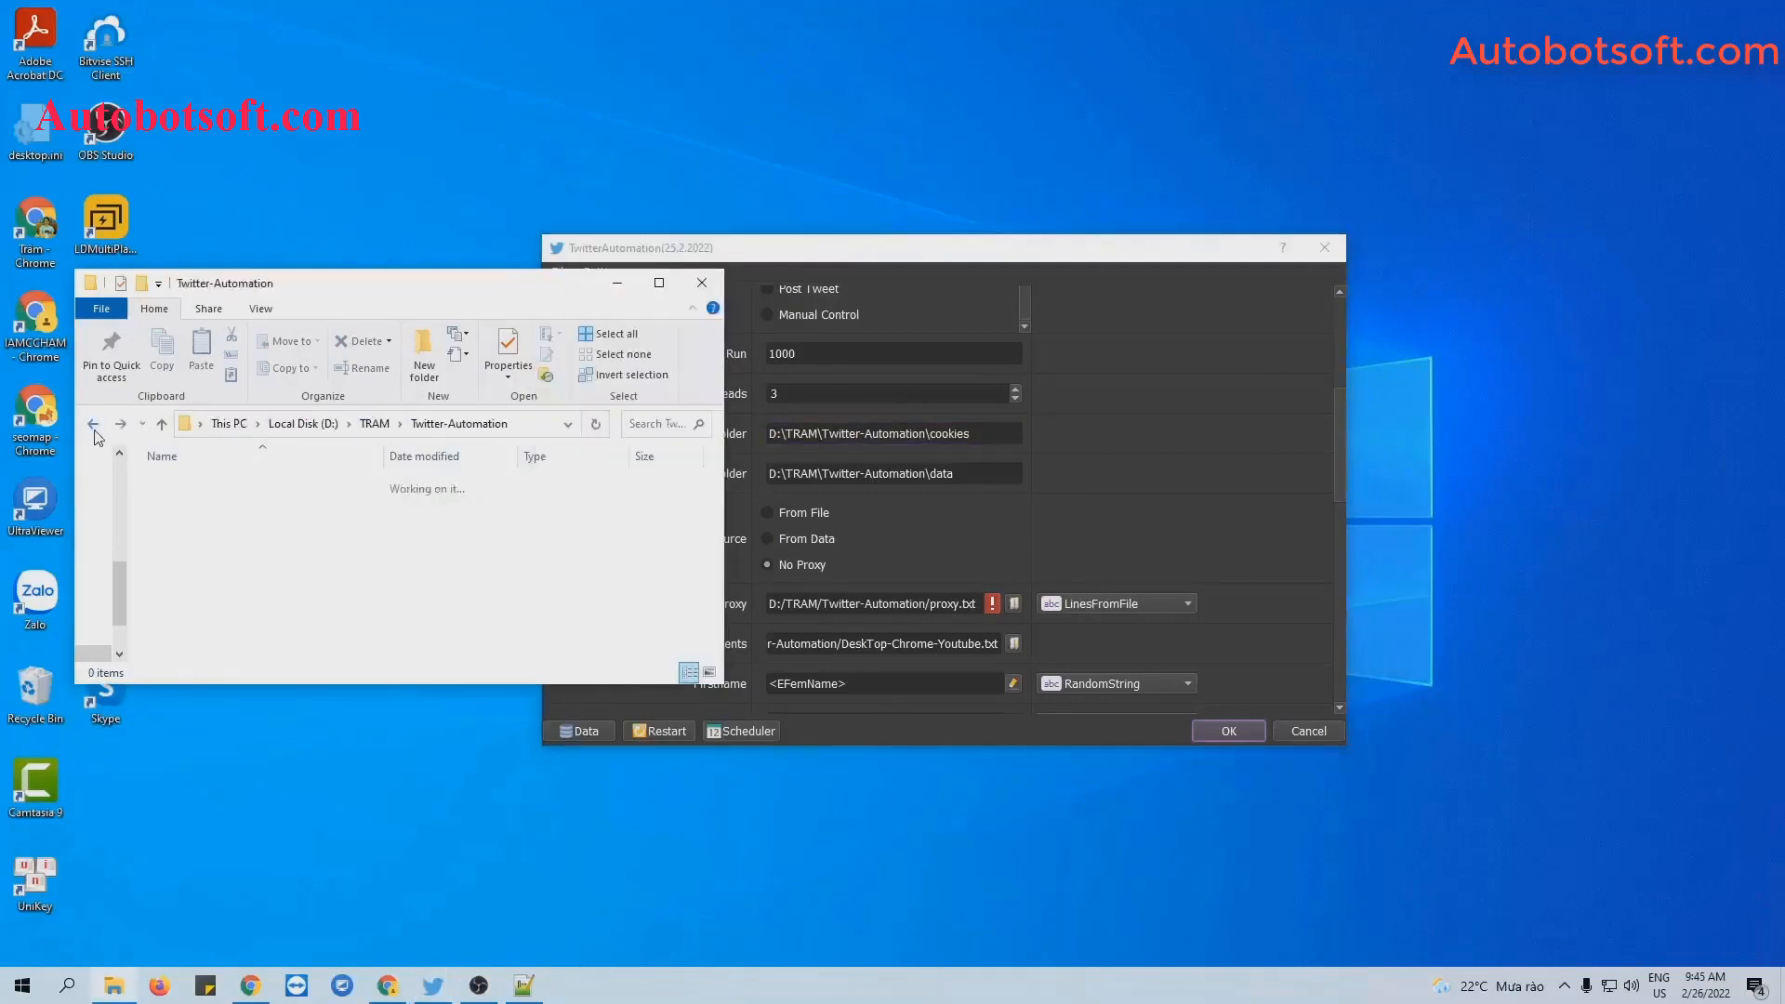
right_click(321, 597)
mouse_move(419, 840)
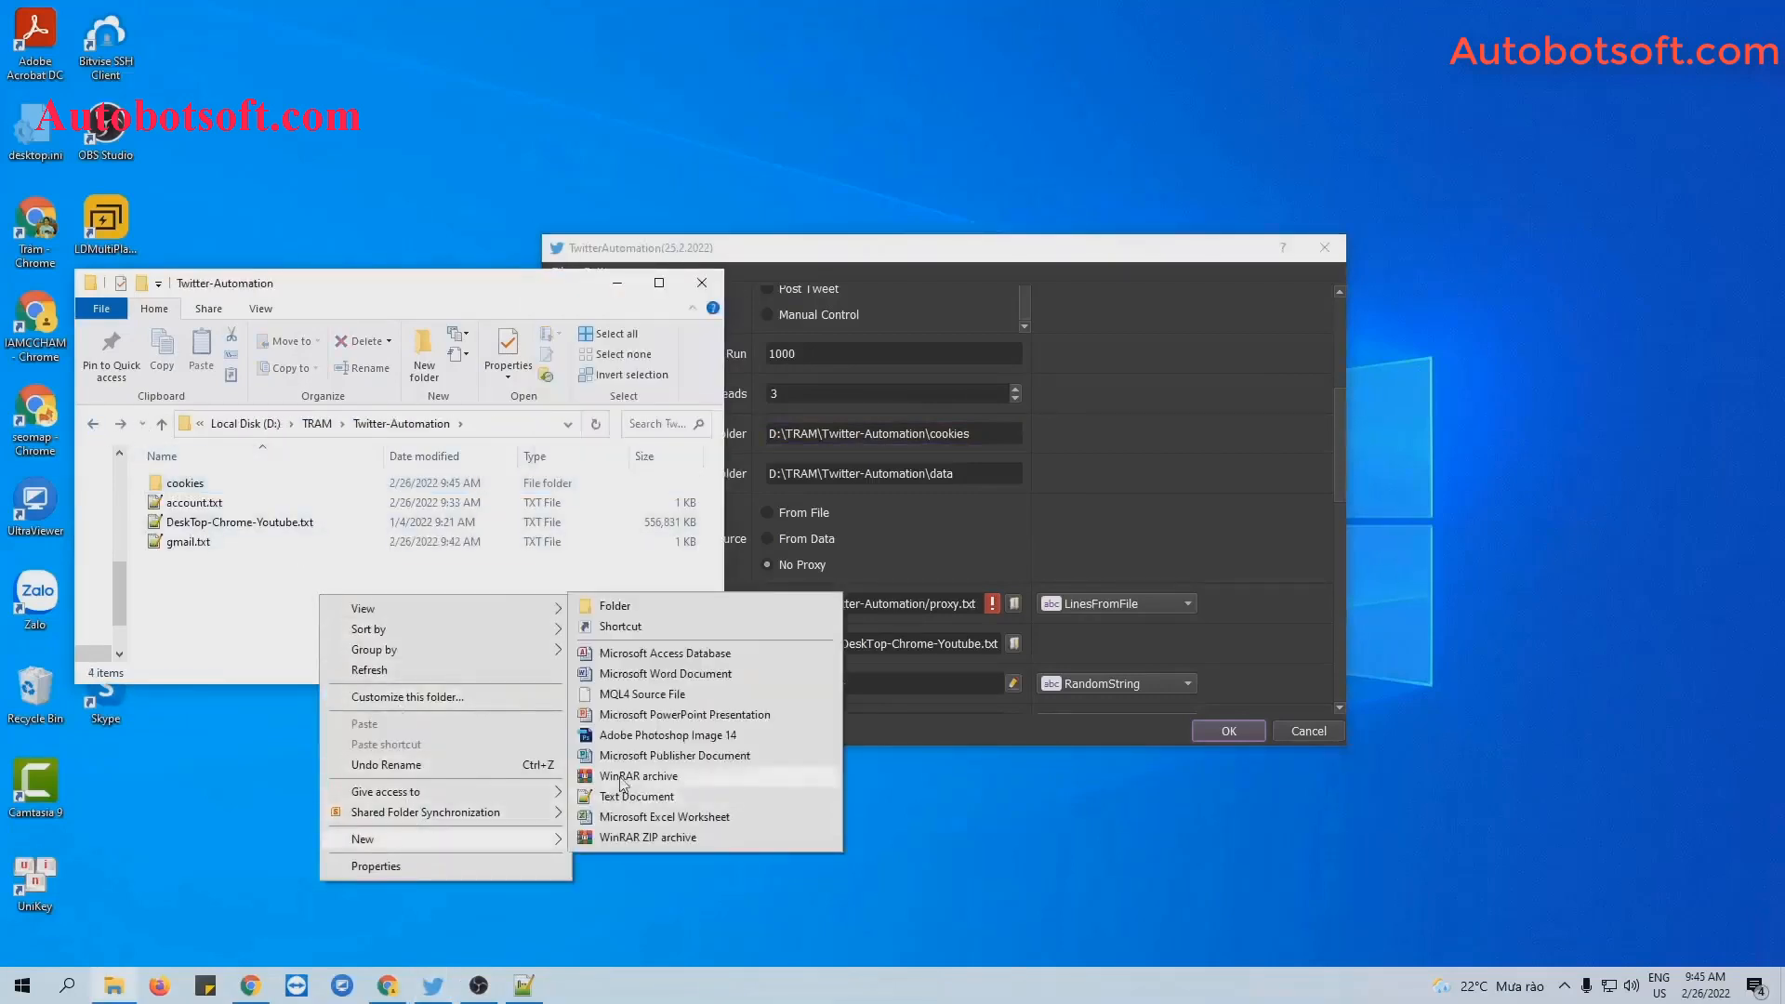
click(616, 606)
text(data)
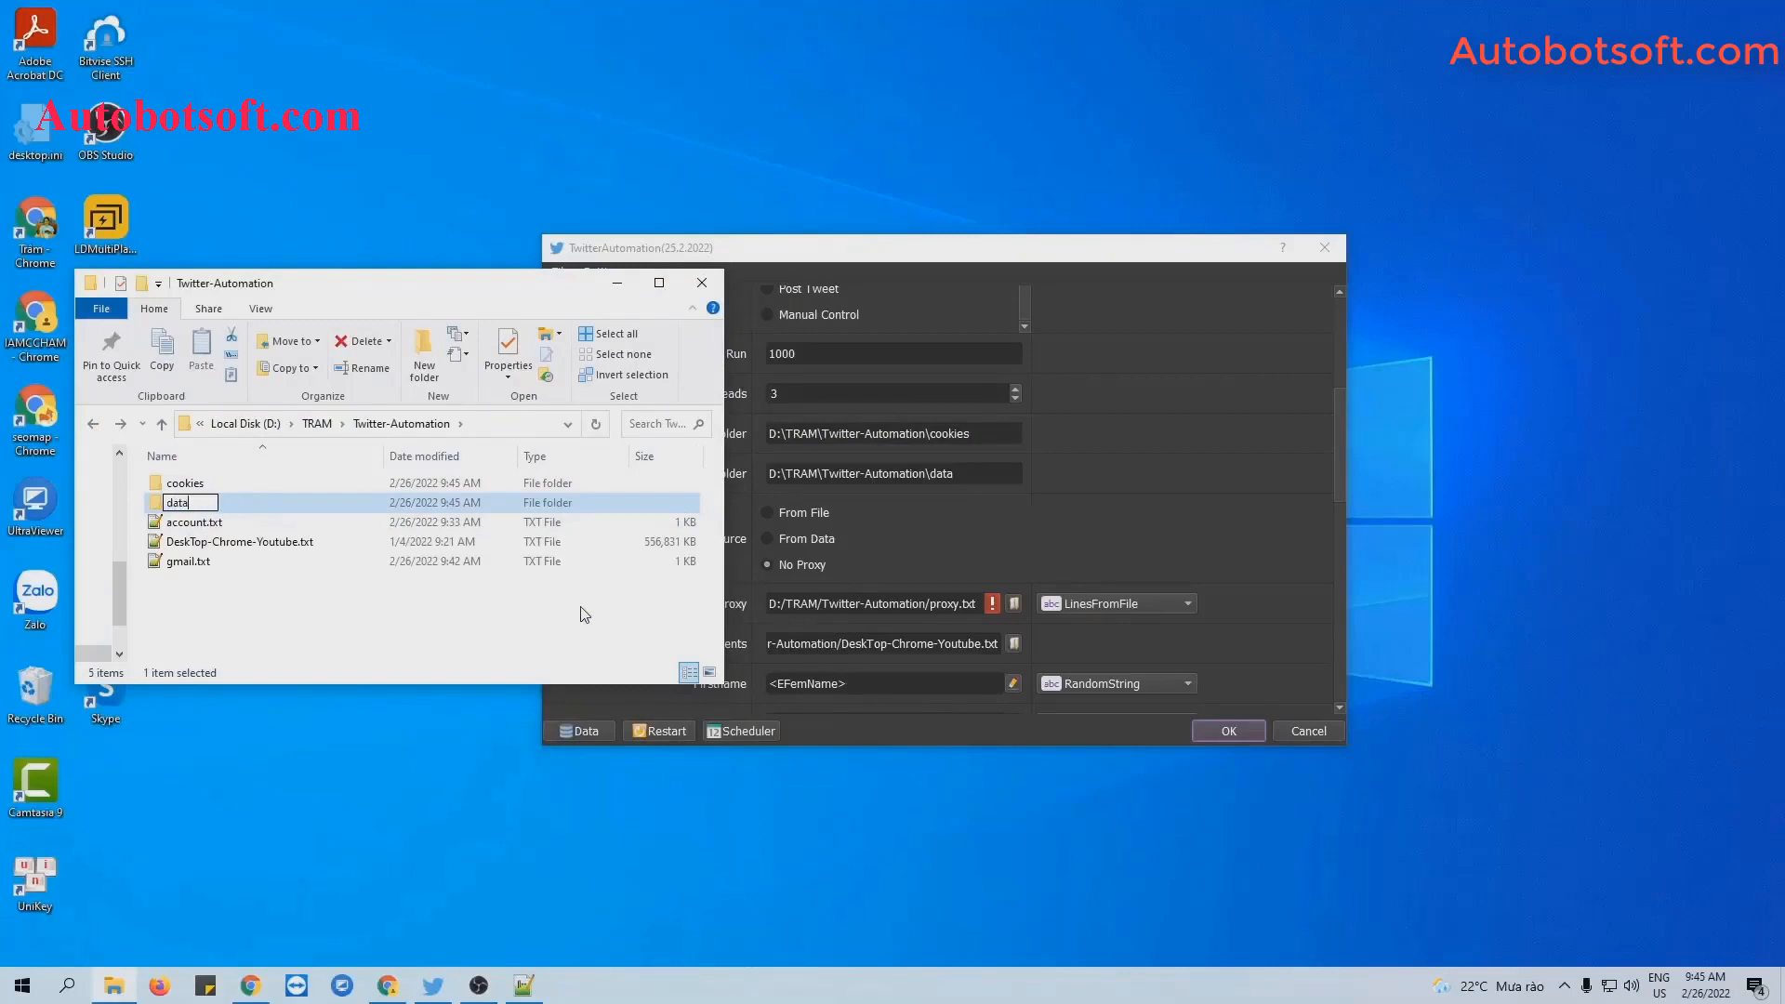
key(Return)
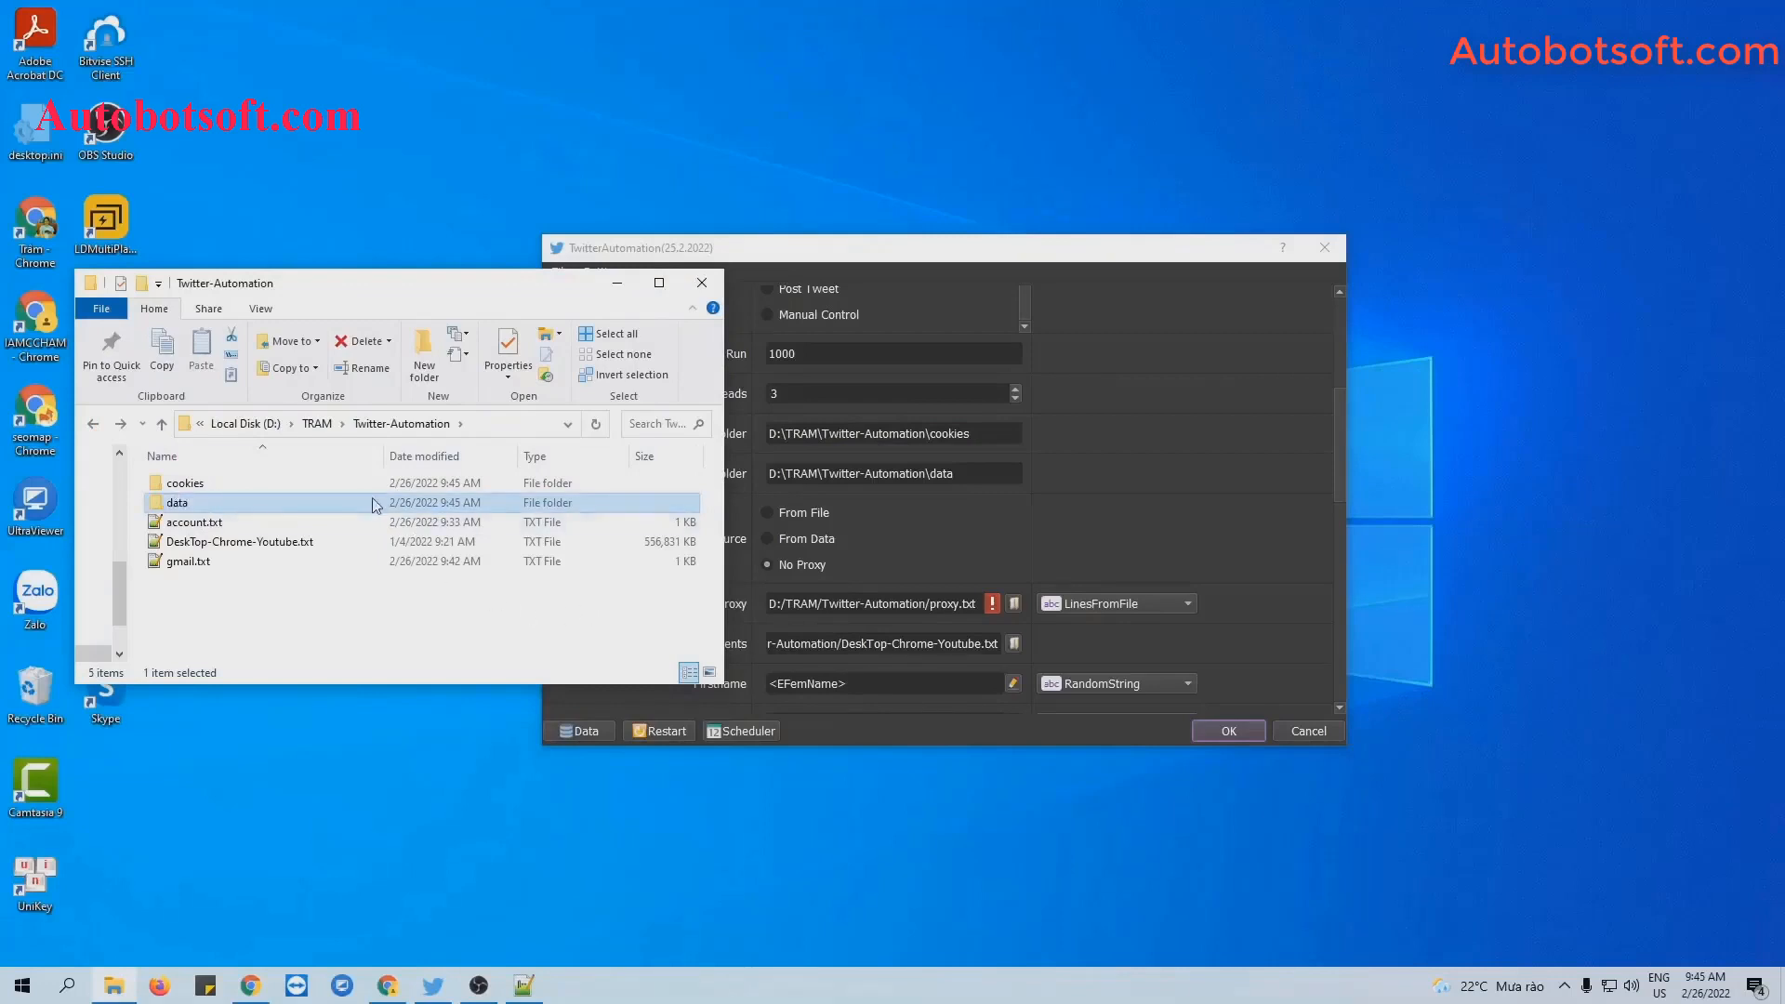
double_click(380, 499)
click(520, 427)
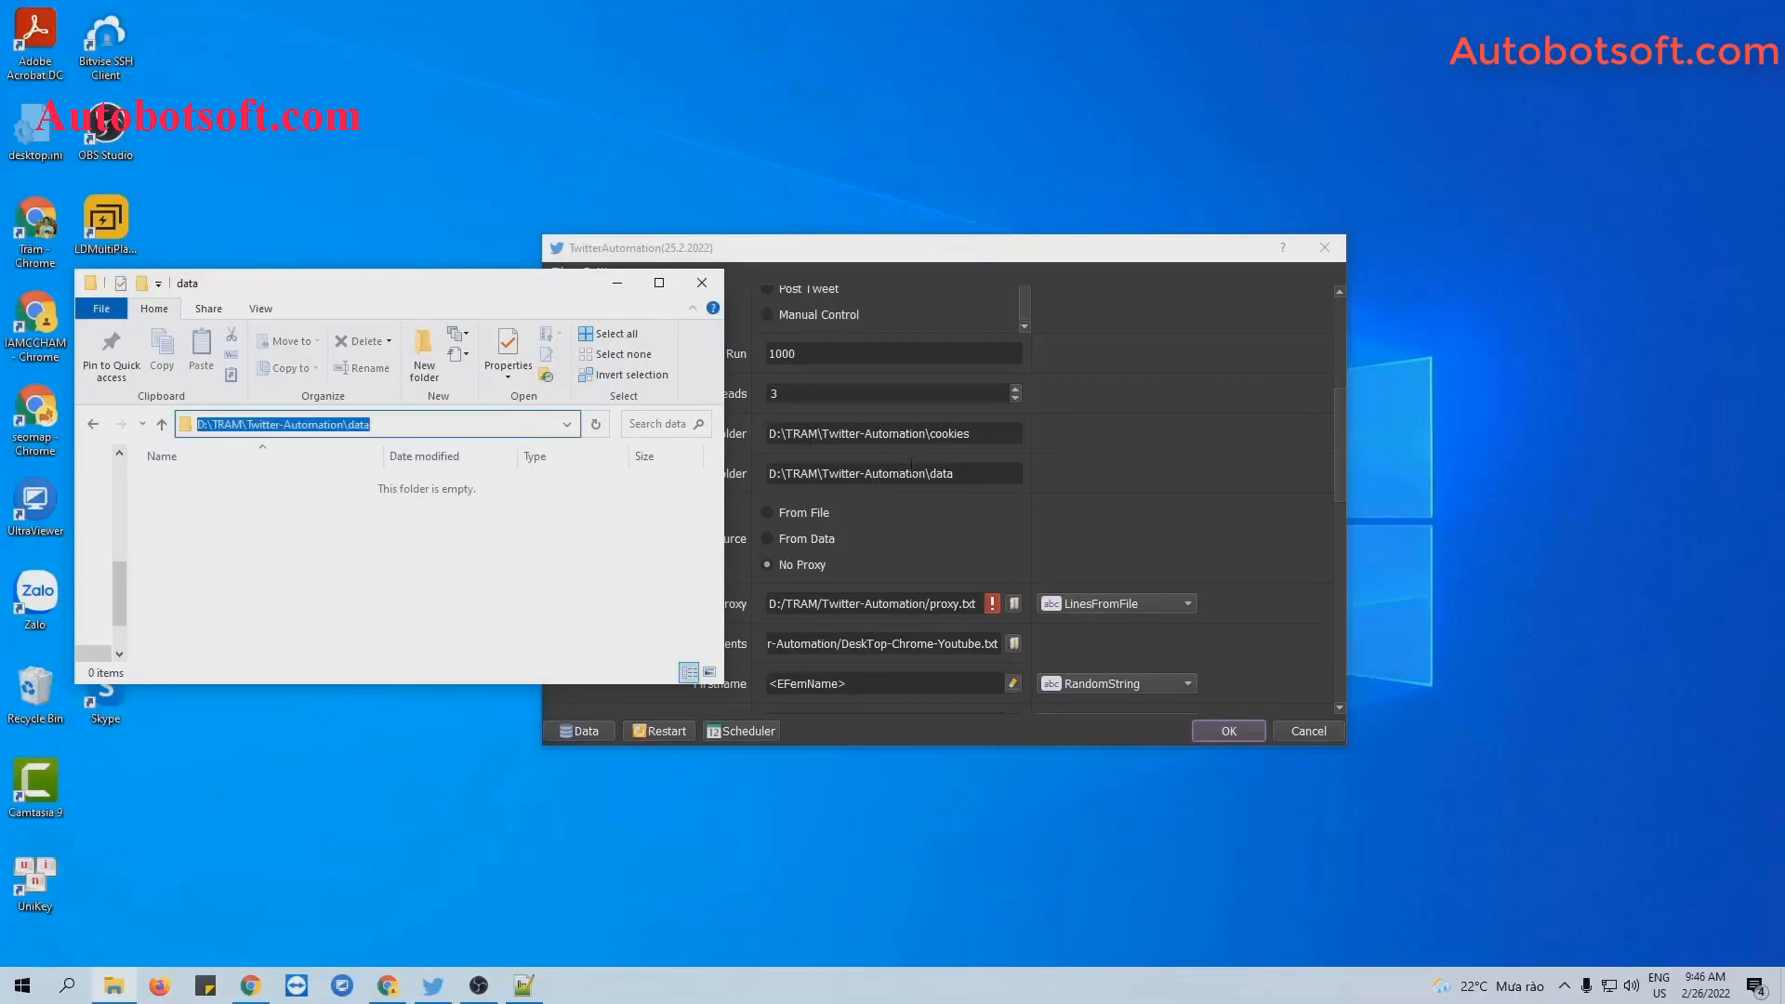
triple_click(911, 472)
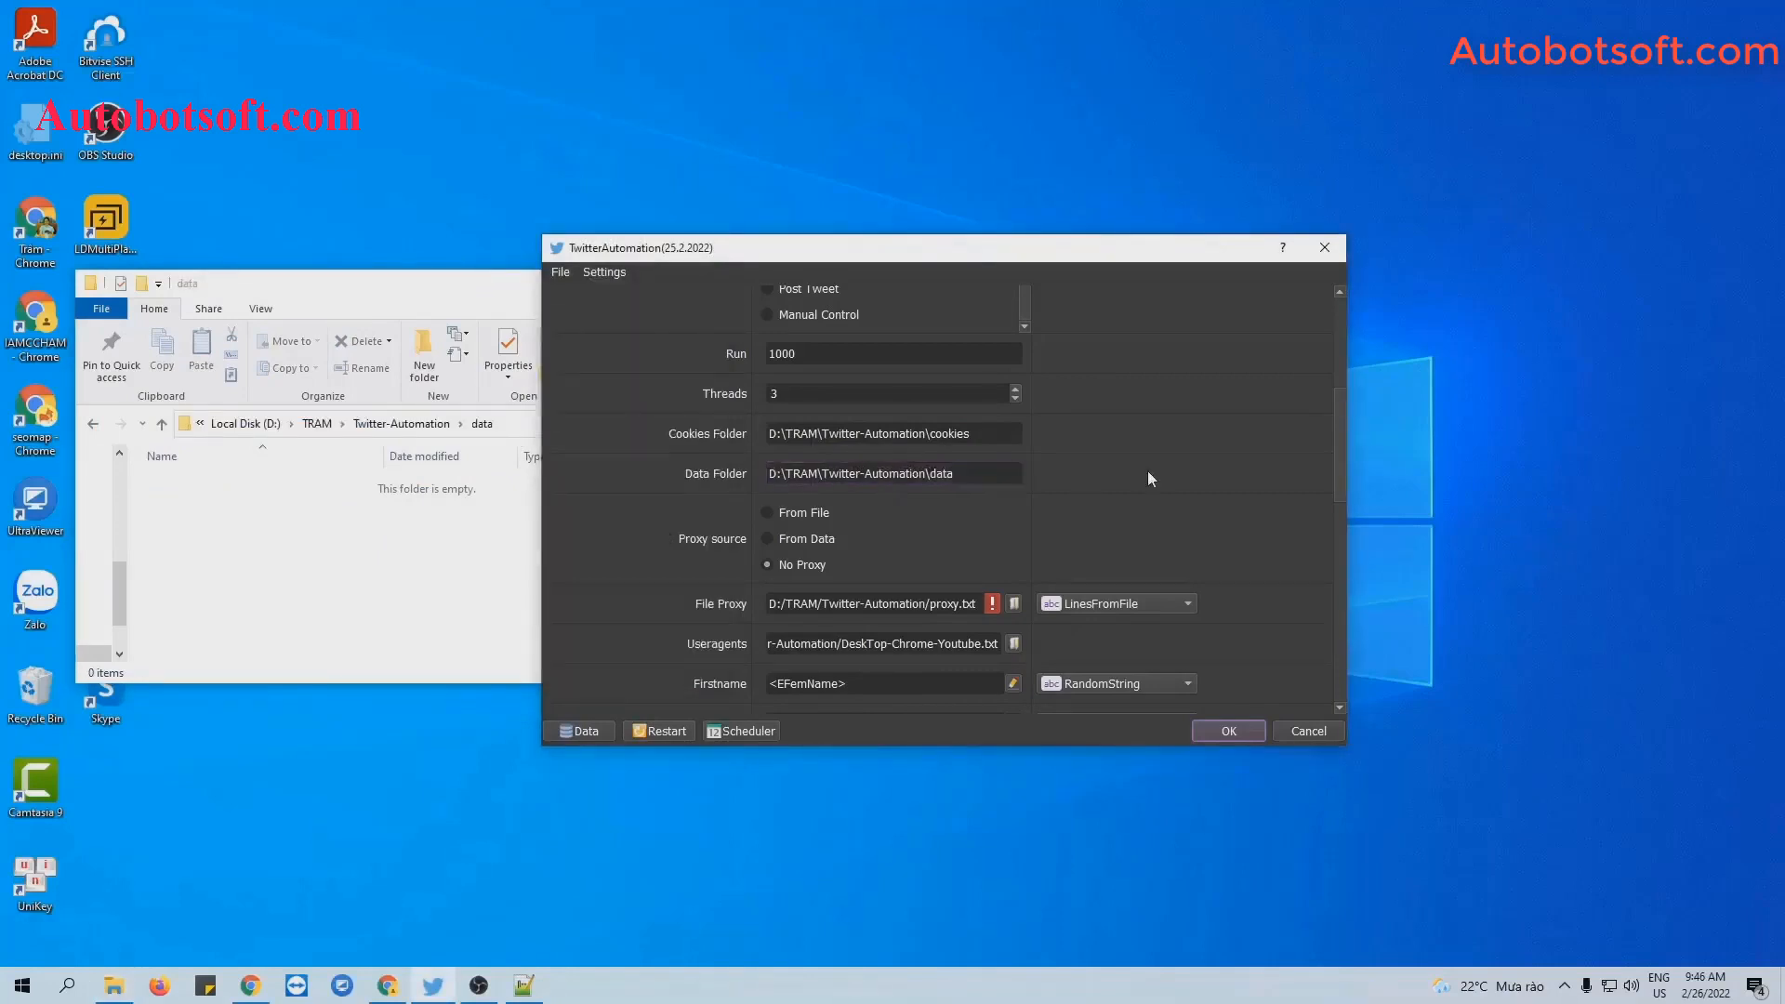
Keep proxies reading from proxy.txt line by line with LinesFromFile.
click(385, 307)
click(616, 283)
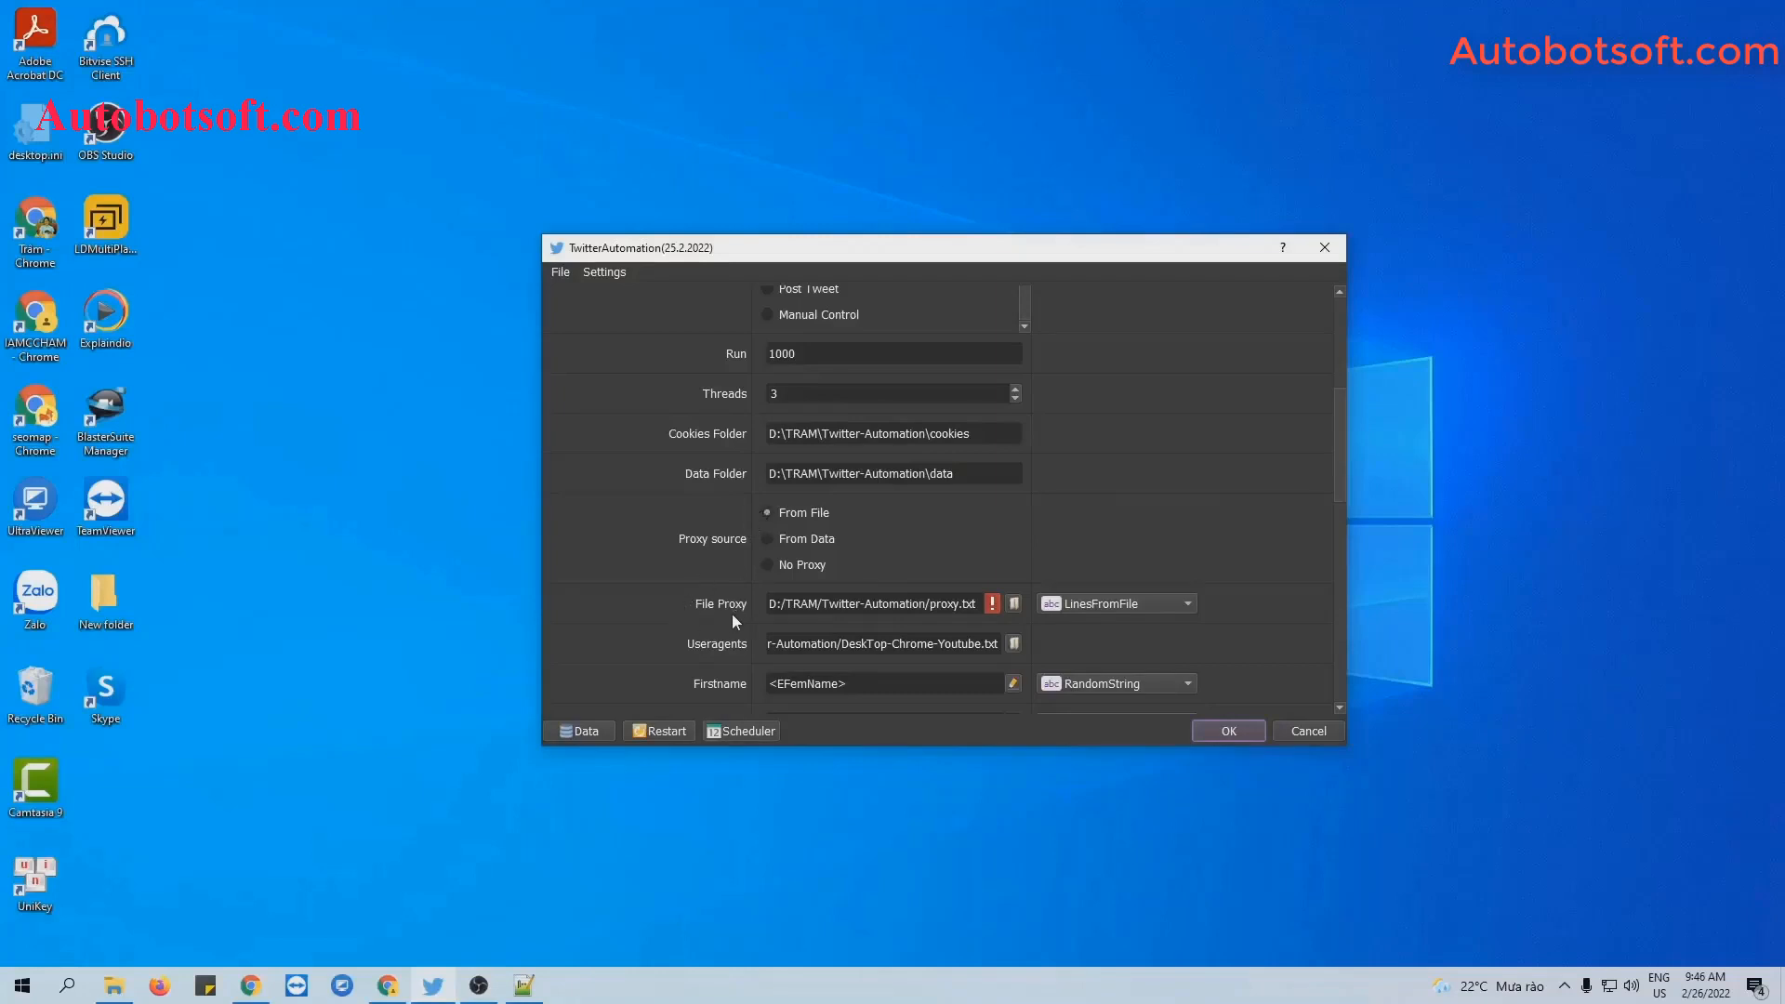
click(1106, 604)
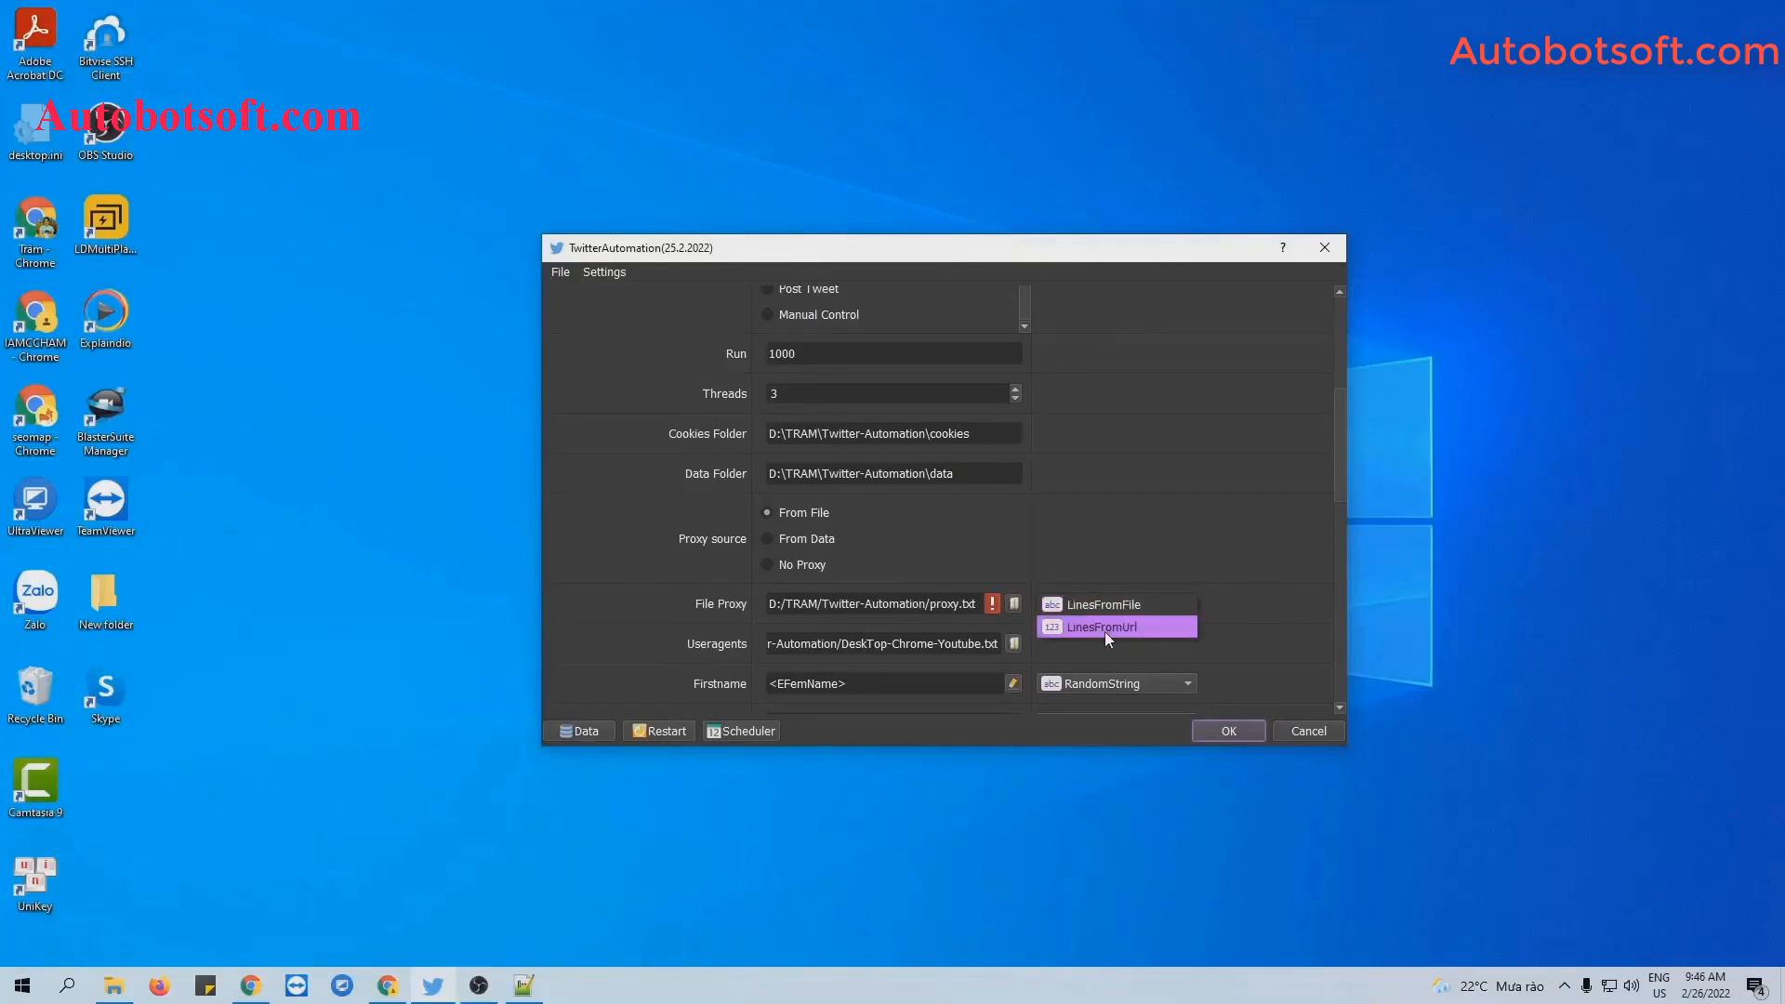
click(1108, 606)
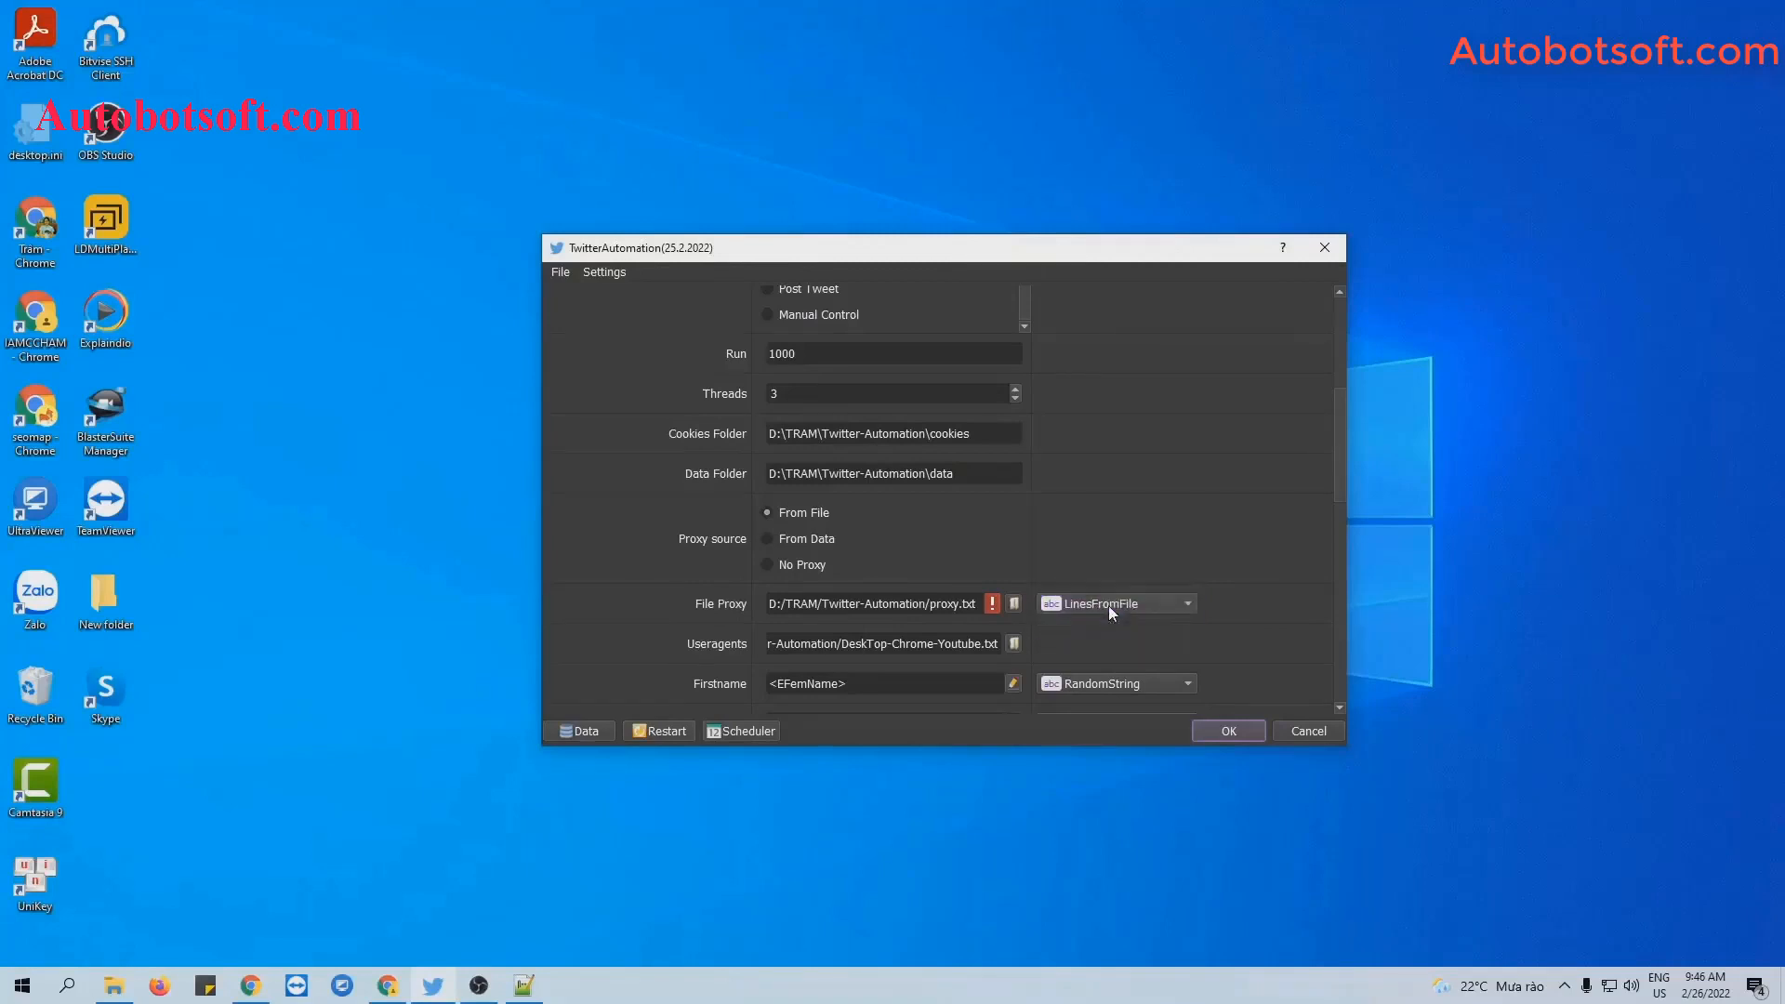
click(113, 985)
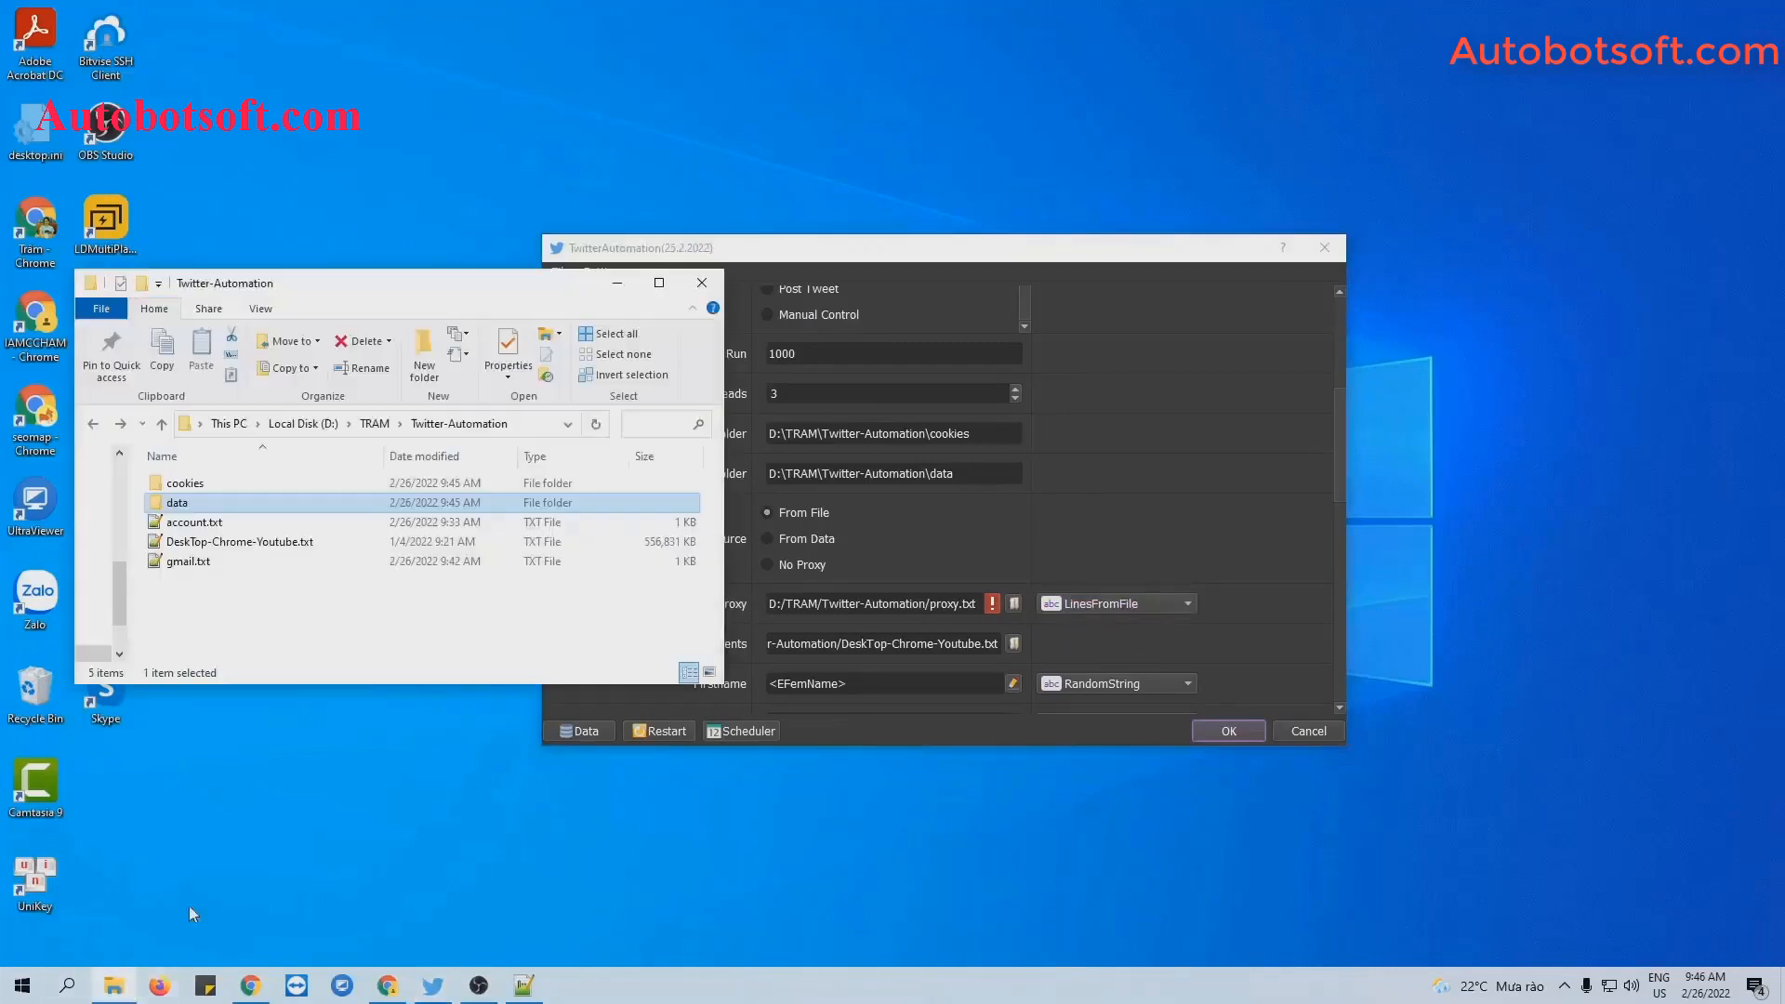
Create a new text file named proxy.txt in Twitter-Automation.
right_click(257, 578)
mouse_move(337, 822)
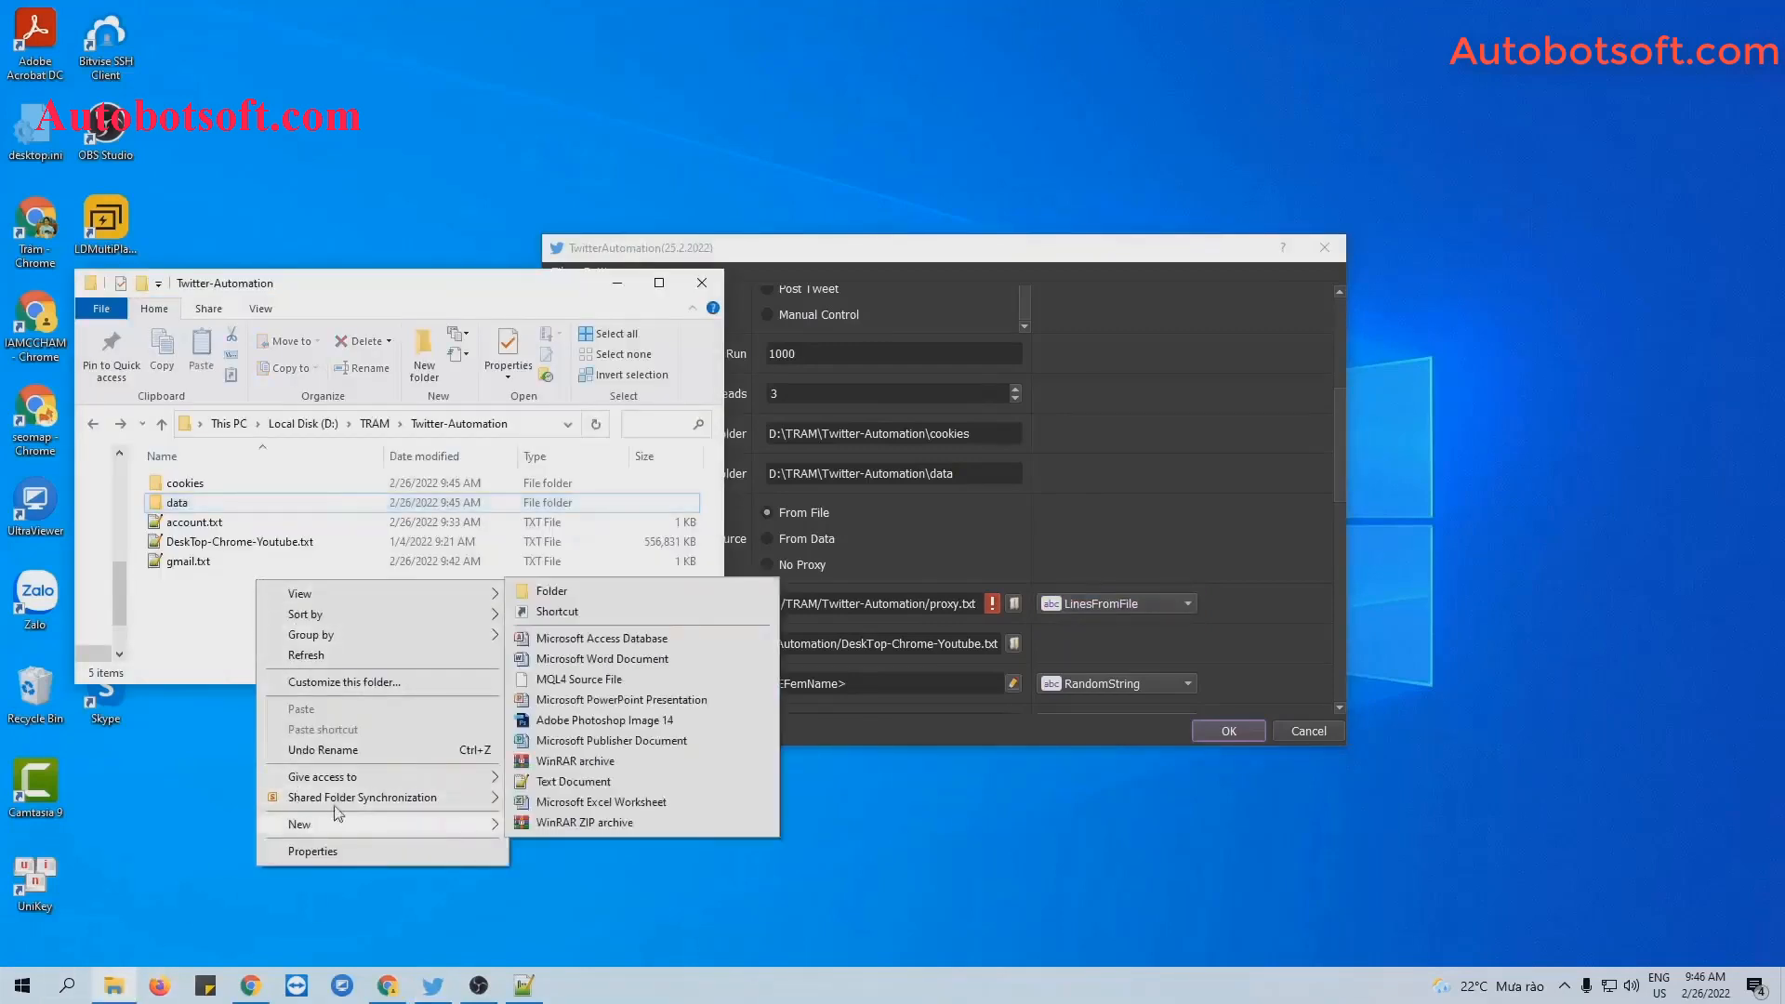
click(571, 782)
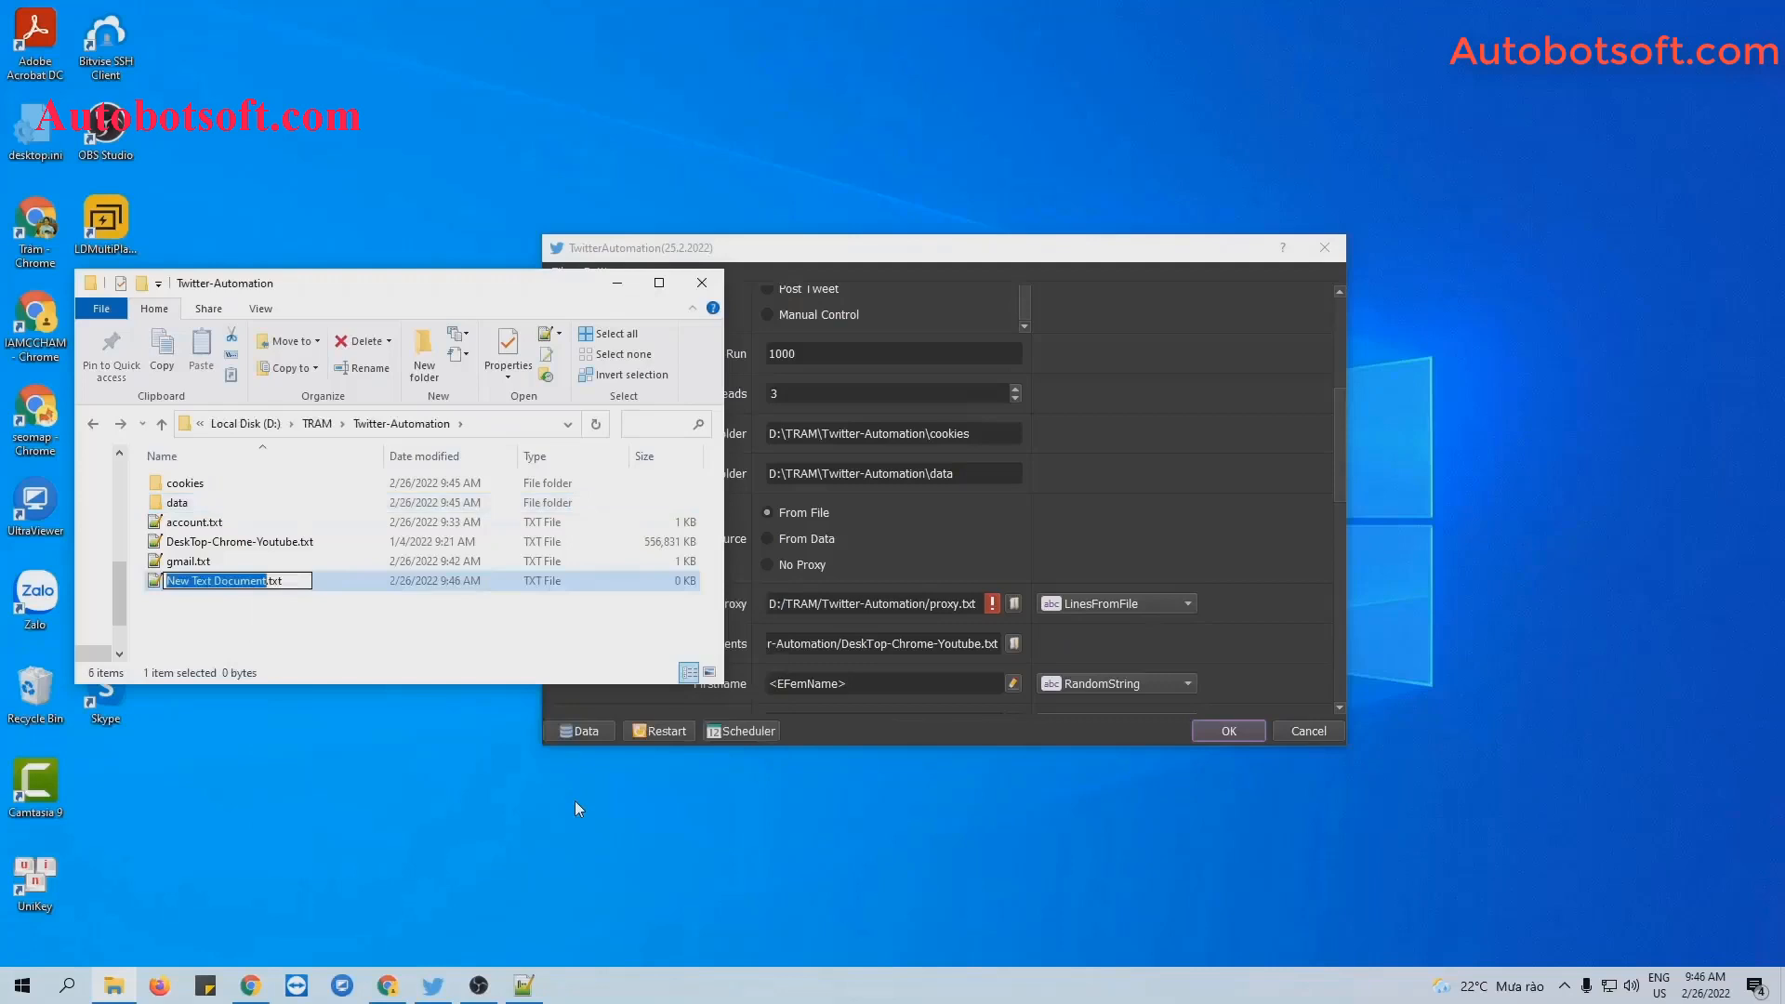
text(proxy)
key(Return)
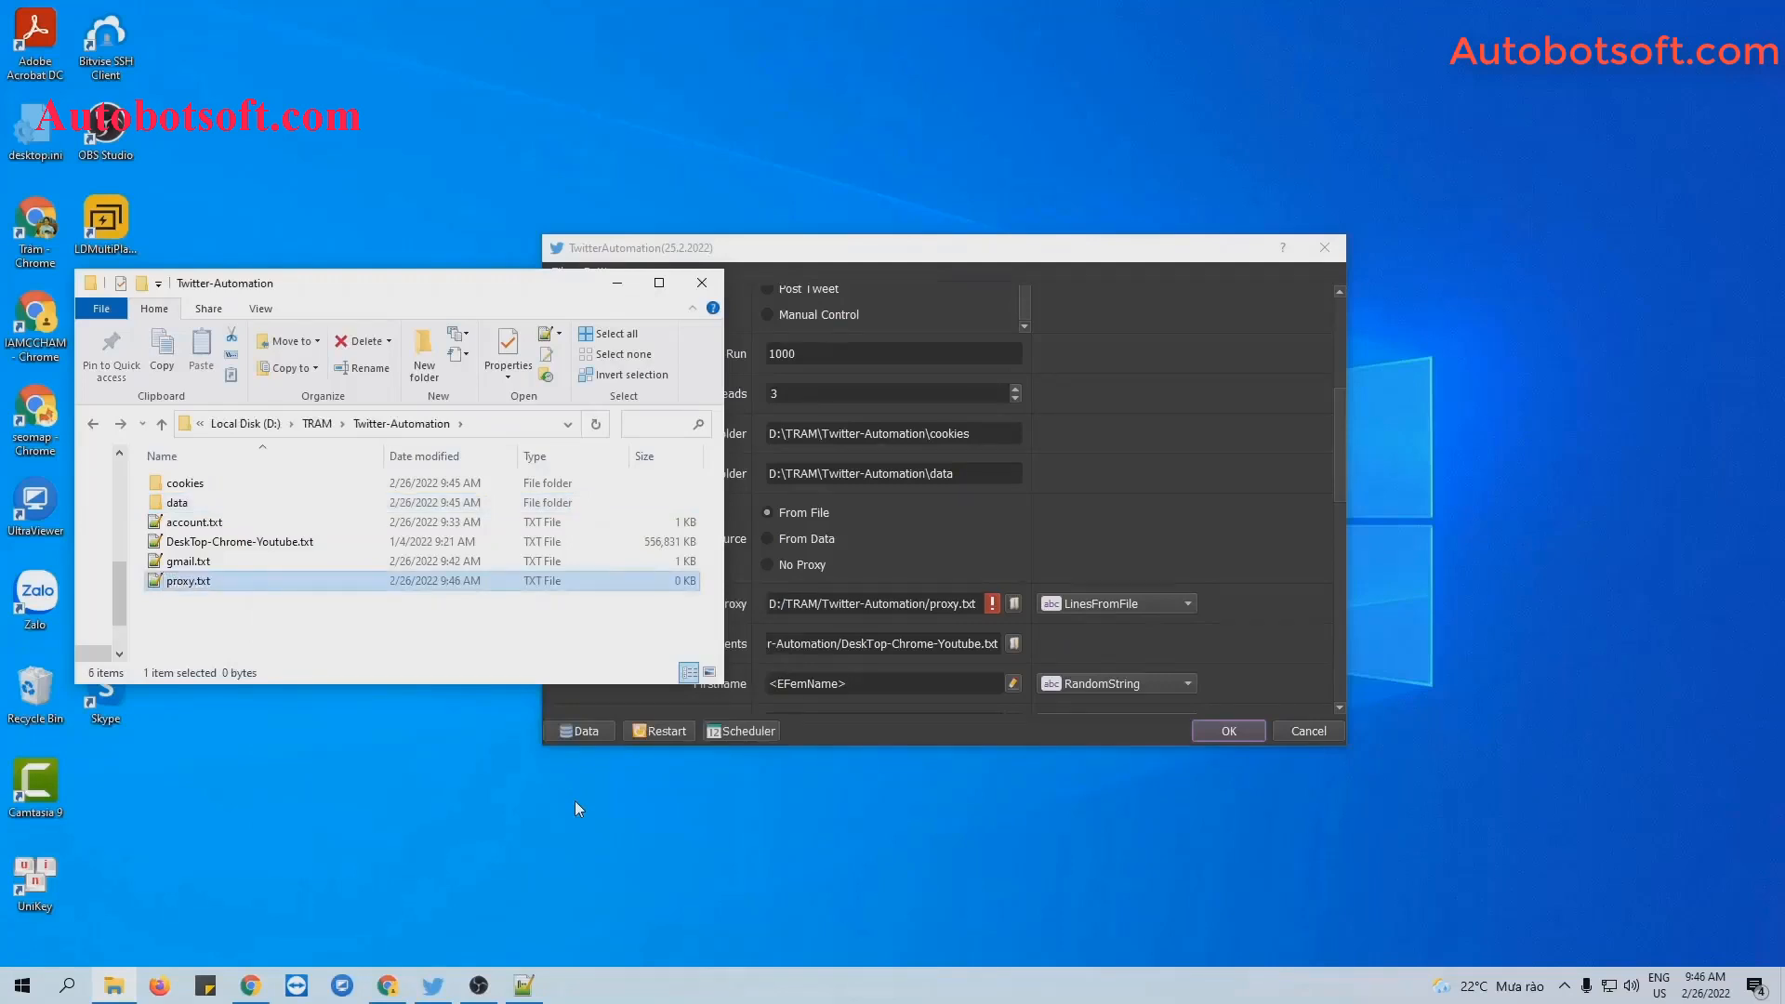
Paste the 55-line proxy list into proxy.txt, save it, and minimize both windows.
double_click(188, 580)
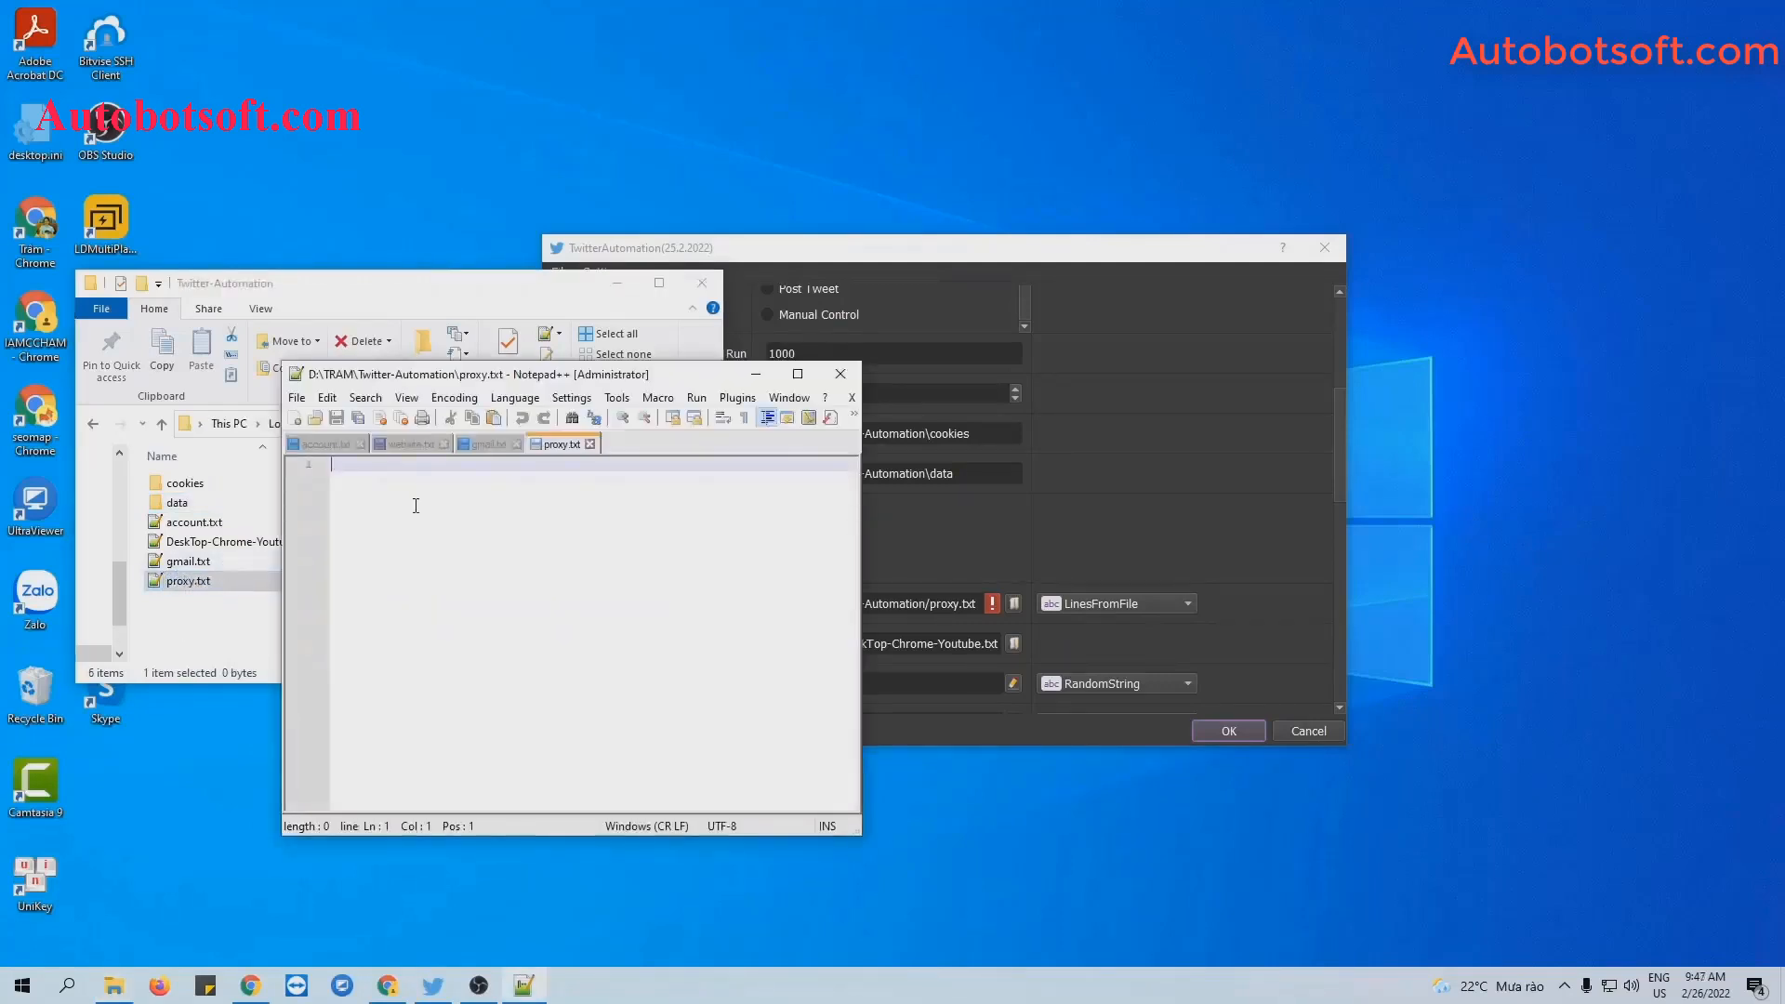
key(ctrl+v)
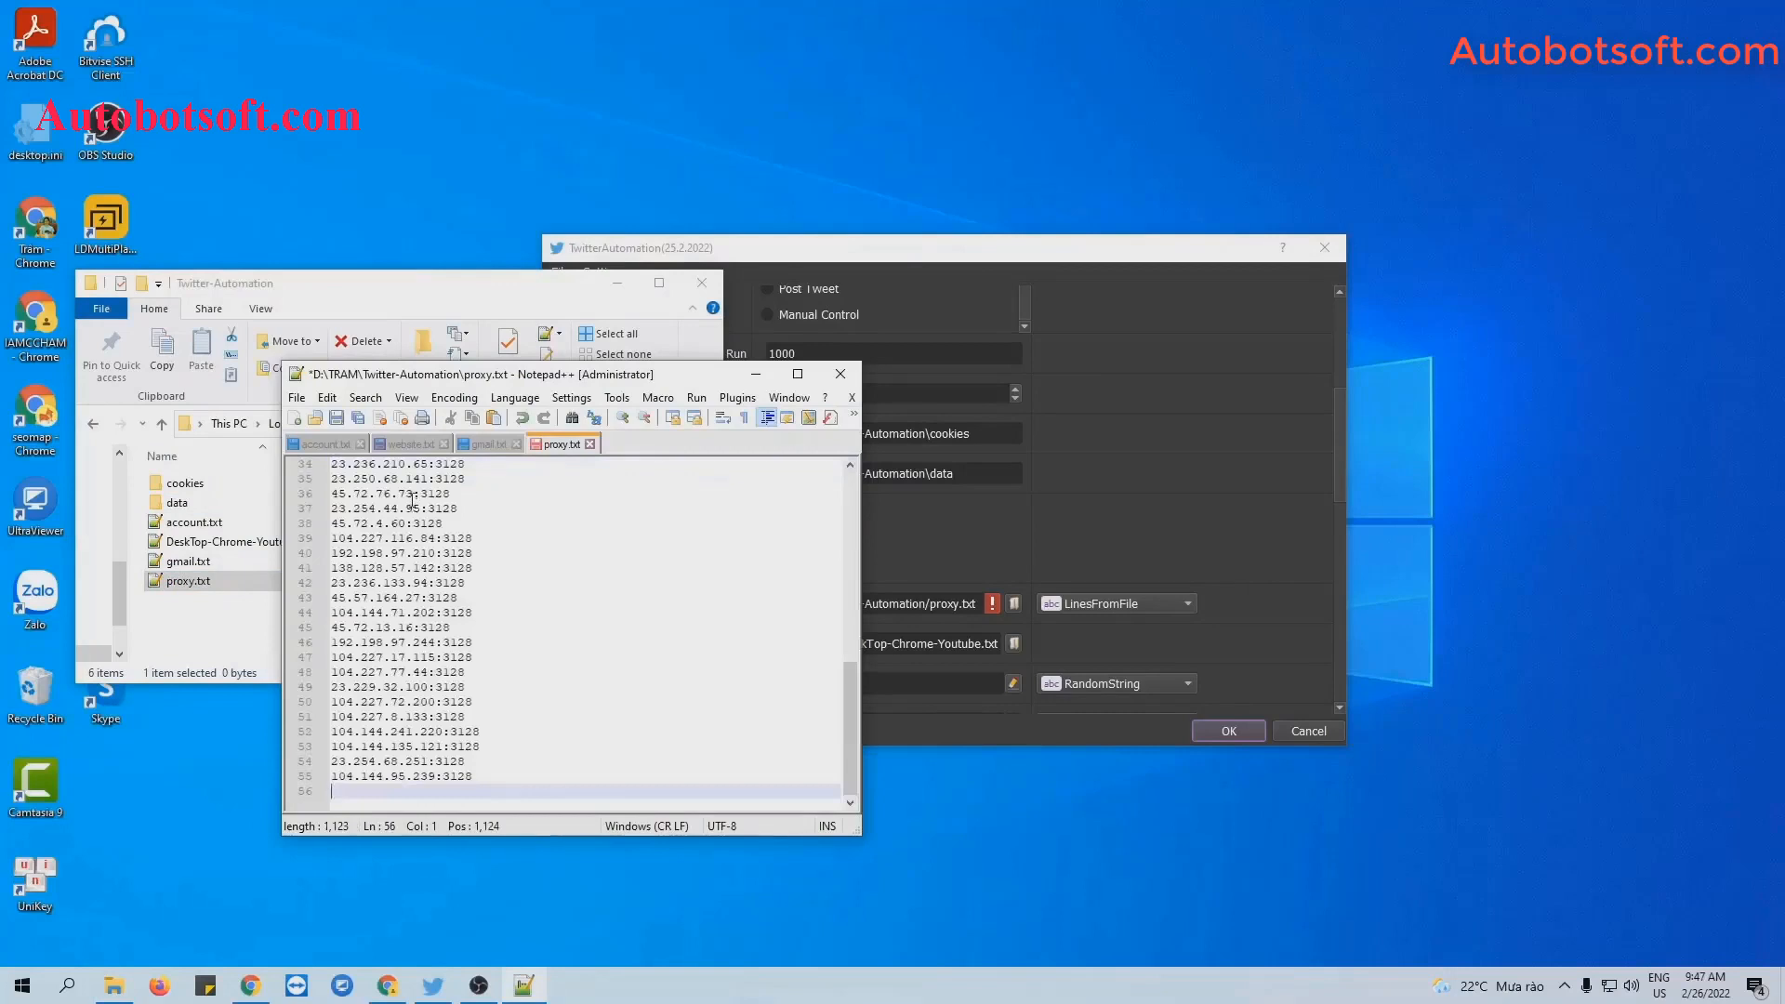
key(BackSpace)
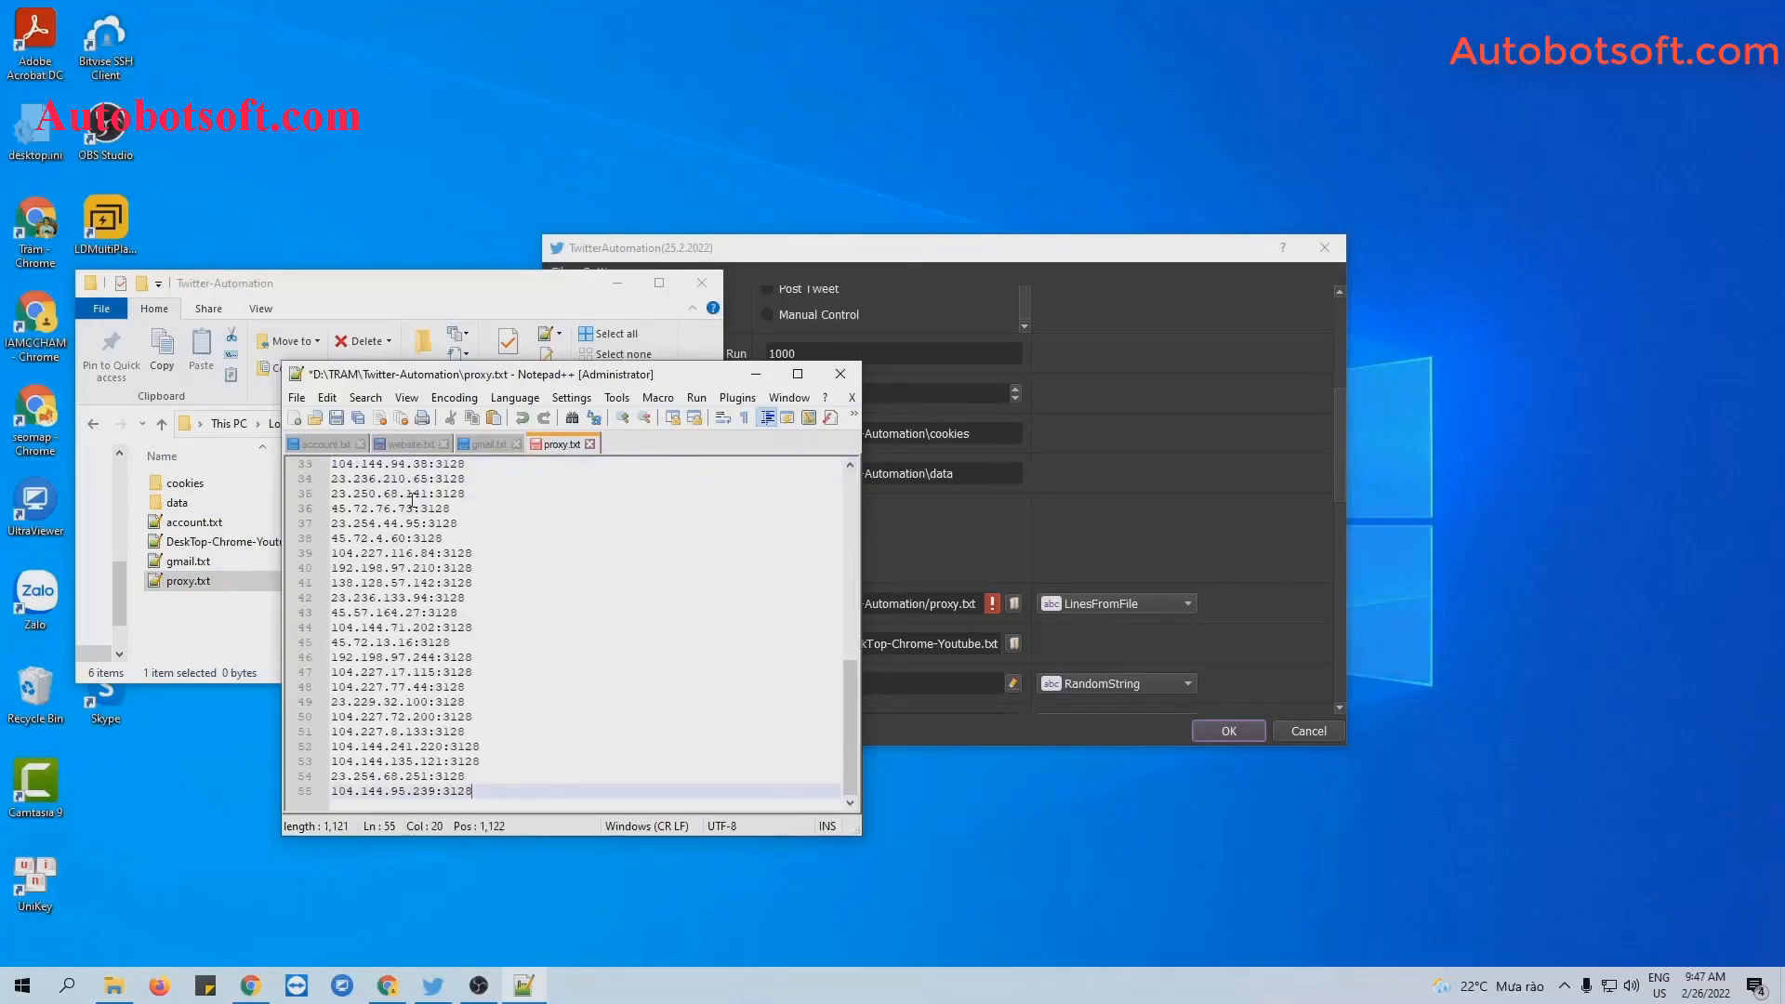
click(337, 418)
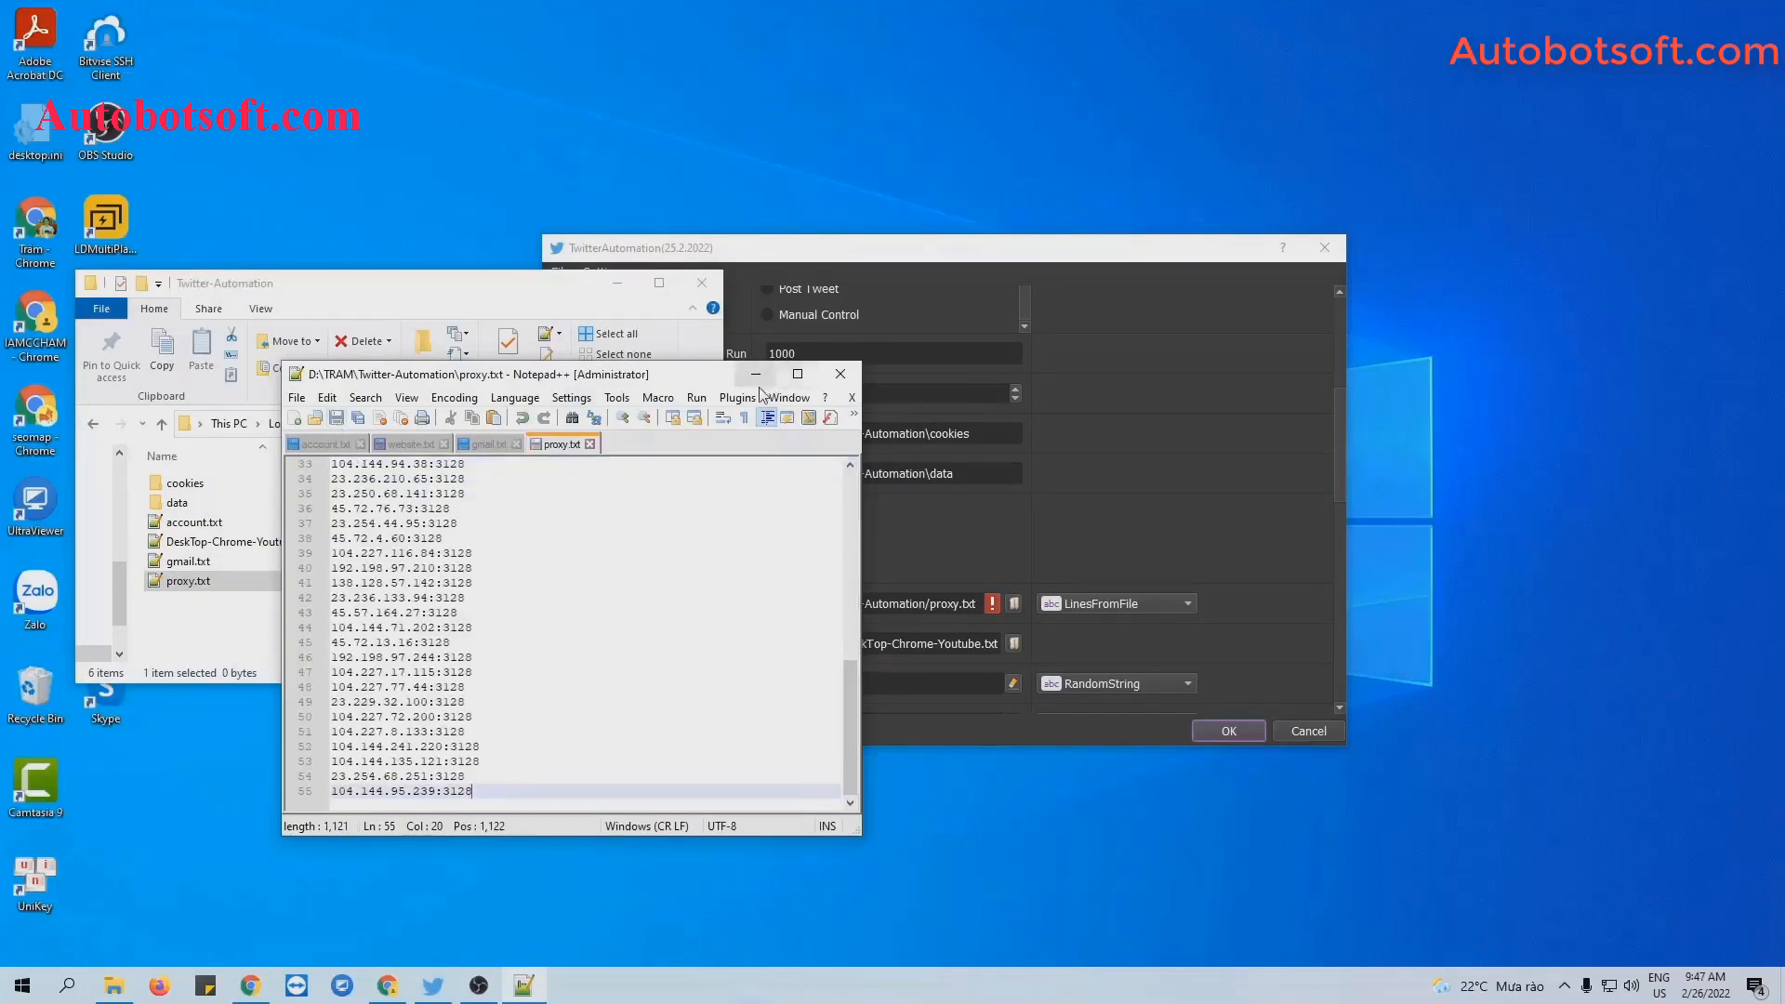
click(755, 374)
click(633, 282)
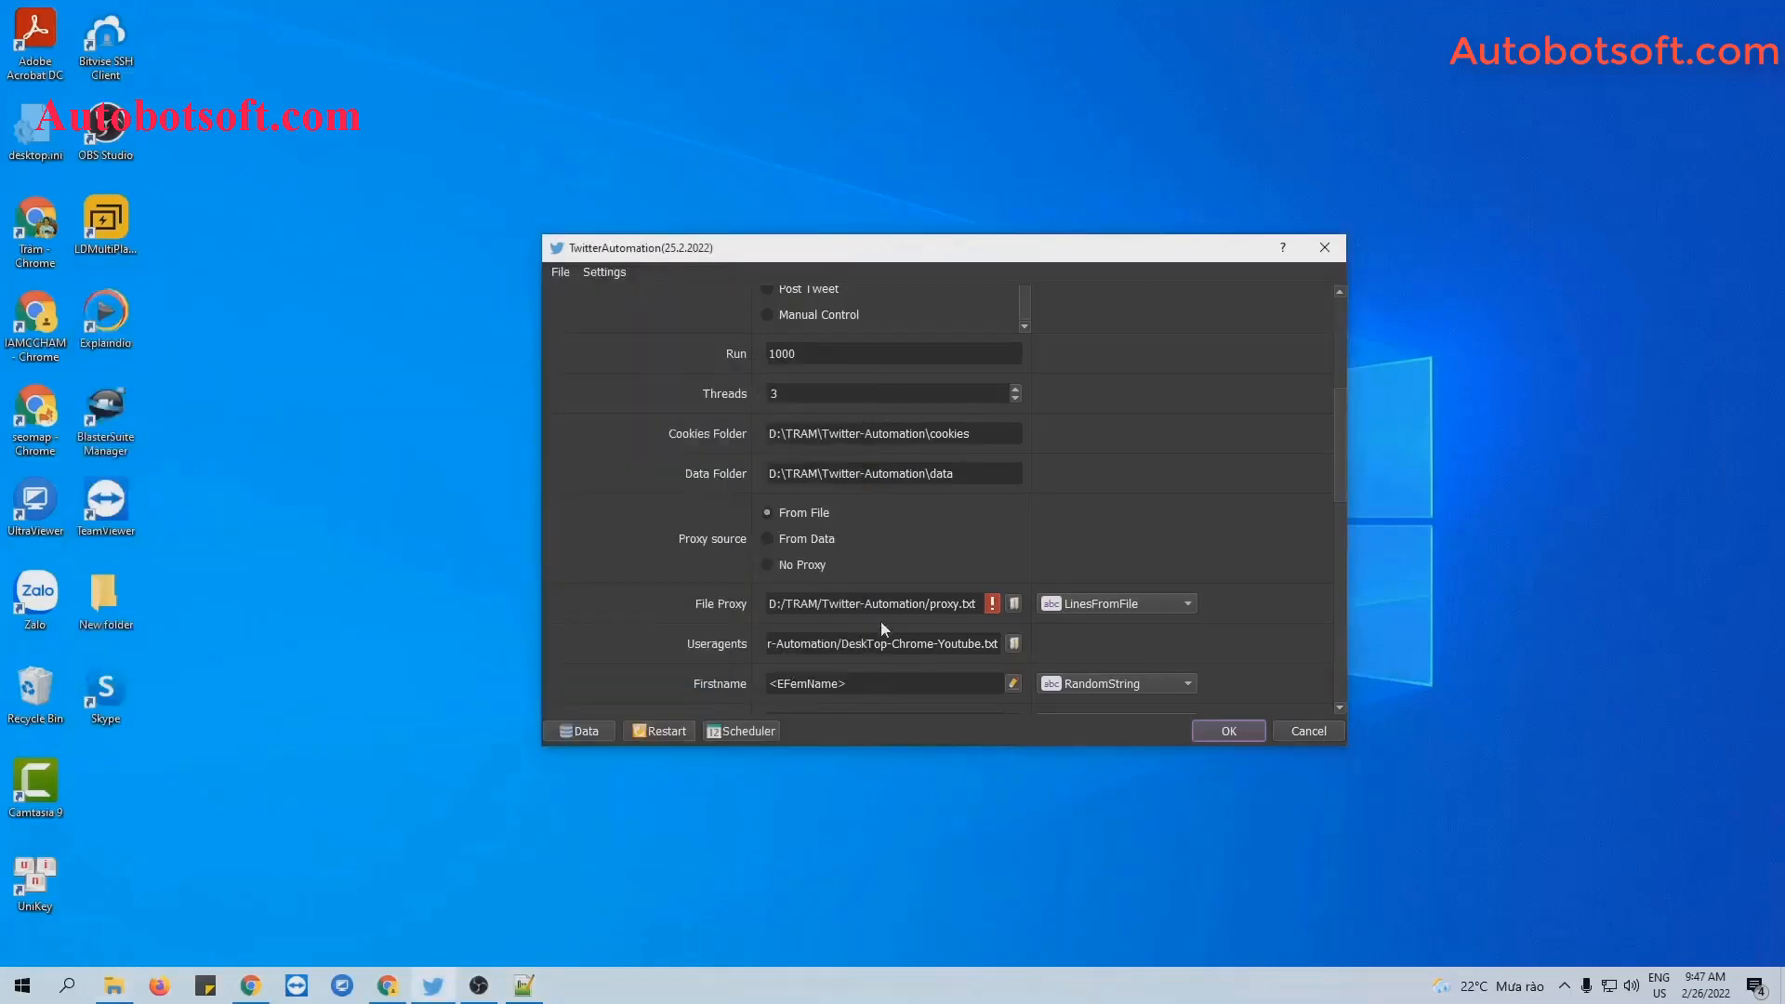
Choose proxy.txt as the File Proxy file.
click(1014, 603)
click(754, 495)
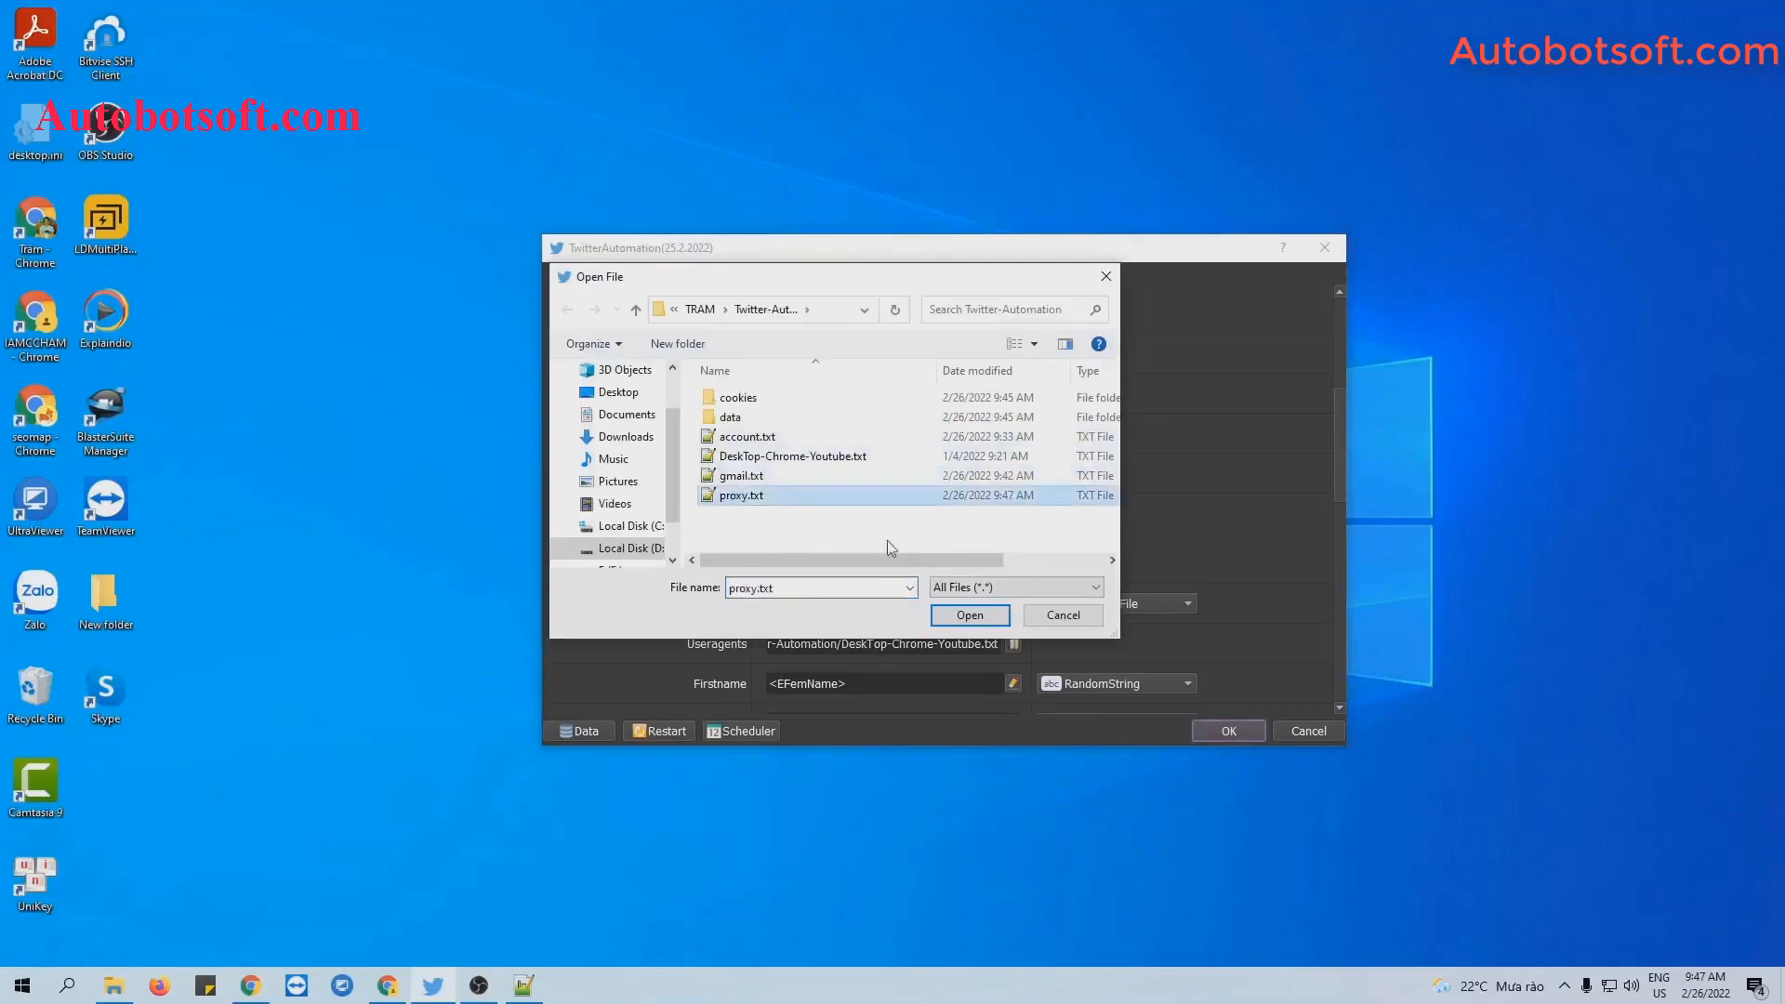
click(972, 617)
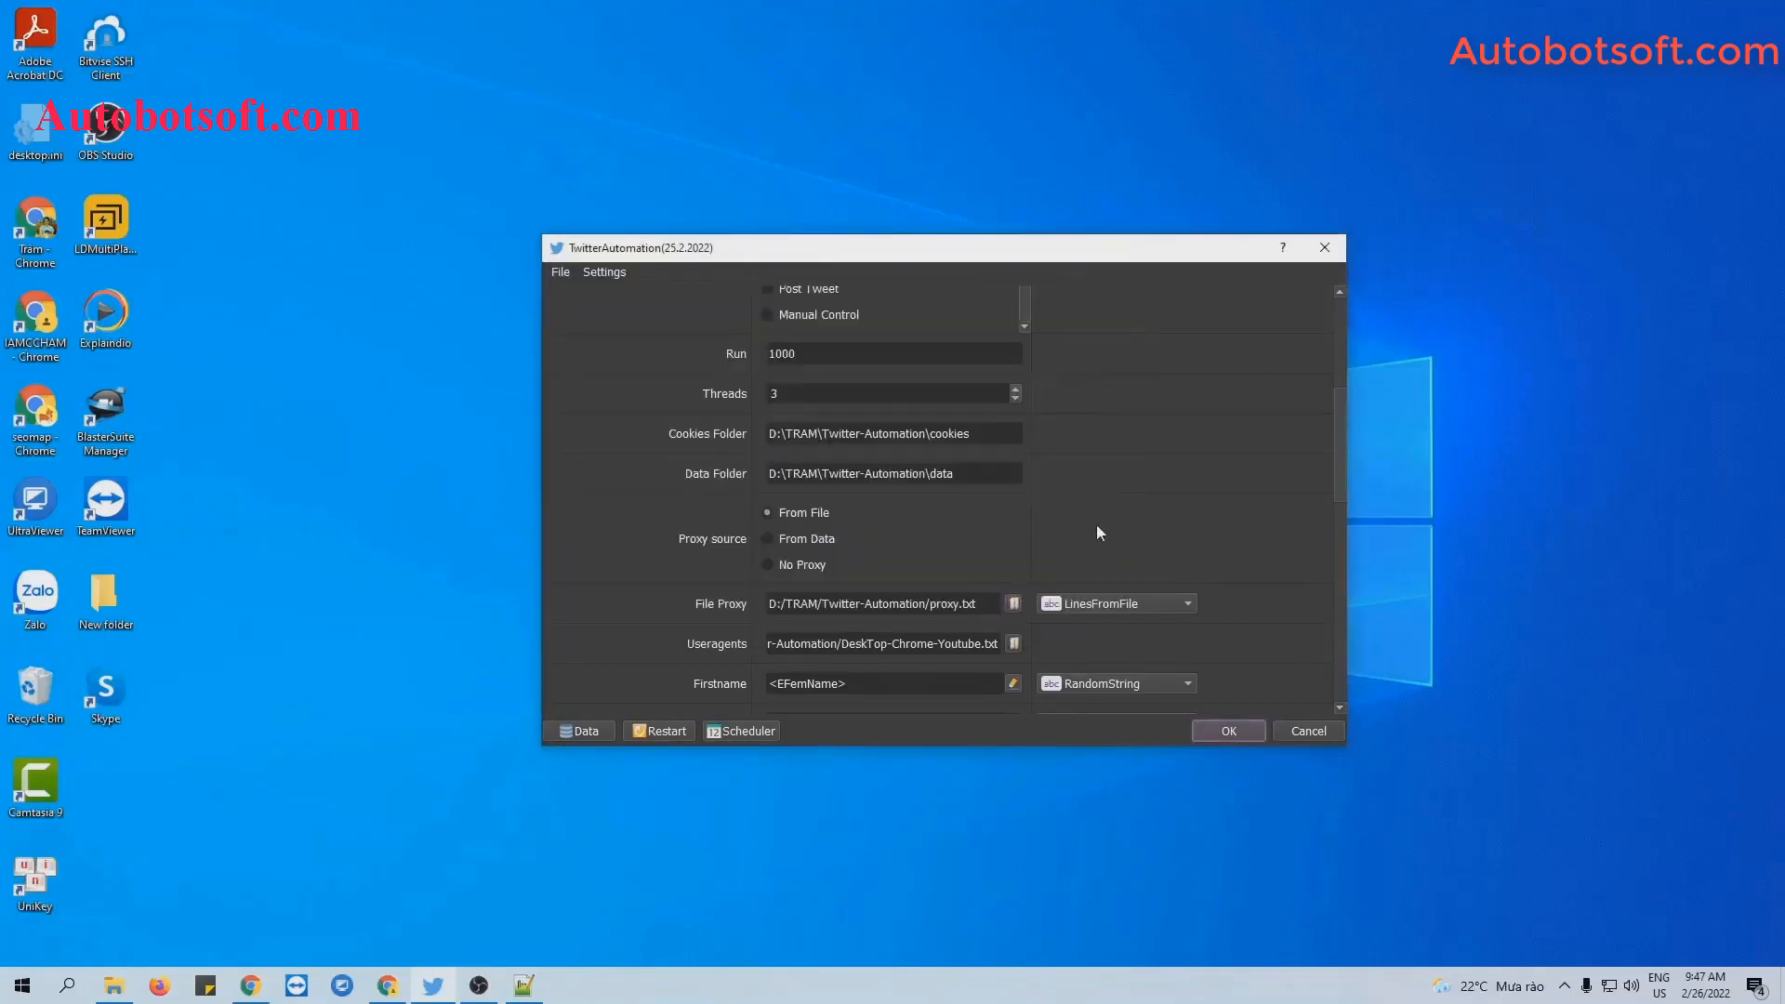
click(1136, 511)
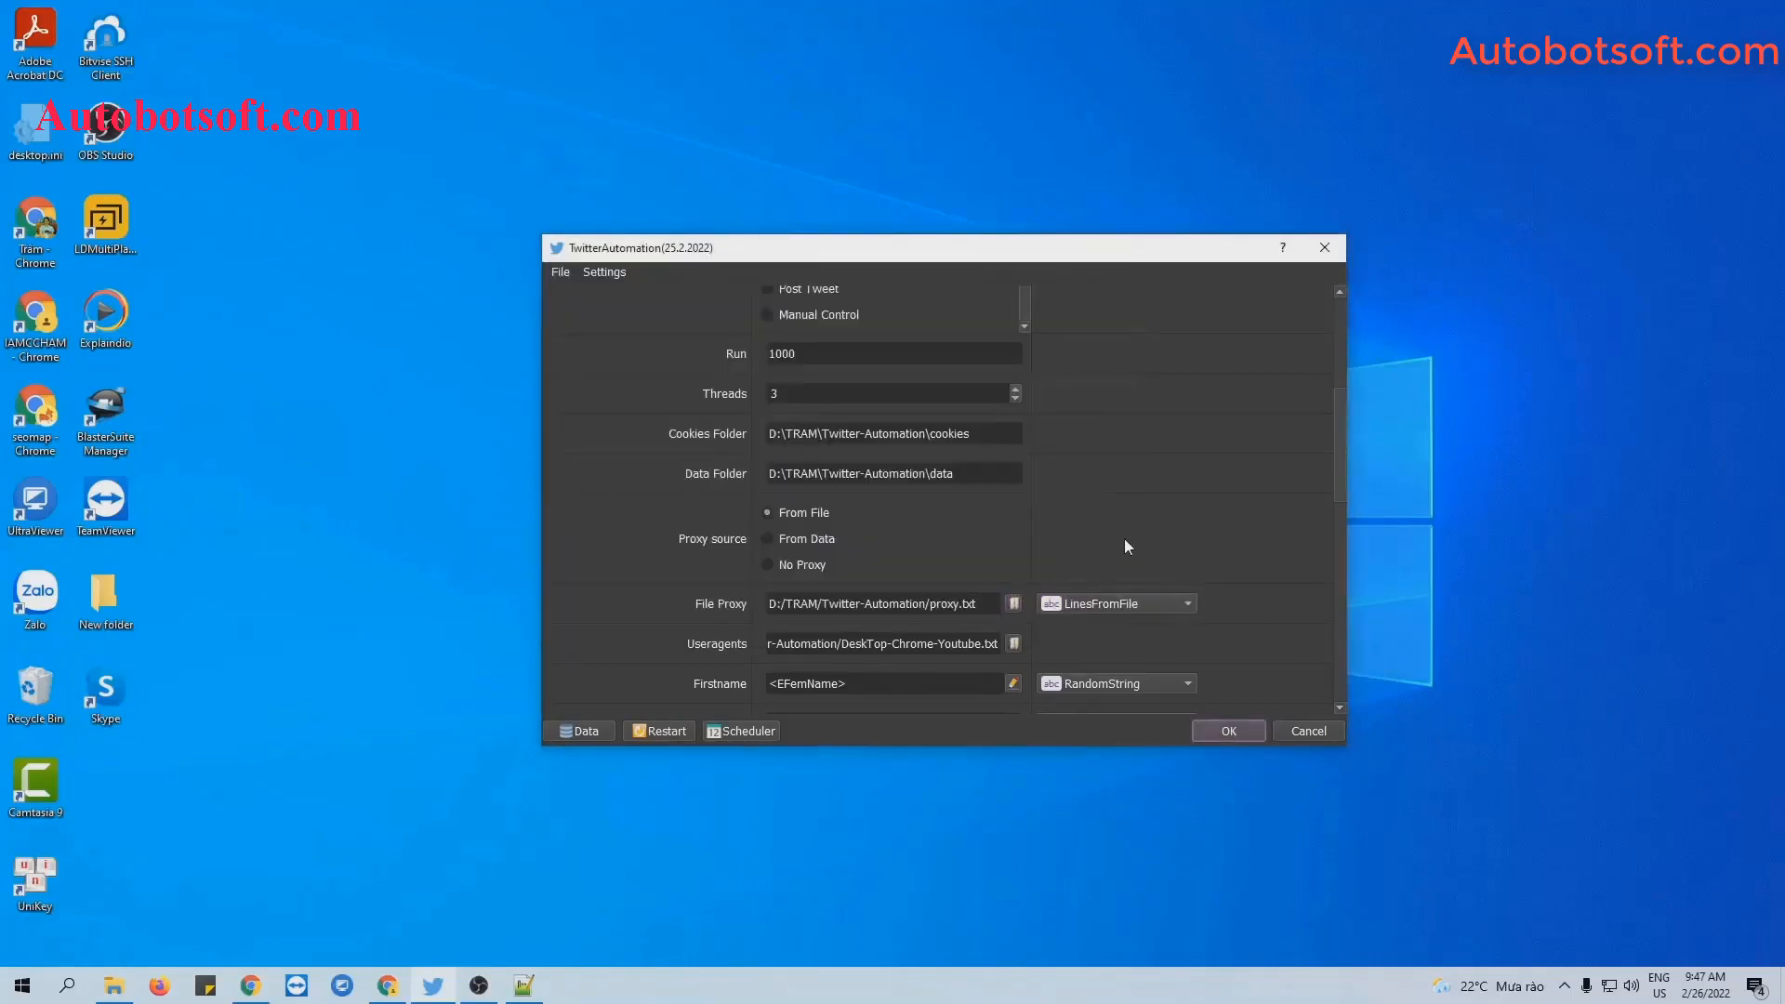
click(1140, 604)
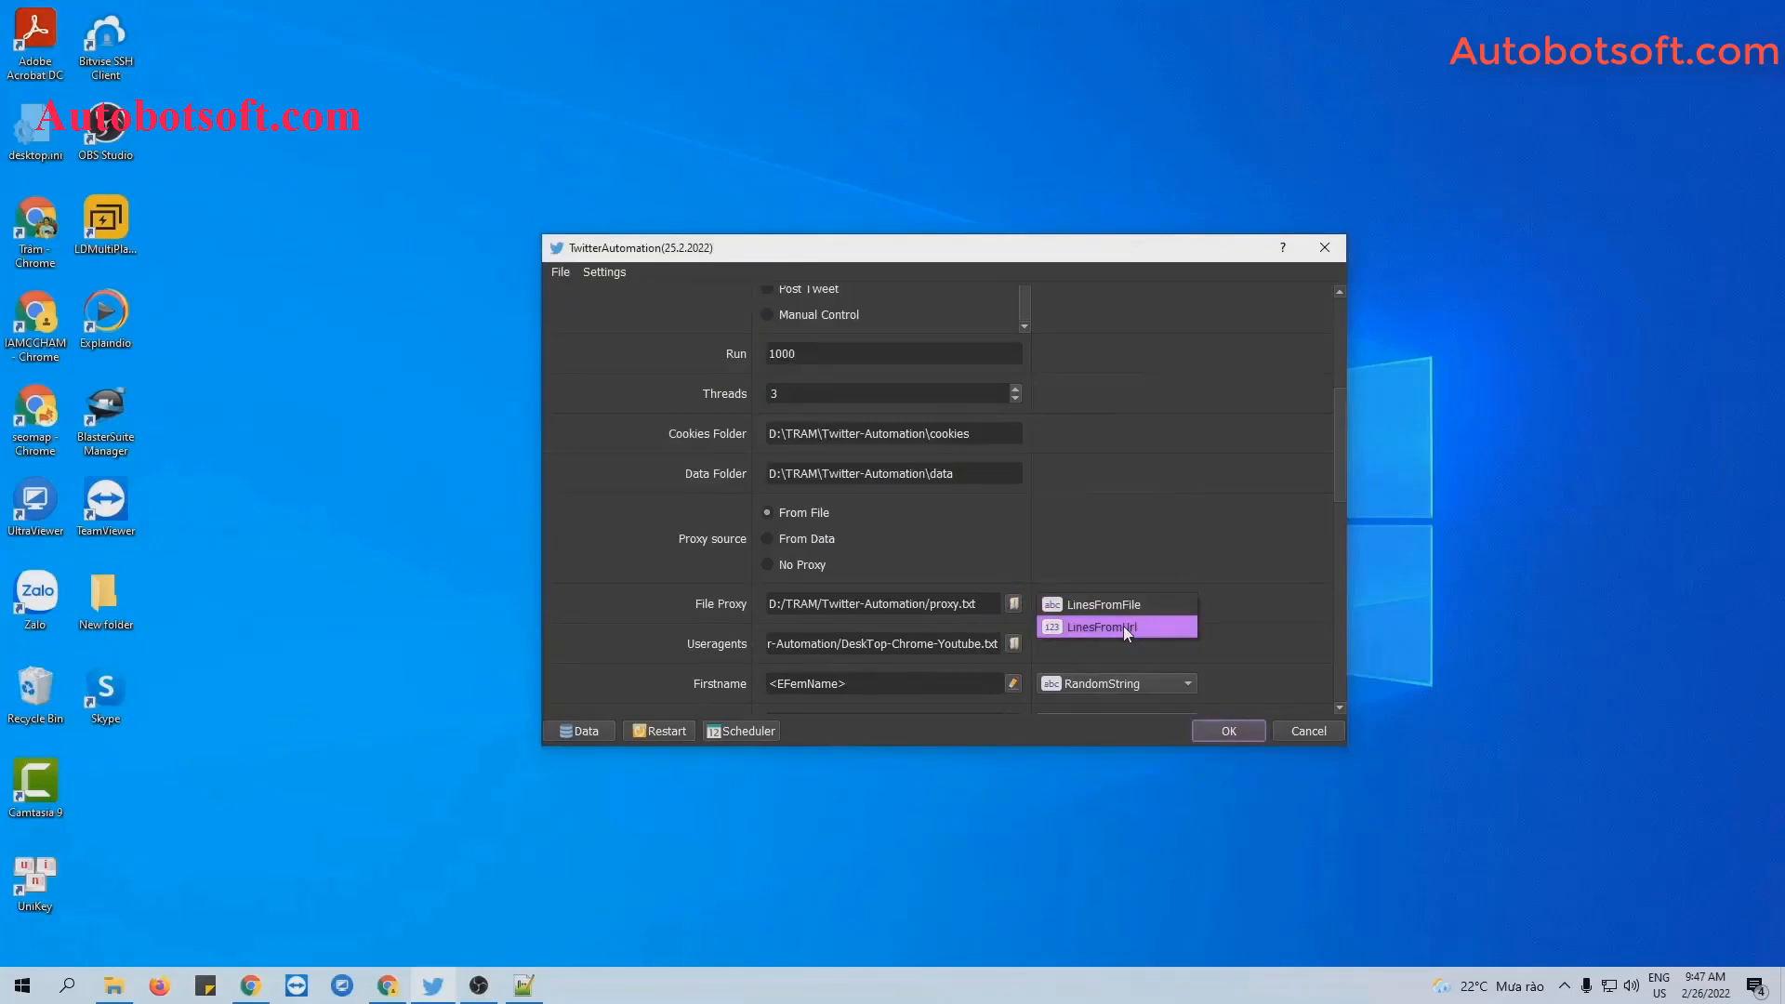
click(1124, 627)
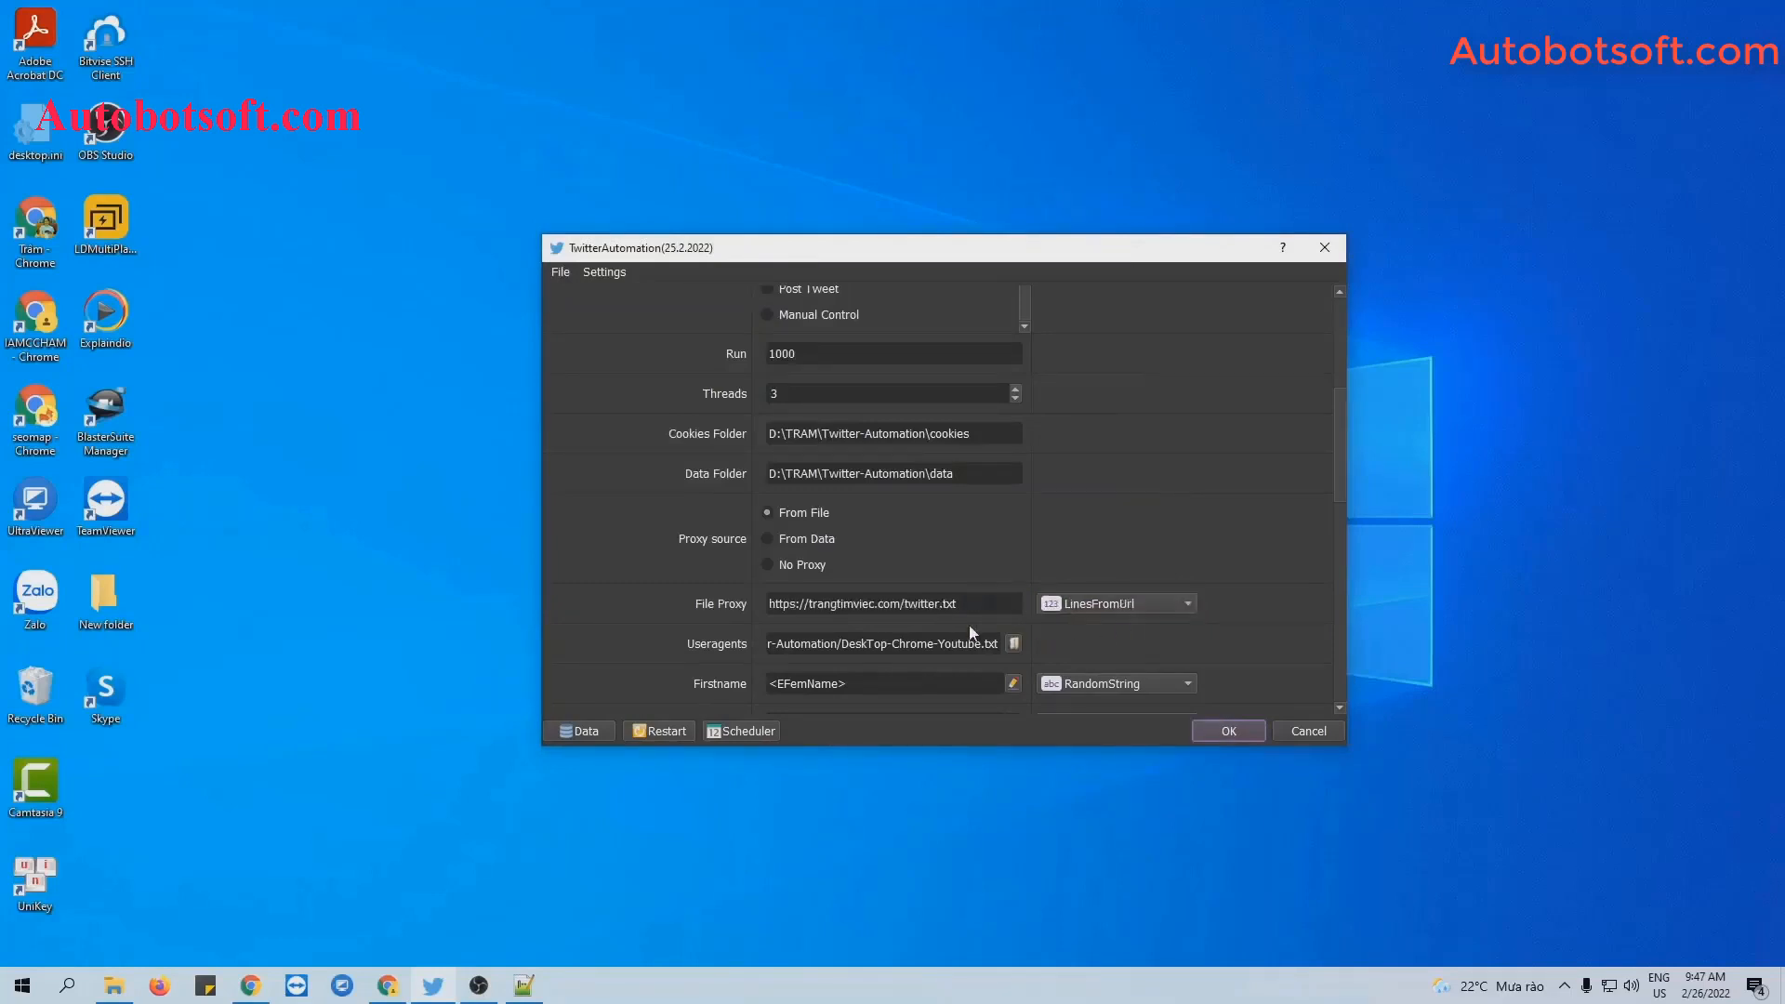
drag(962, 604, 749, 589)
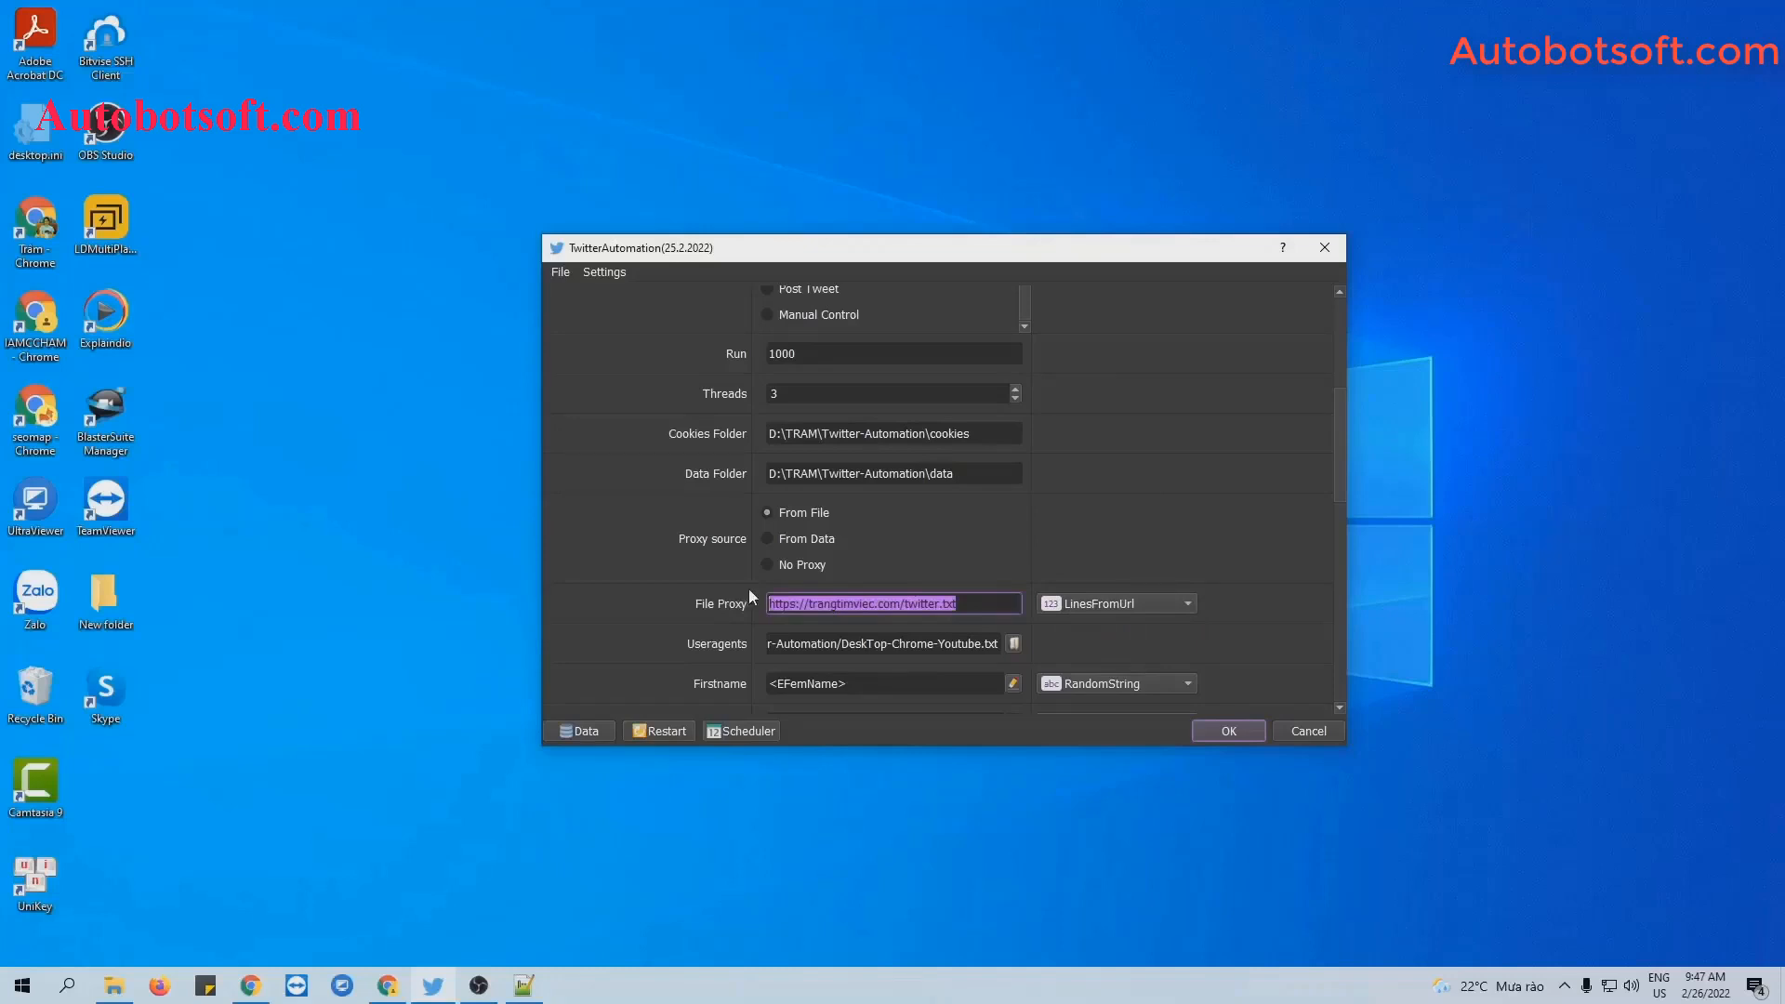
click(932, 529)
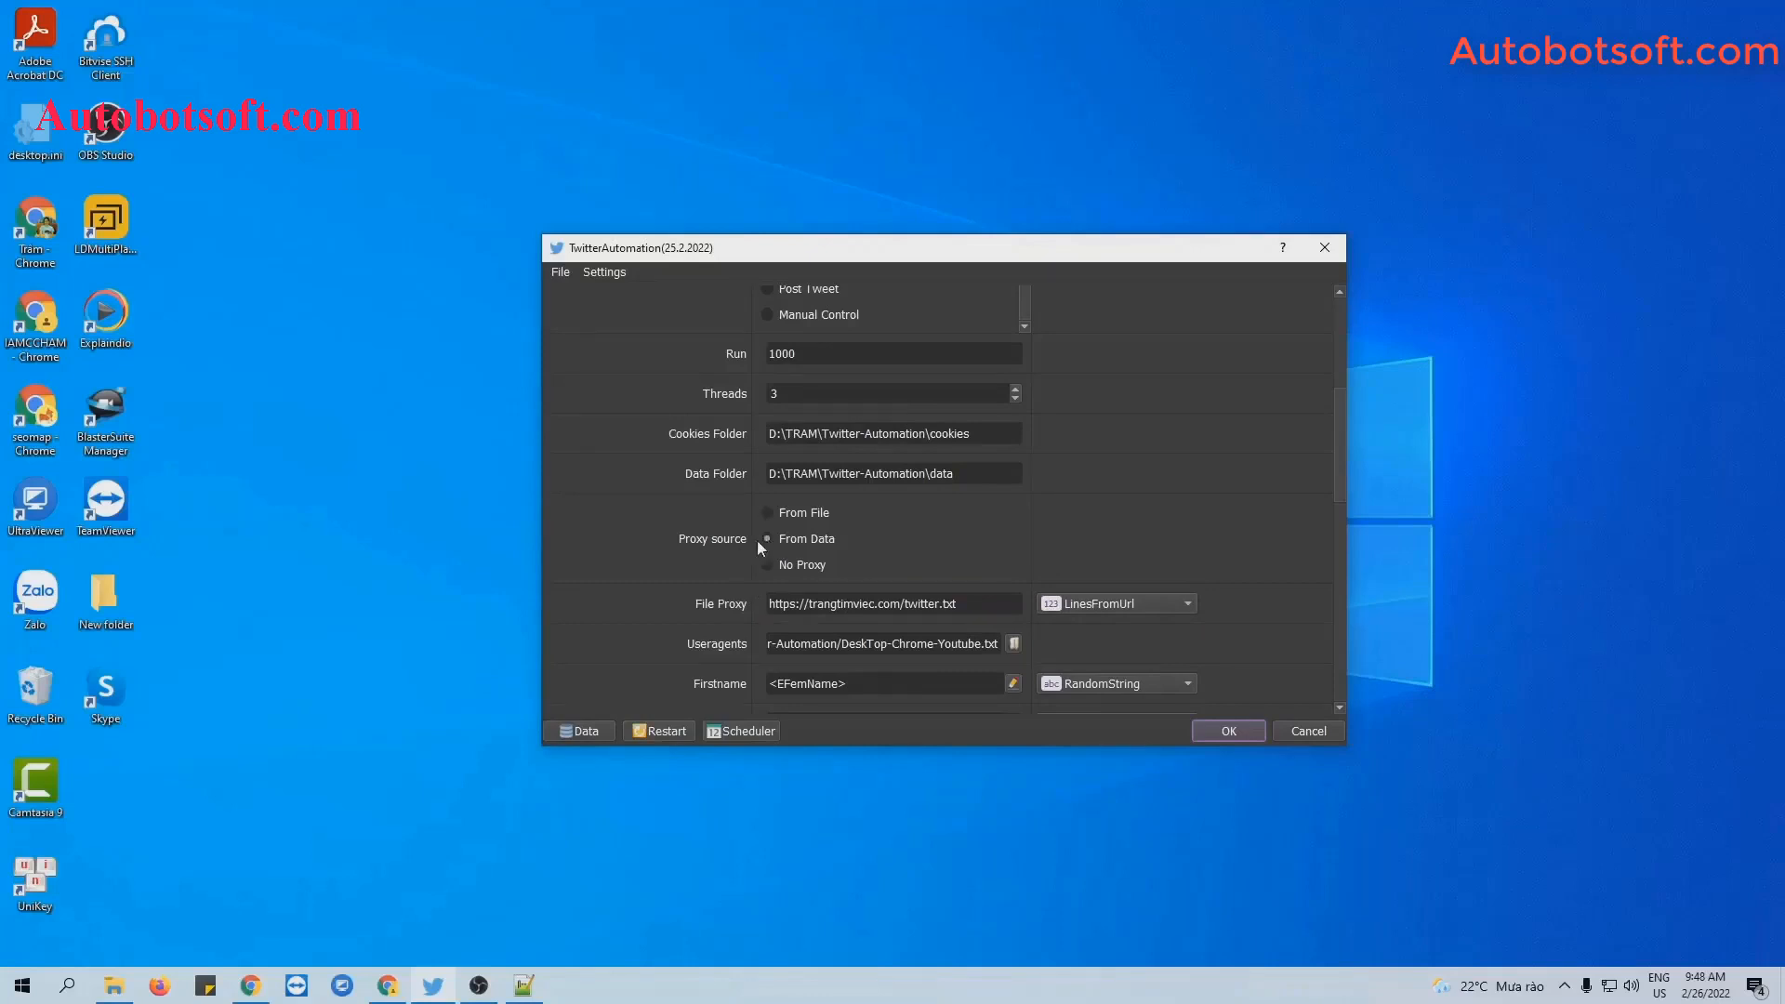
Glance at the account database under From Data, then switch proxy source to No Proxy.
click(768, 539)
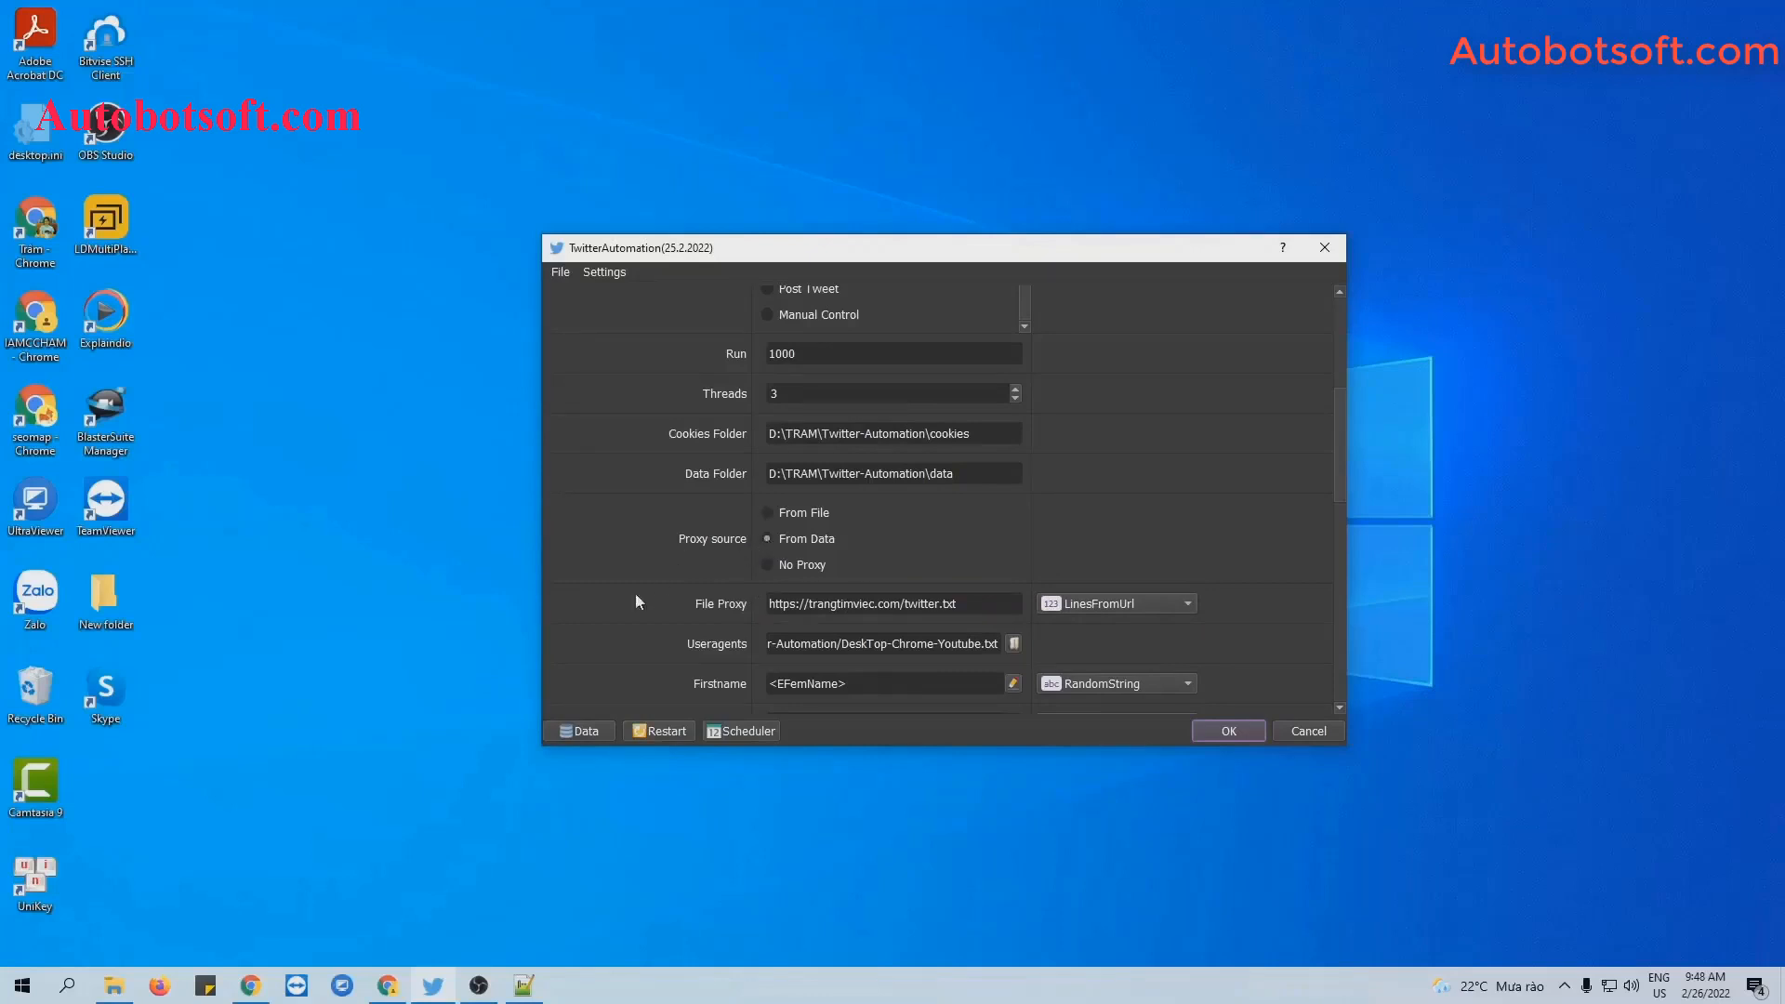
click(574, 731)
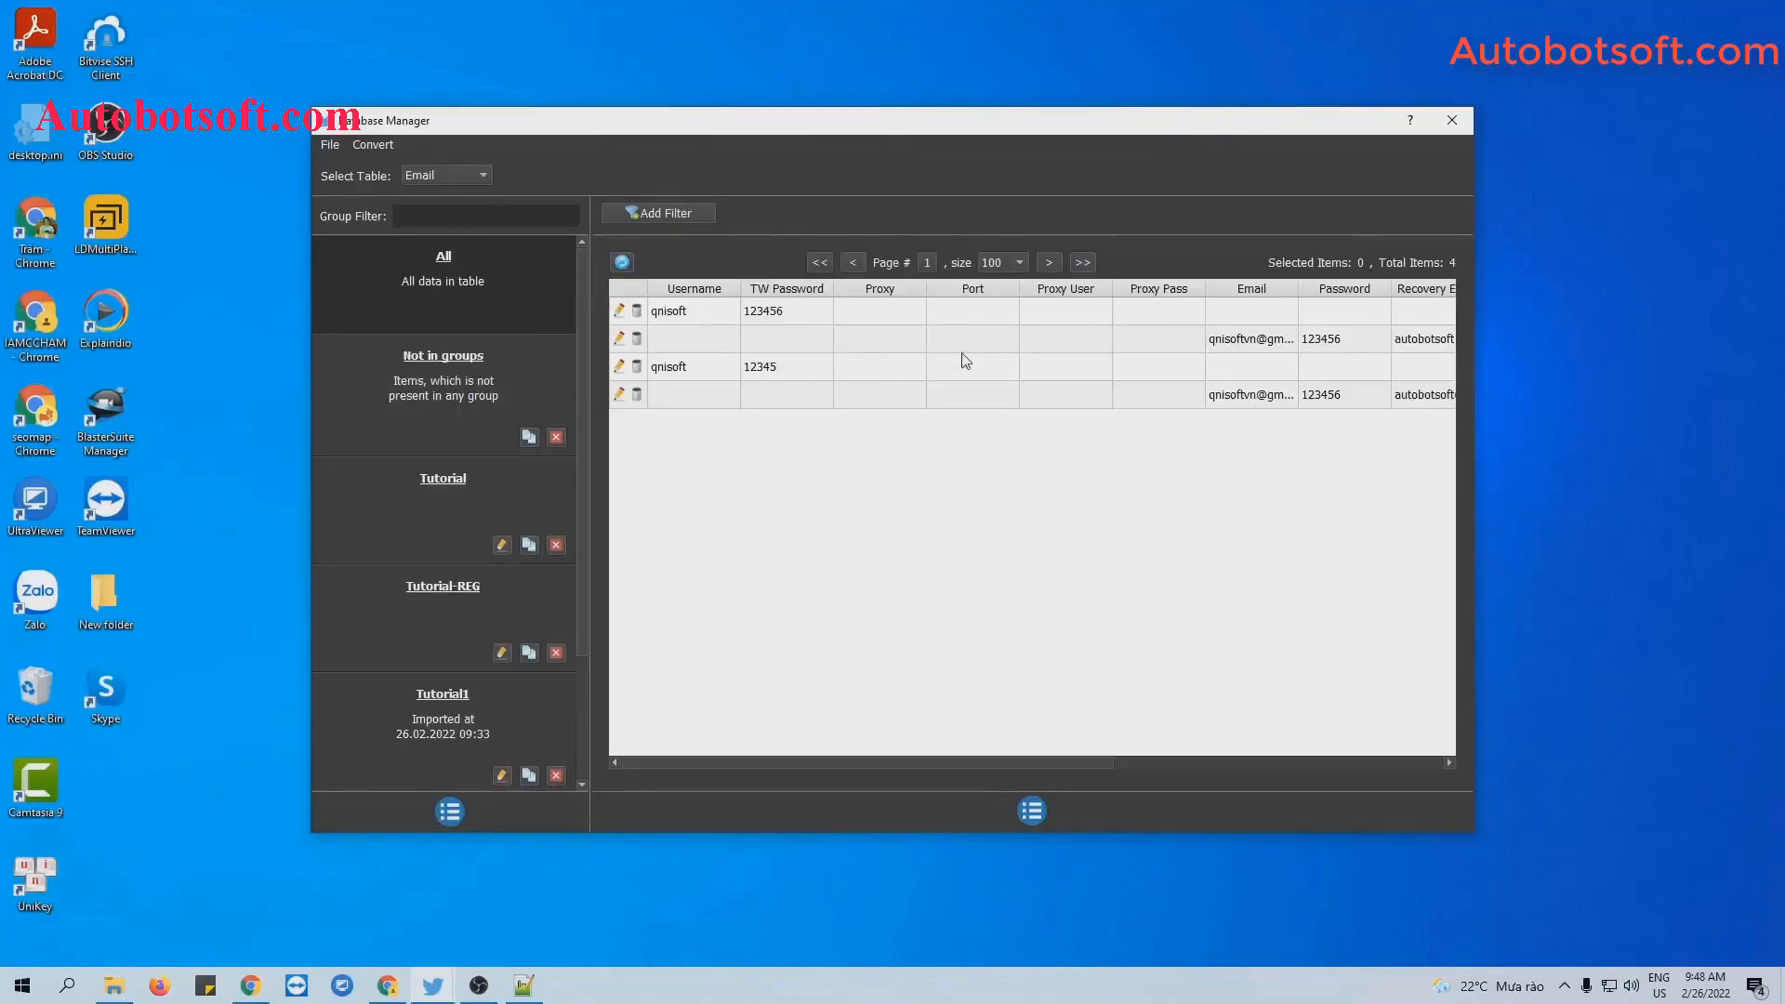
click(1453, 124)
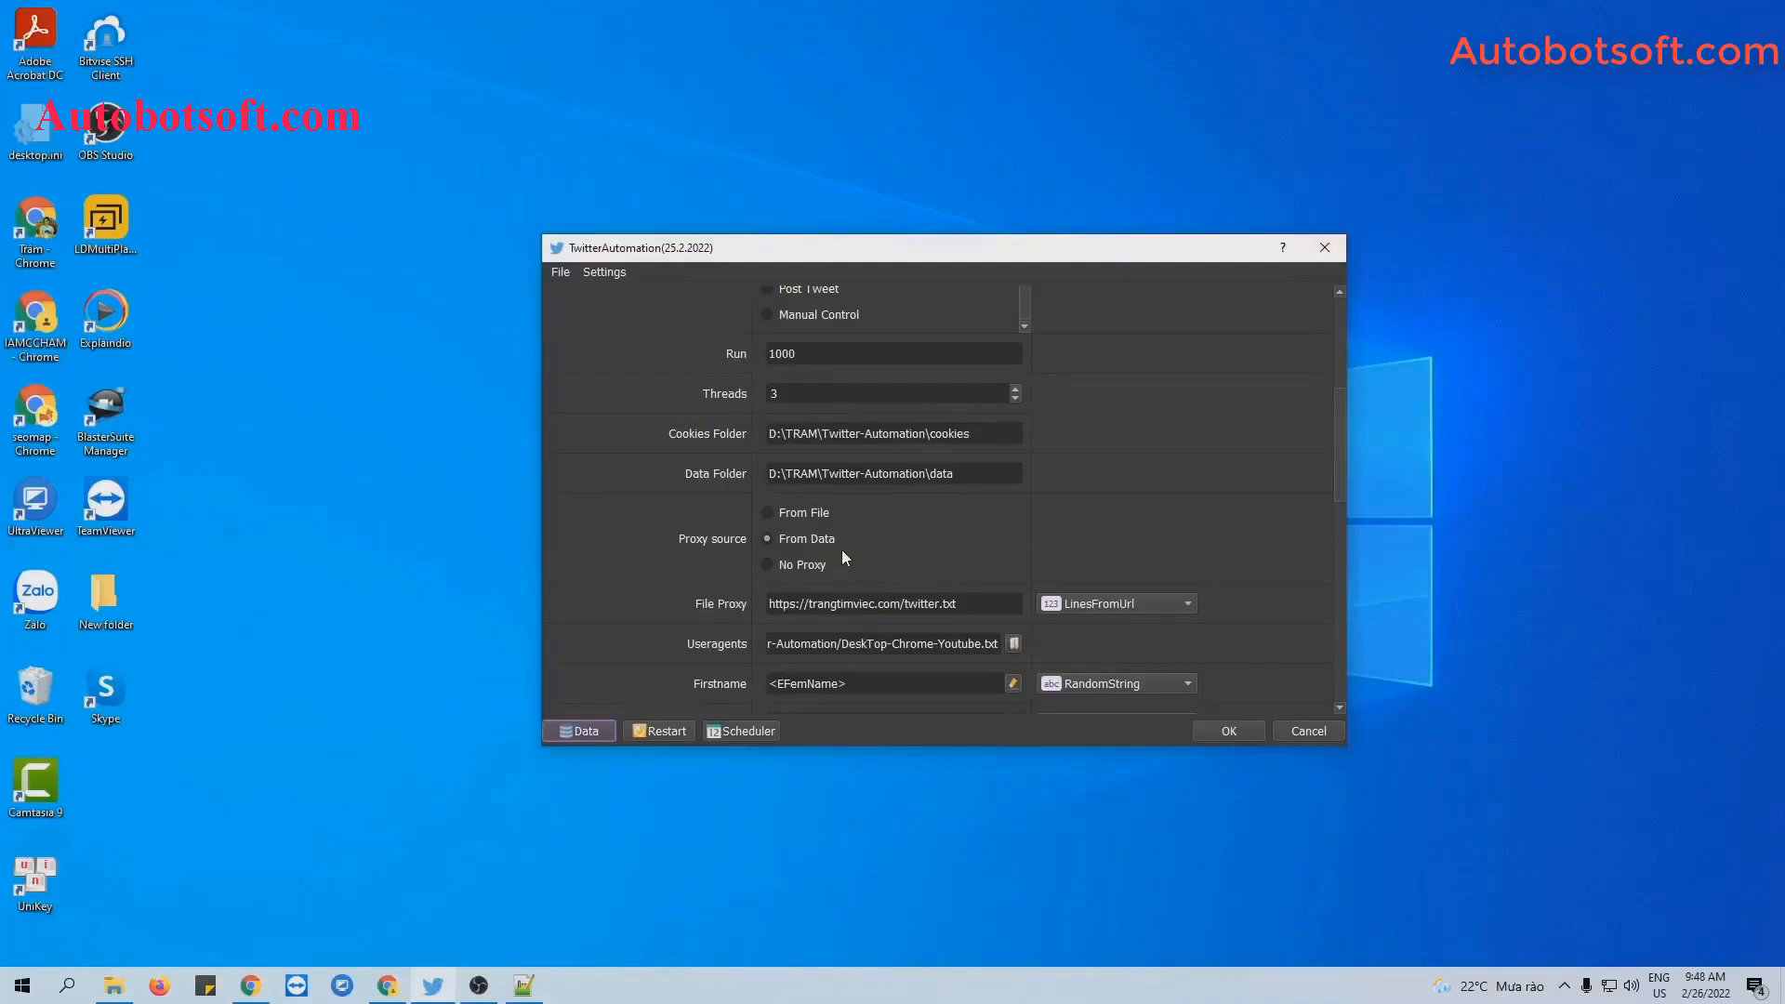
click(771, 564)
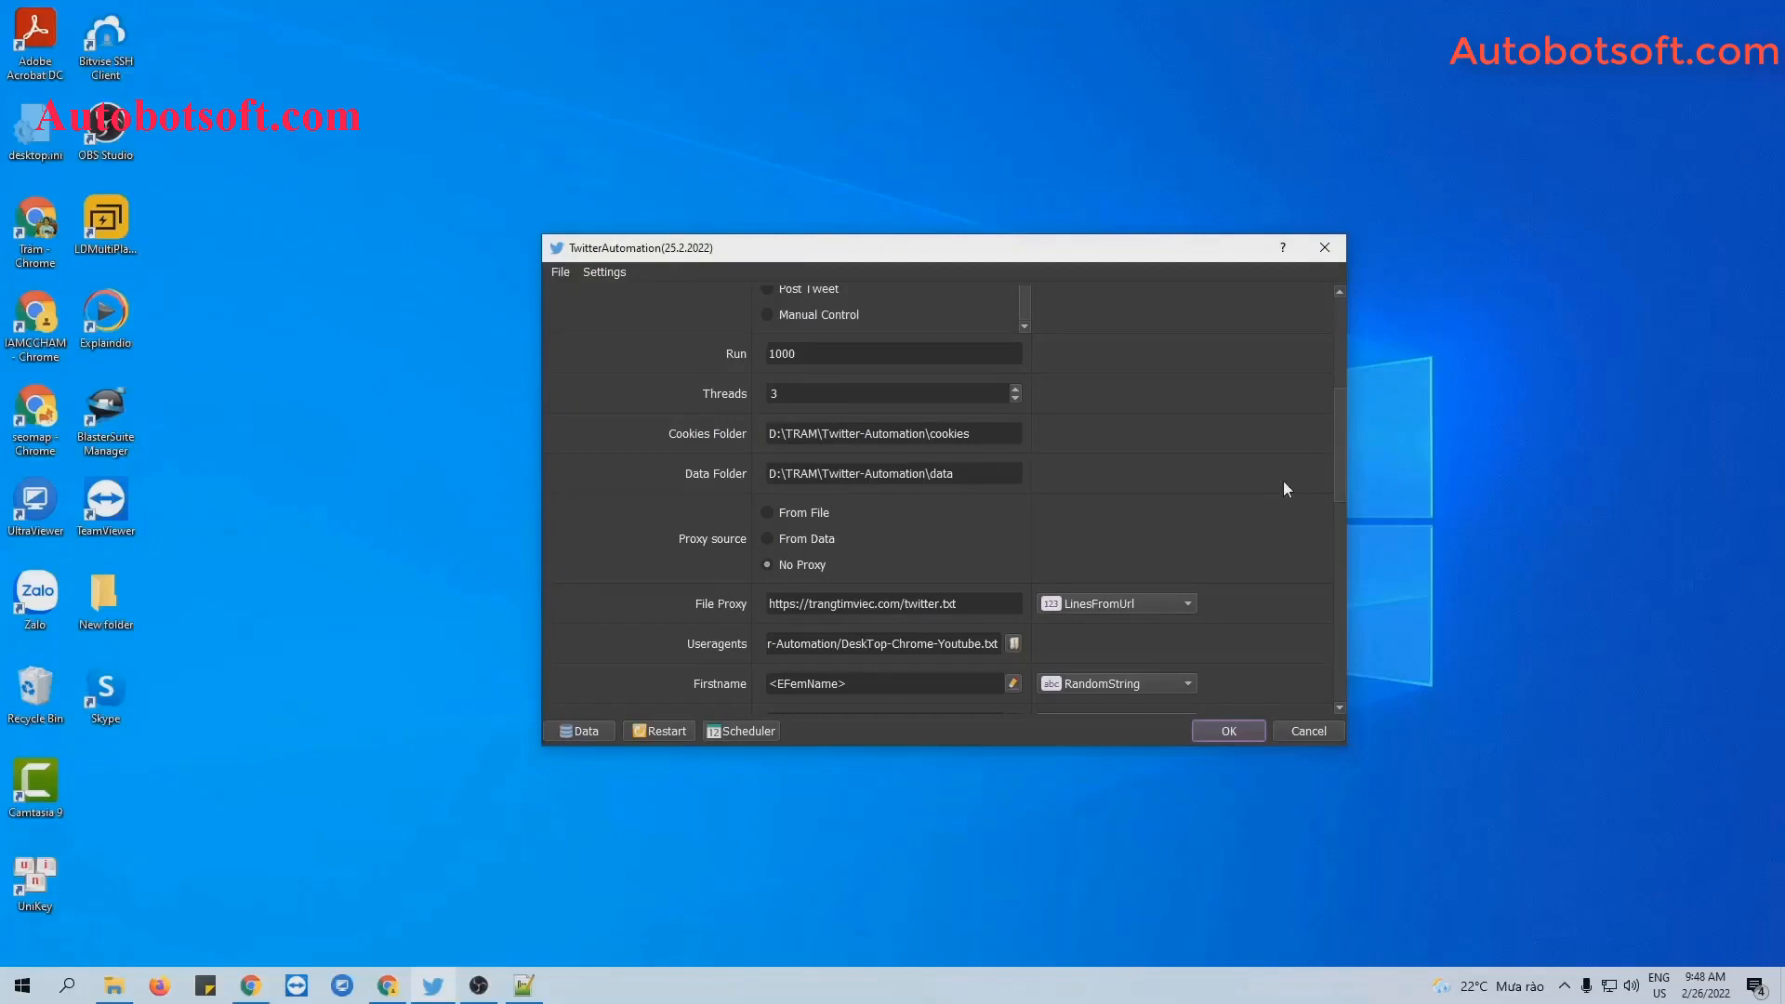
scroll(1283, 489, down, 1)
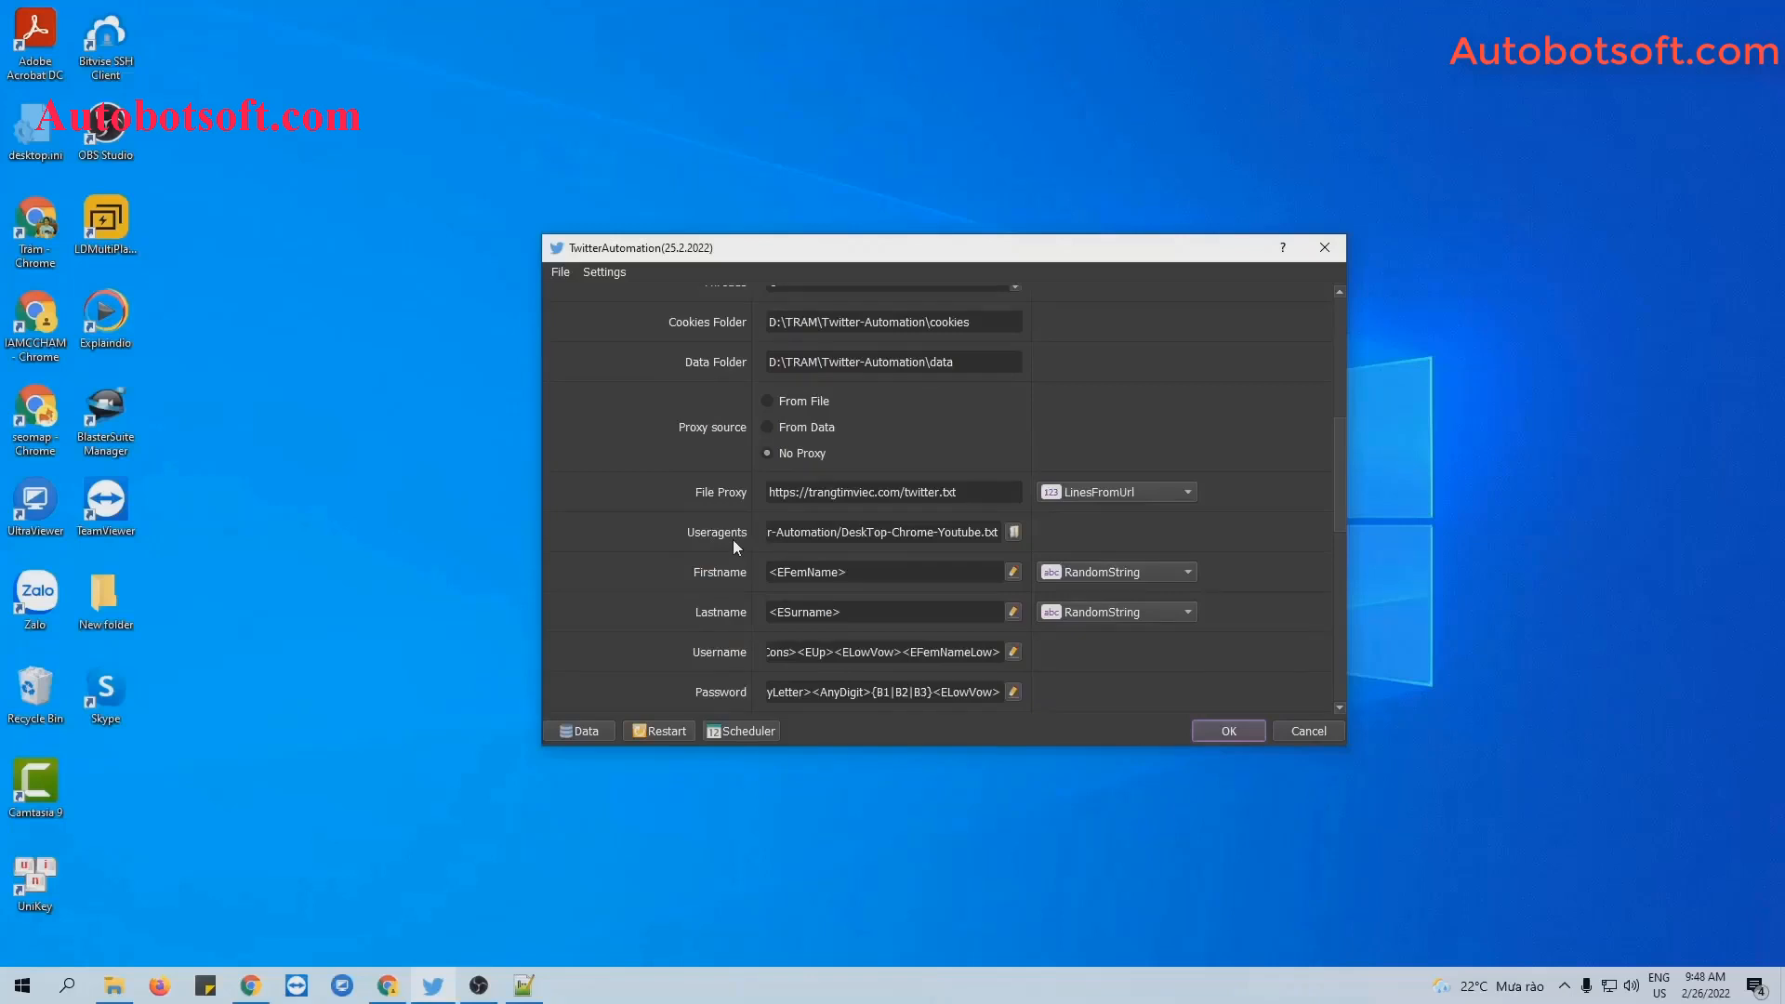
Set DeskTop-Chrome-Youtube.txt as the Useragents file and review the settings down to Content File.
click(1014, 532)
click(805, 459)
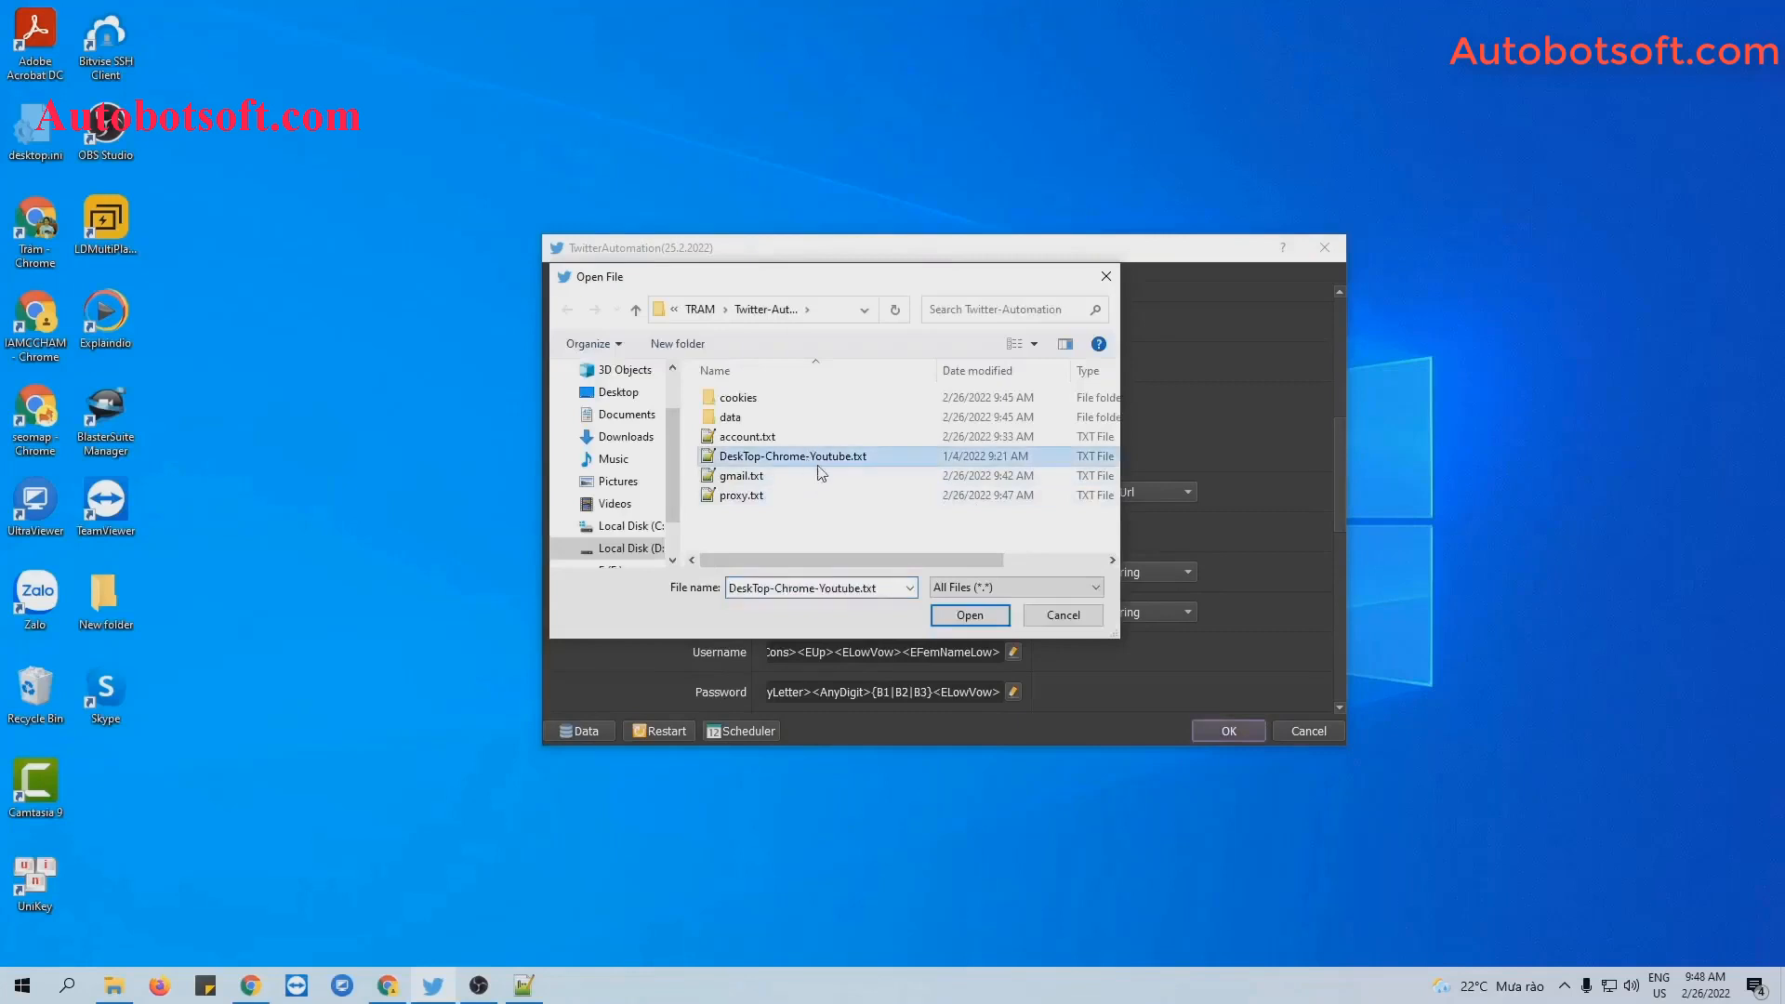
click(969, 614)
scroll(724, 533, down, 2)
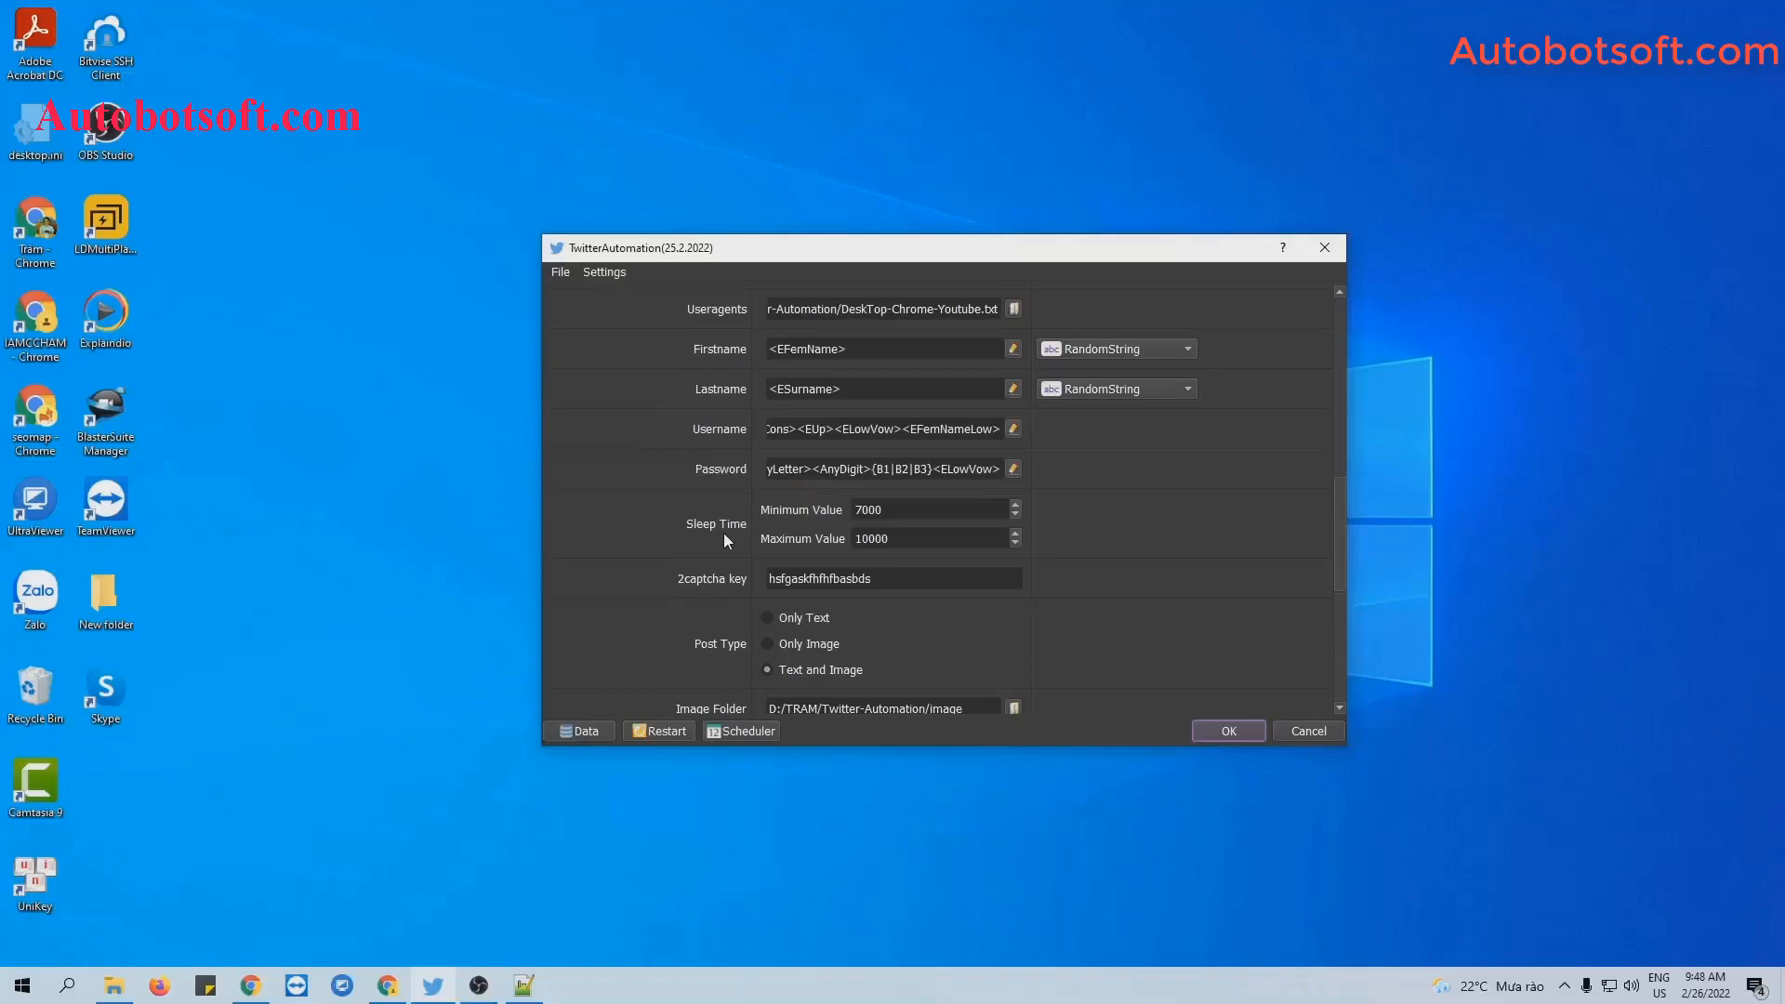
scroll(723, 533, up, 10)
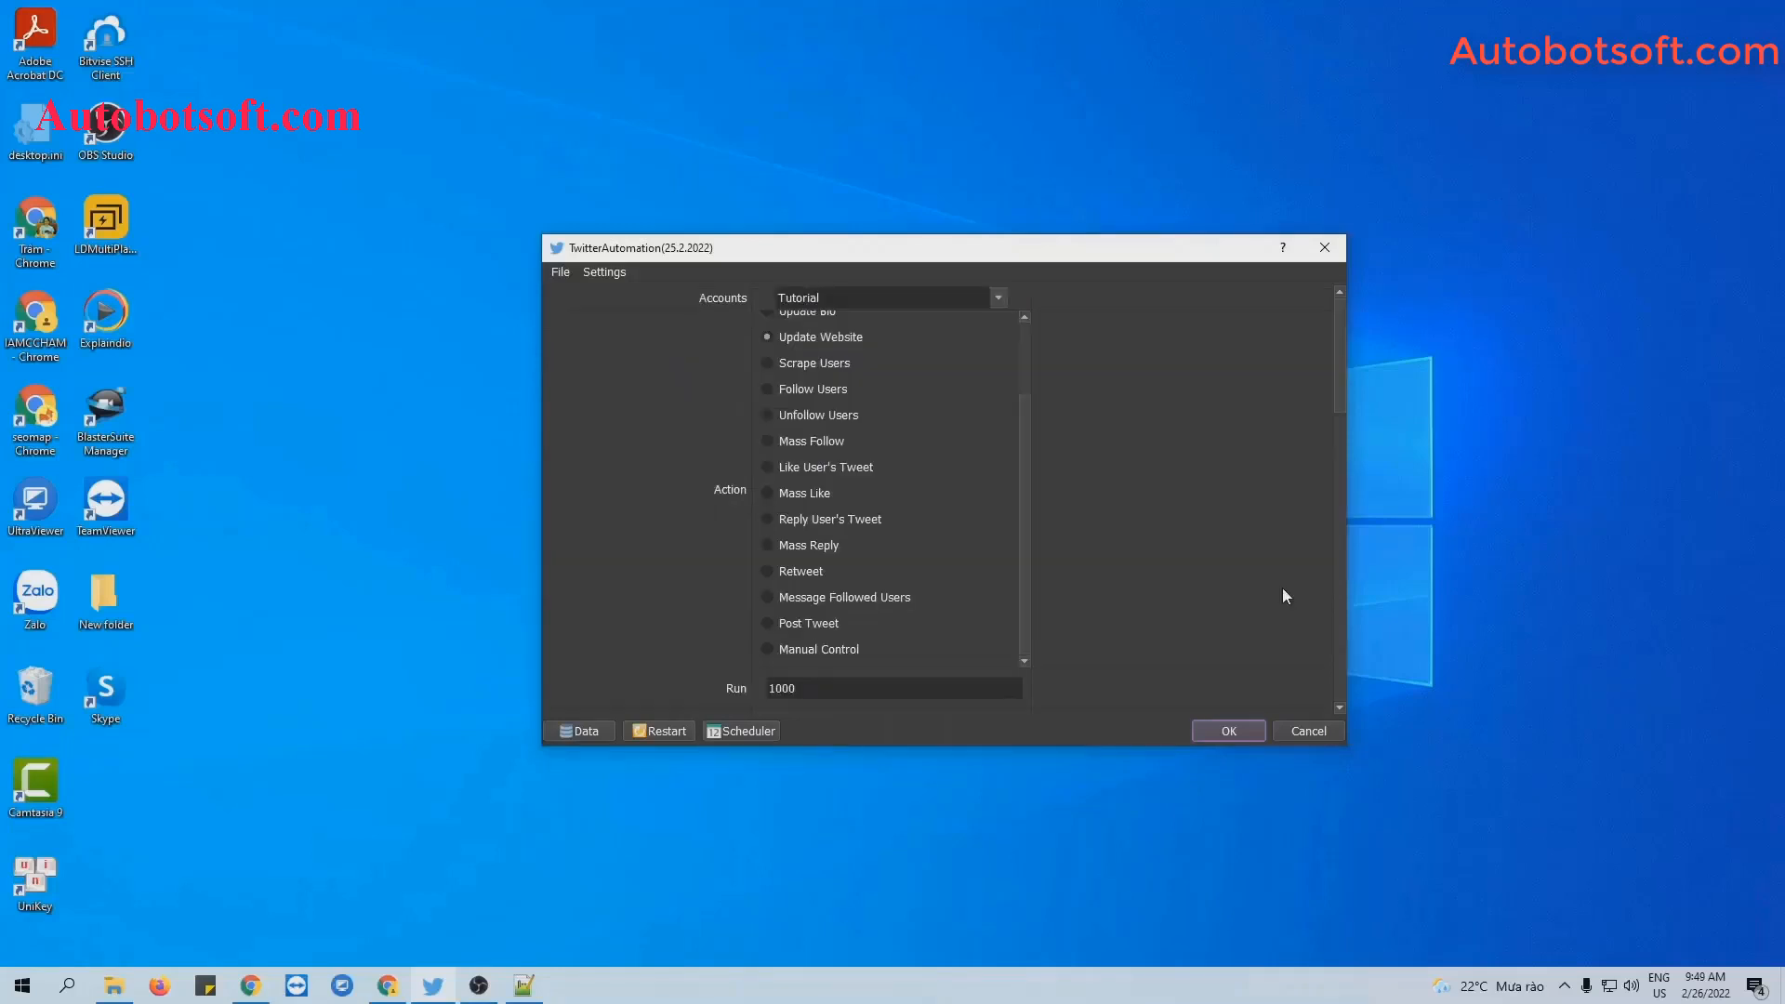
scroll(1023, 517, up, 2)
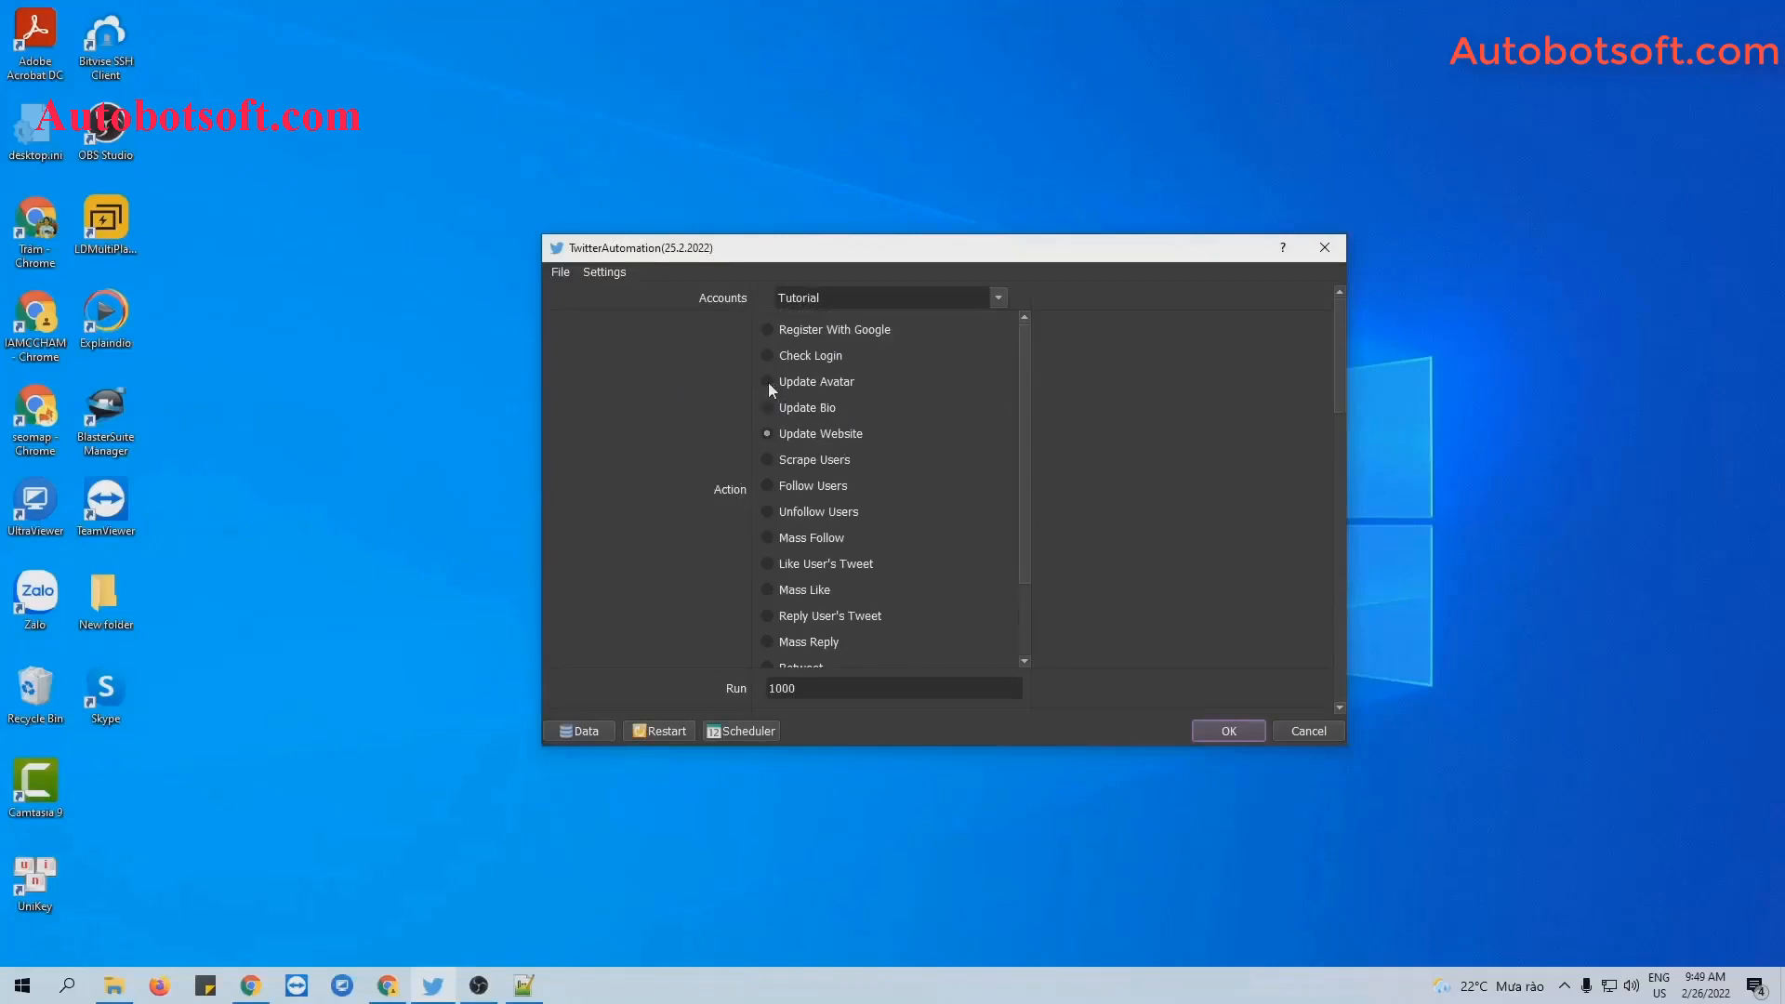
scroll(1270, 477, down, 10)
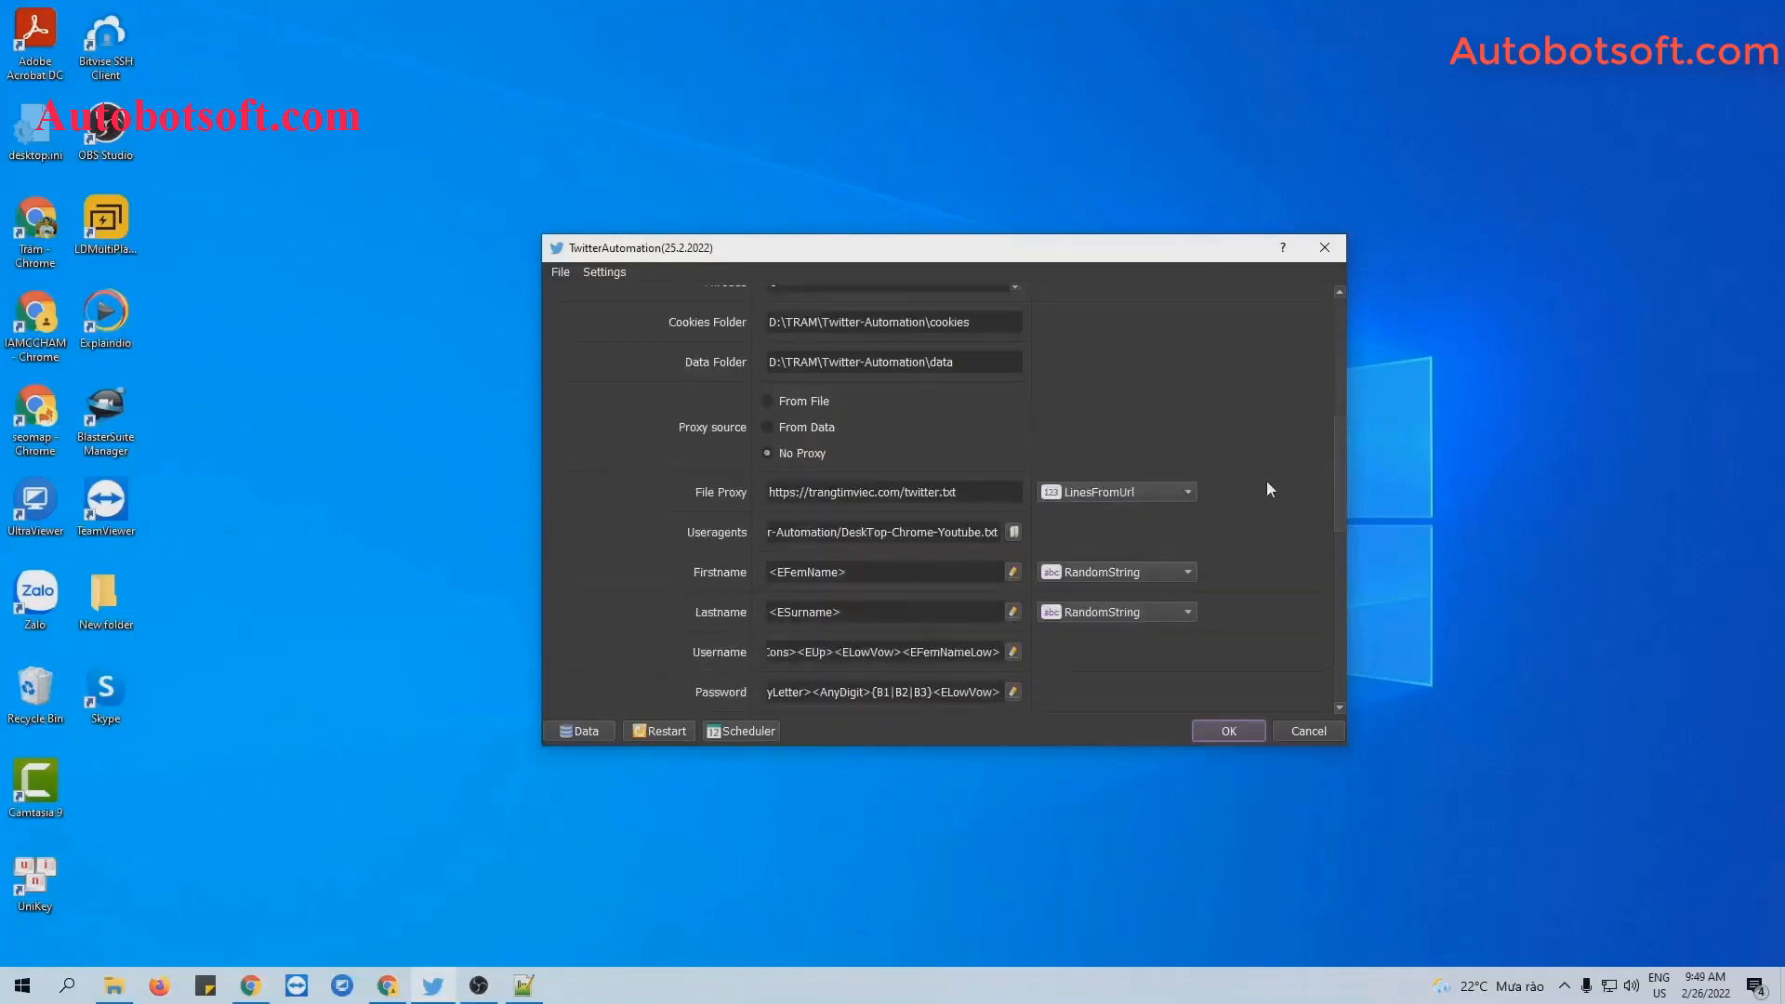
scroll(1268, 484, down, 5)
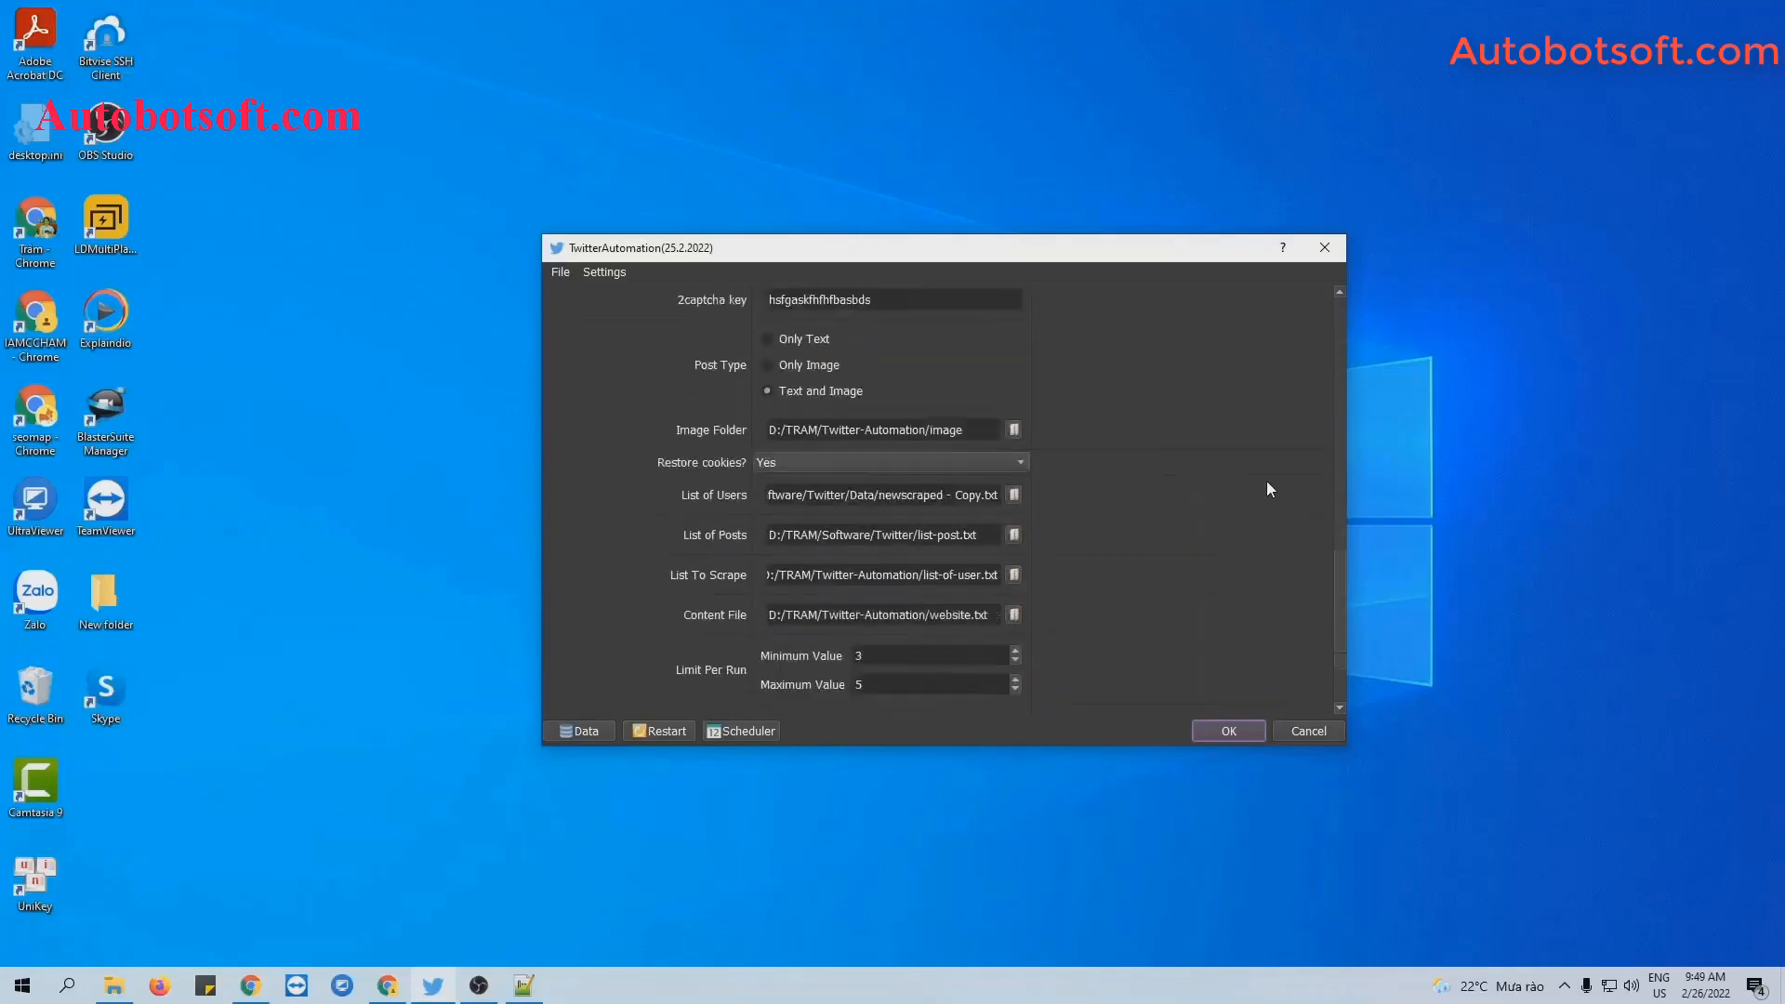
scroll(1270, 489, up, 2)
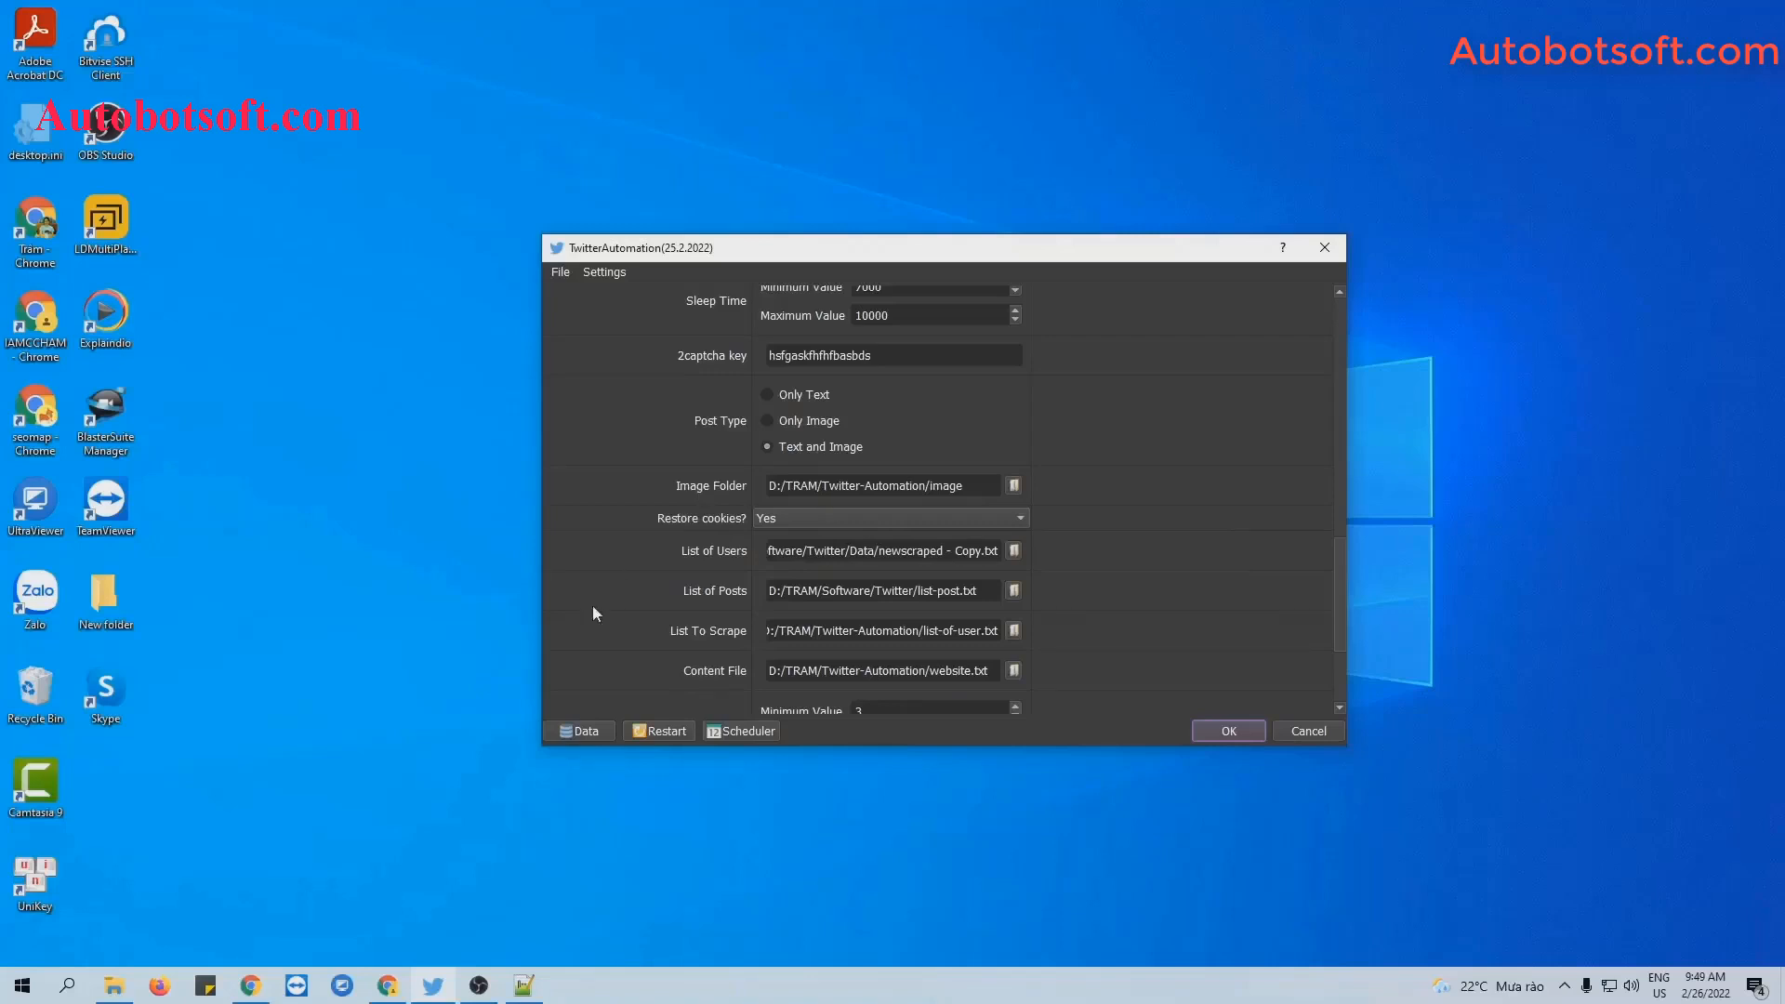
Create an 'image' folder in Twitter-Automation and paste the 14 jpg pictures into it.
click(113, 986)
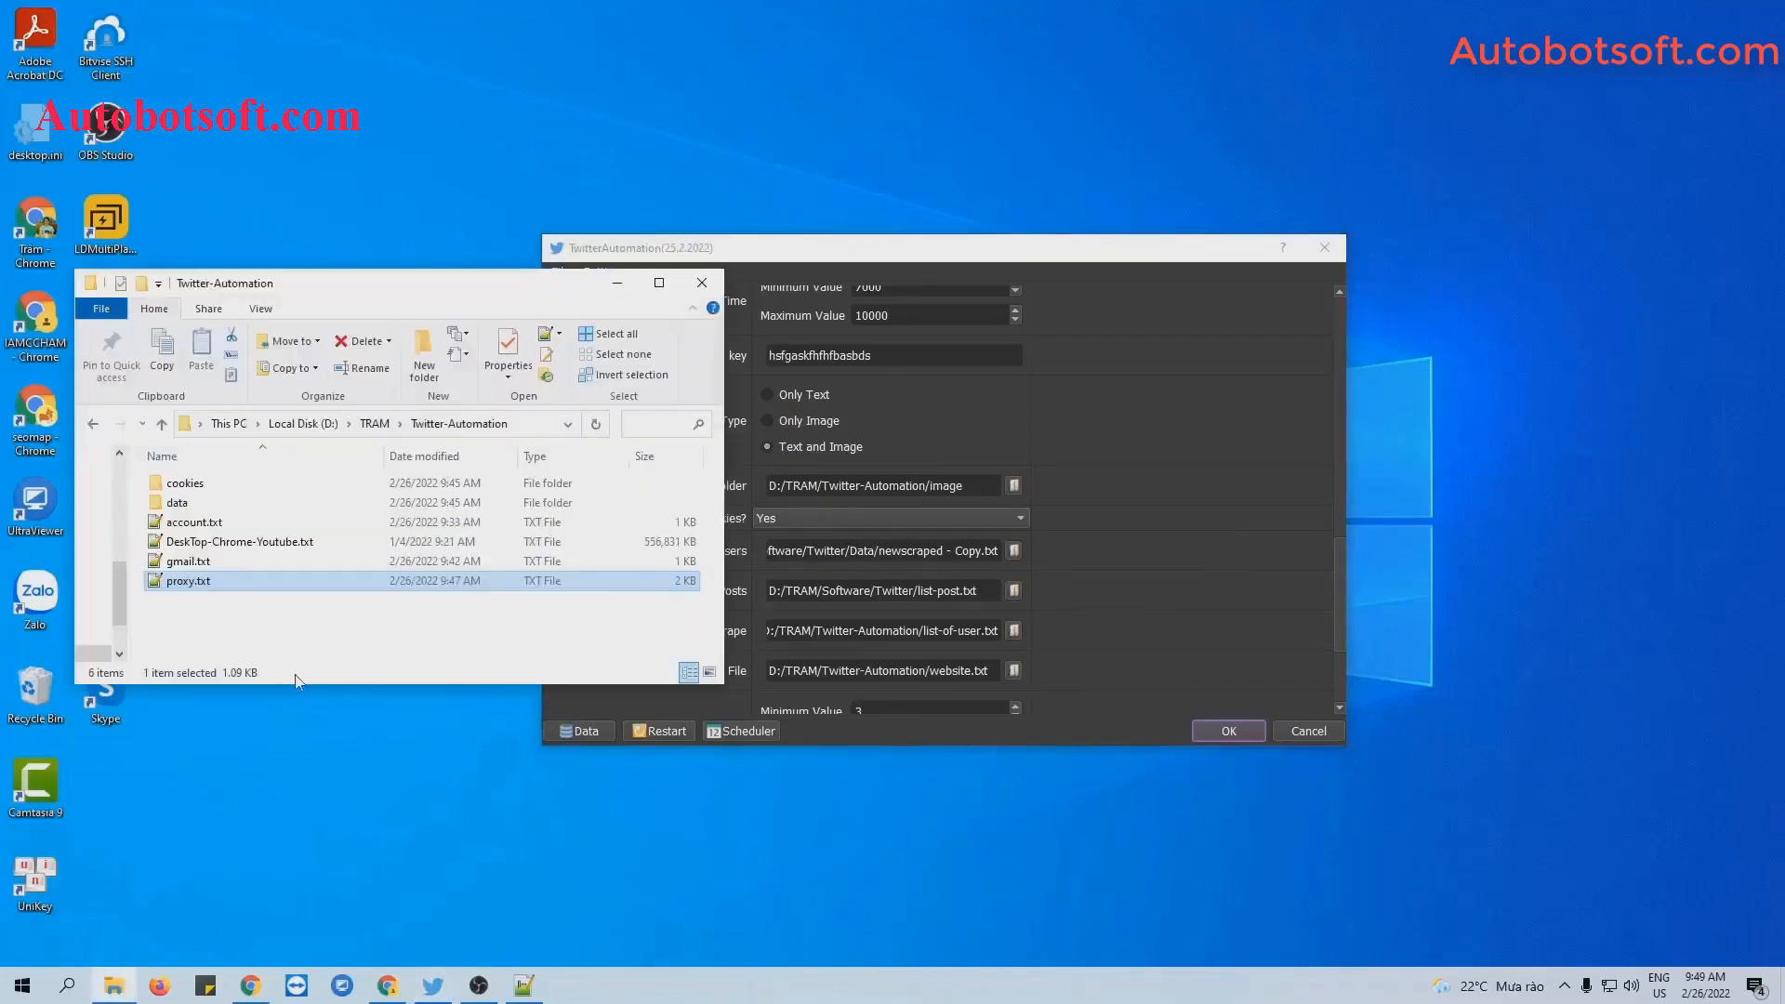
right_click(297, 632)
mouse_move(344, 877)
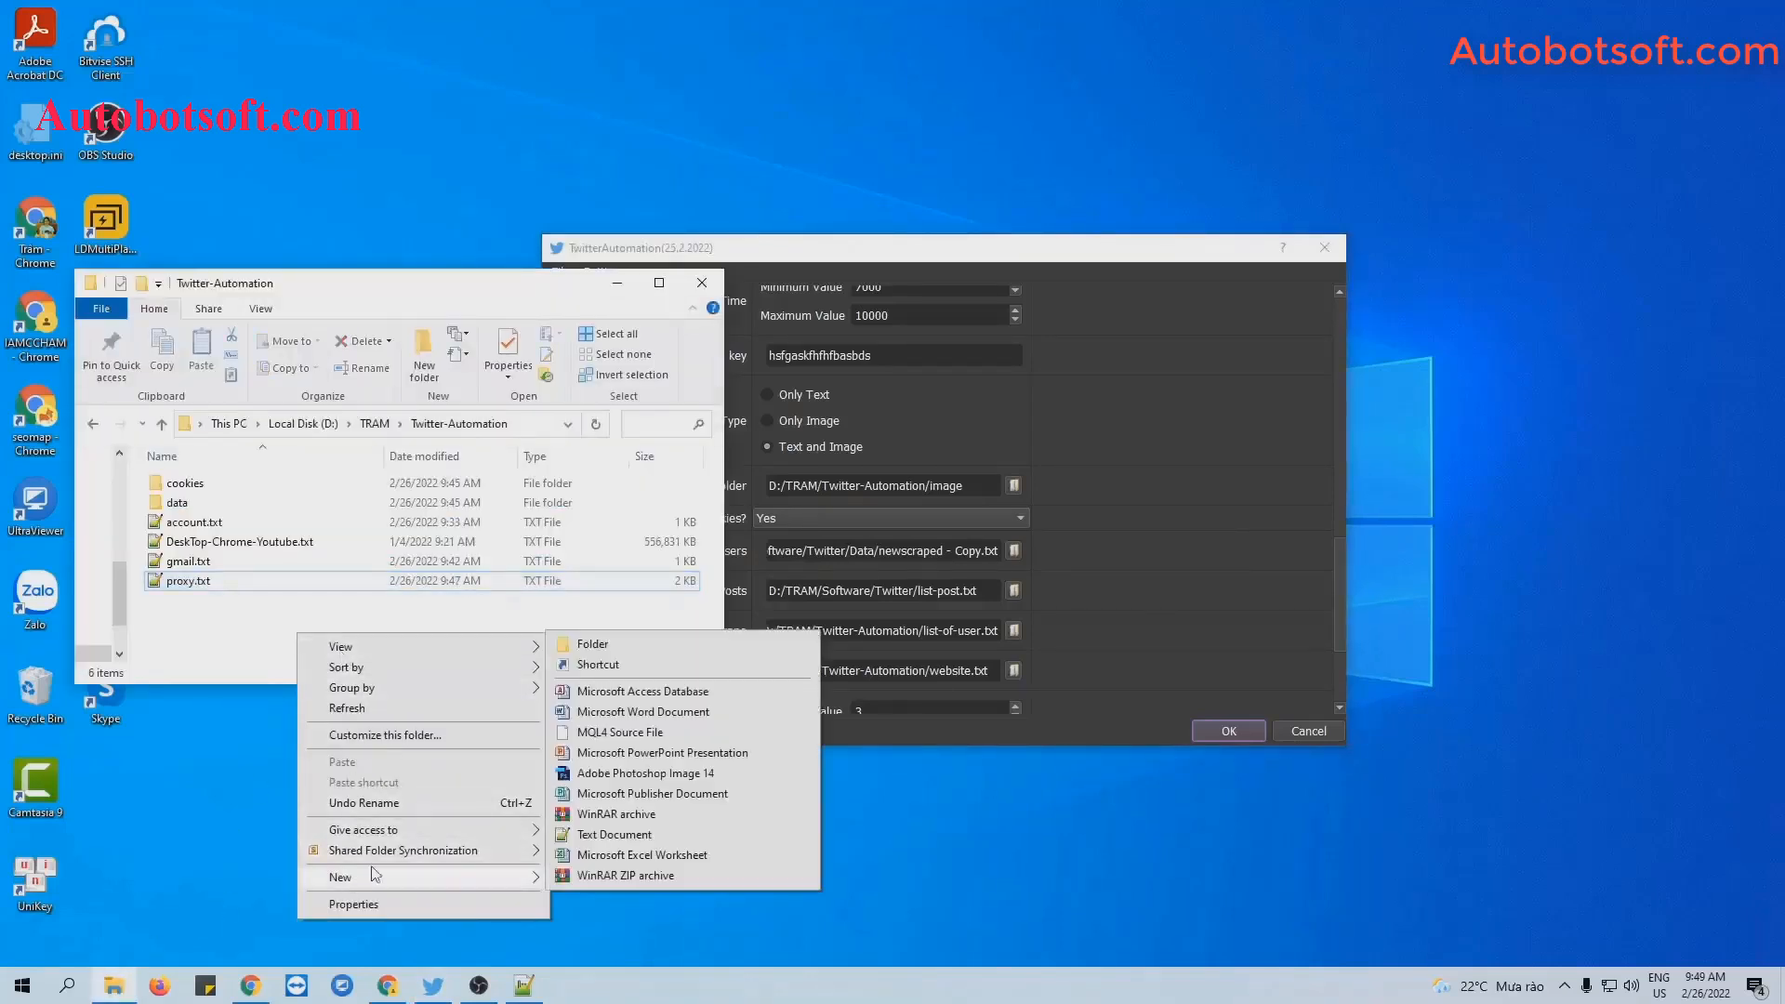
click(592, 645)
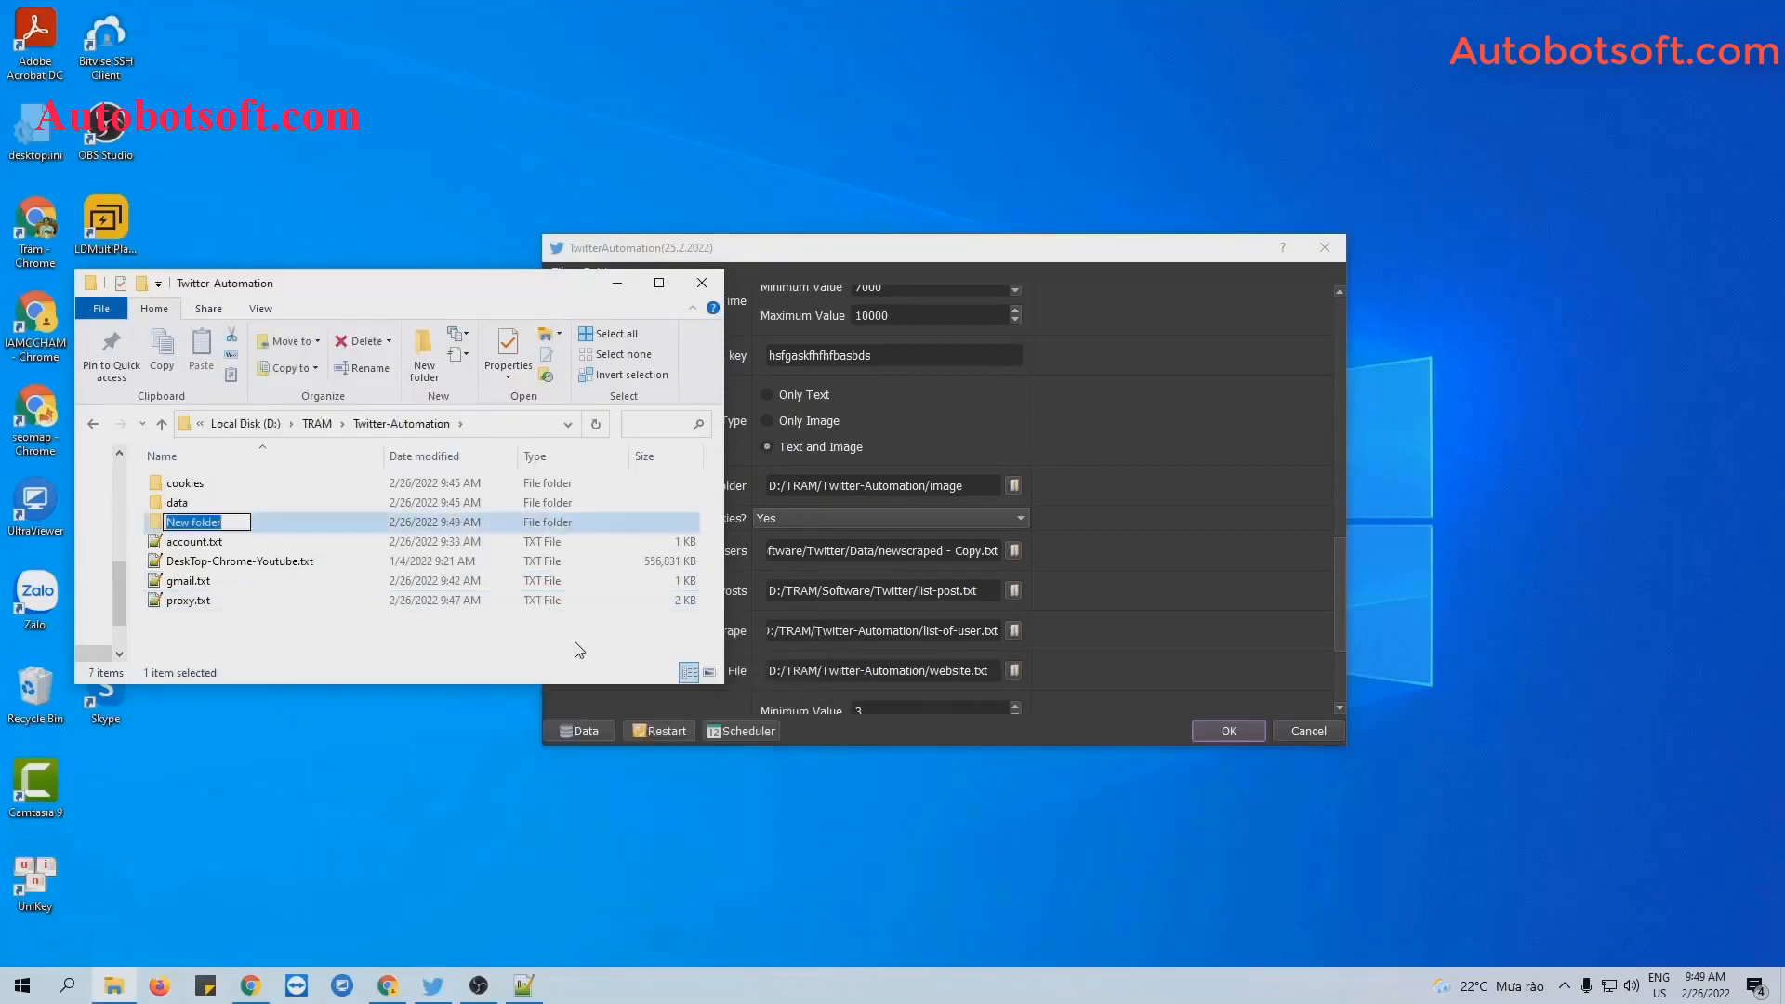
key(BackSpace)
text(image)
key(Return)
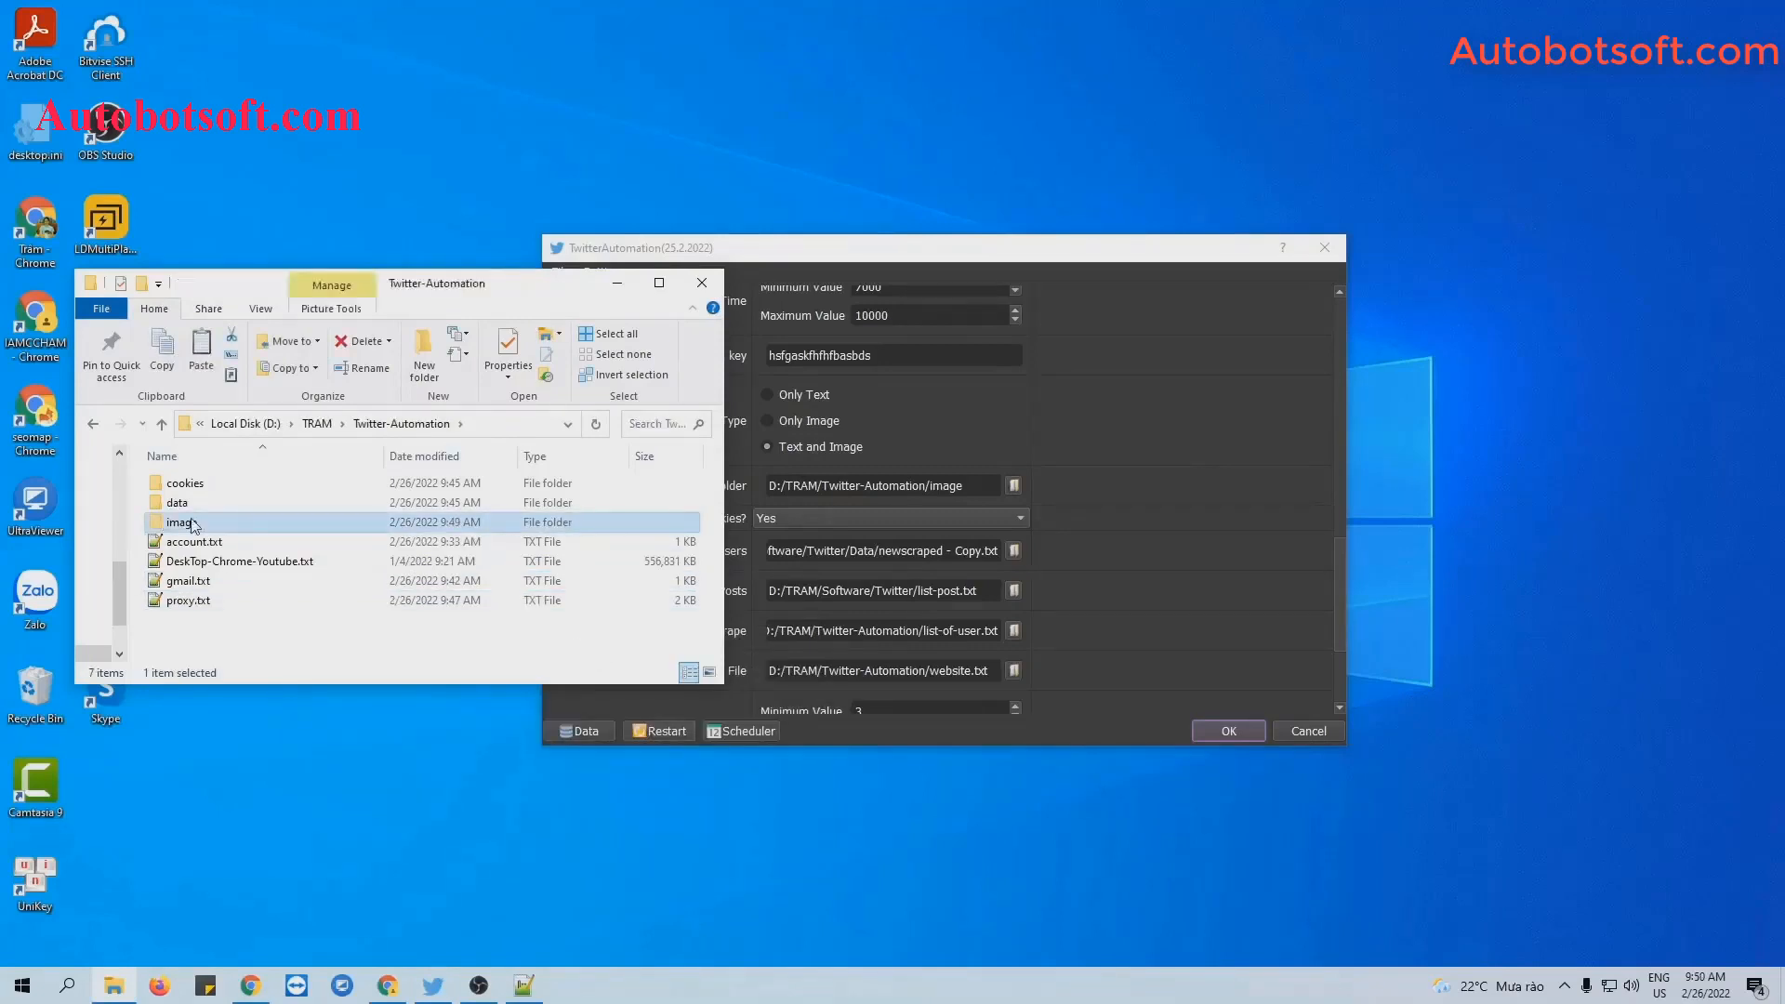
double_click(200, 522)
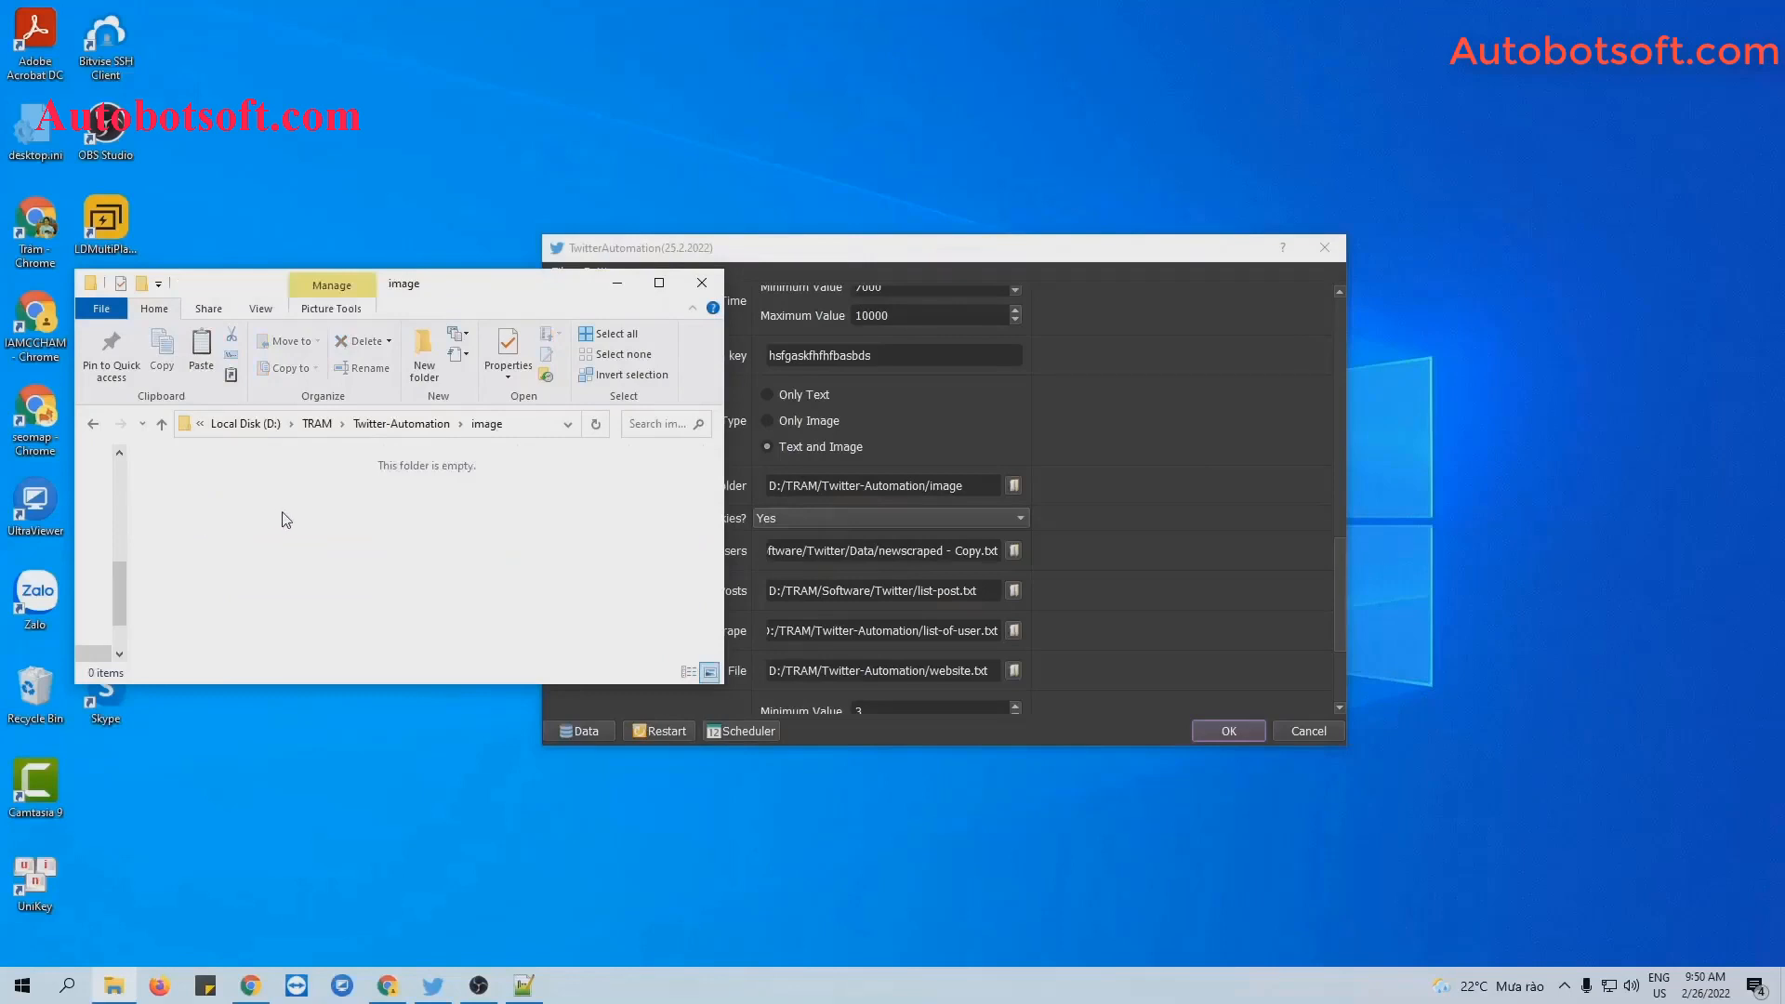
key(ctrl+v)
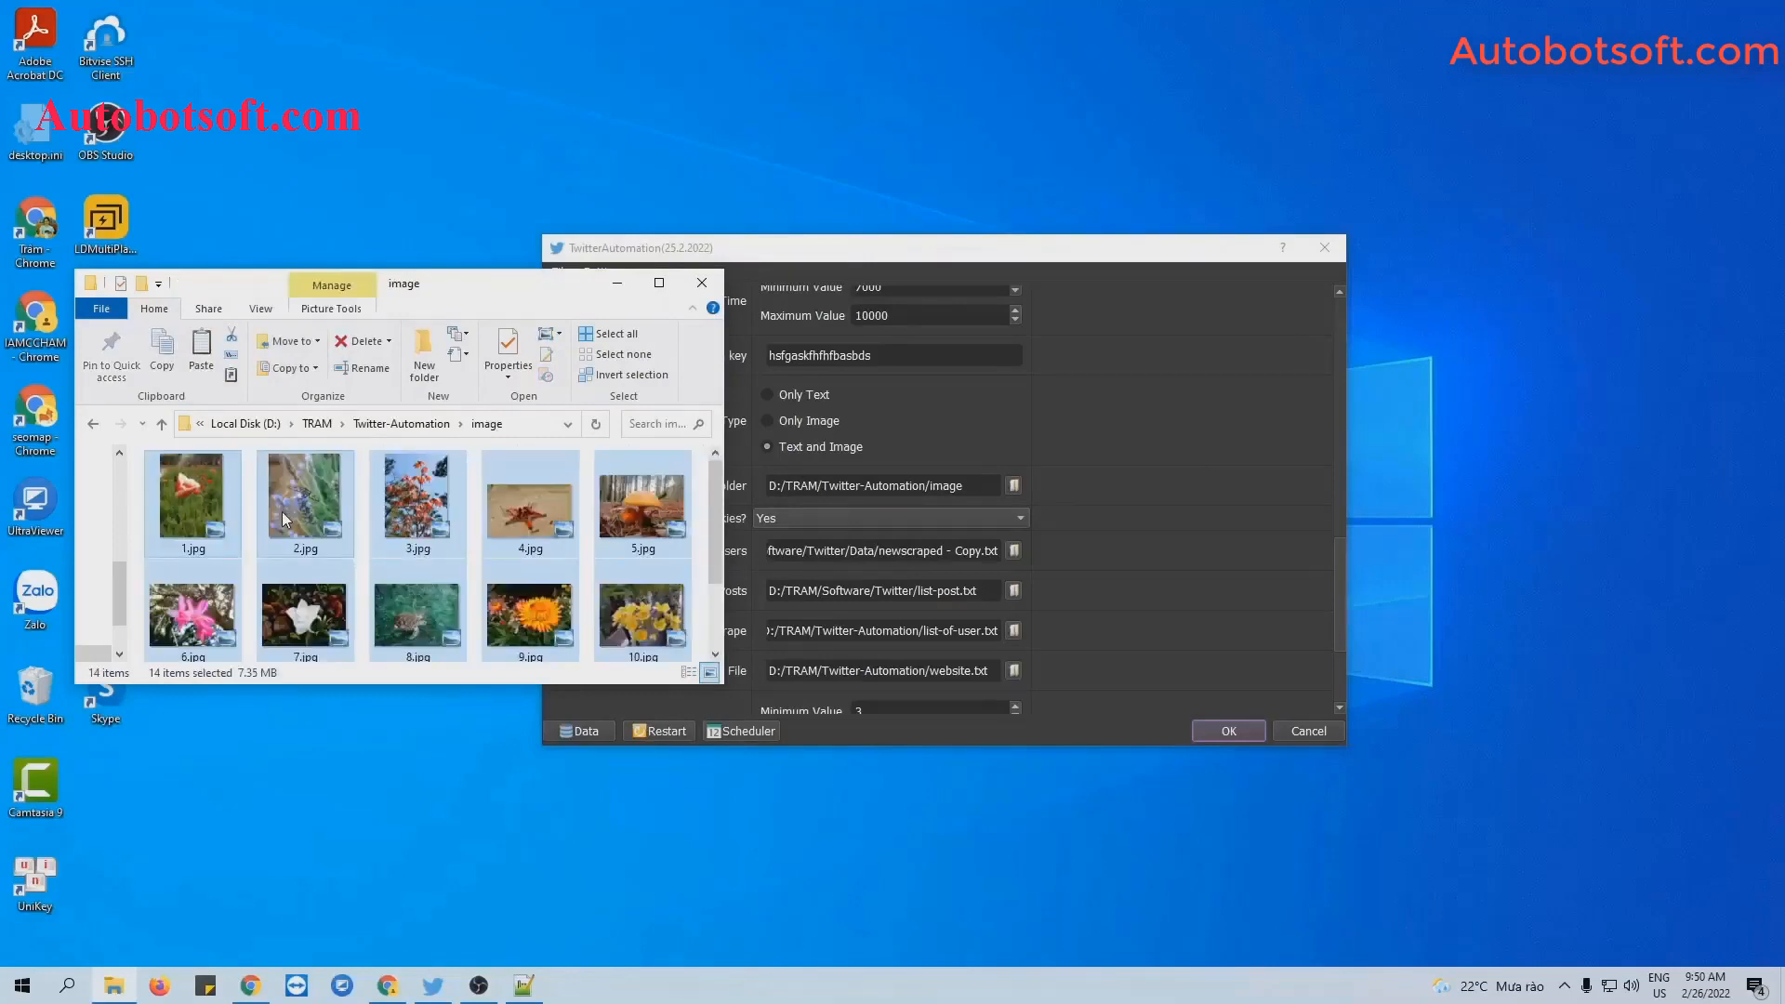
Set the Image Folder to image and confirm the settings with OK to start the run.
click(617, 284)
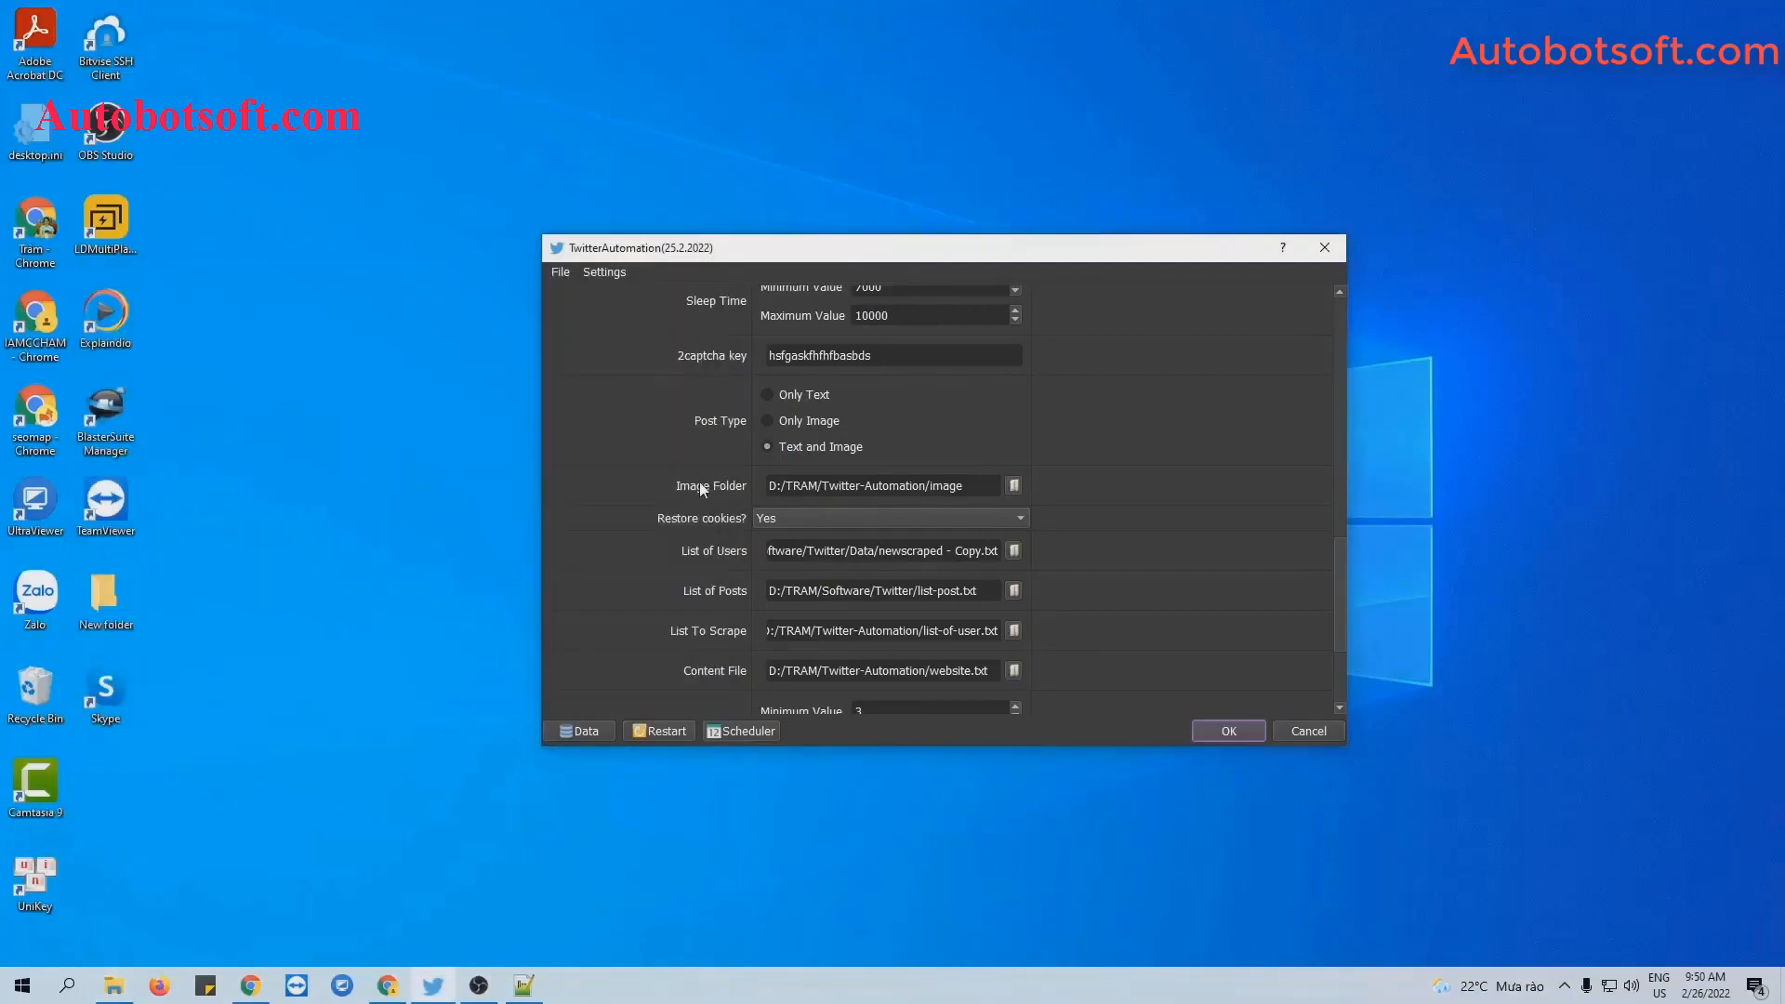
click(1012, 484)
click(741, 434)
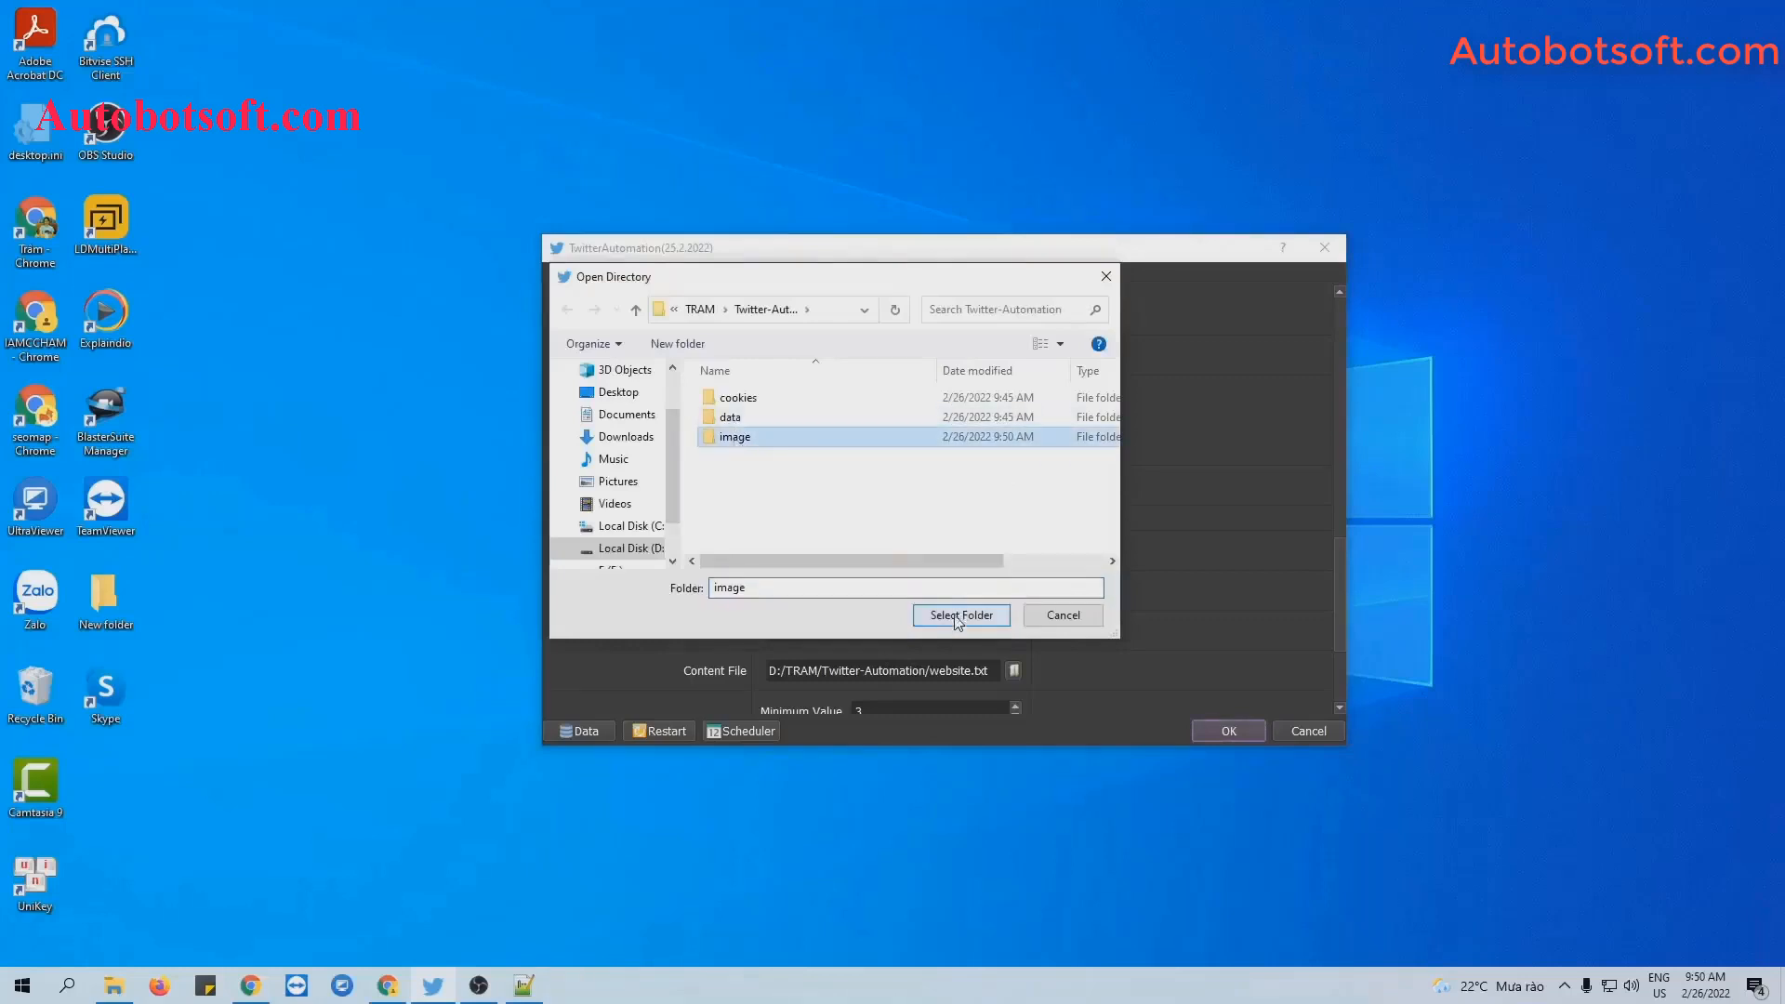
click(958, 616)
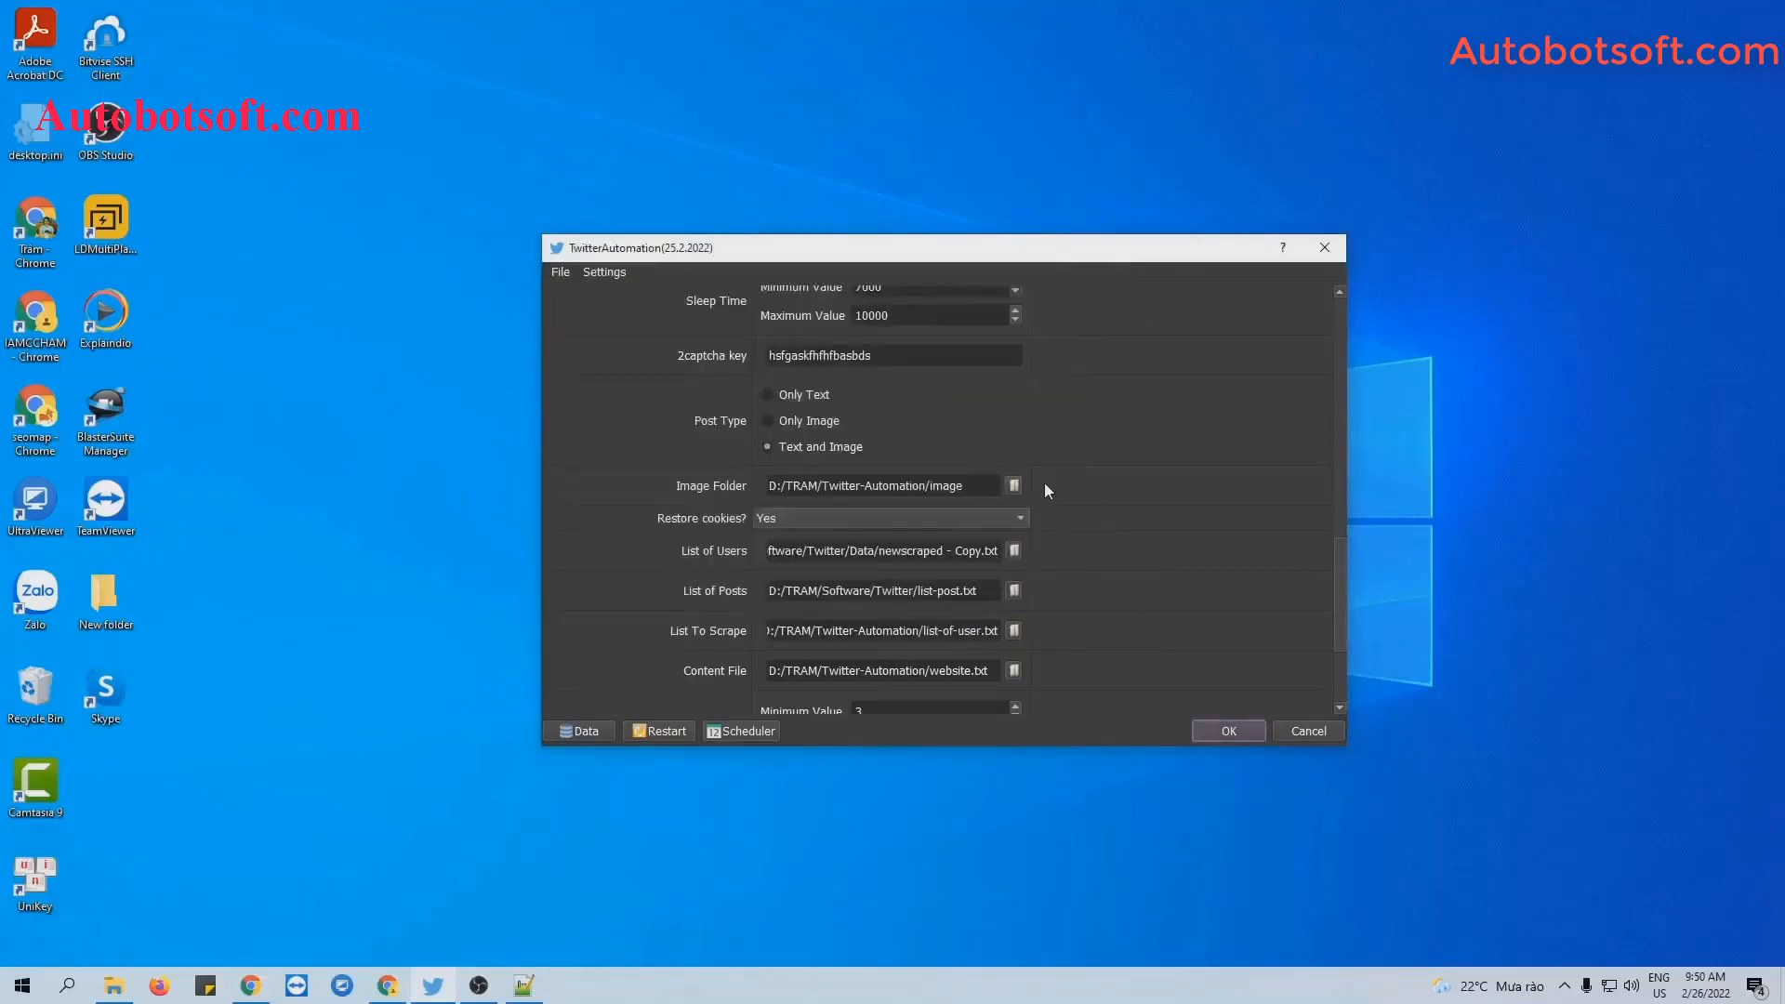
click(1218, 727)
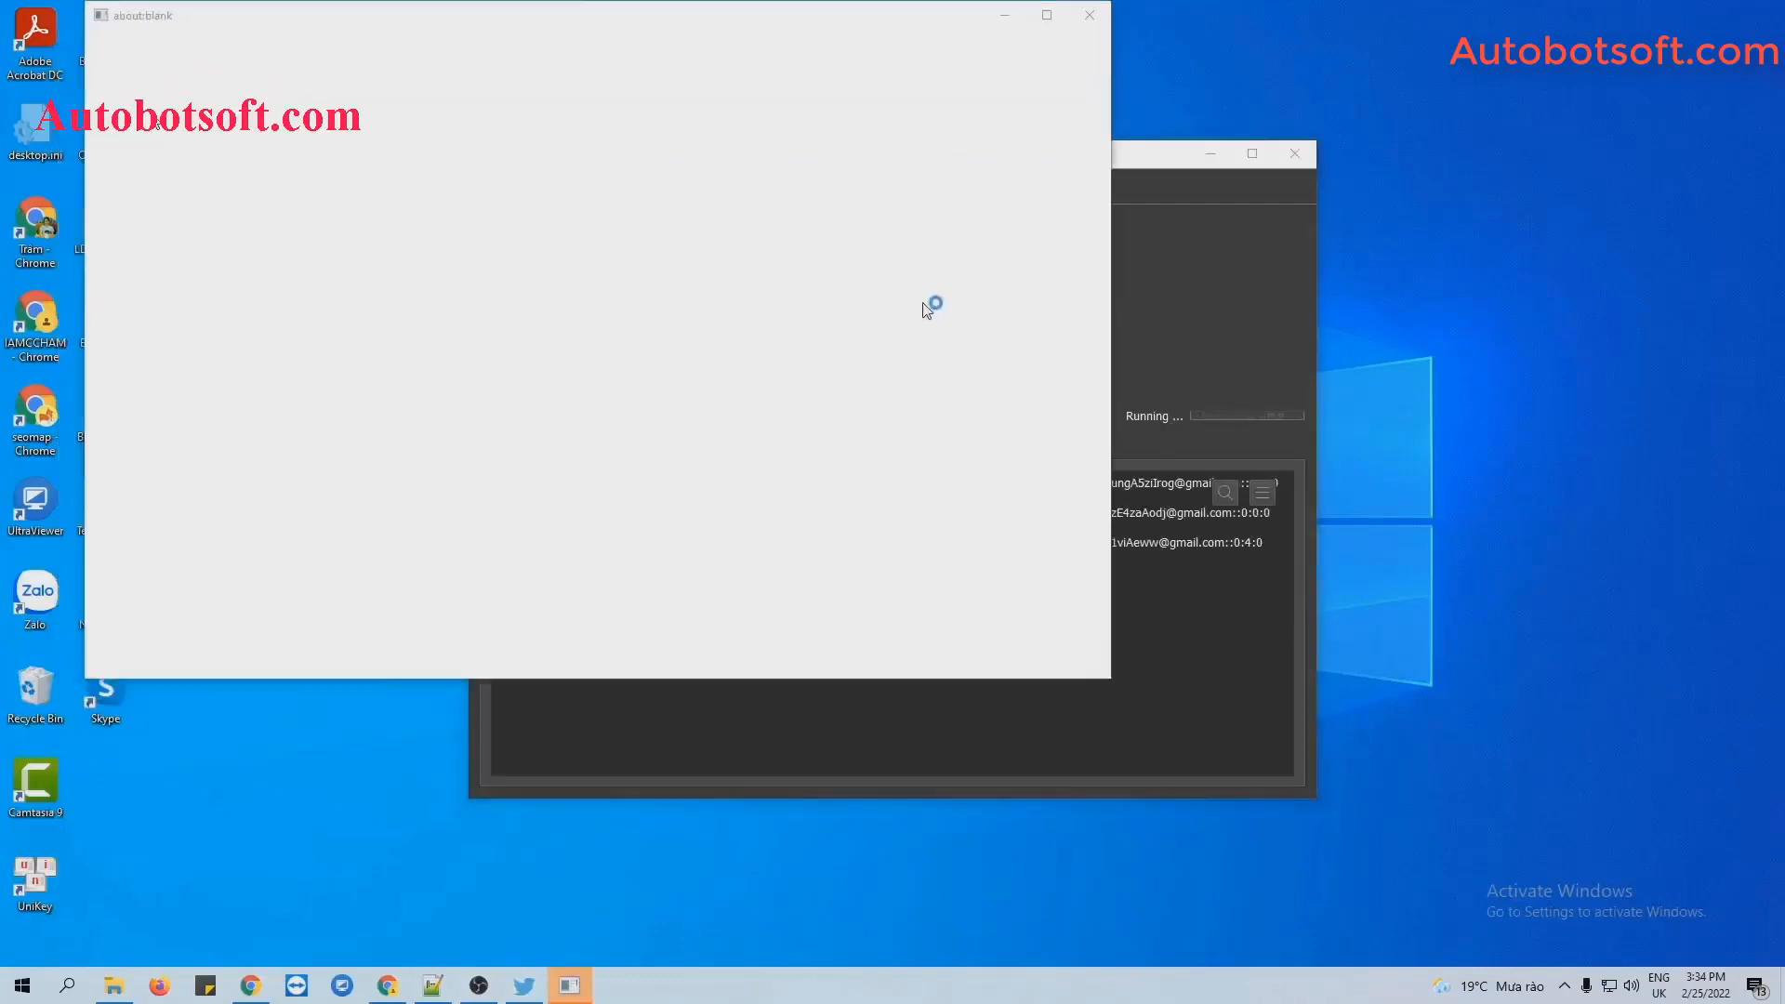
Tile the automation and three Twitter browser windows side by side, then widen two browsers.
click(1154, 298)
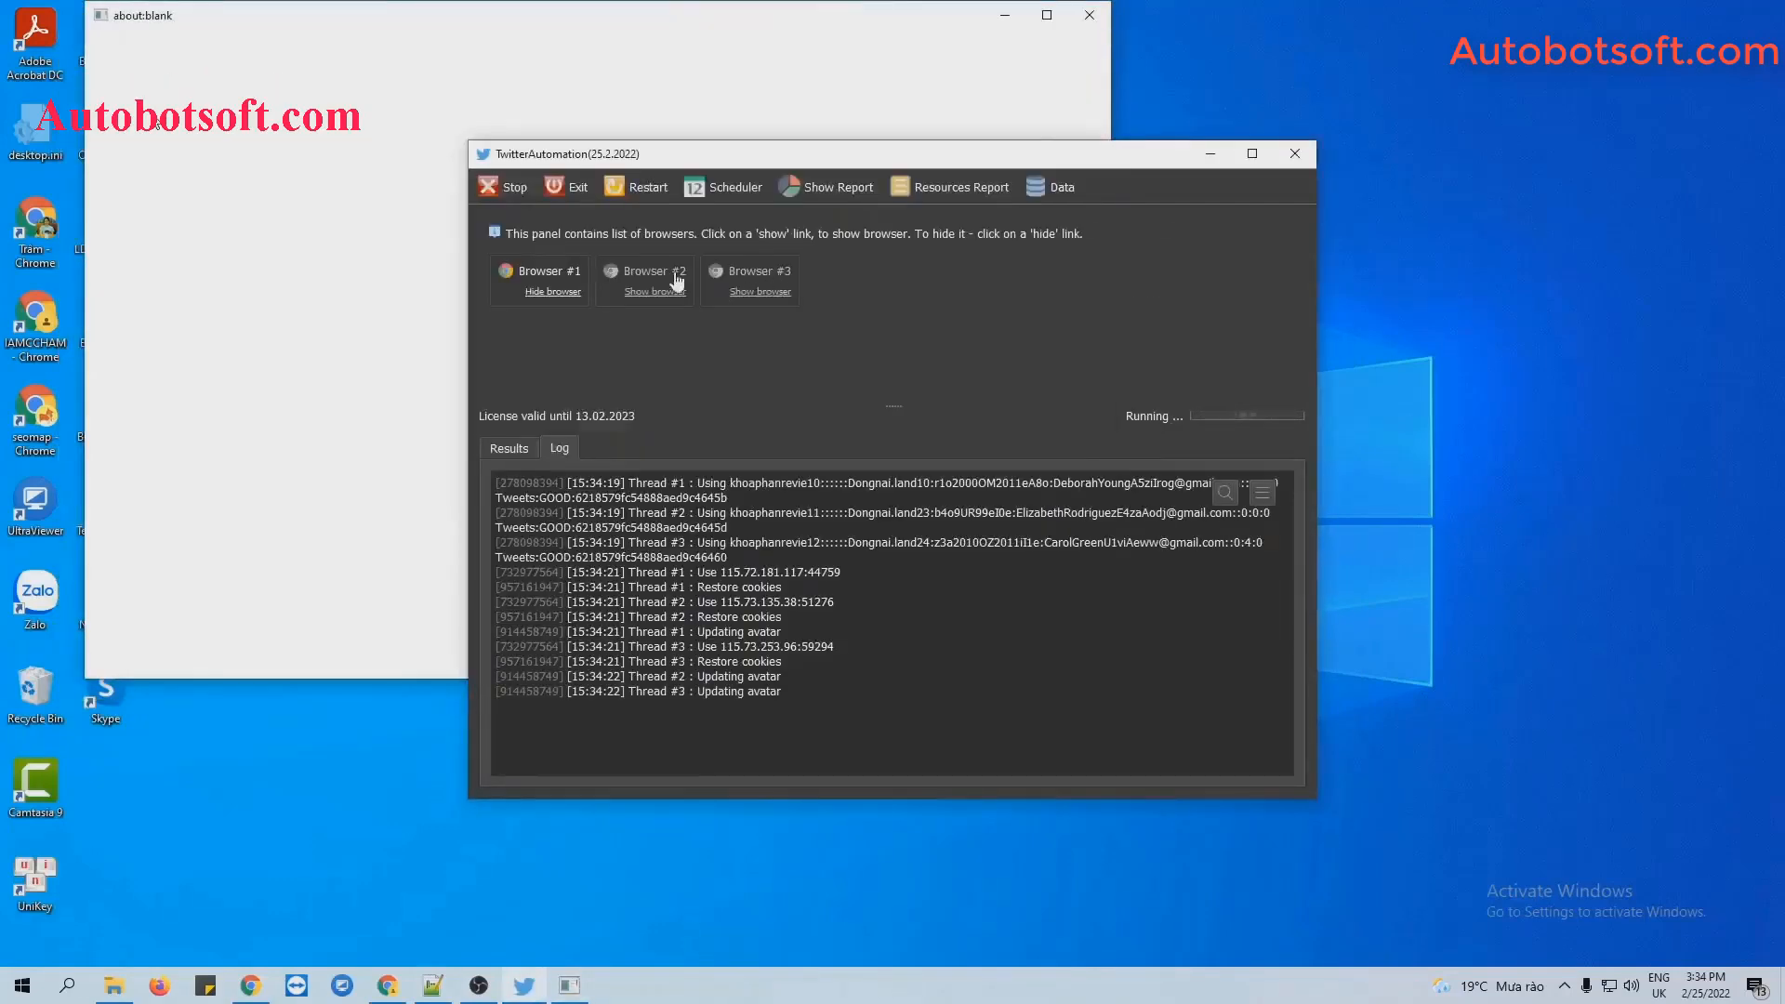
click(675, 287)
click(1099, 276)
click(781, 293)
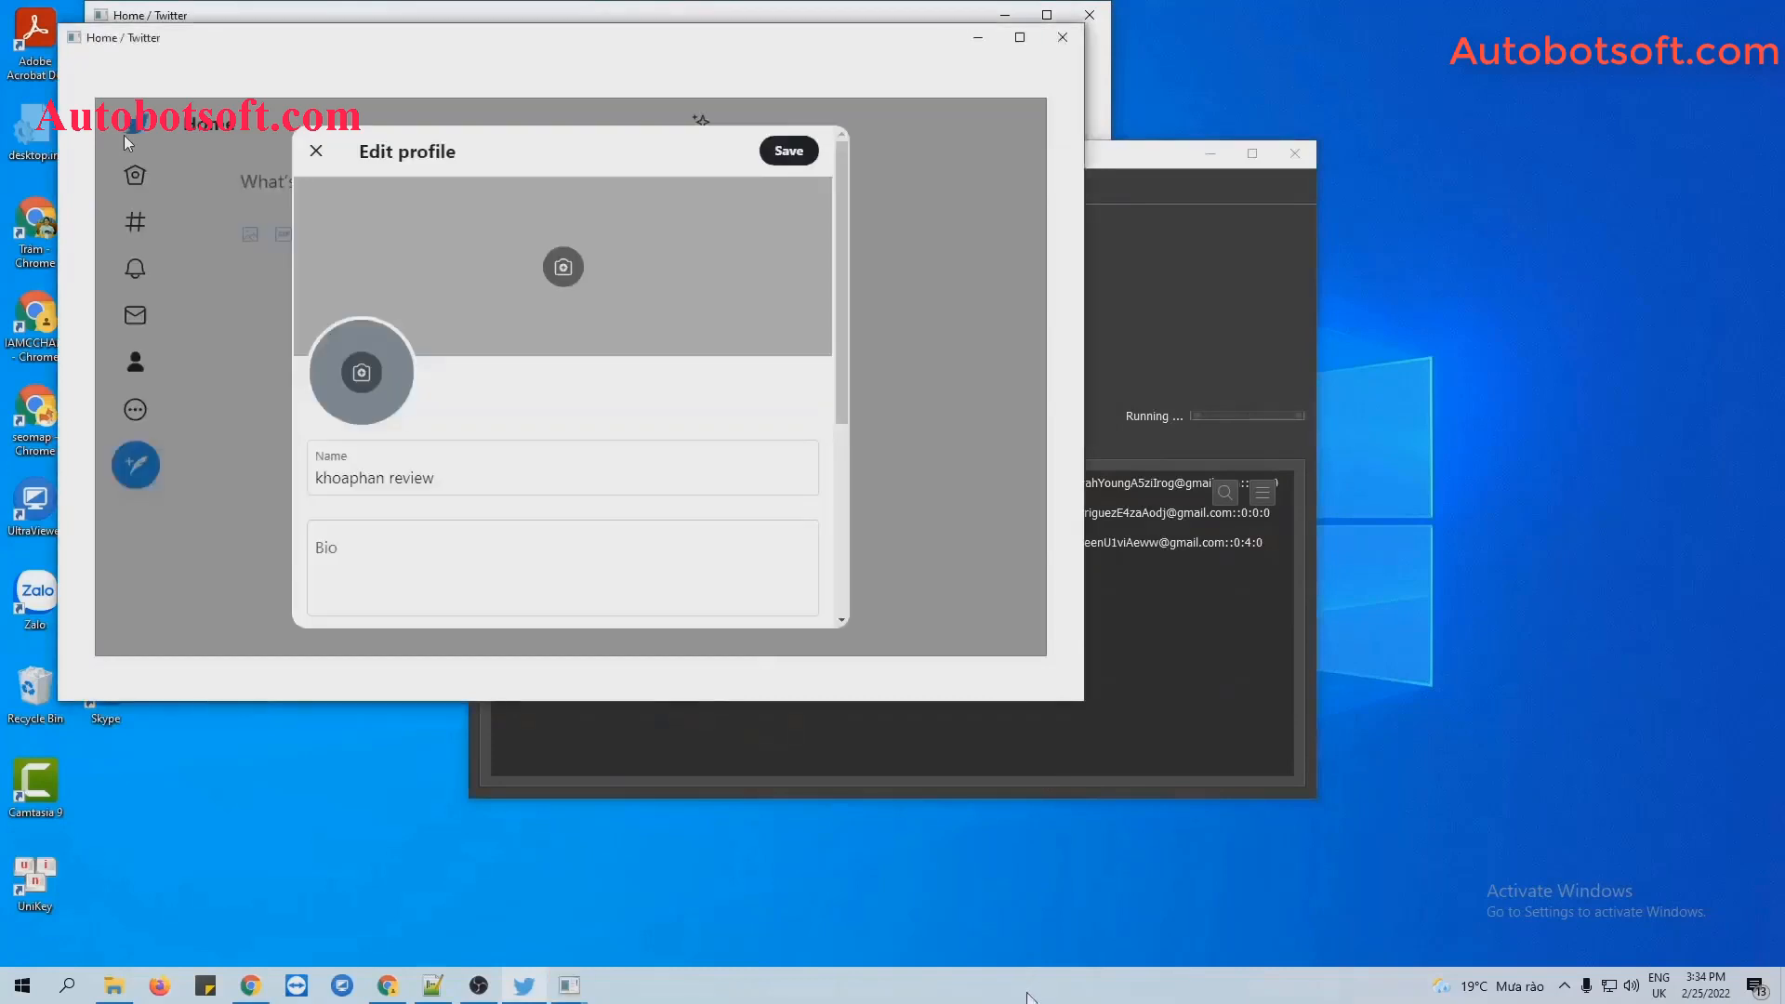
right_click(1030, 987)
click(1140, 802)
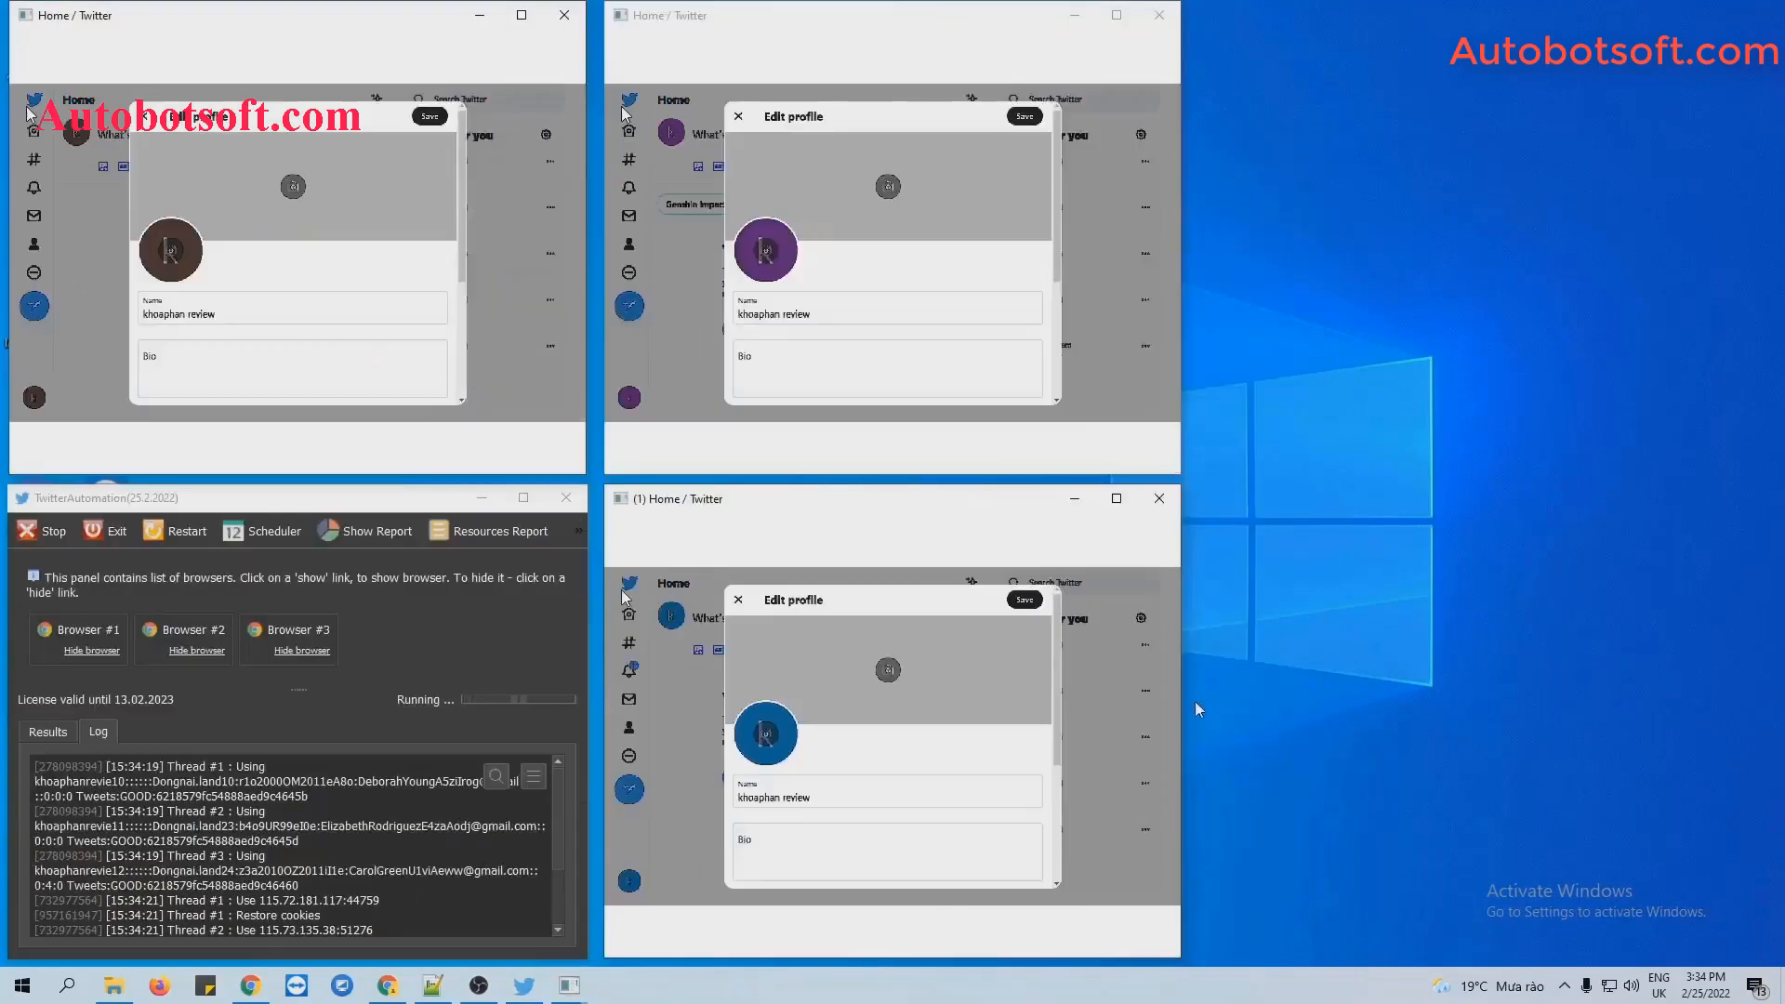
drag(1615, 729, 1699, 729)
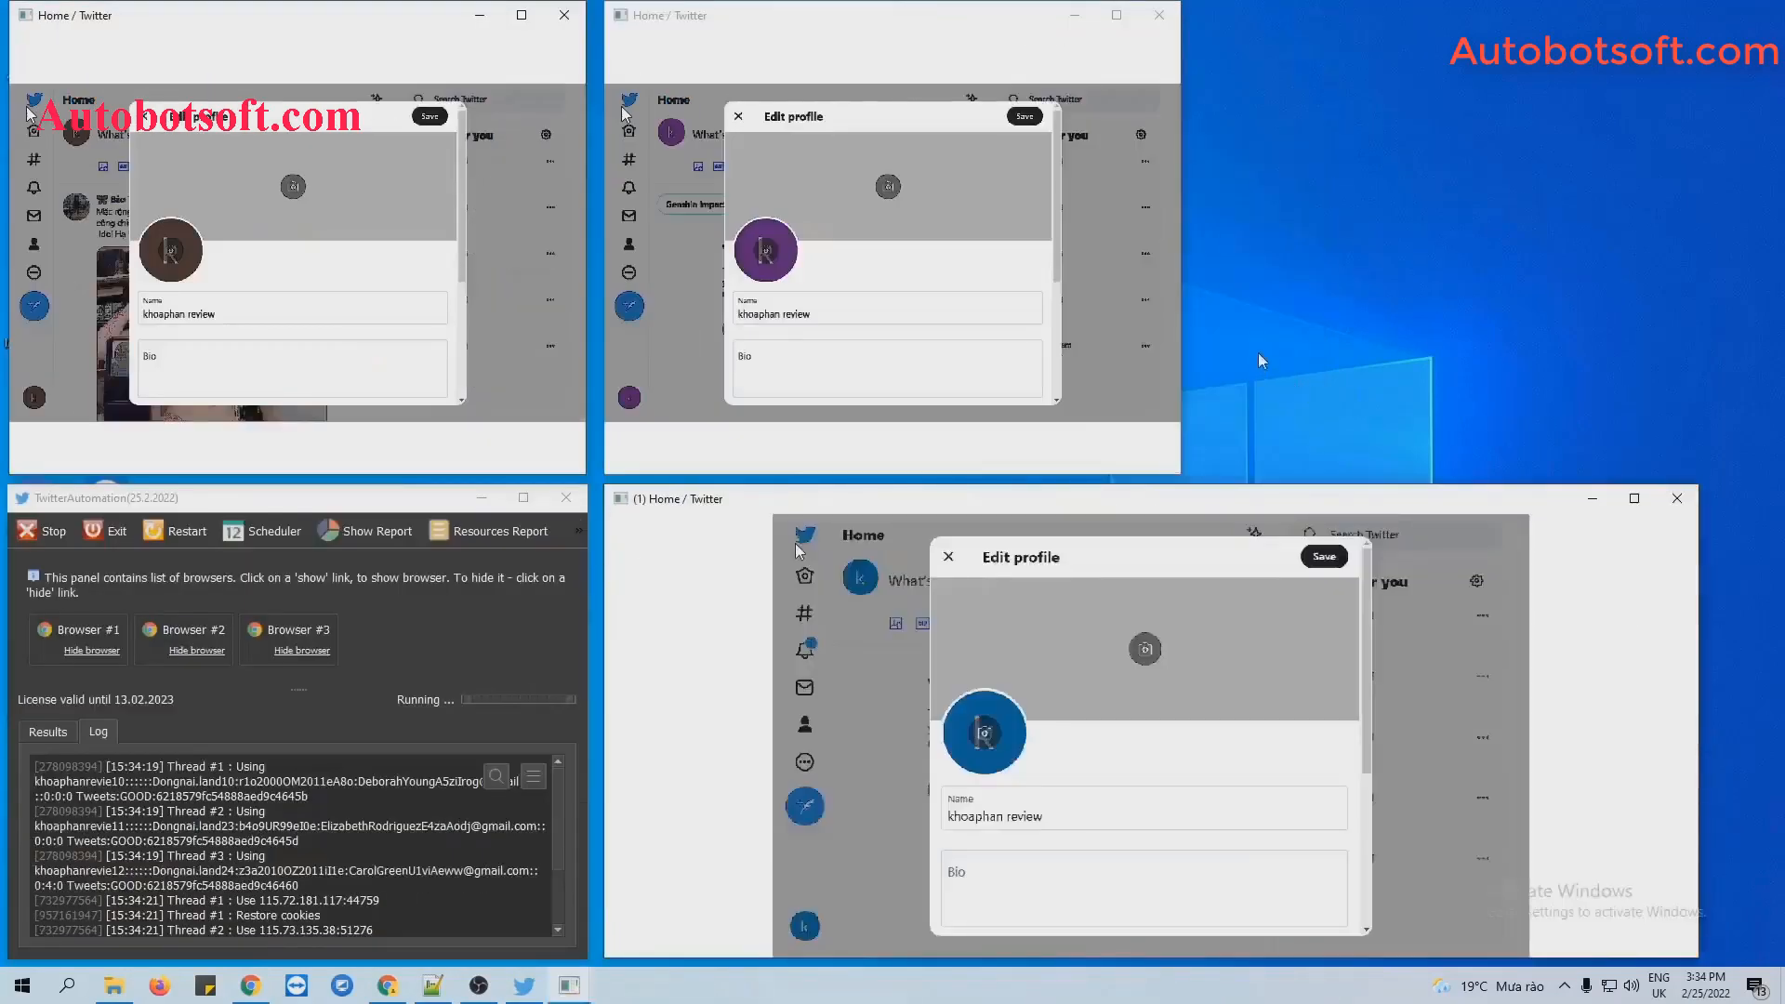
drag(1183, 329, 1696, 329)
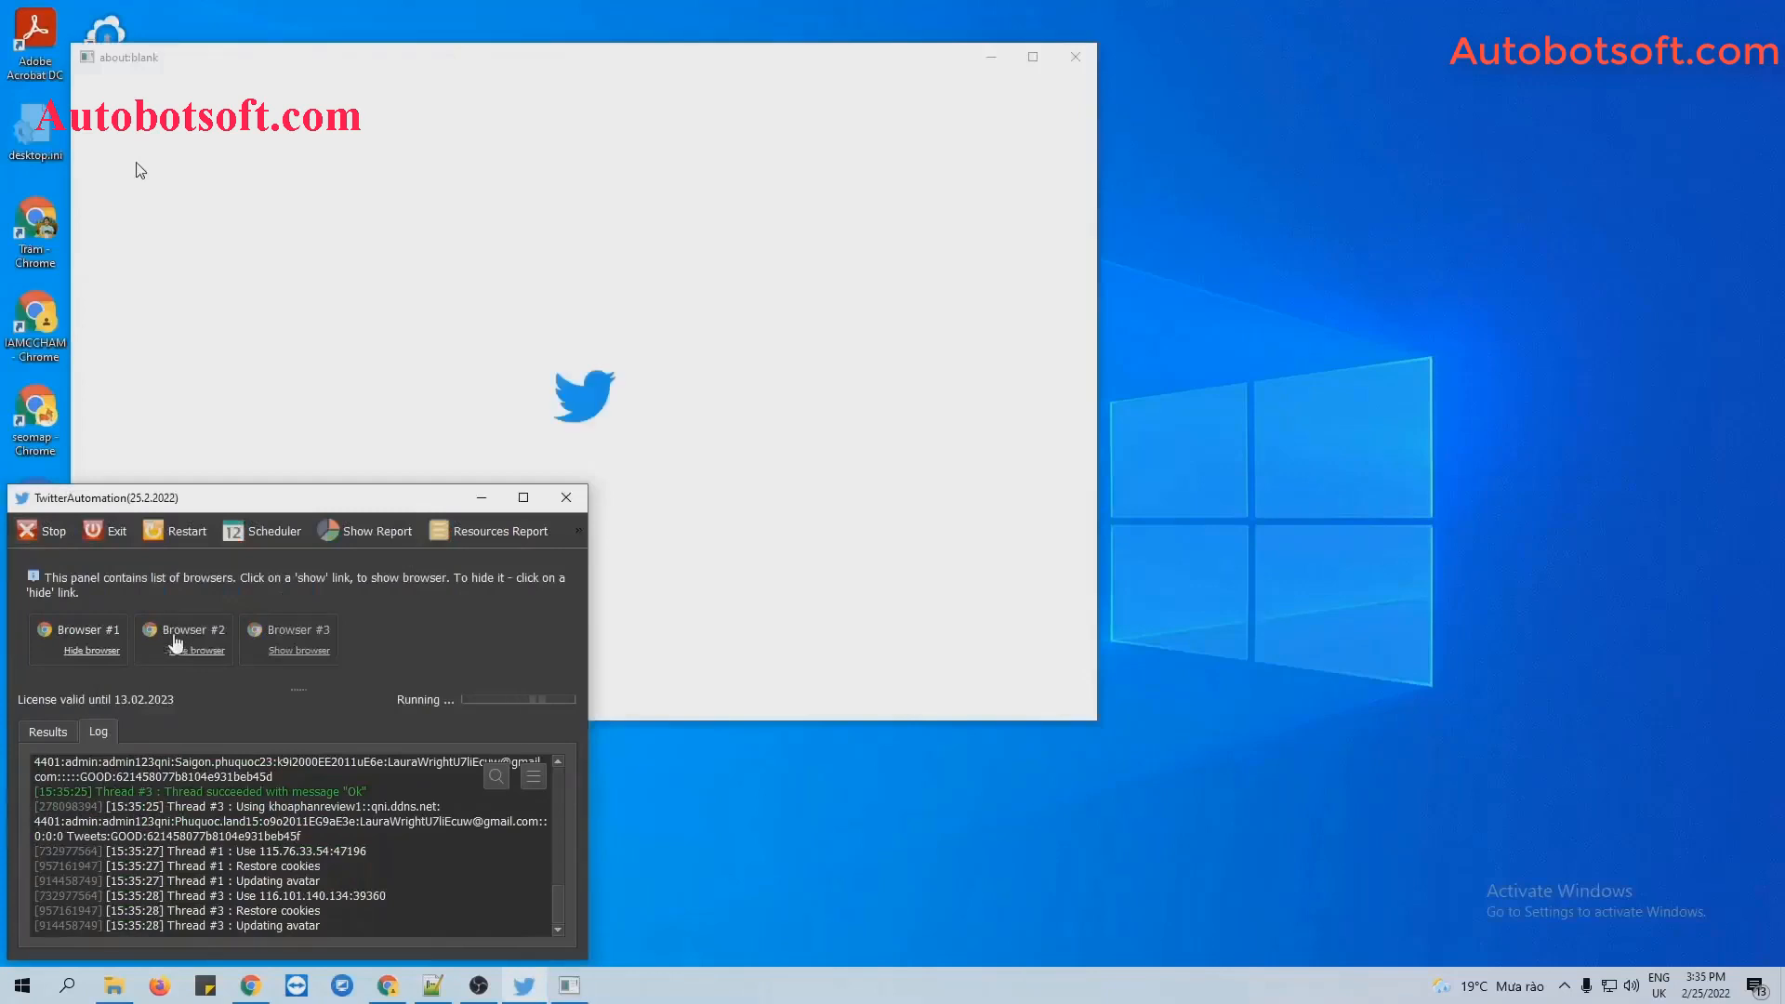
Tile the Twitter browser windows side by side, widen them, and apply the cropped avatar photo.
right_click(981, 988)
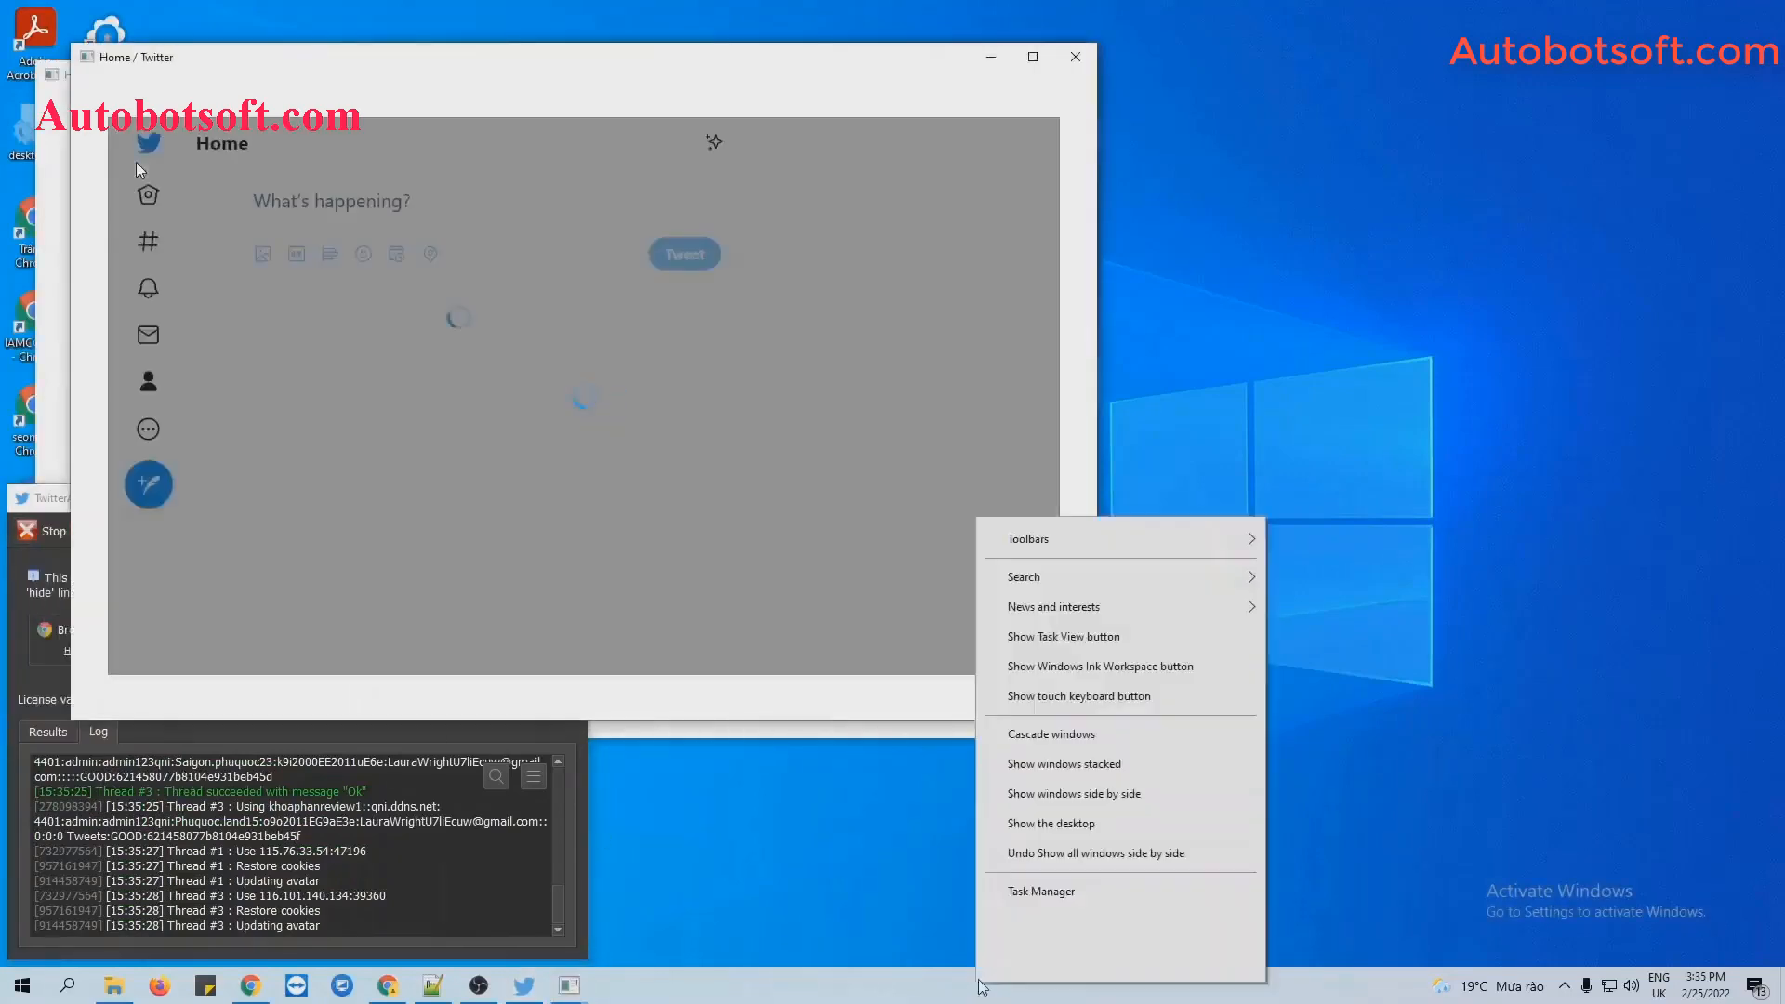
click(1074, 793)
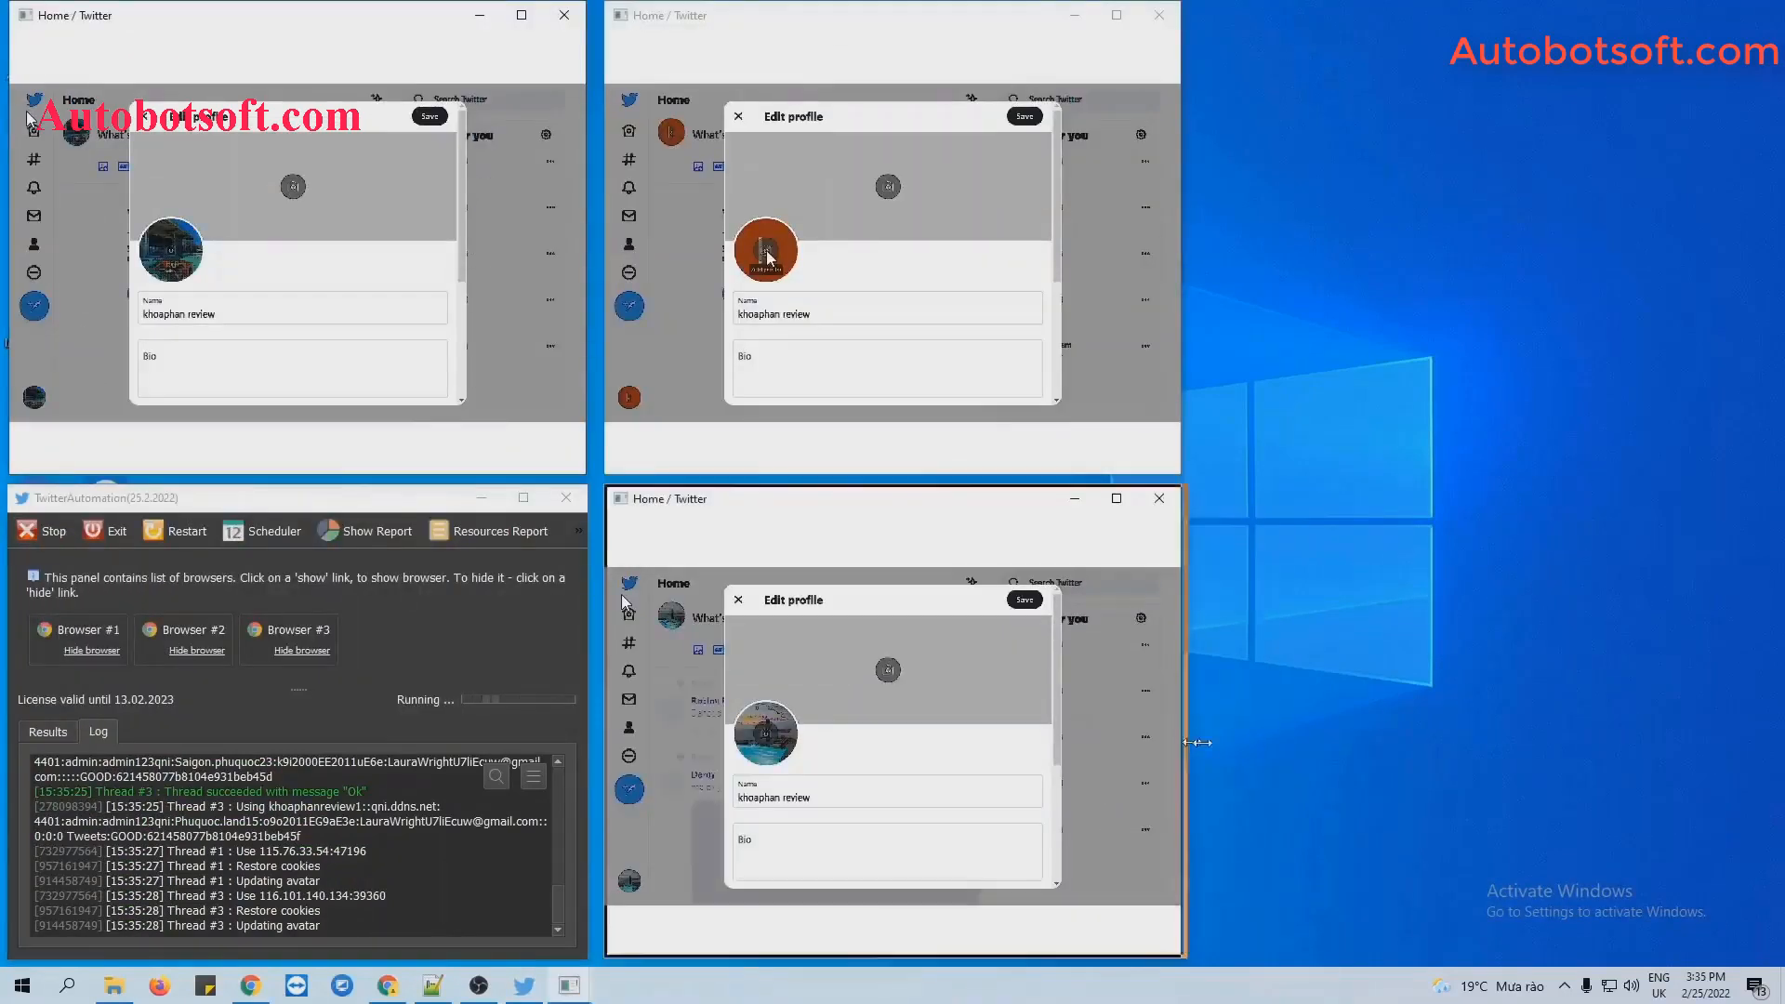
drag(1197, 742, 1734, 741)
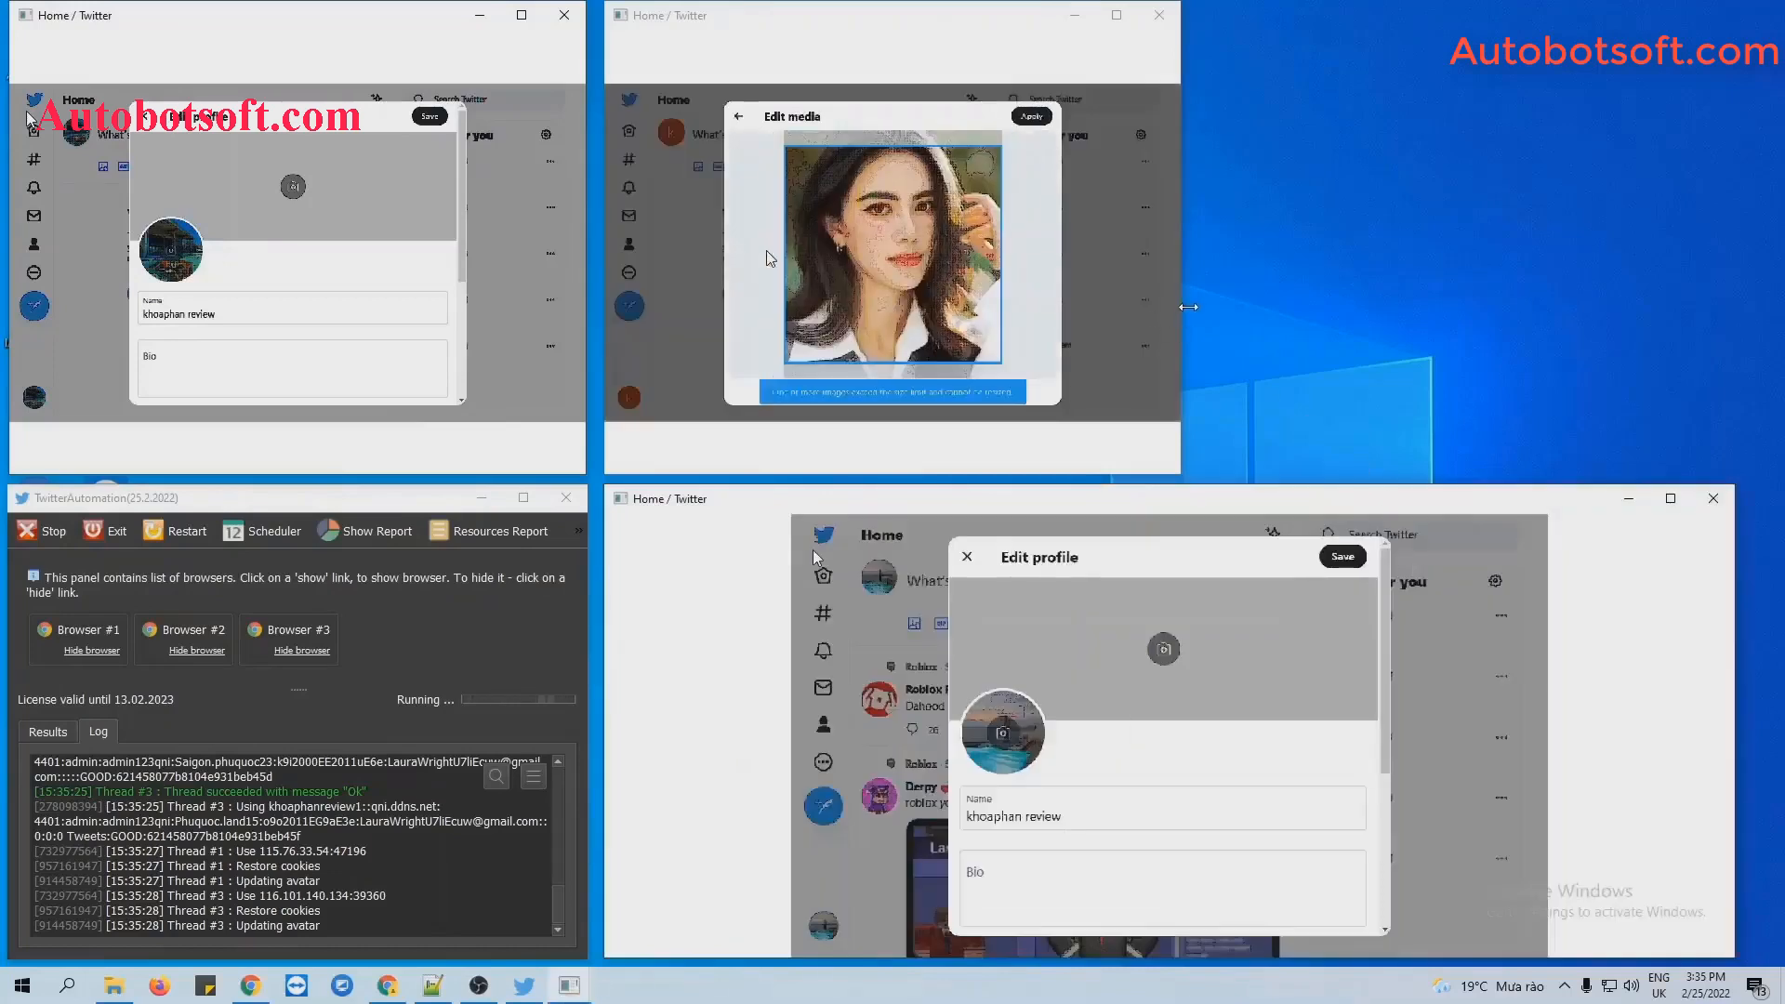
drag(1188, 306, 1726, 306)
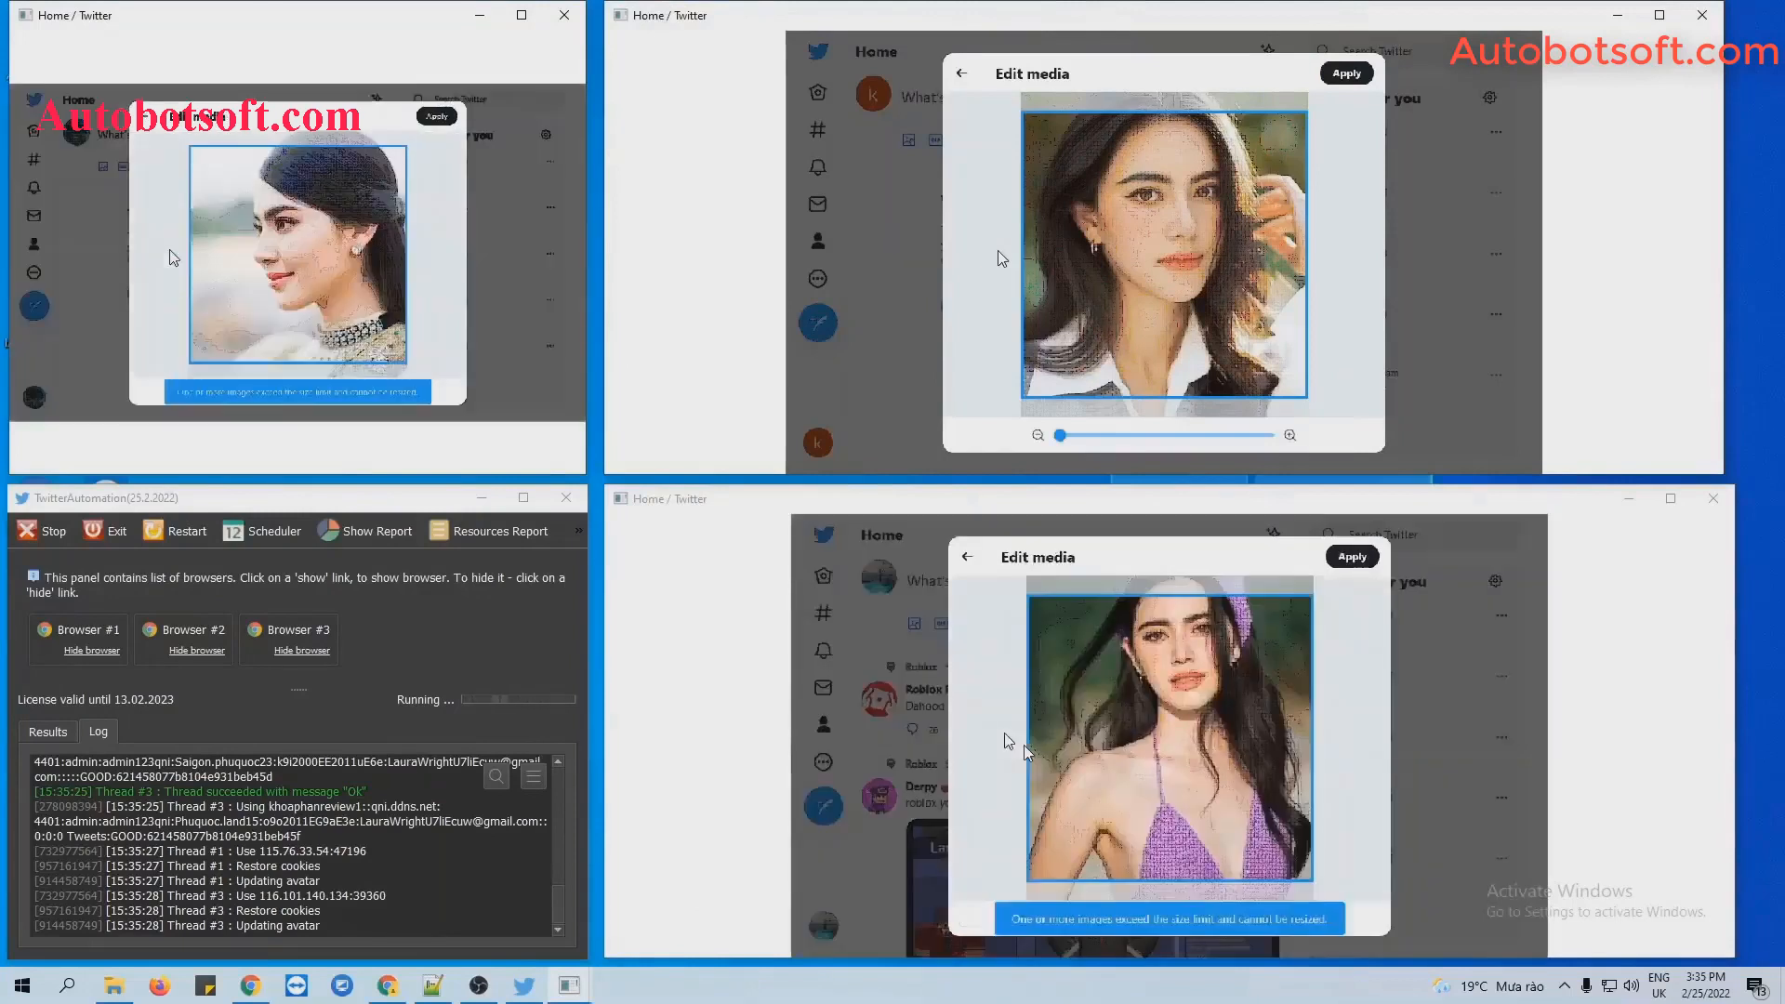
click(1347, 75)
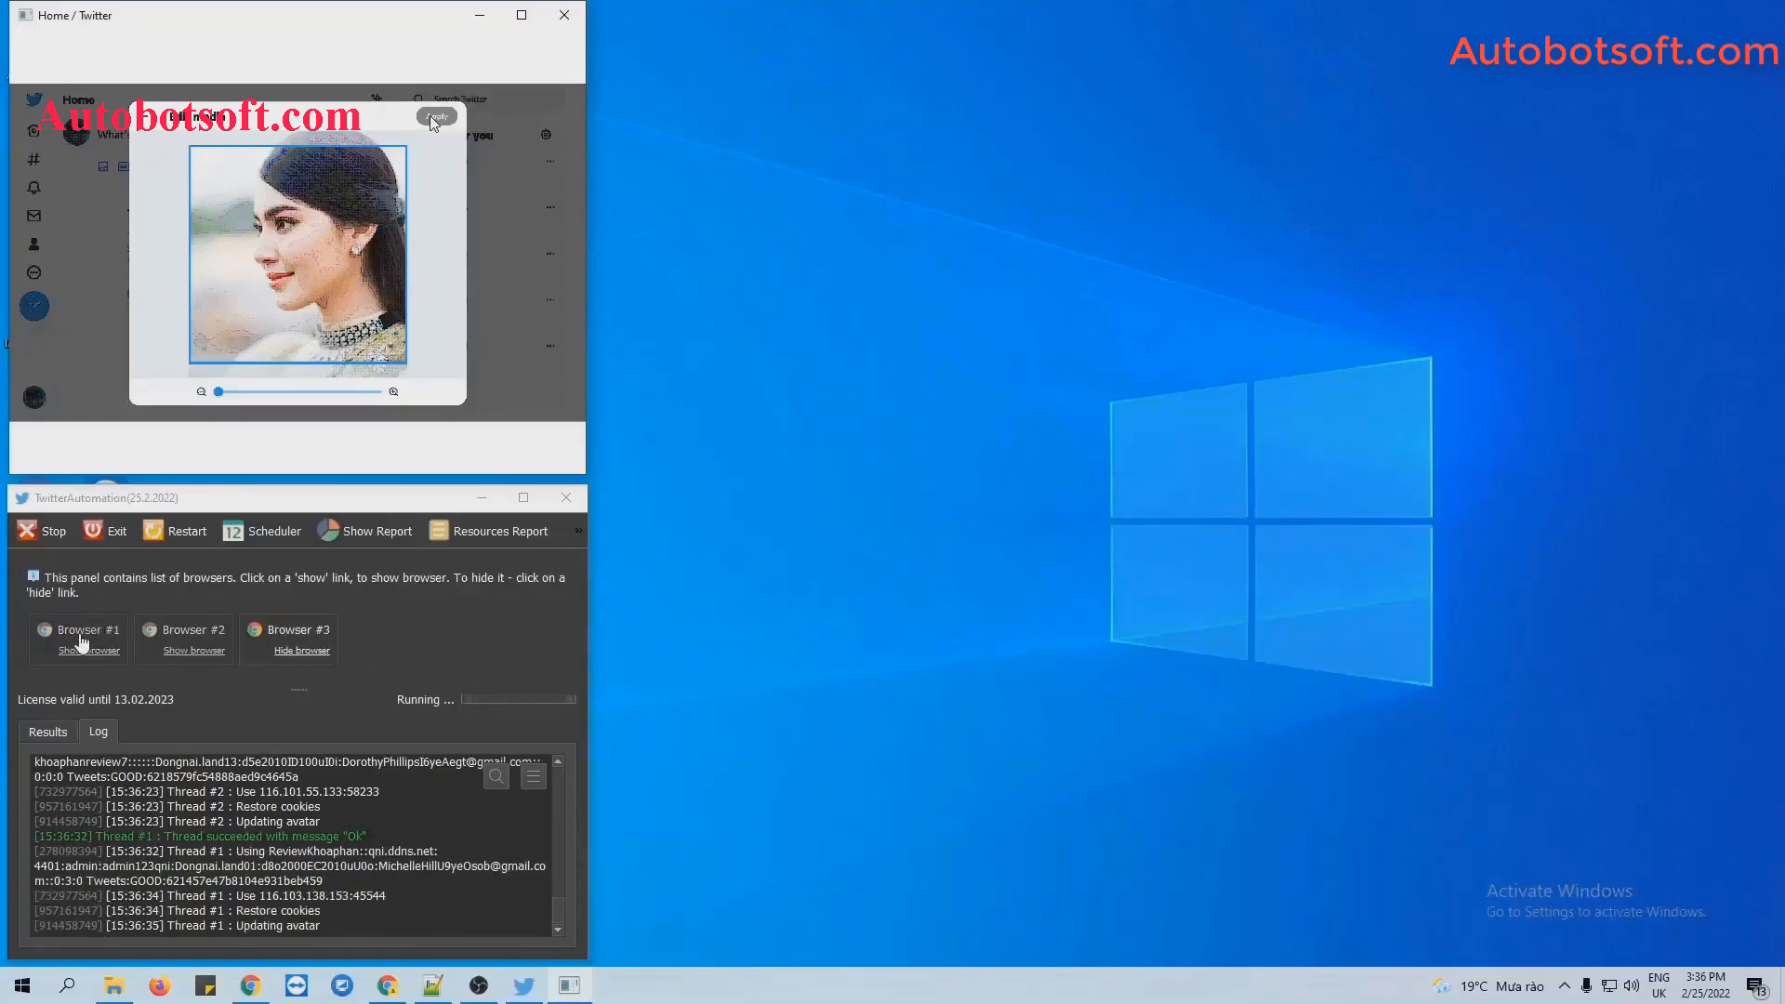
Reveal all account browsers, tile and widen them, then bring TwitterAutomation back to the front.
click(88, 650)
click(178, 651)
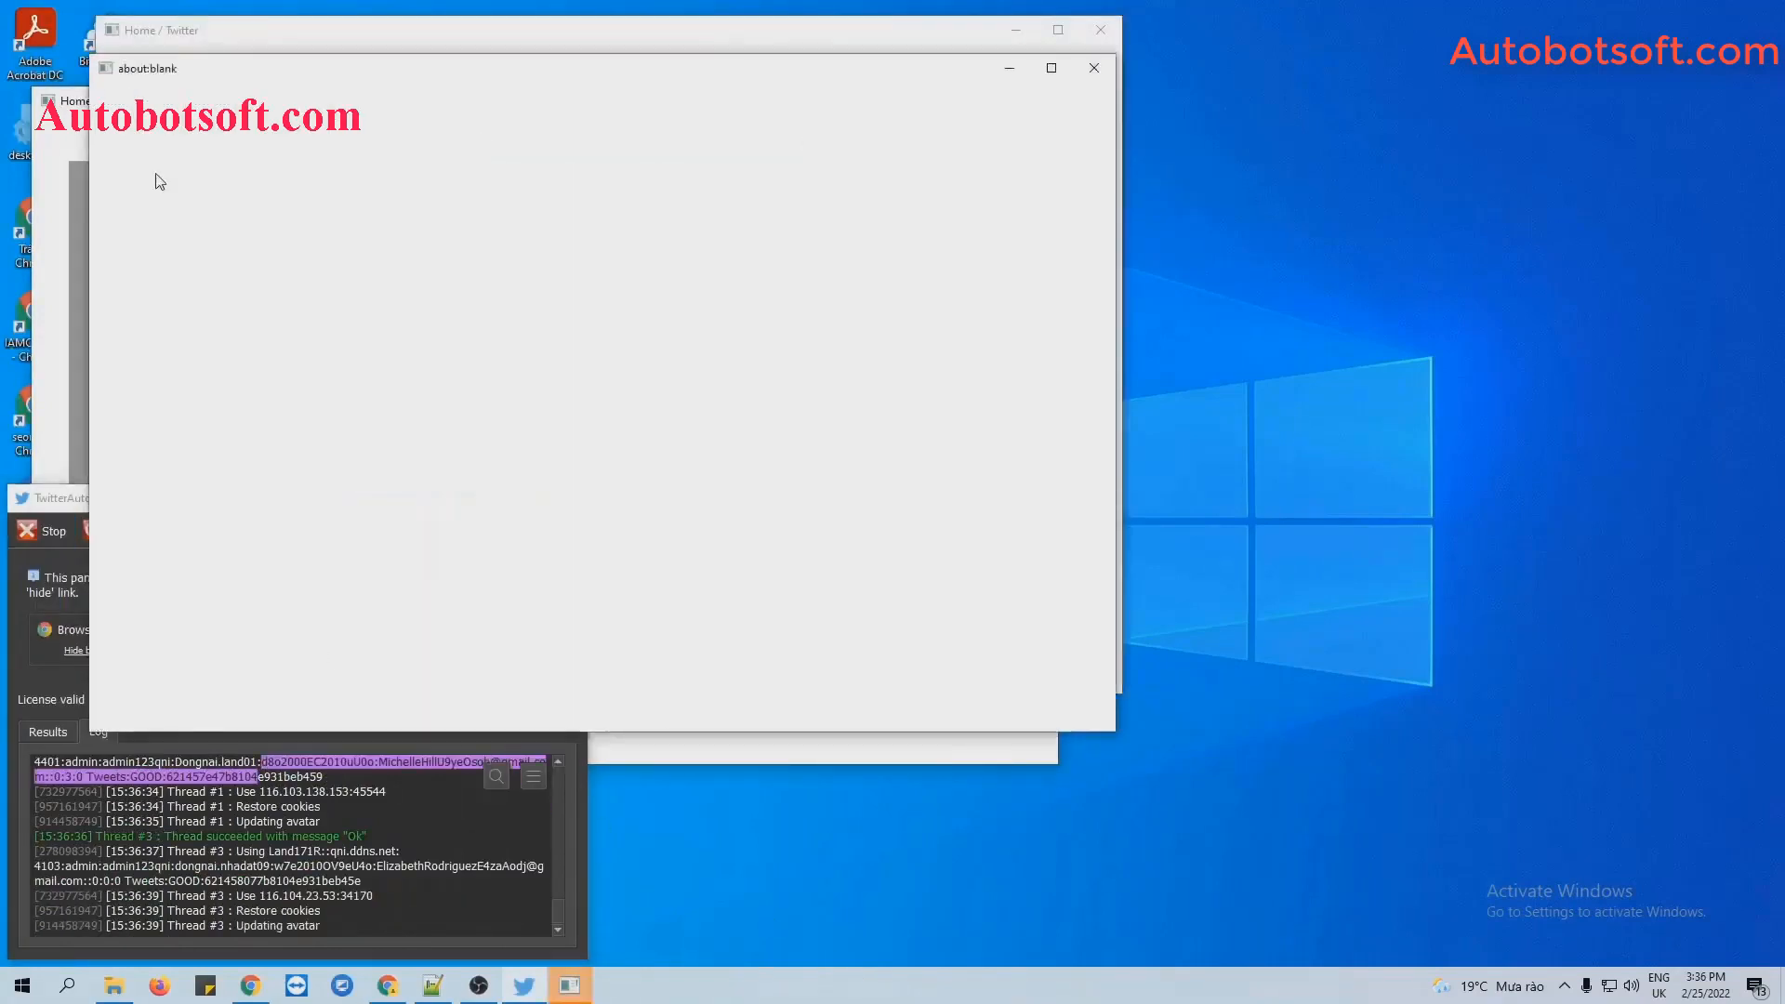
right_click(916, 987)
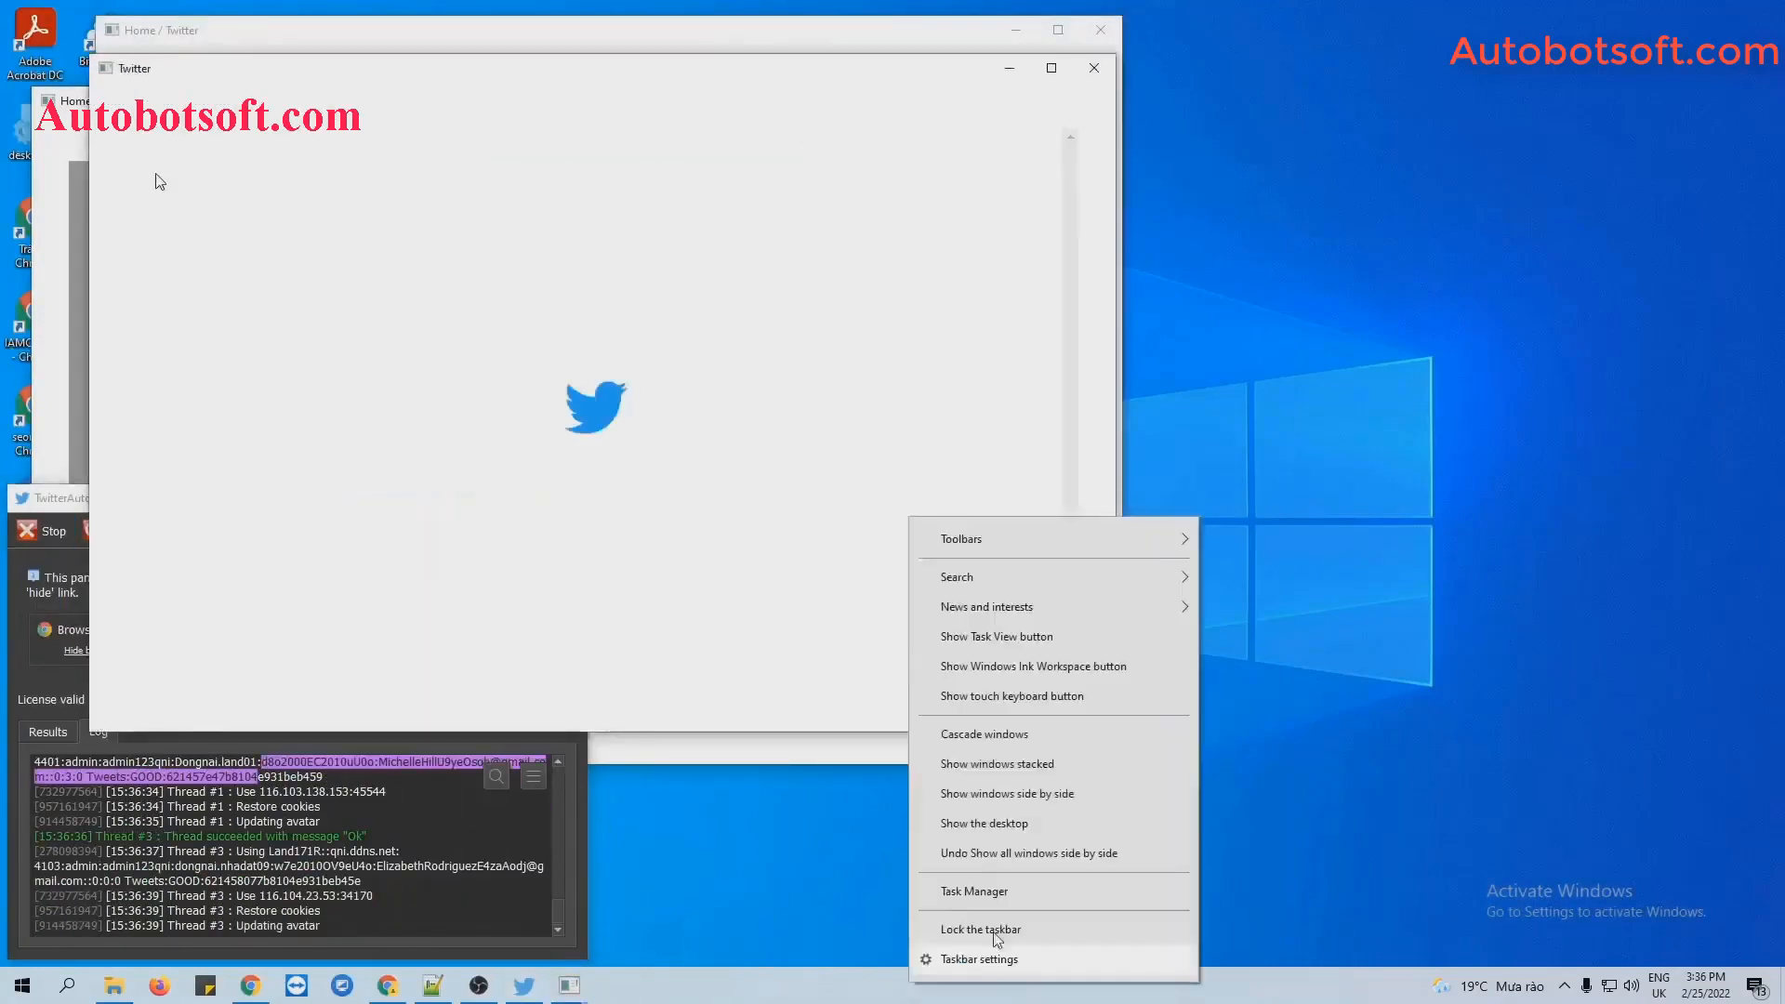
click(1007, 793)
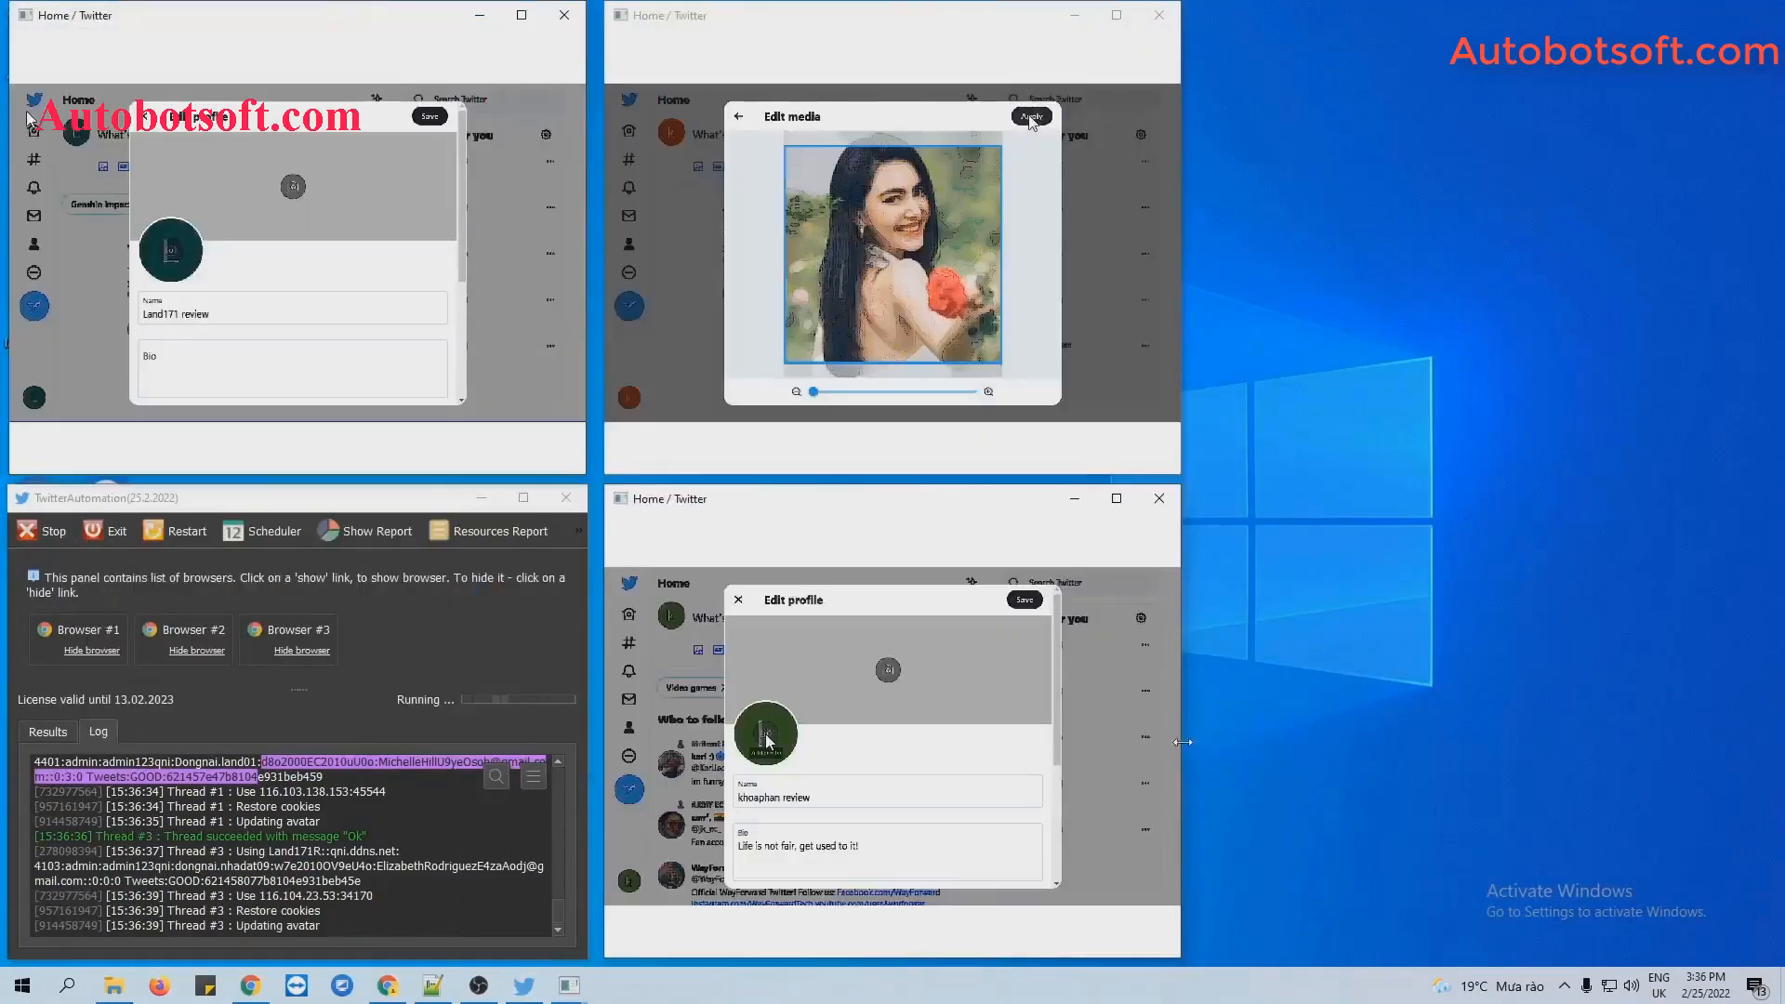
drag(1183, 742, 1722, 741)
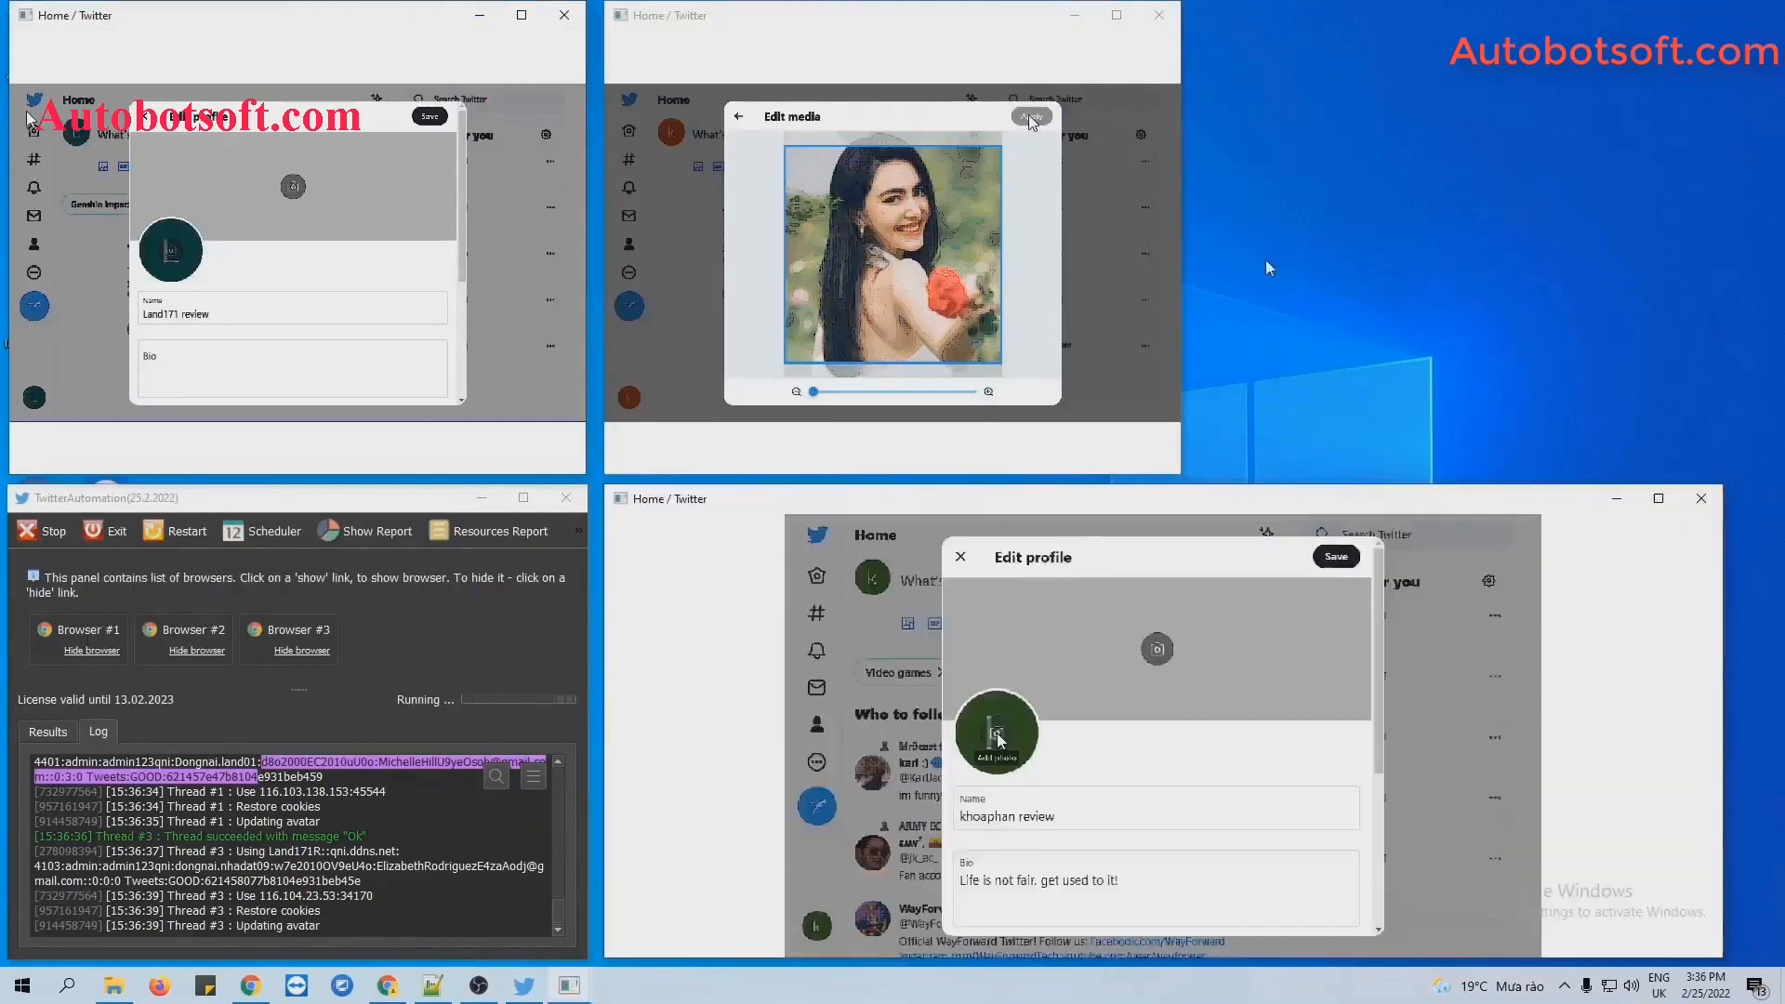
drag(1181, 340, 1694, 340)
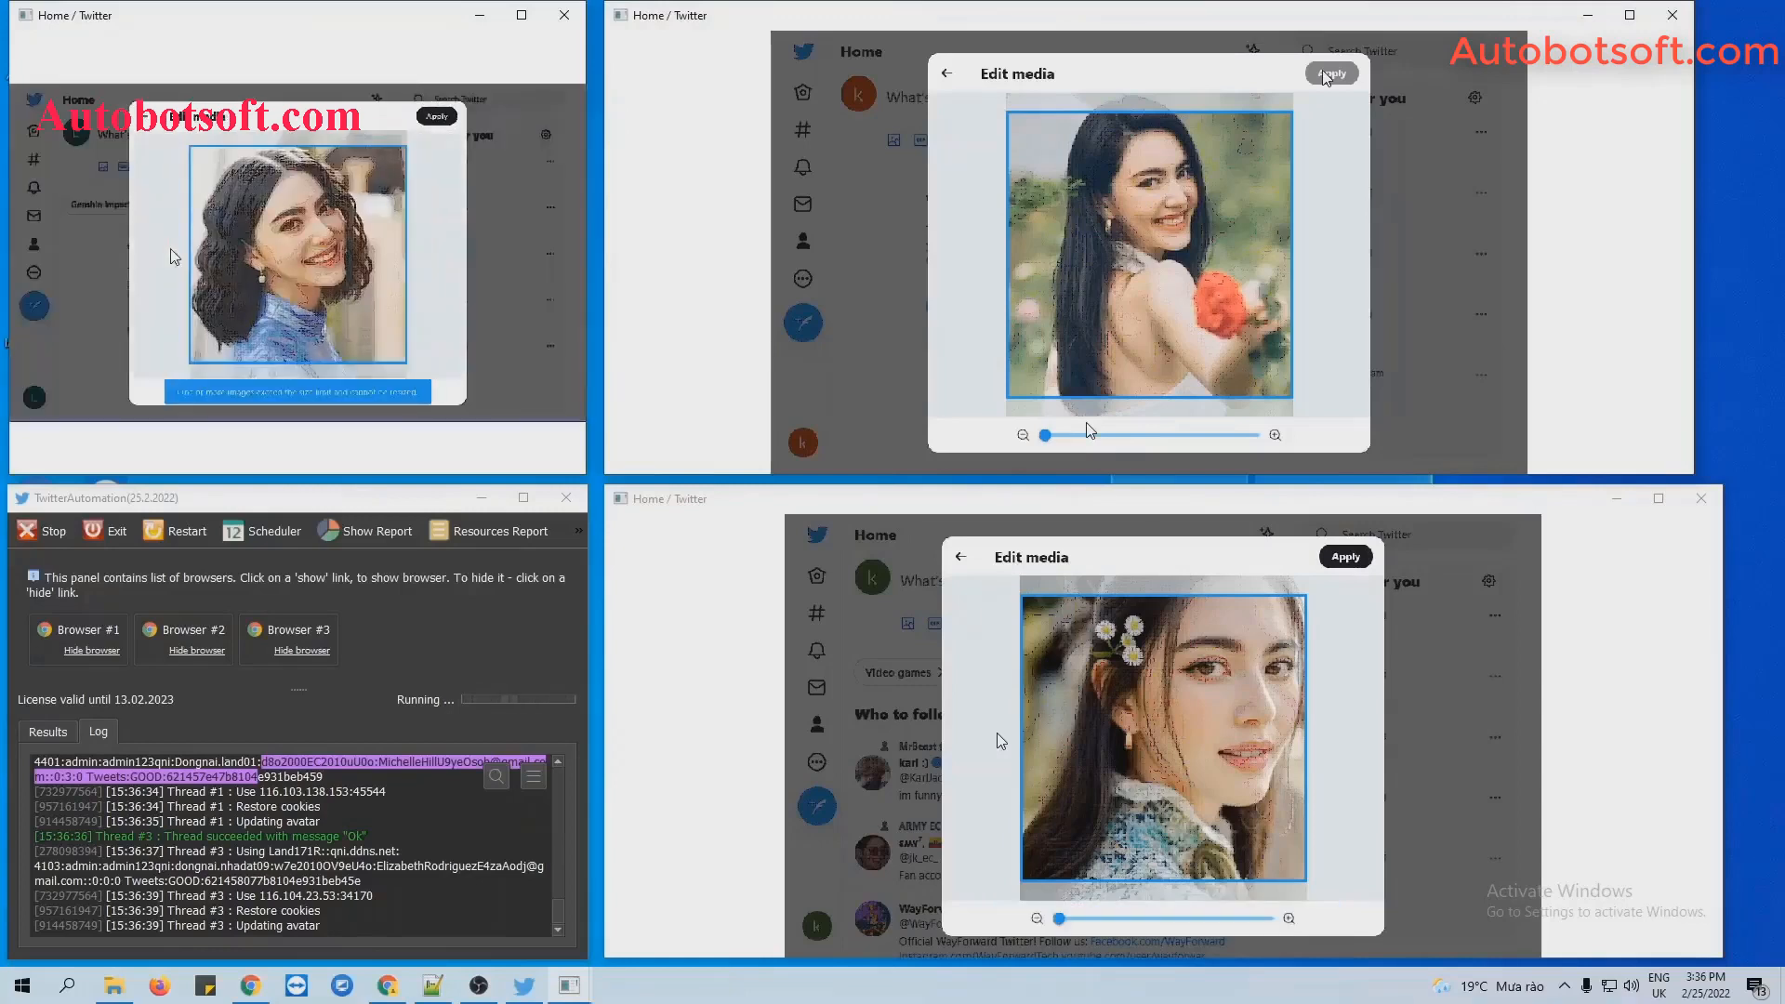
click(439, 817)
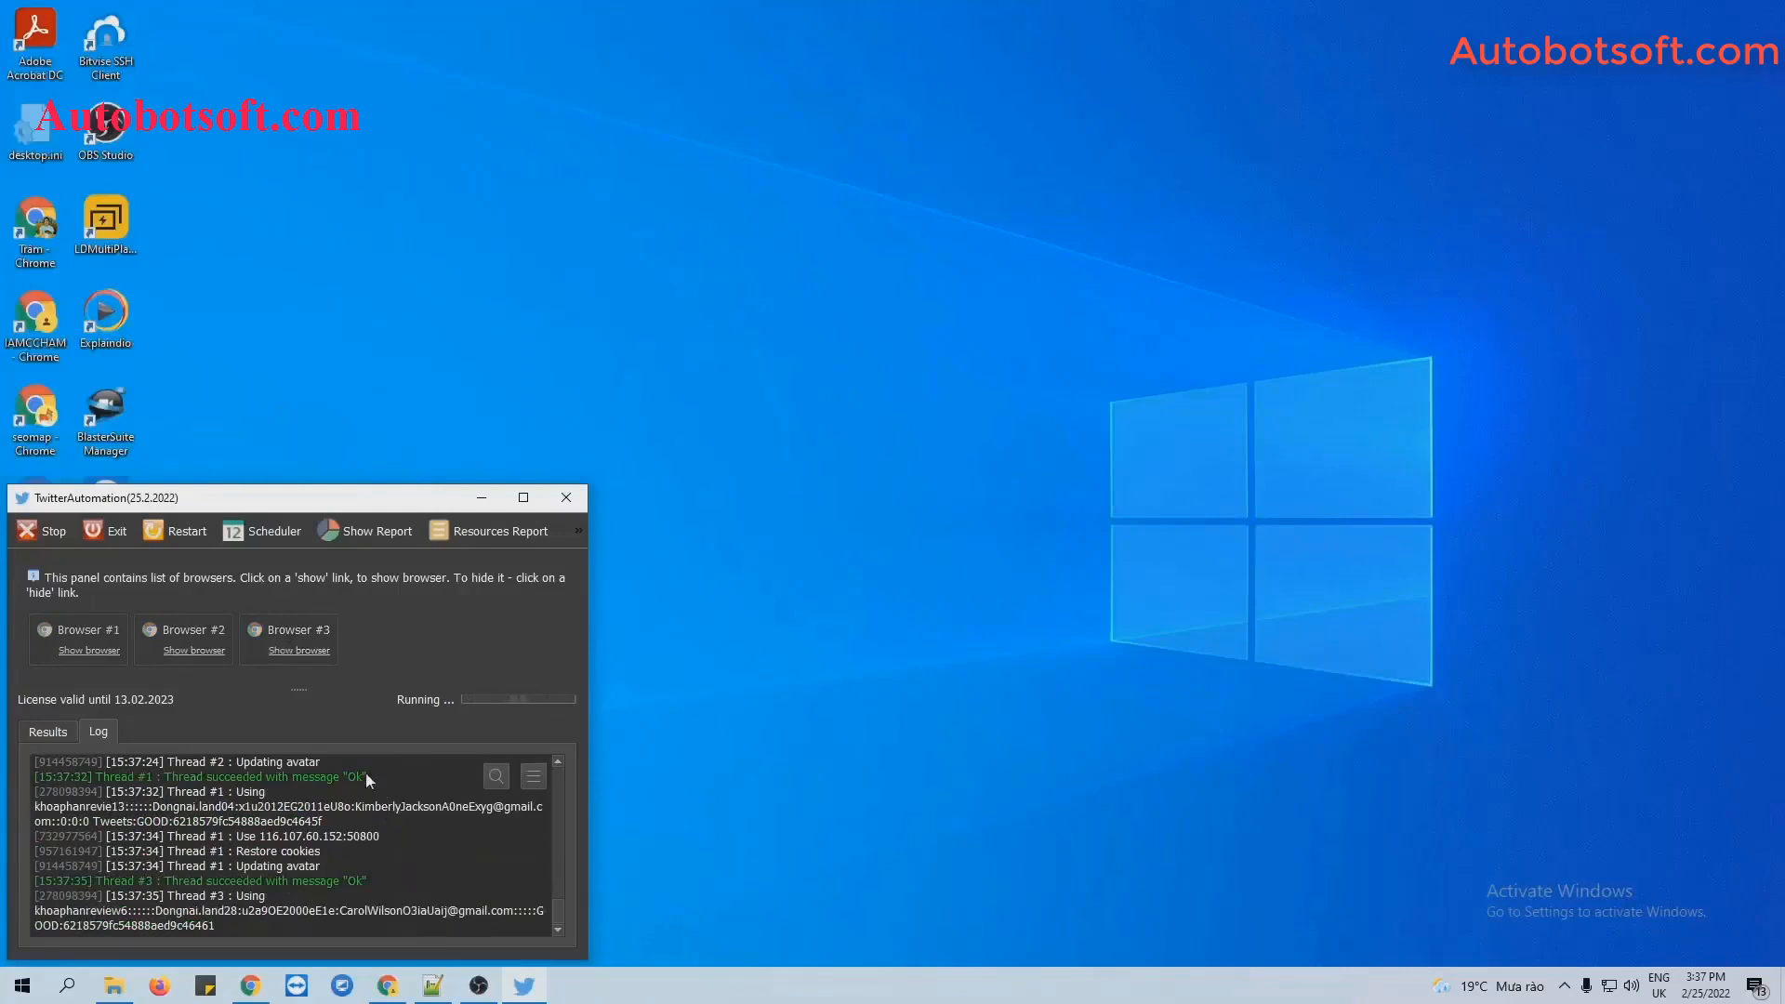
Stop the avatar script immediately and dismiss the Script Report.
click(46, 531)
click(264, 761)
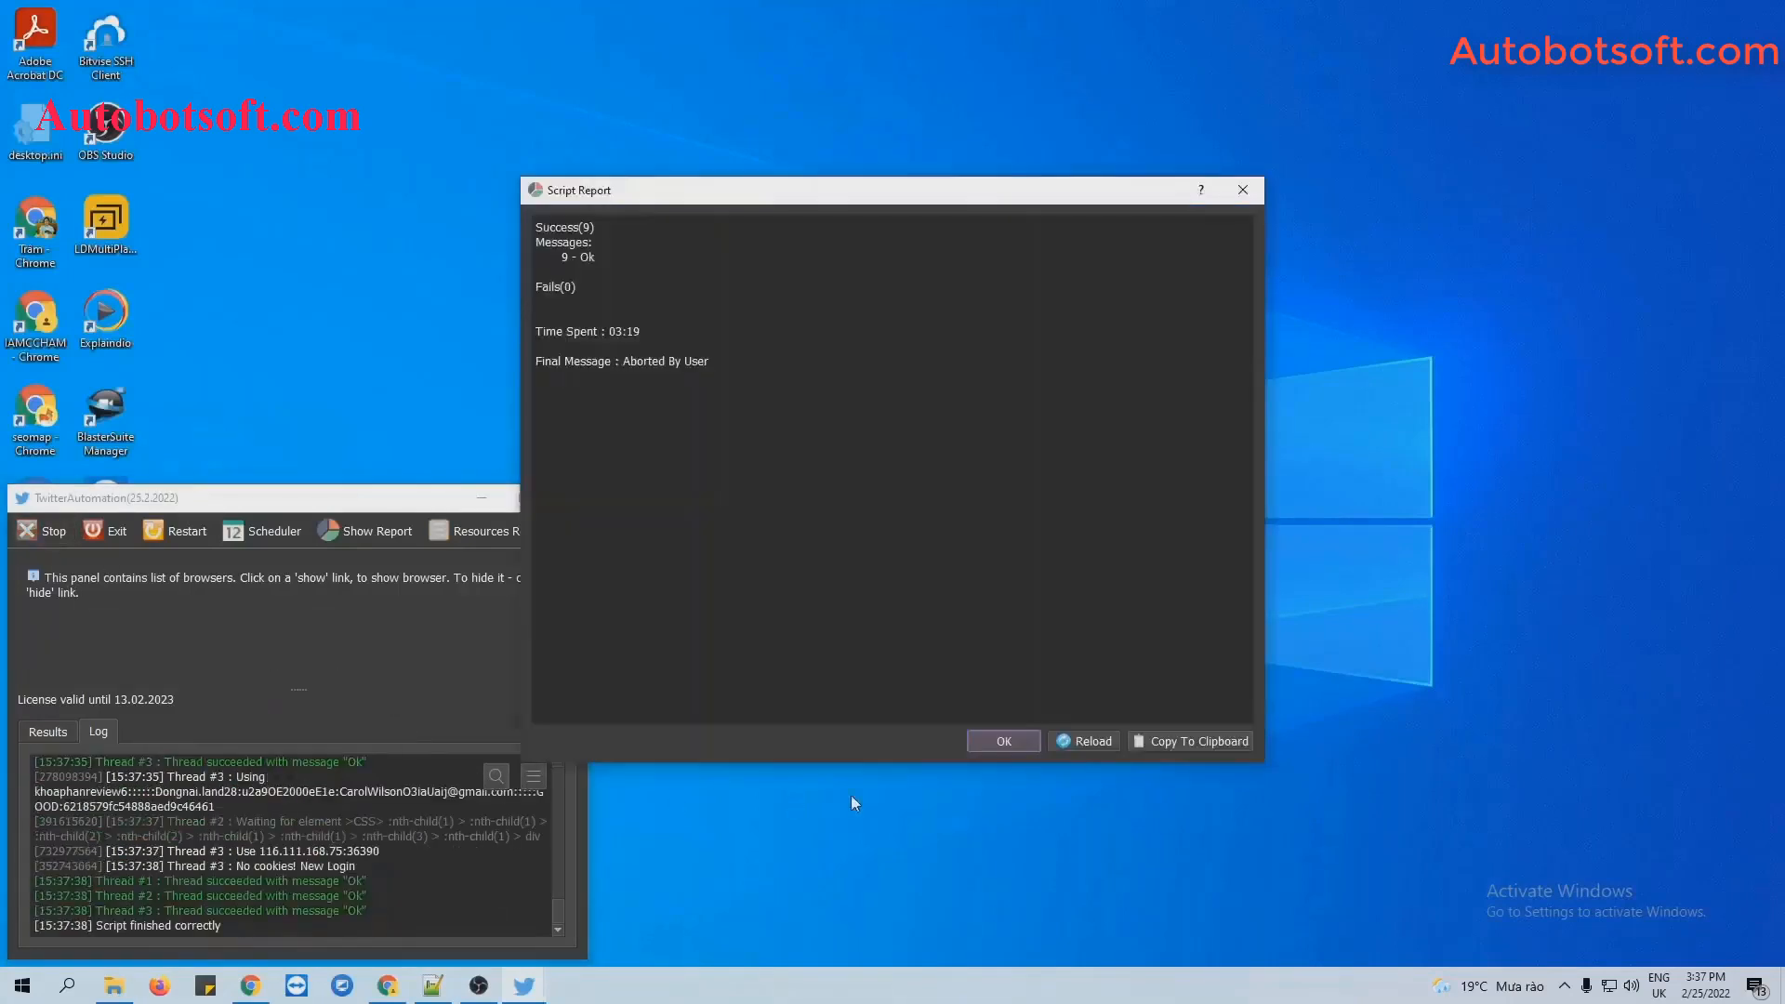
click(1018, 732)
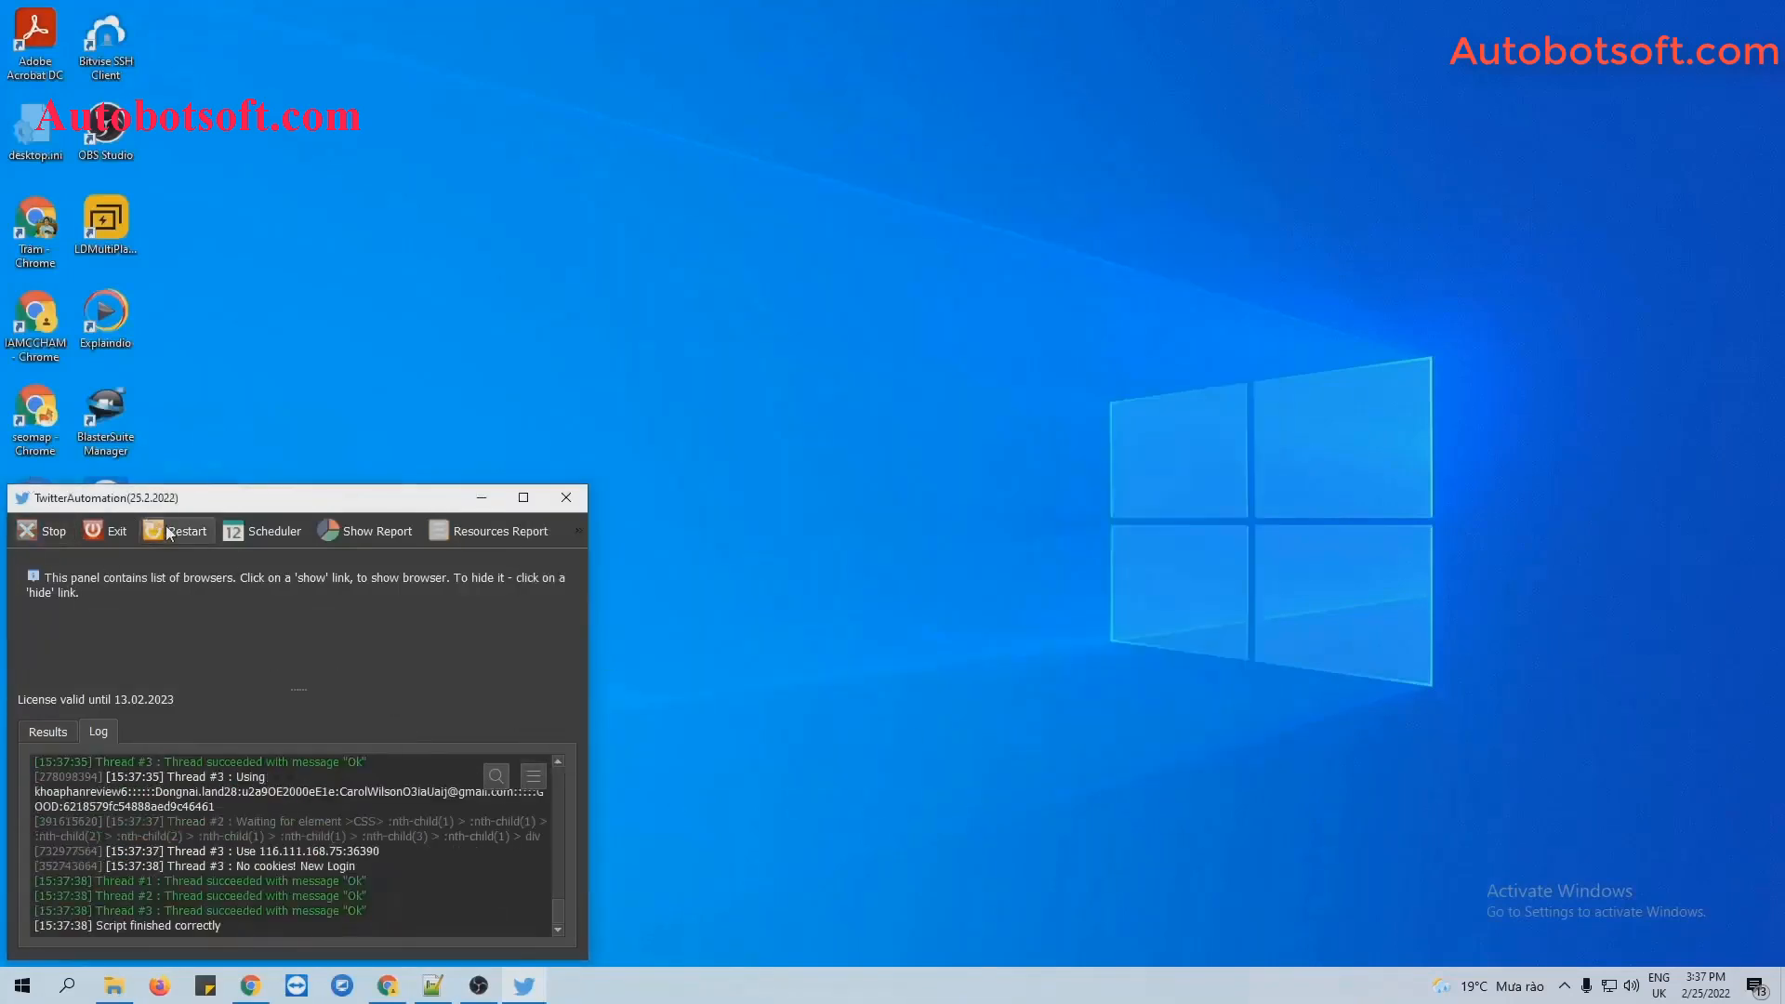
Restart the task settings with Update Bio chosen as the action.
click(110, 531)
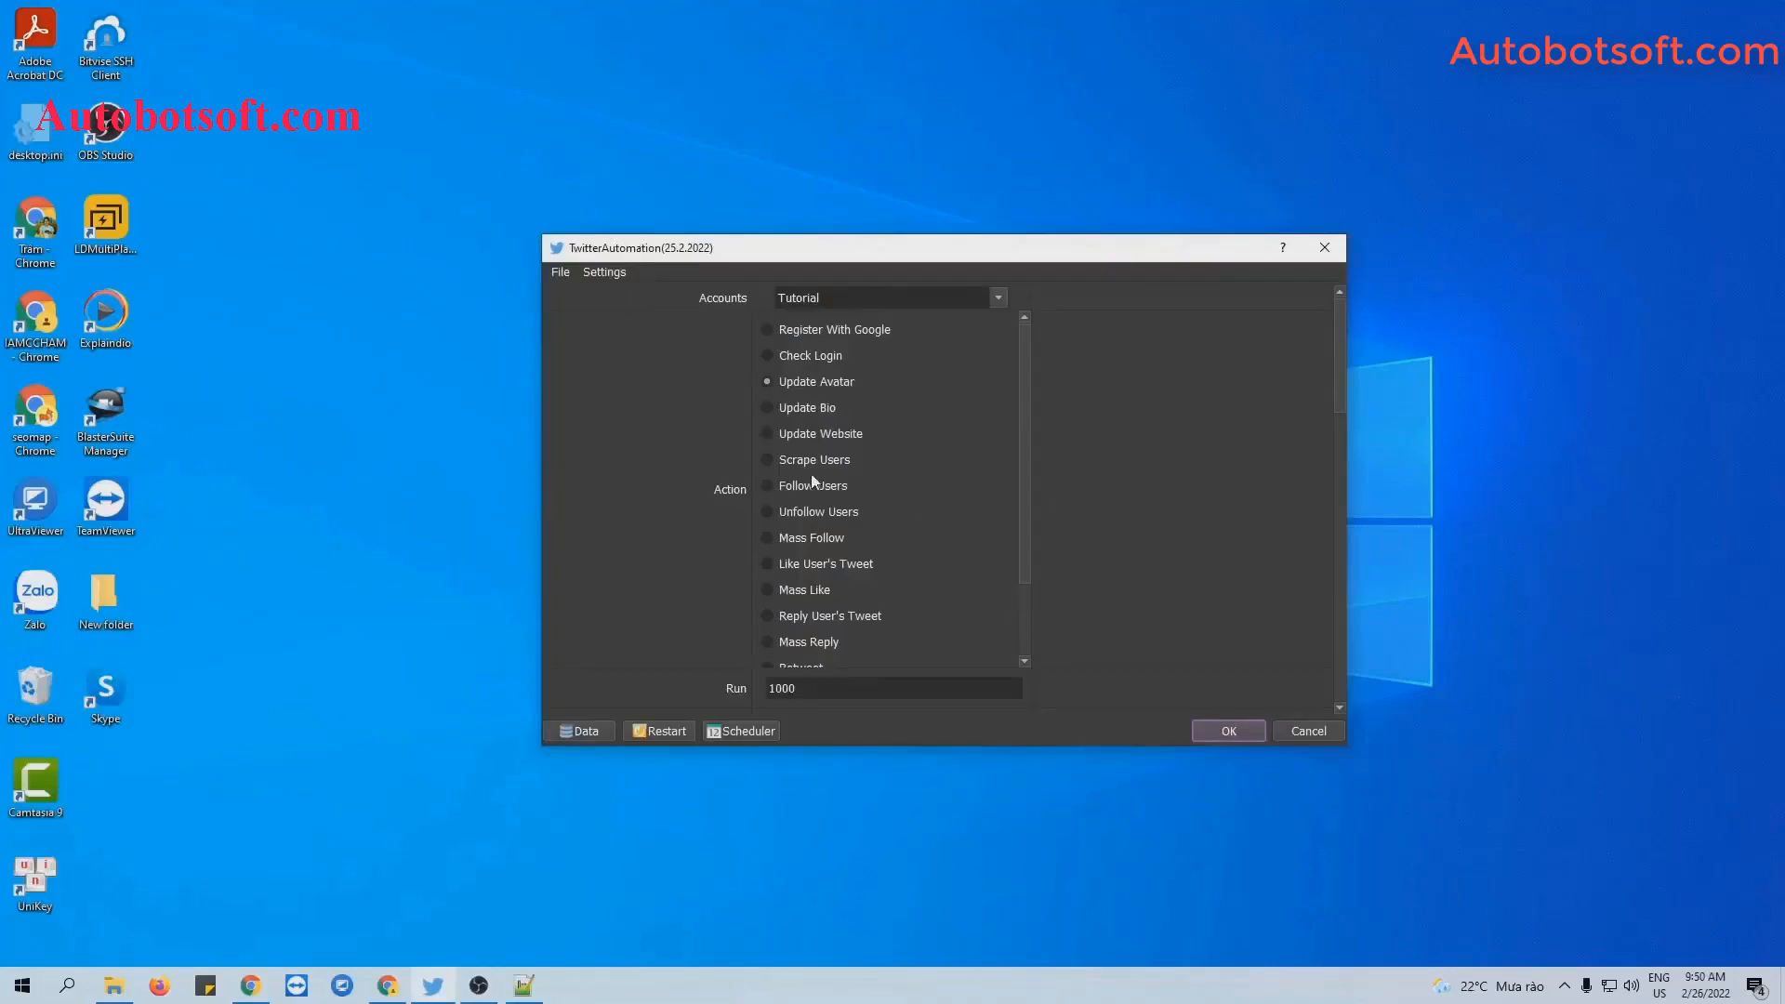
click(766, 409)
drag(1341, 376, 1341, 617)
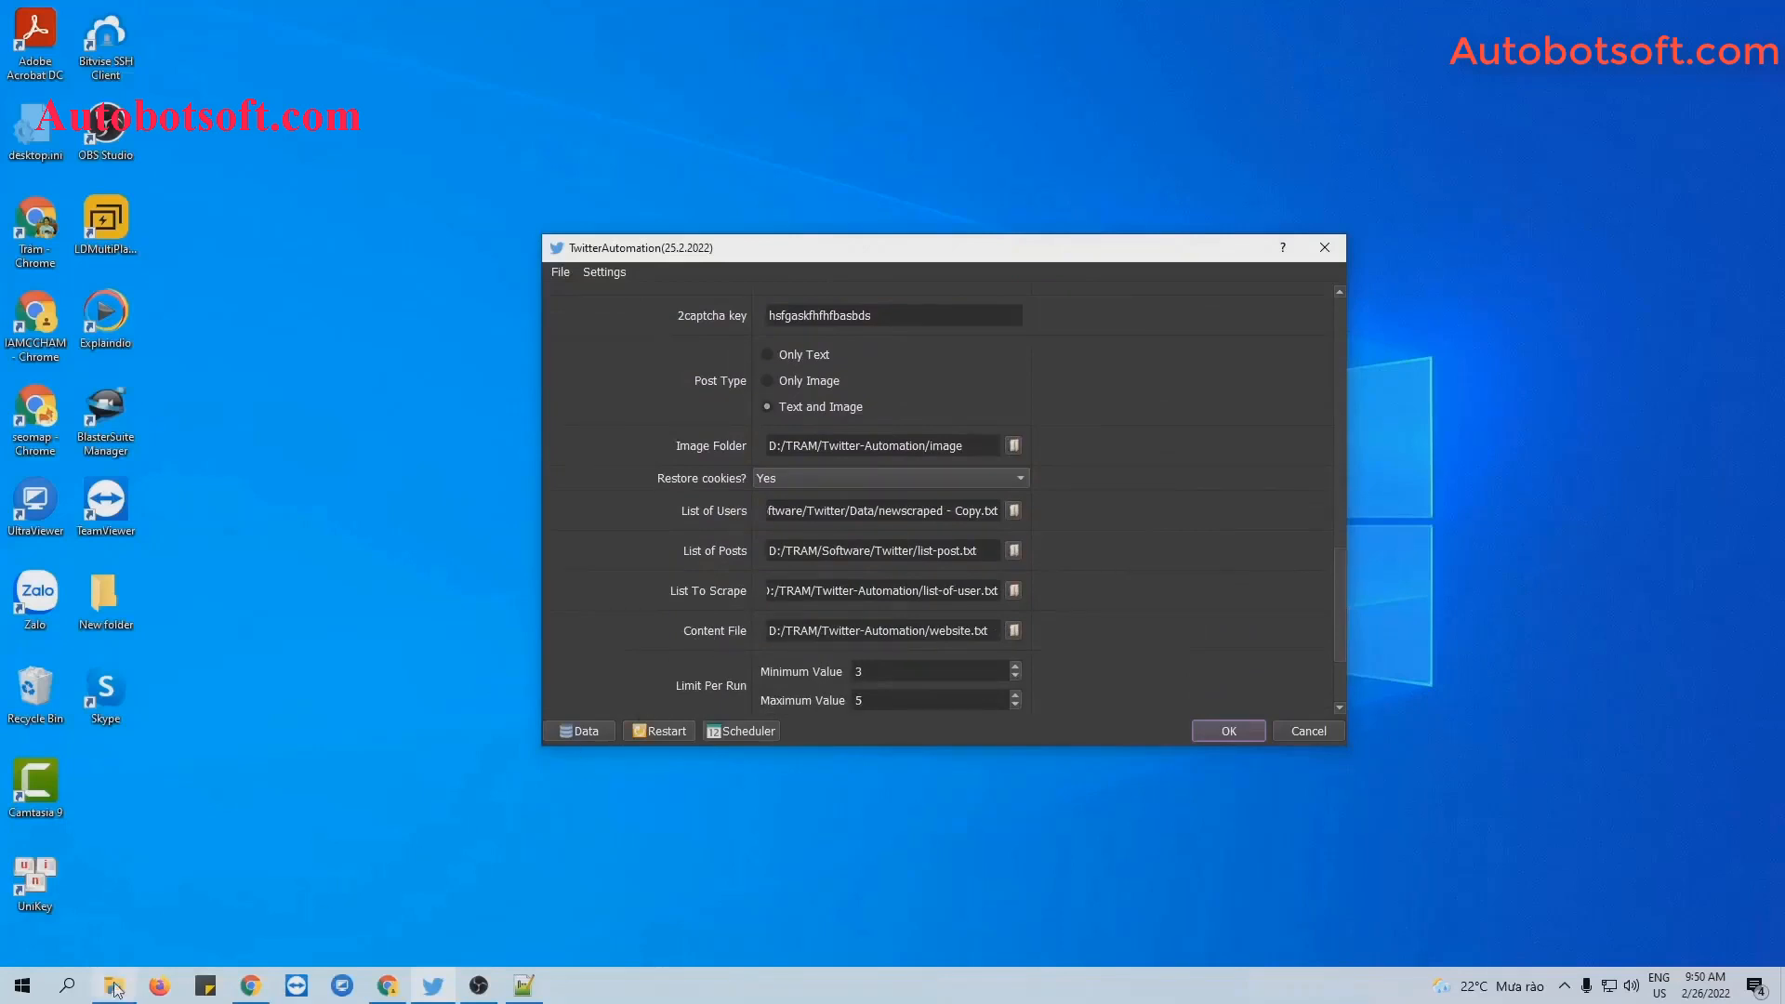
Create a new text document named bio.txt in the Twitter-Automation folder.
mouse_move(113, 985)
click(116, 902)
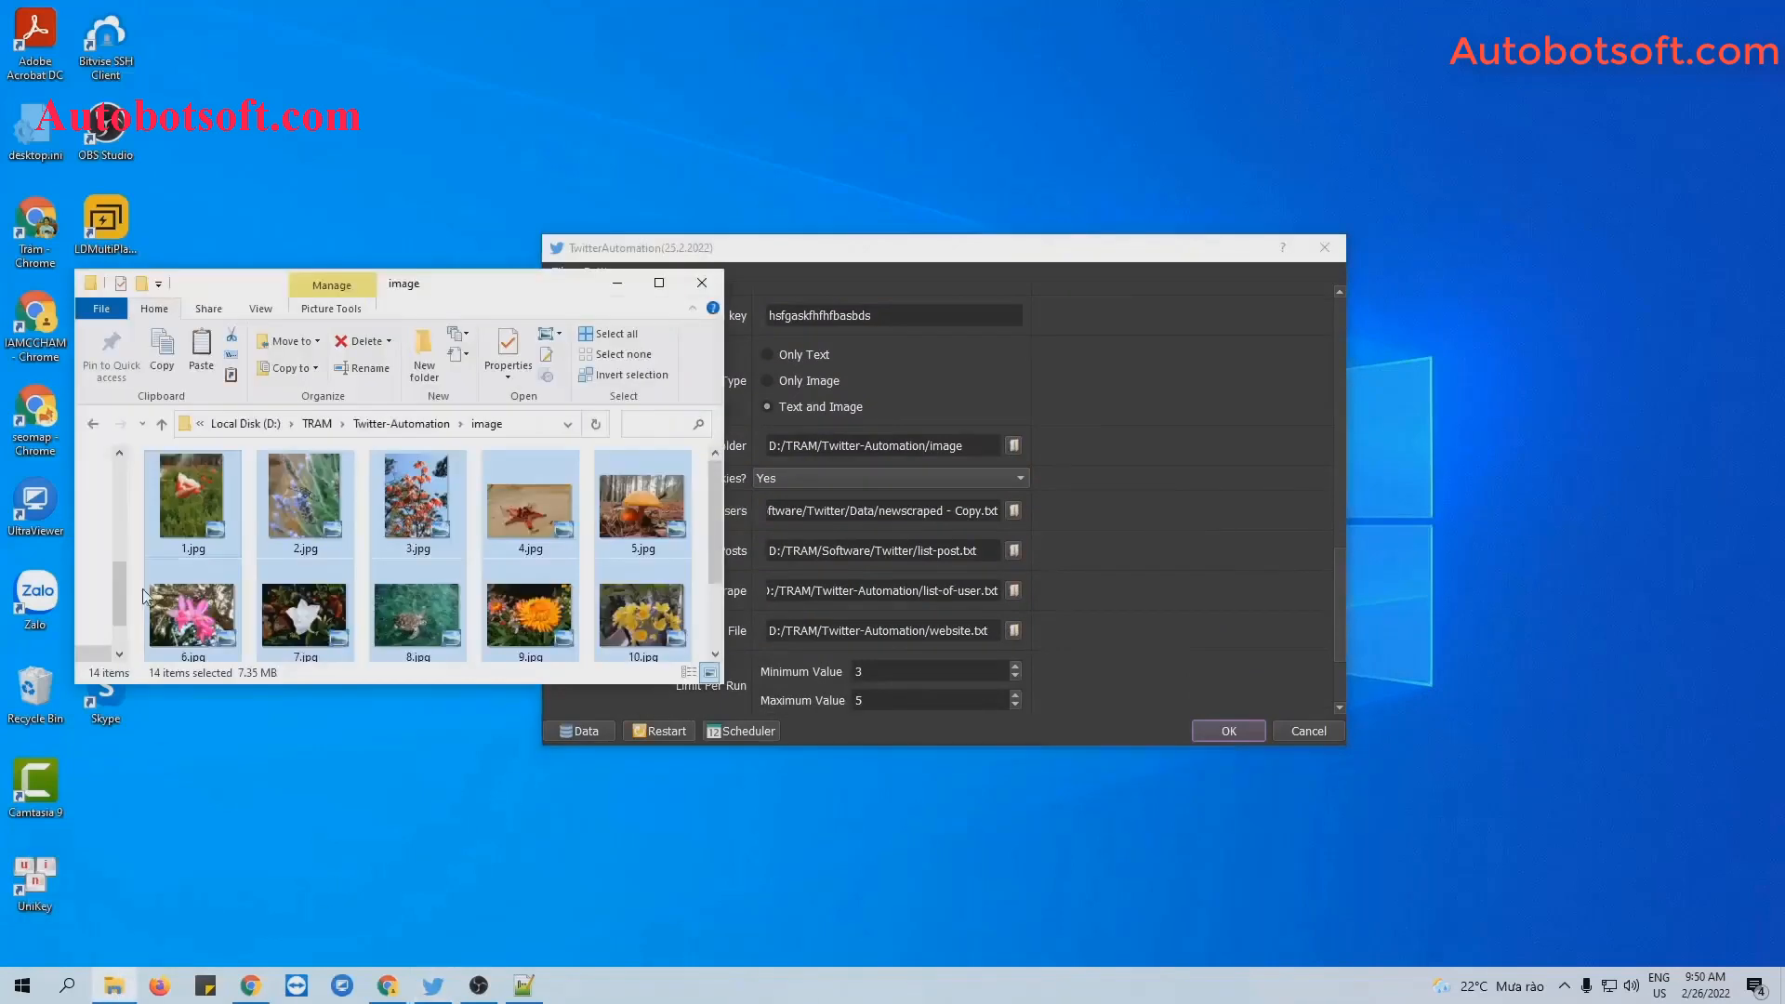
click(92, 425)
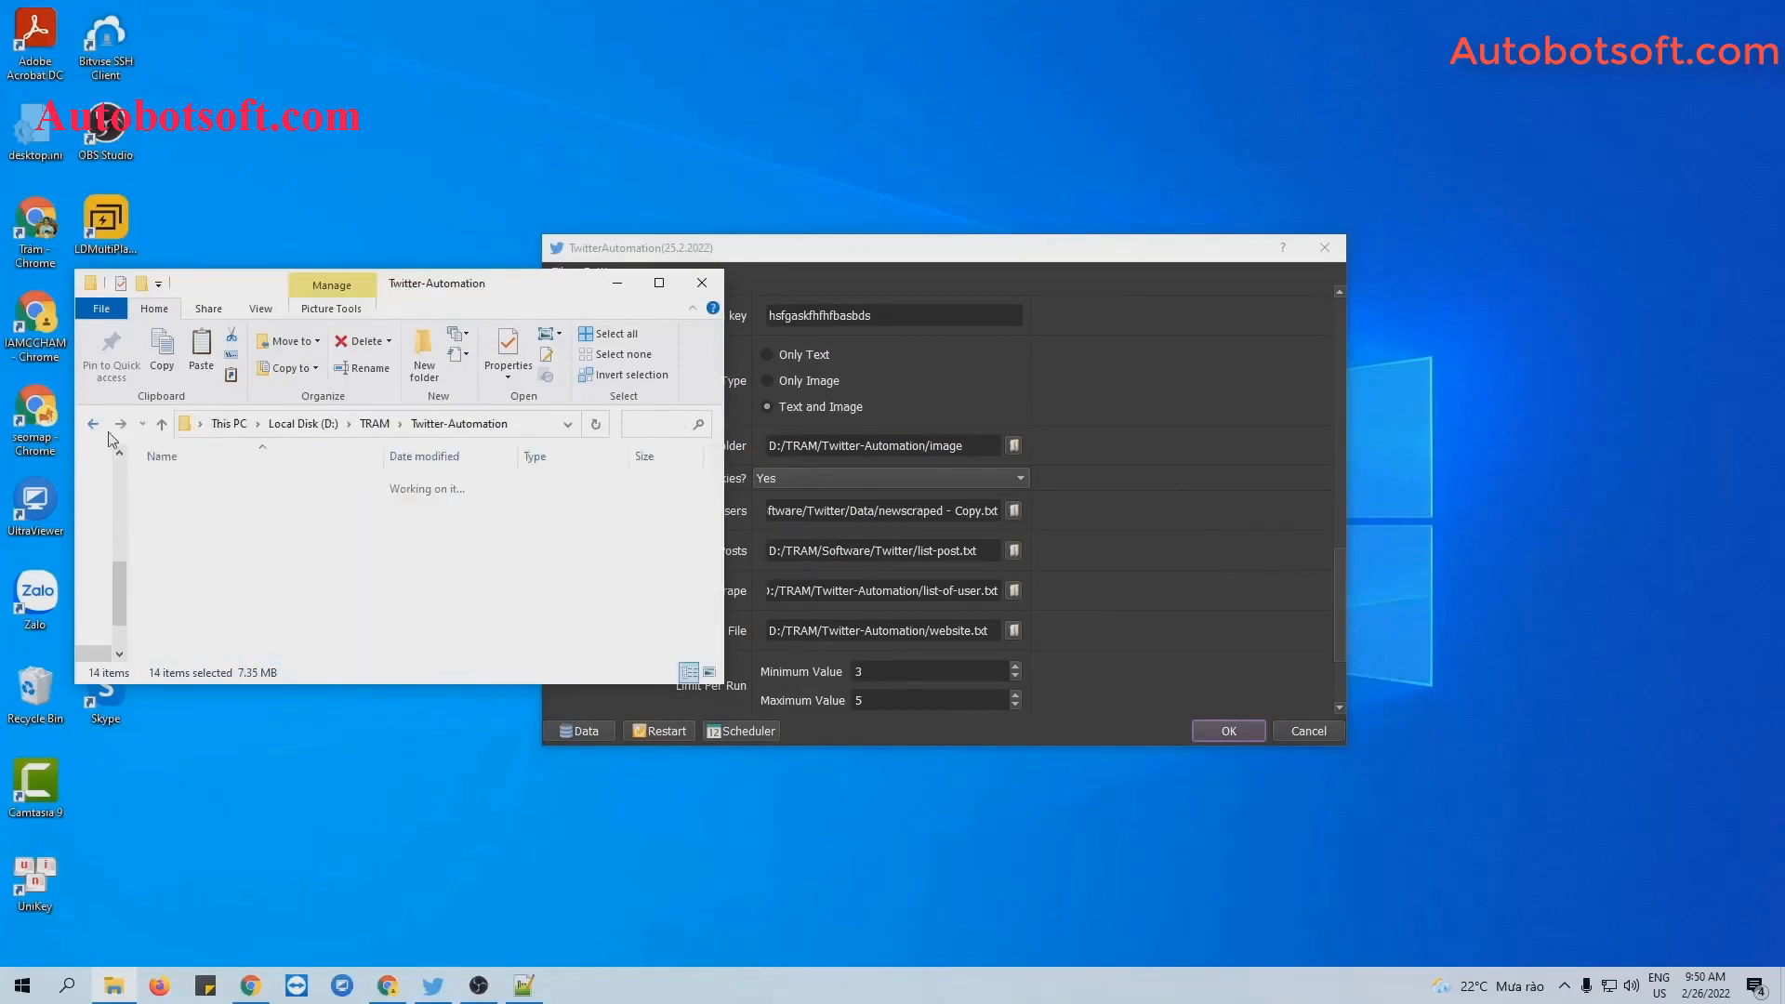
right_click(289, 623)
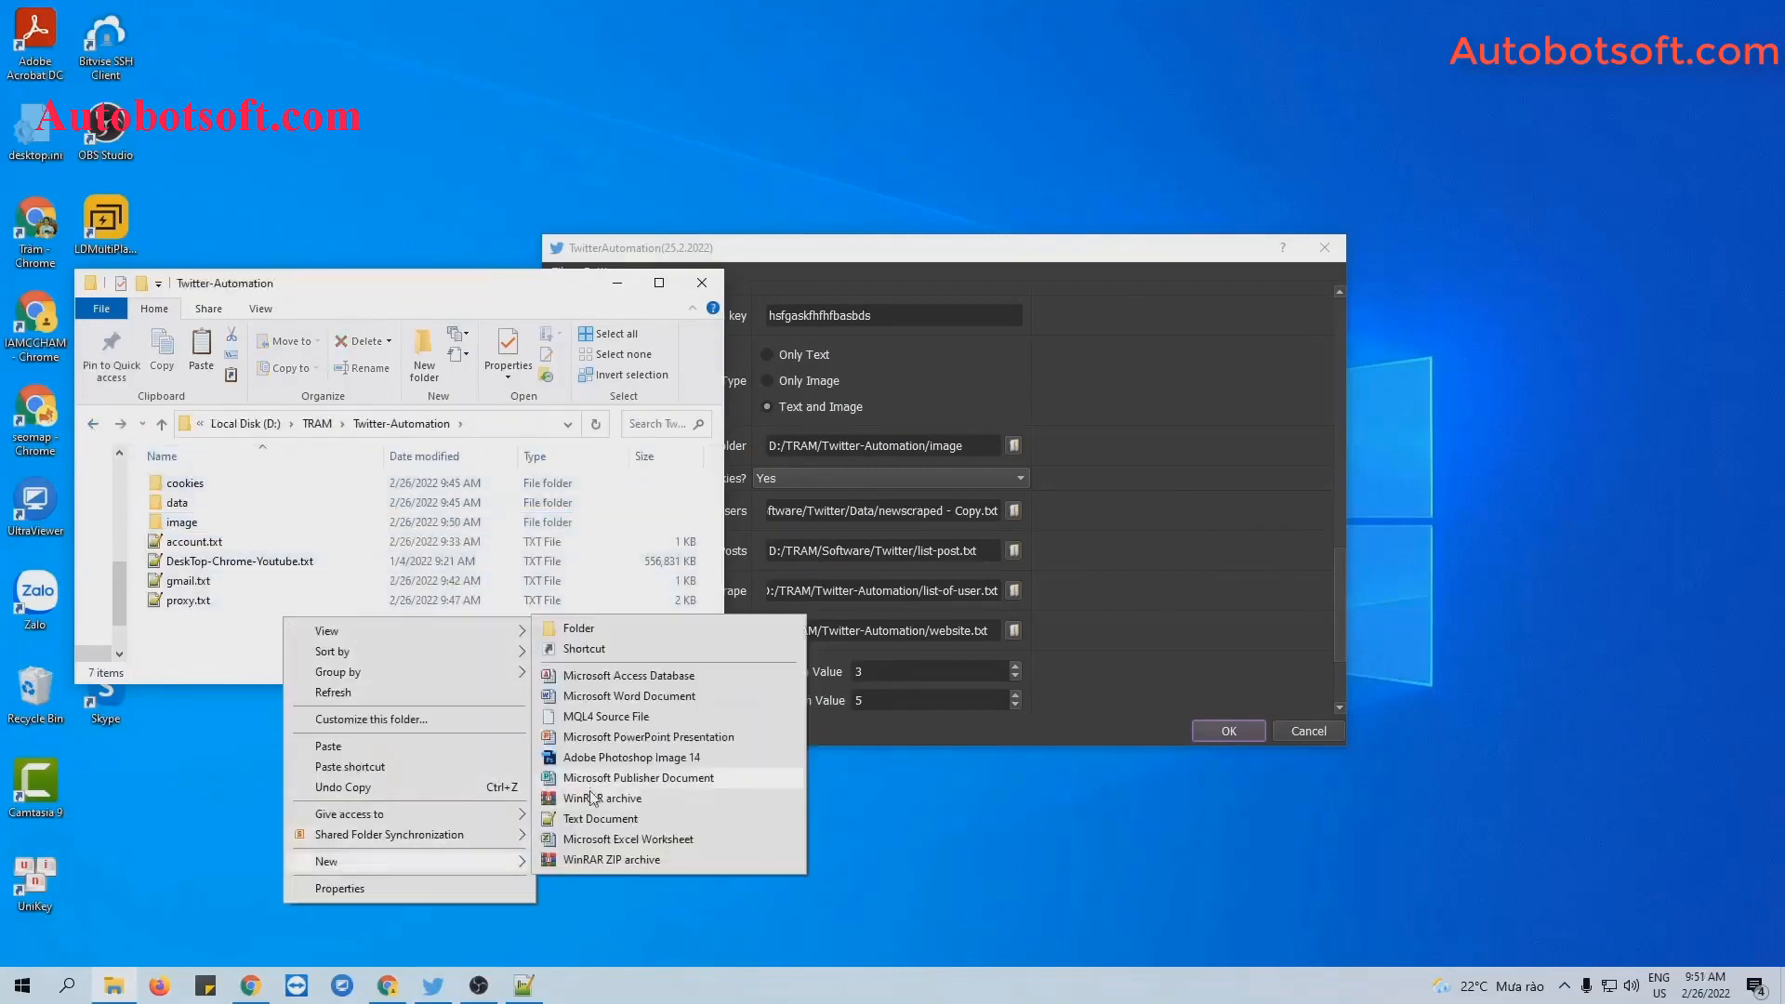
click(595, 823)
text(bio.txt)
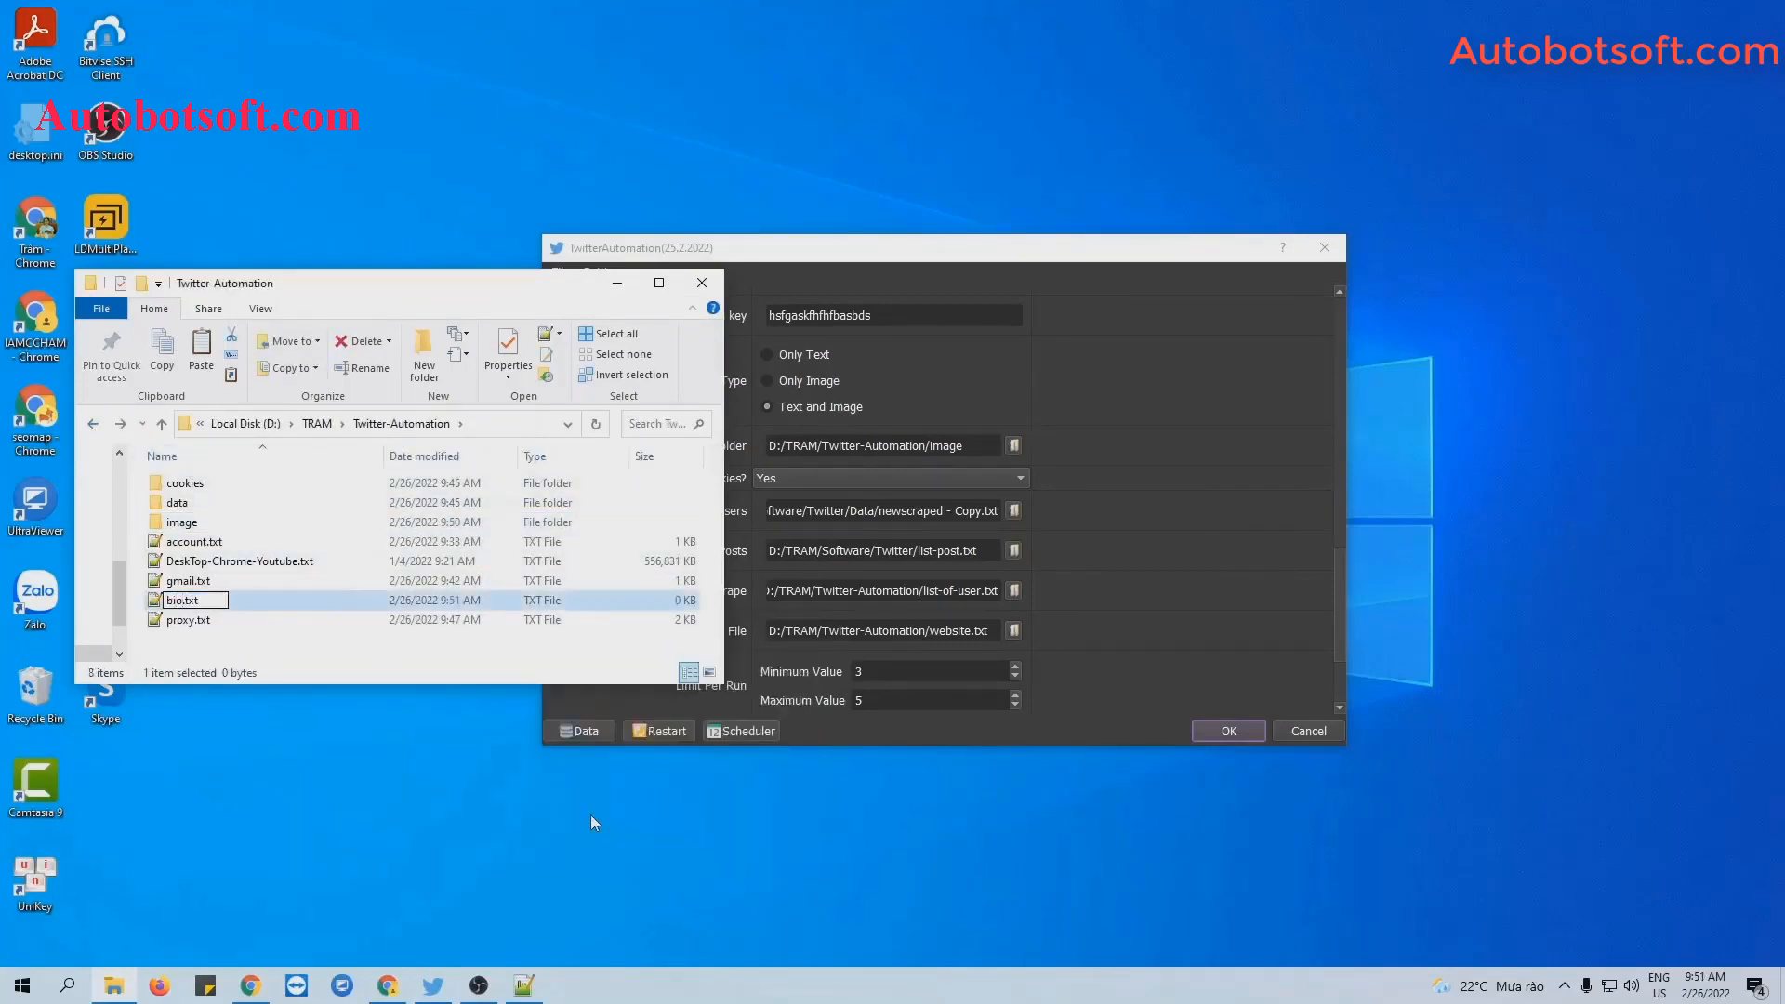
key(Return)
Paste the 14 quote lines into bio.txt in Notepad++, save, and minimize the editor and Explorer.
double_click(433, 562)
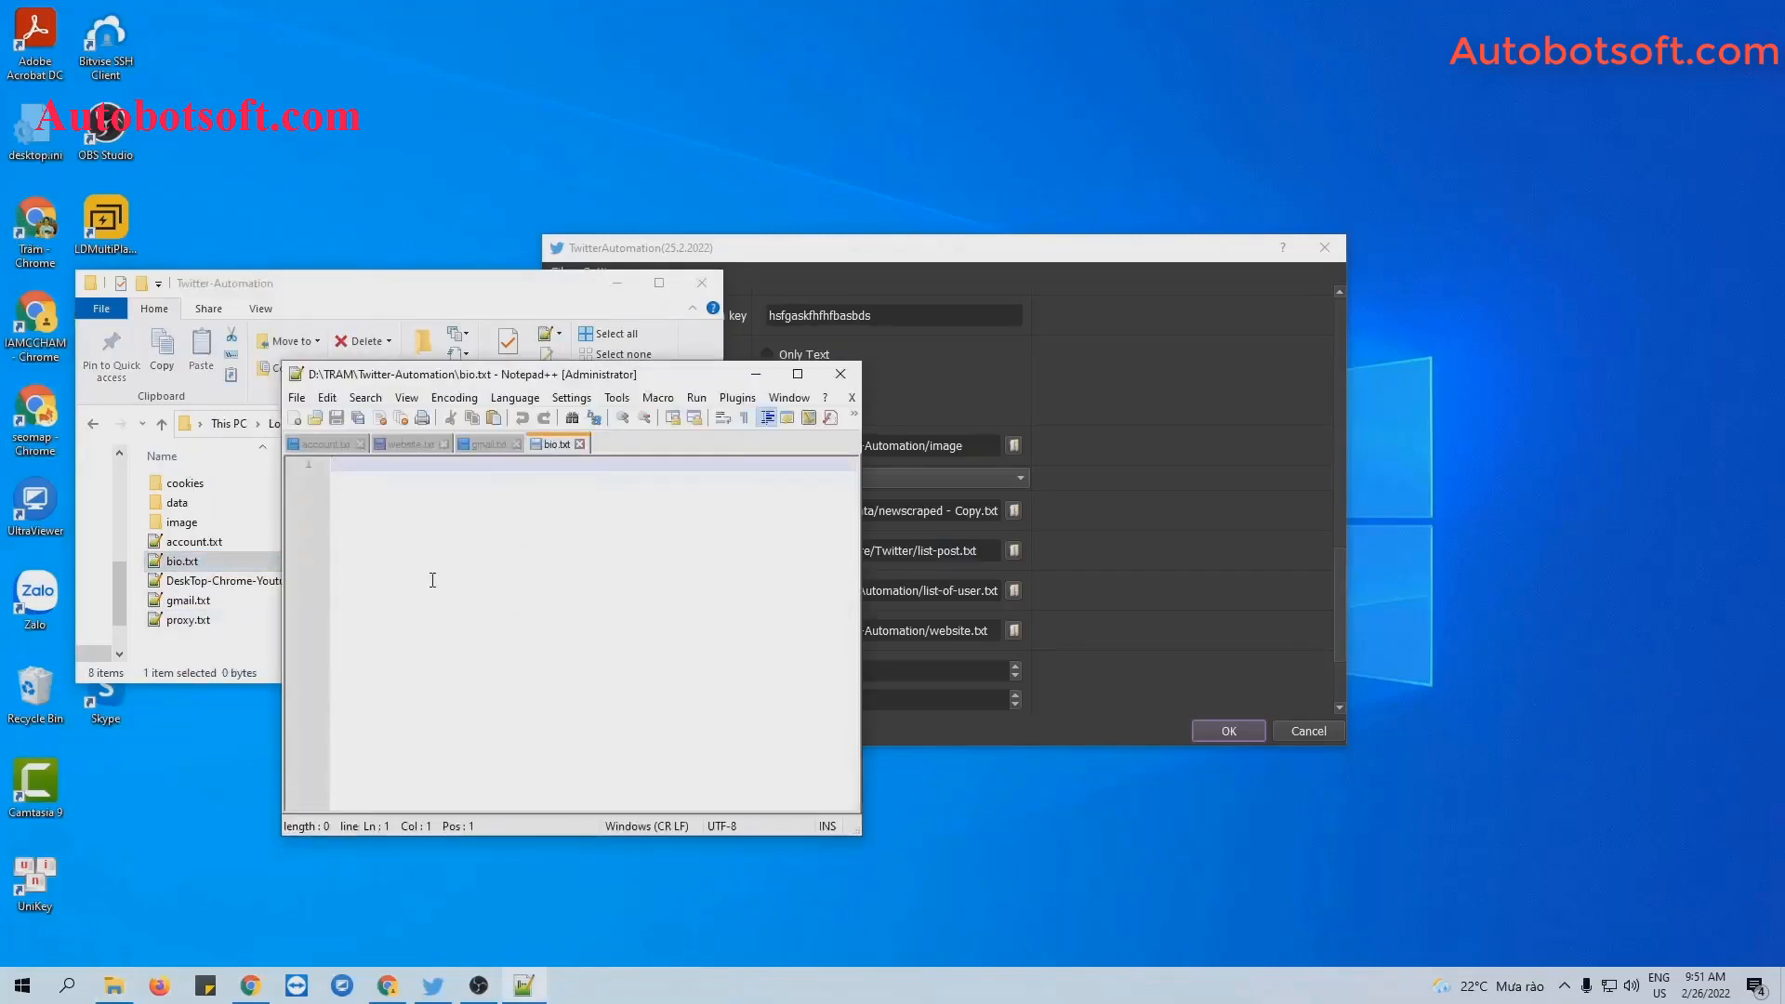
key(ctrl+v)
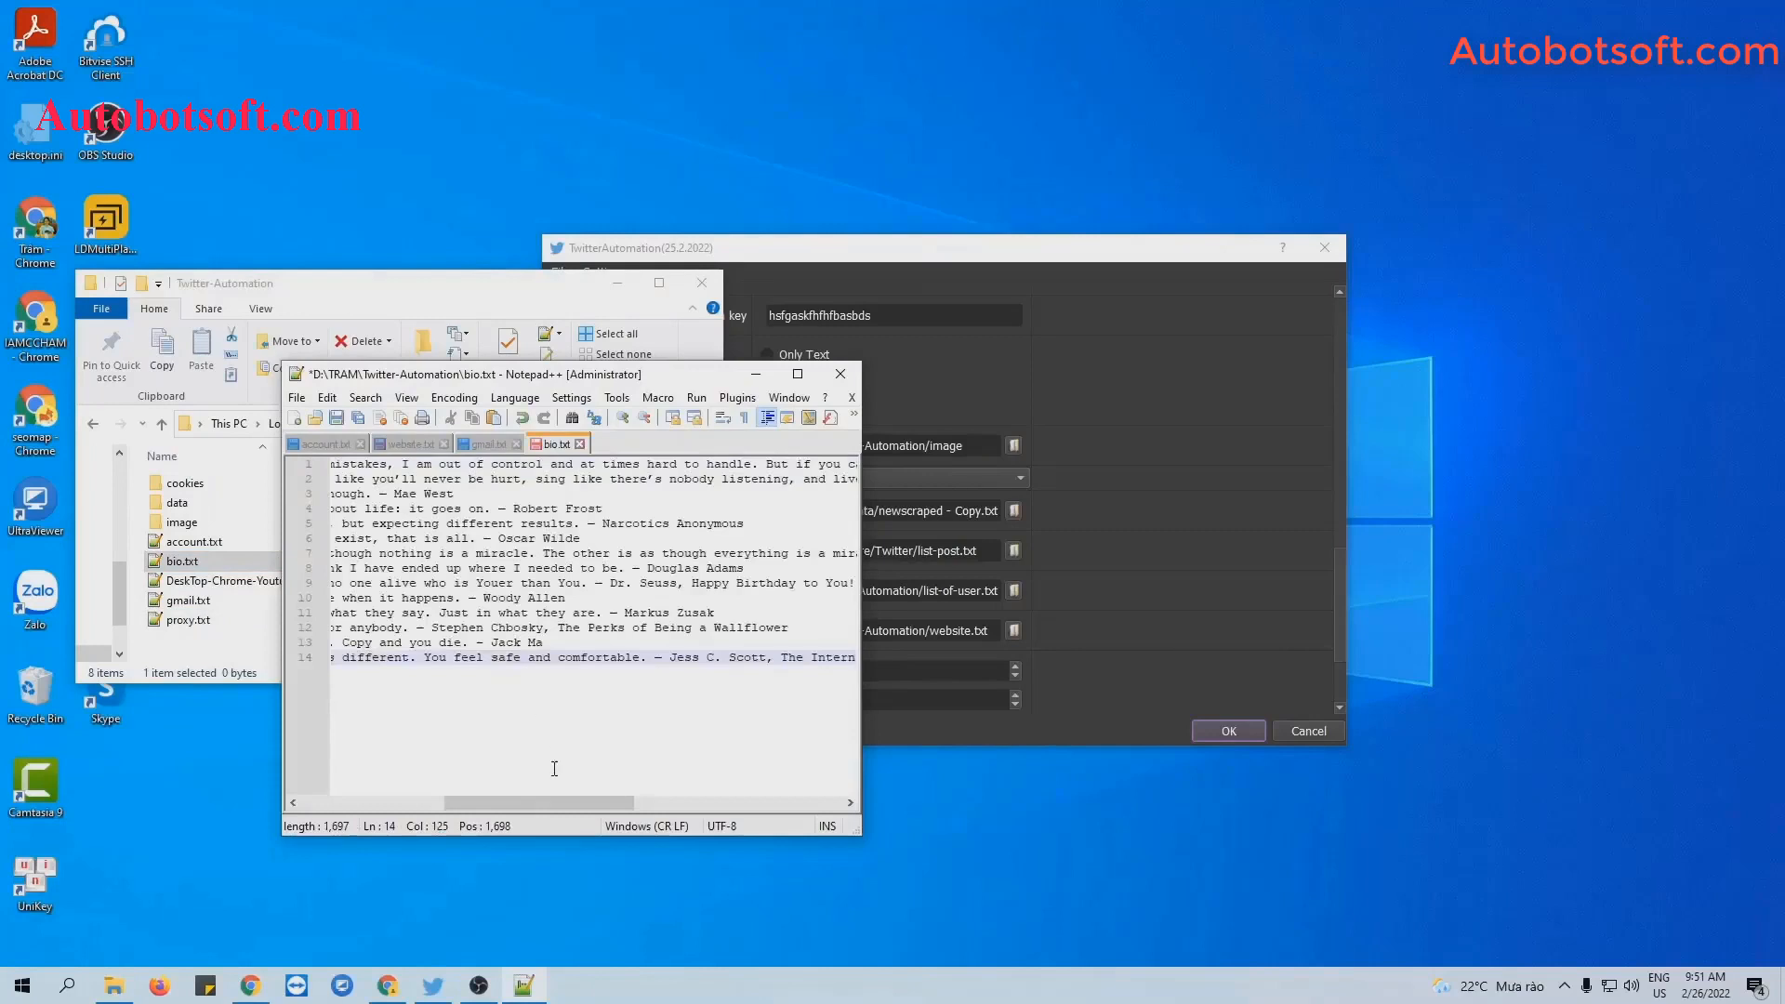
drag(521, 800, 378, 800)
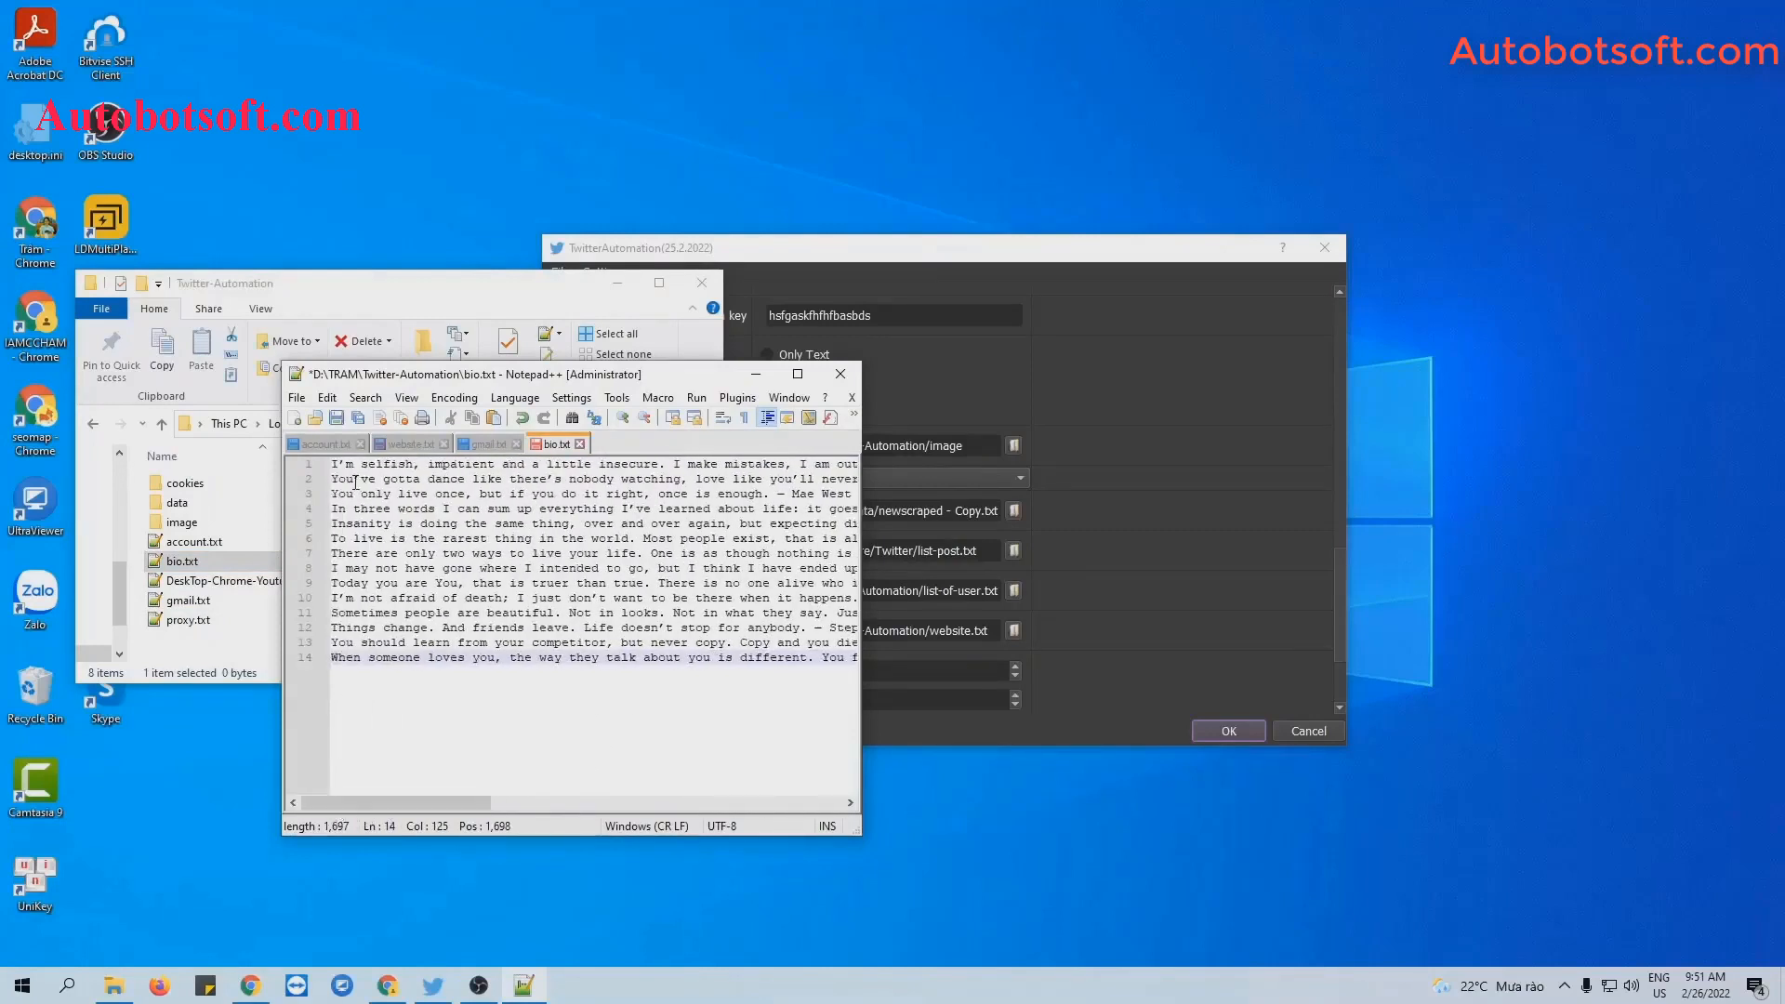
click(350, 659)
click(338, 420)
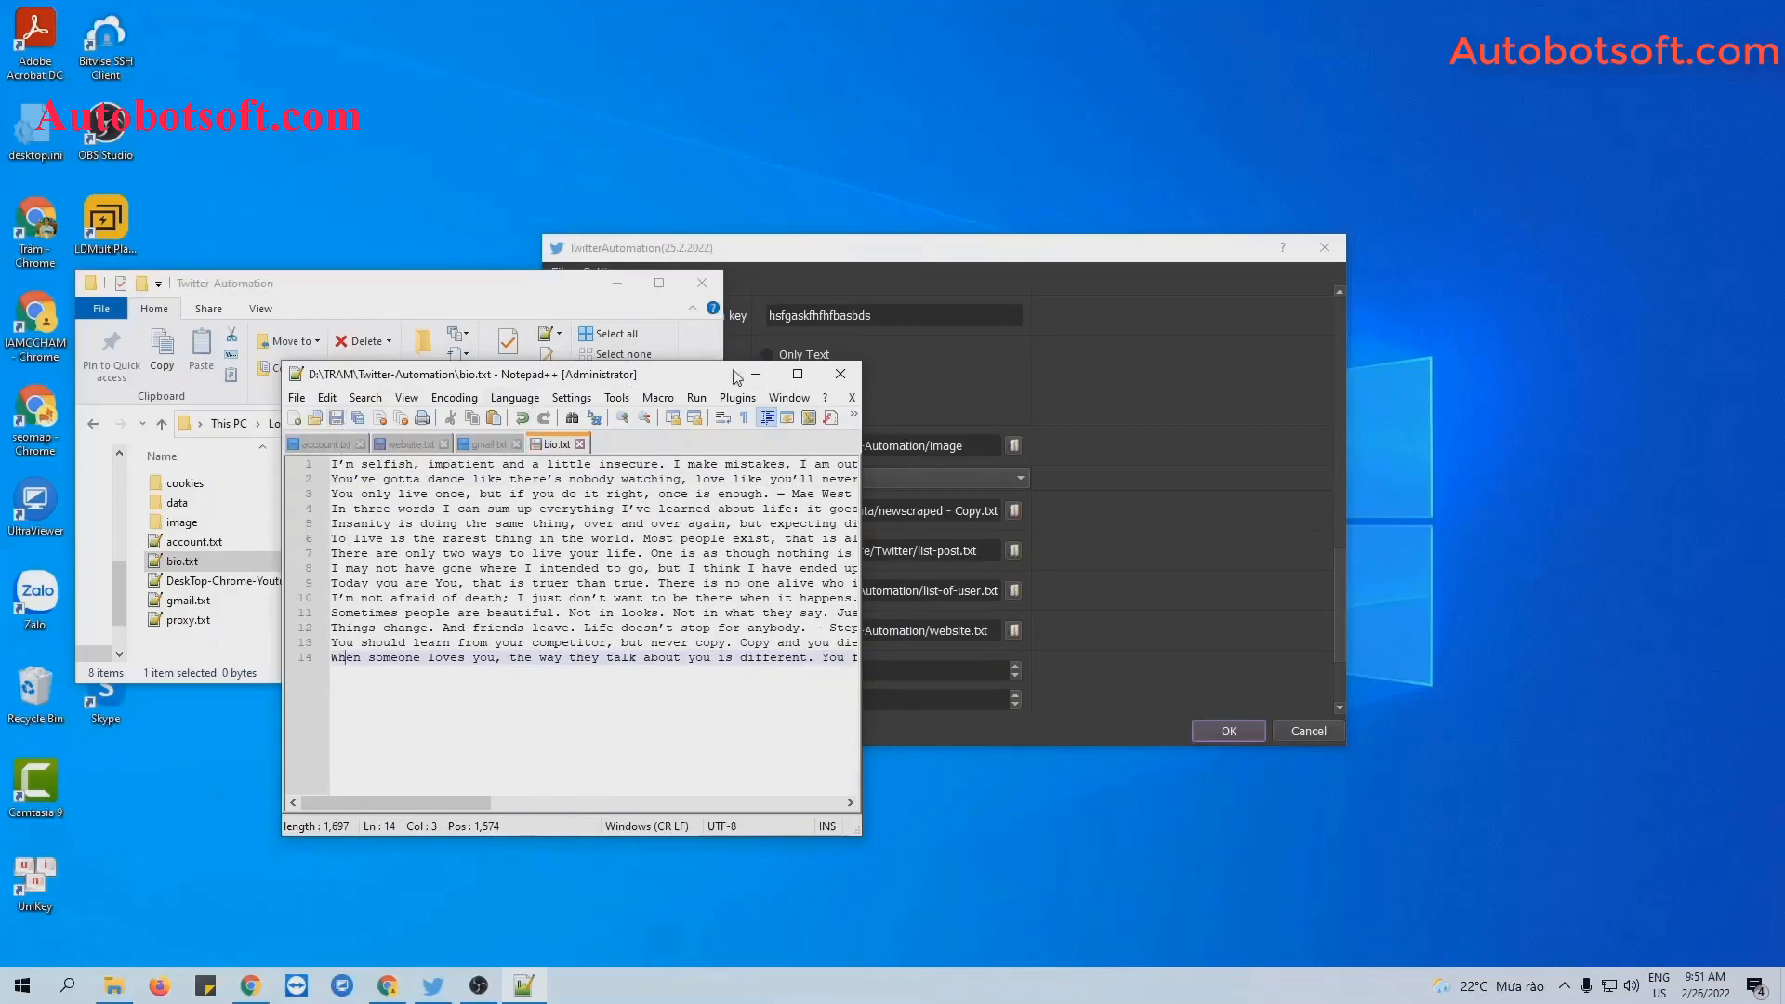
click(756, 374)
click(616, 282)
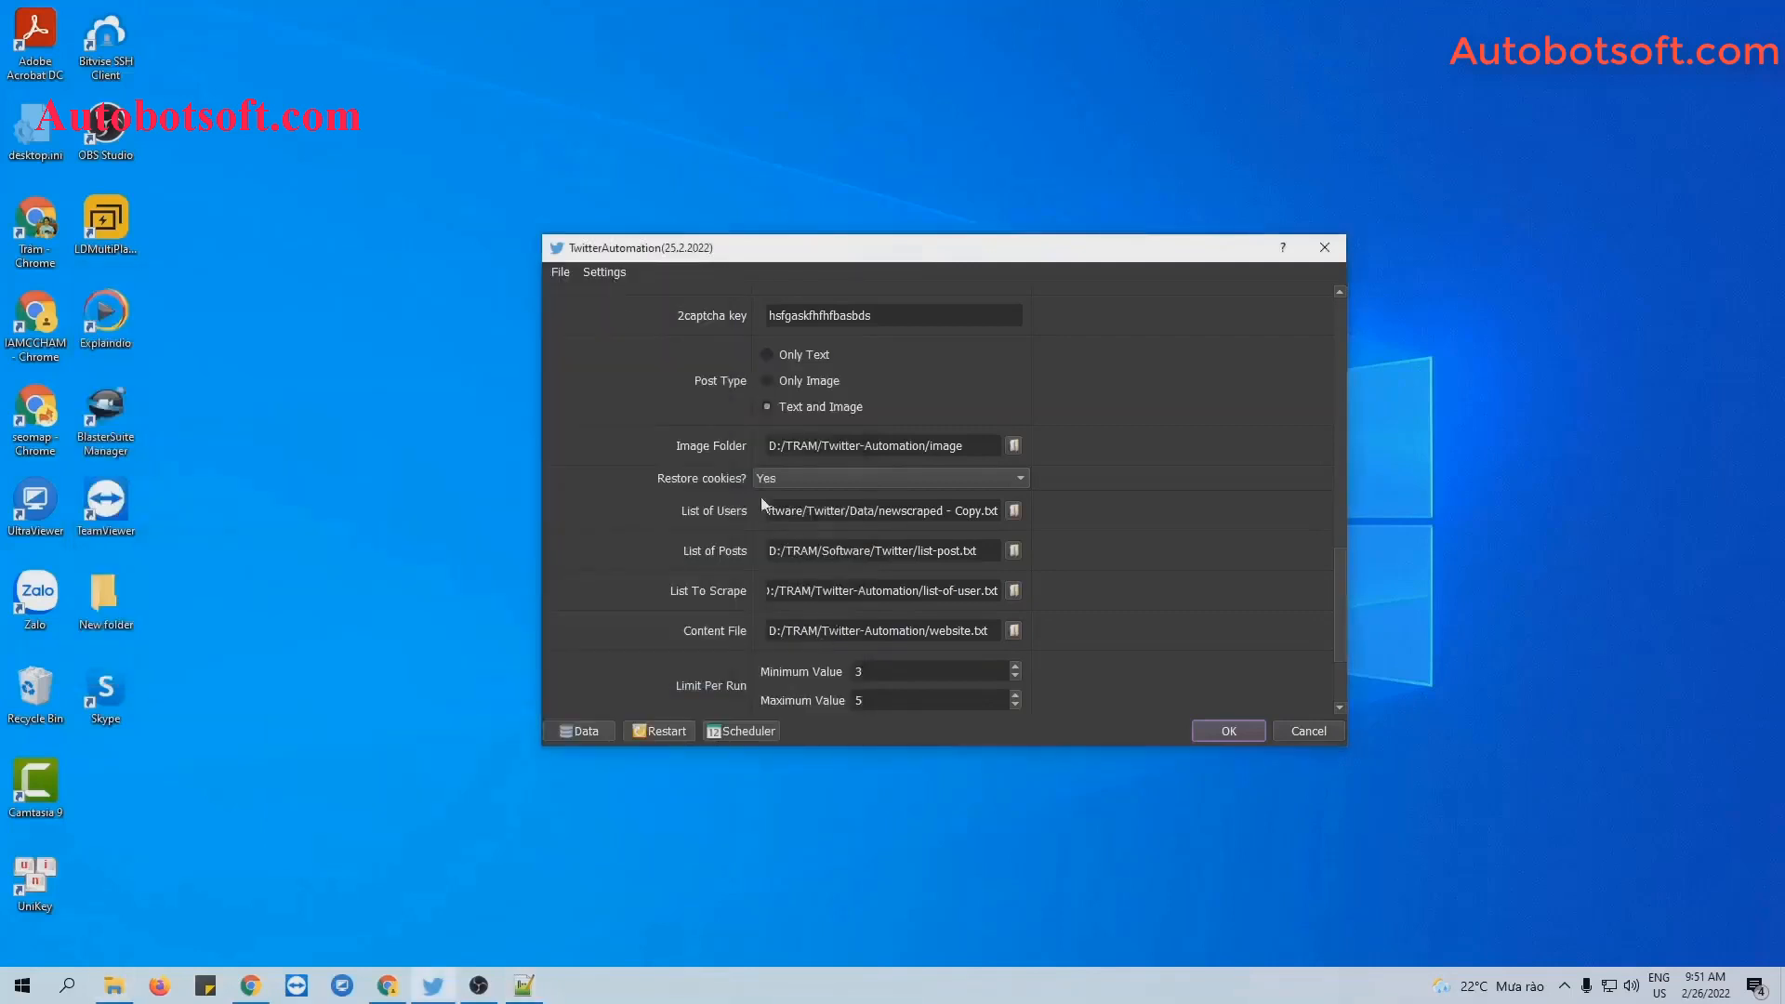
Set the Content File to bio.txt and start the Update Bio run.
click(1018, 632)
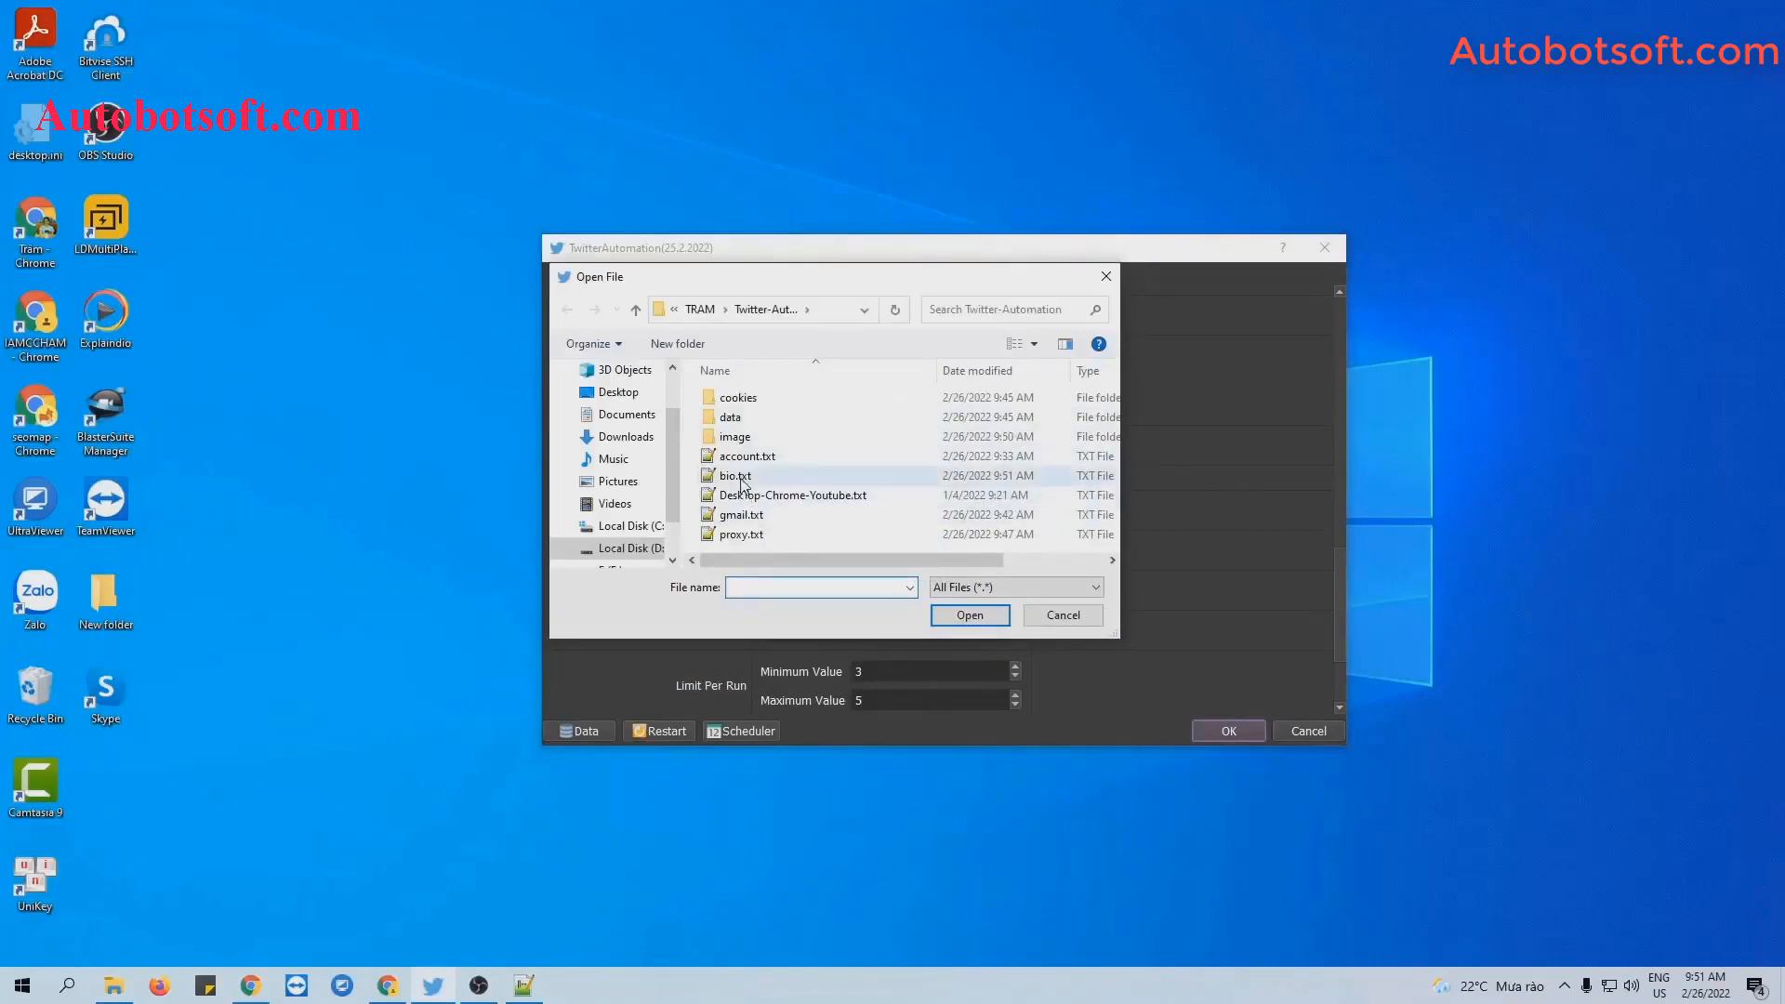
click(742, 477)
click(967, 616)
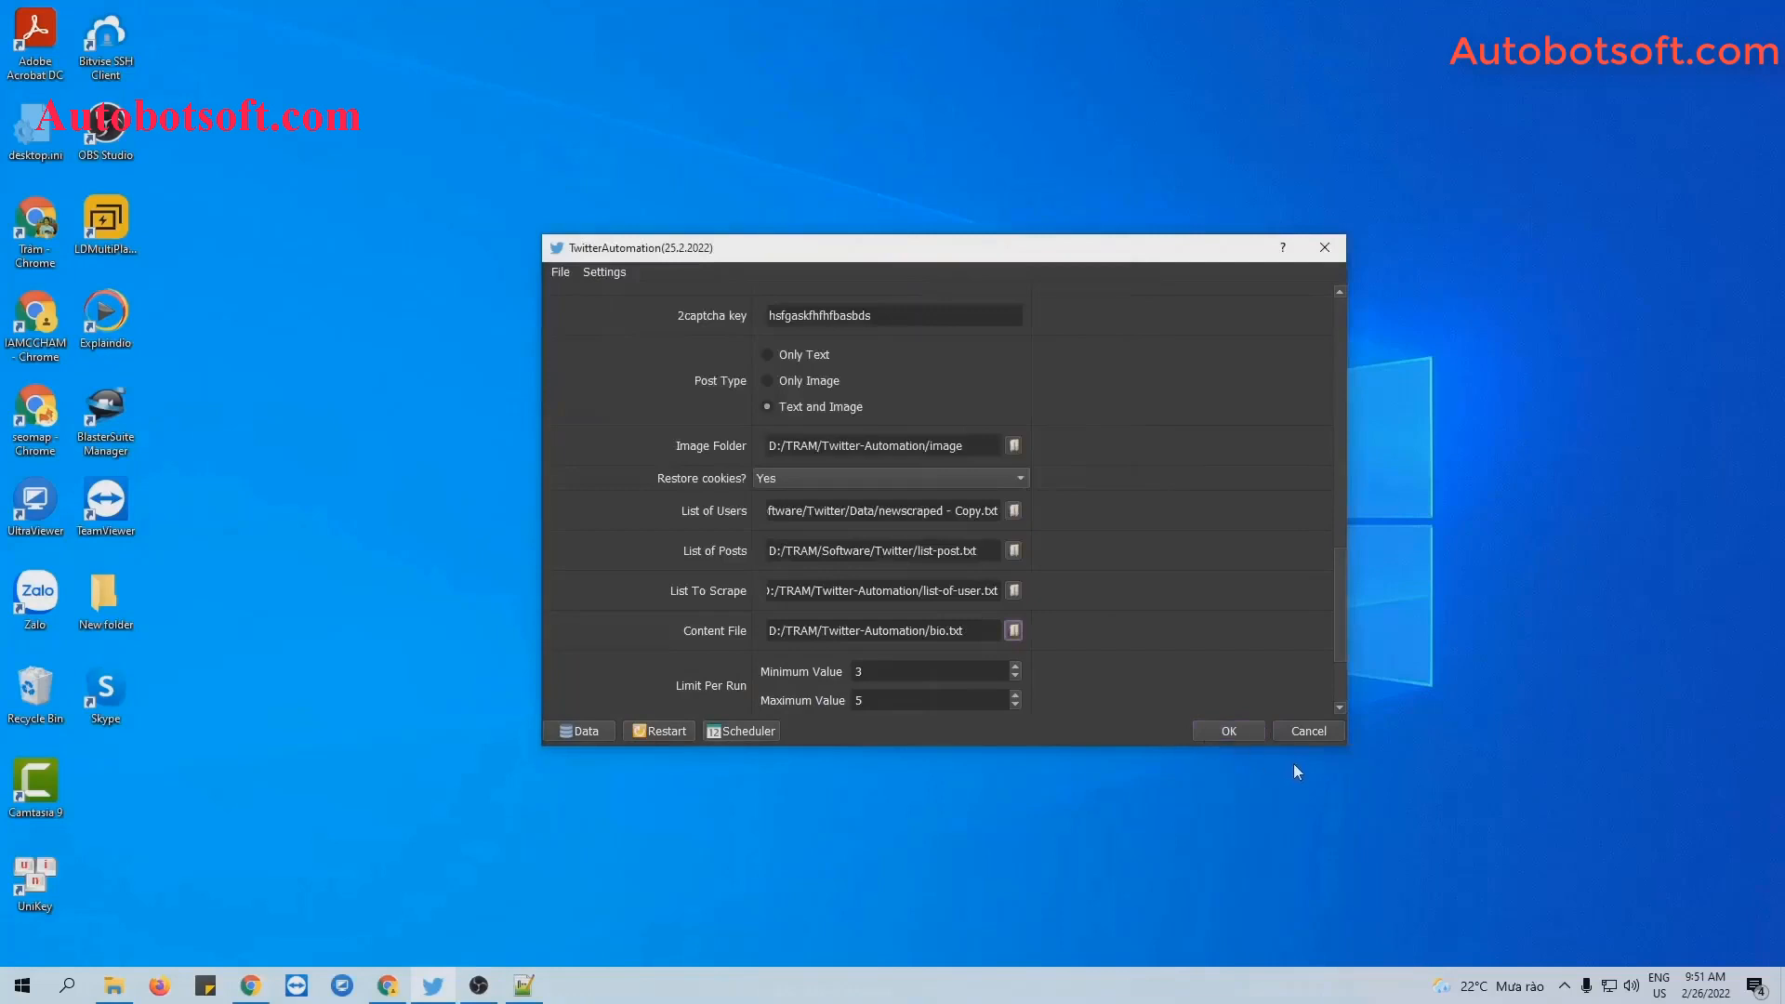
click(1226, 731)
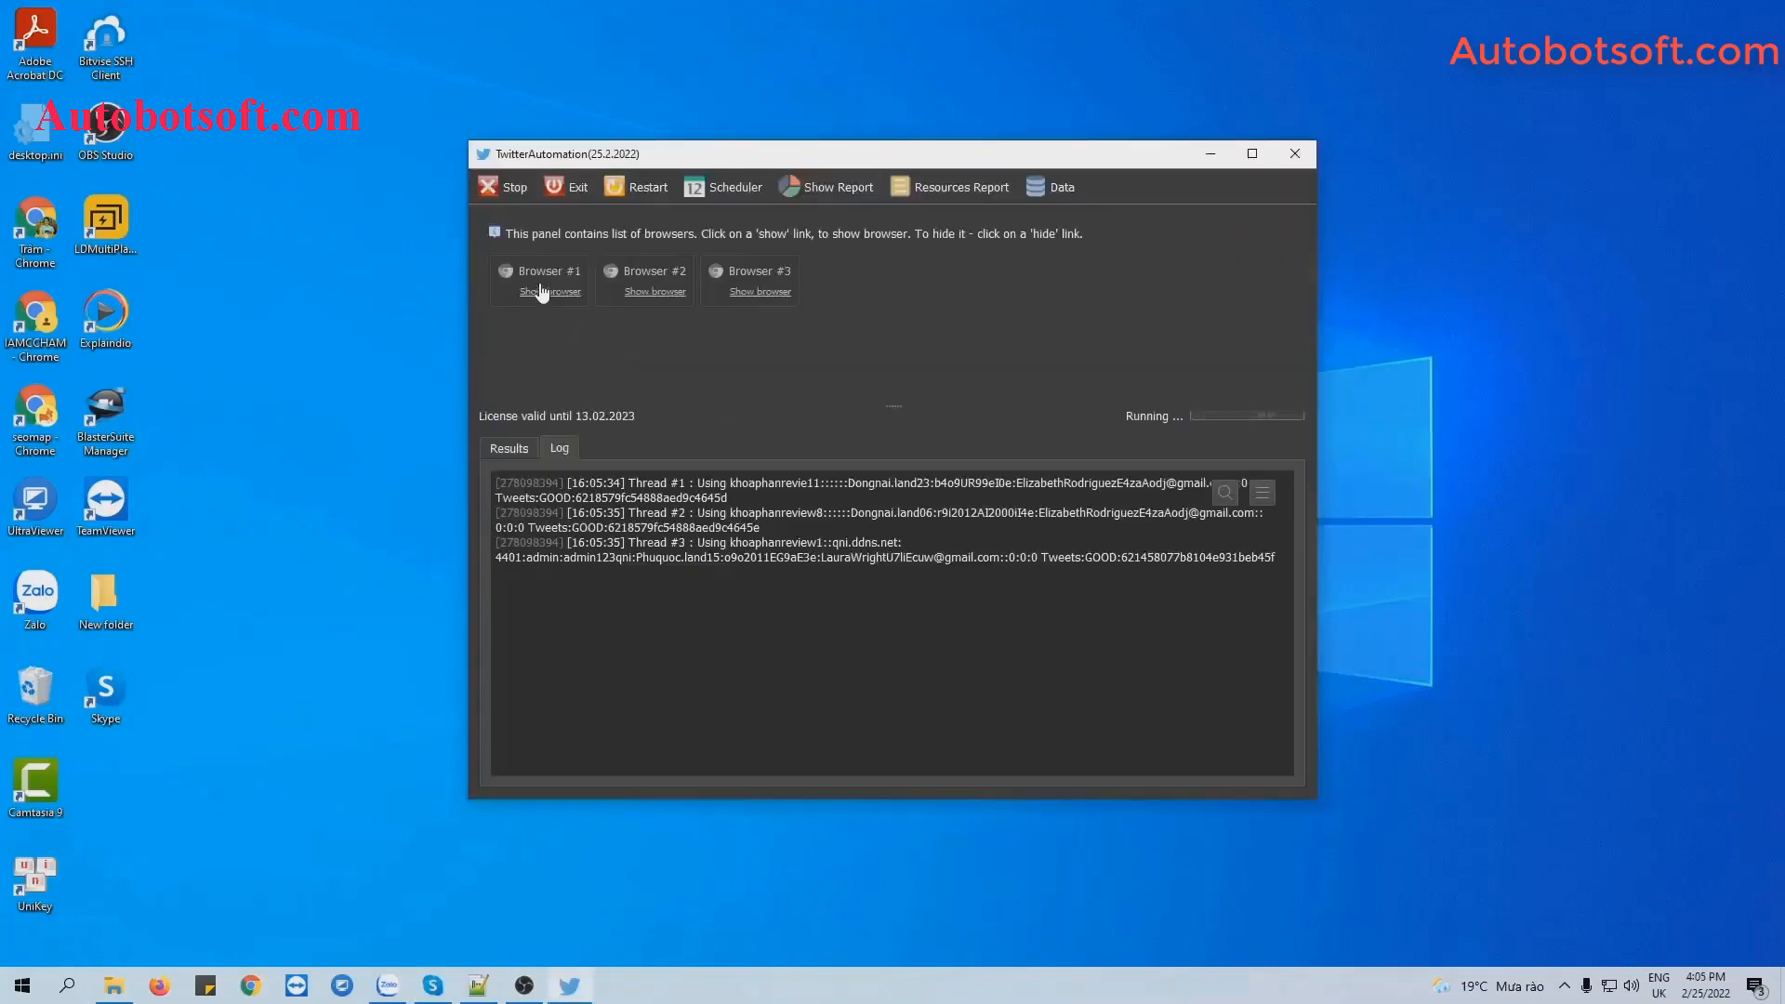
Show Browser #1 and tile the account browsers side by side to watch bios update.
click(529, 292)
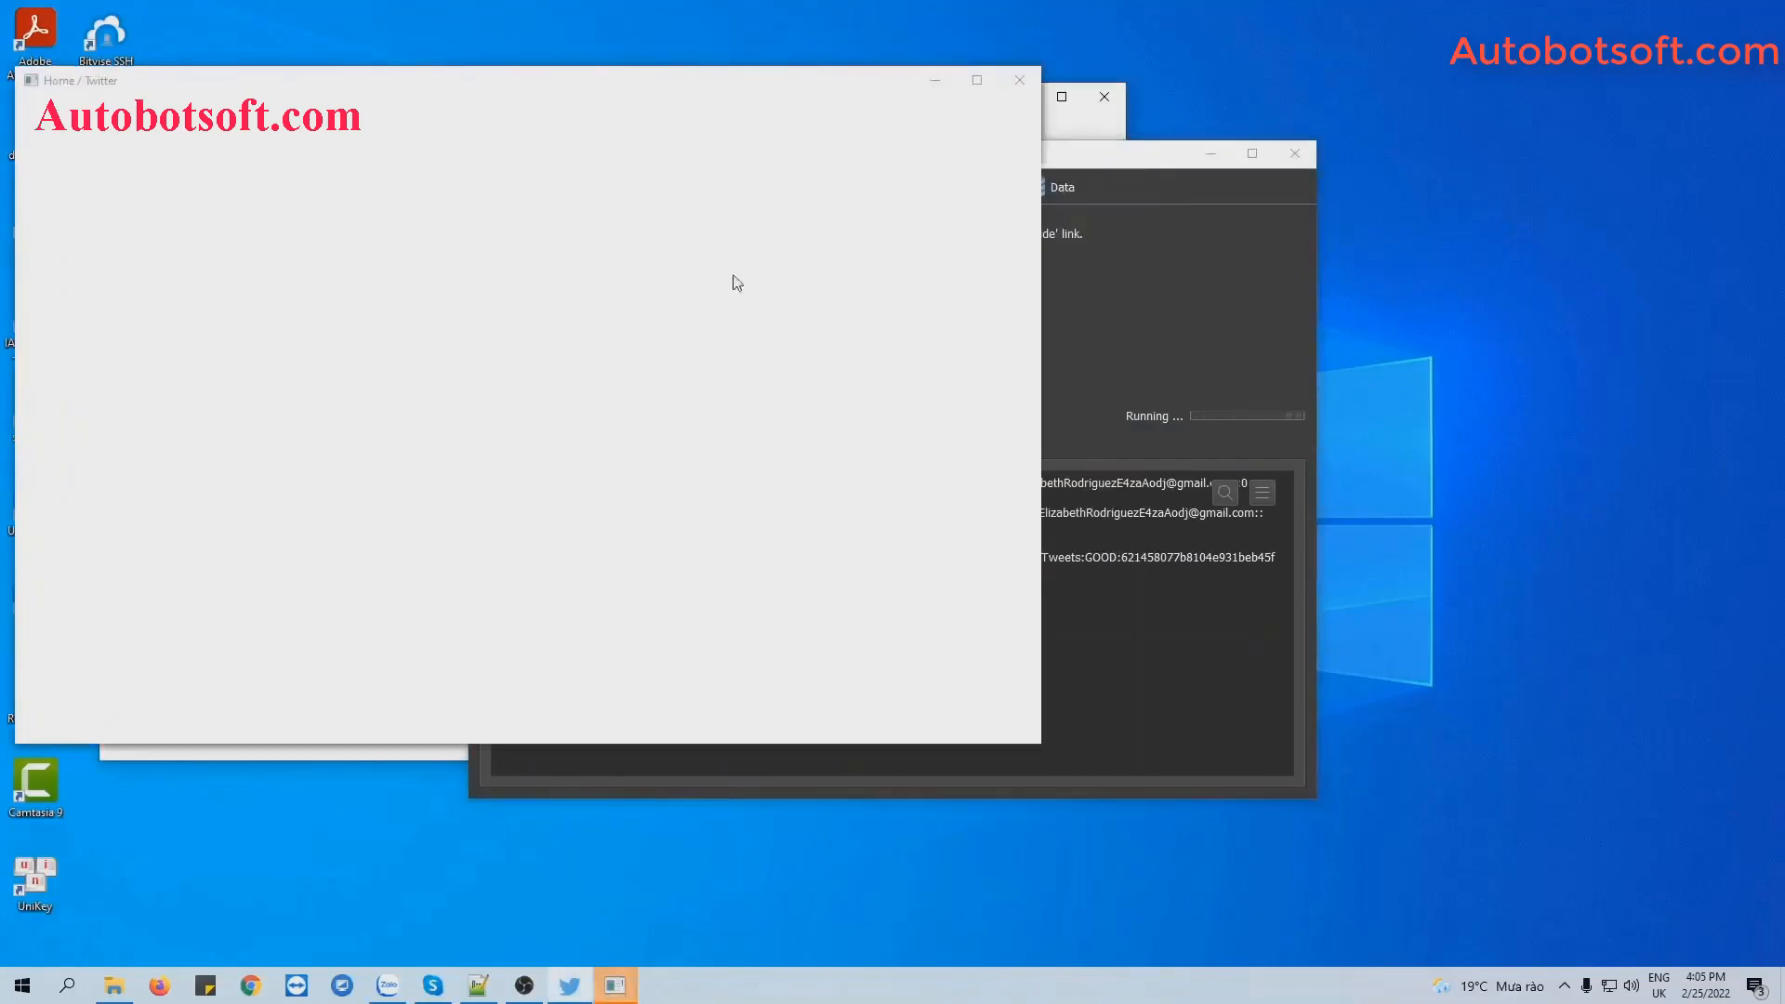
right_click(1046, 986)
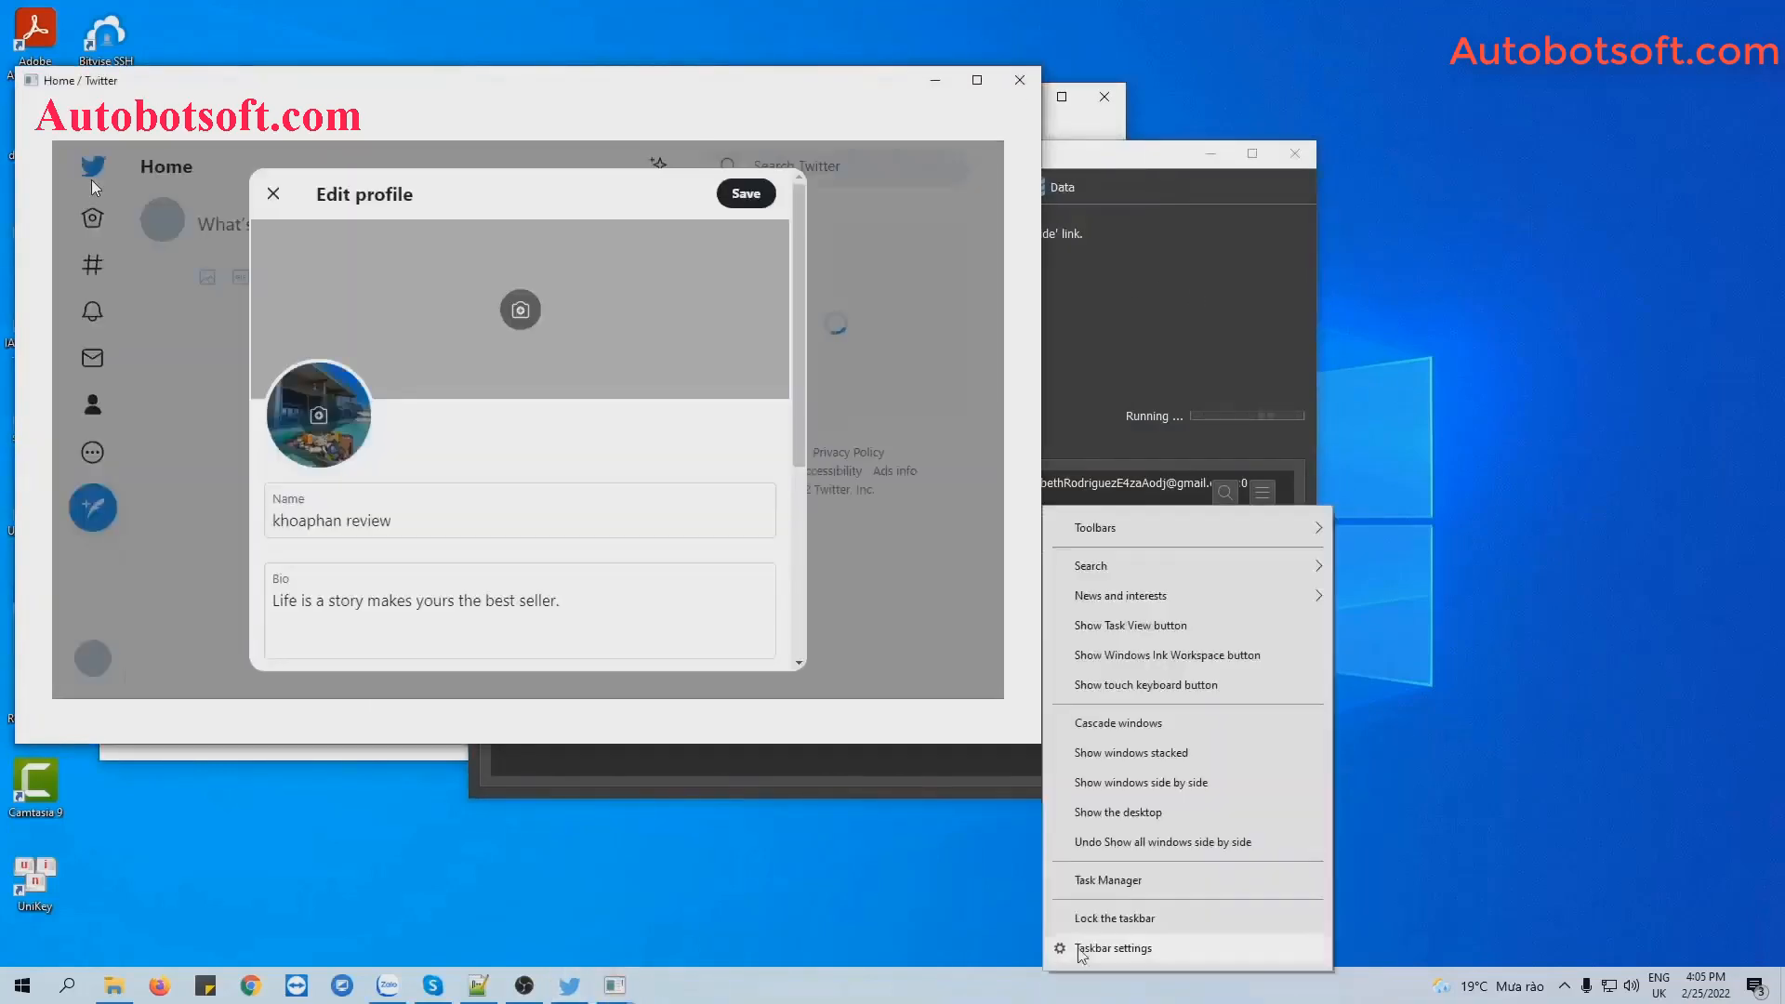
click(1162, 785)
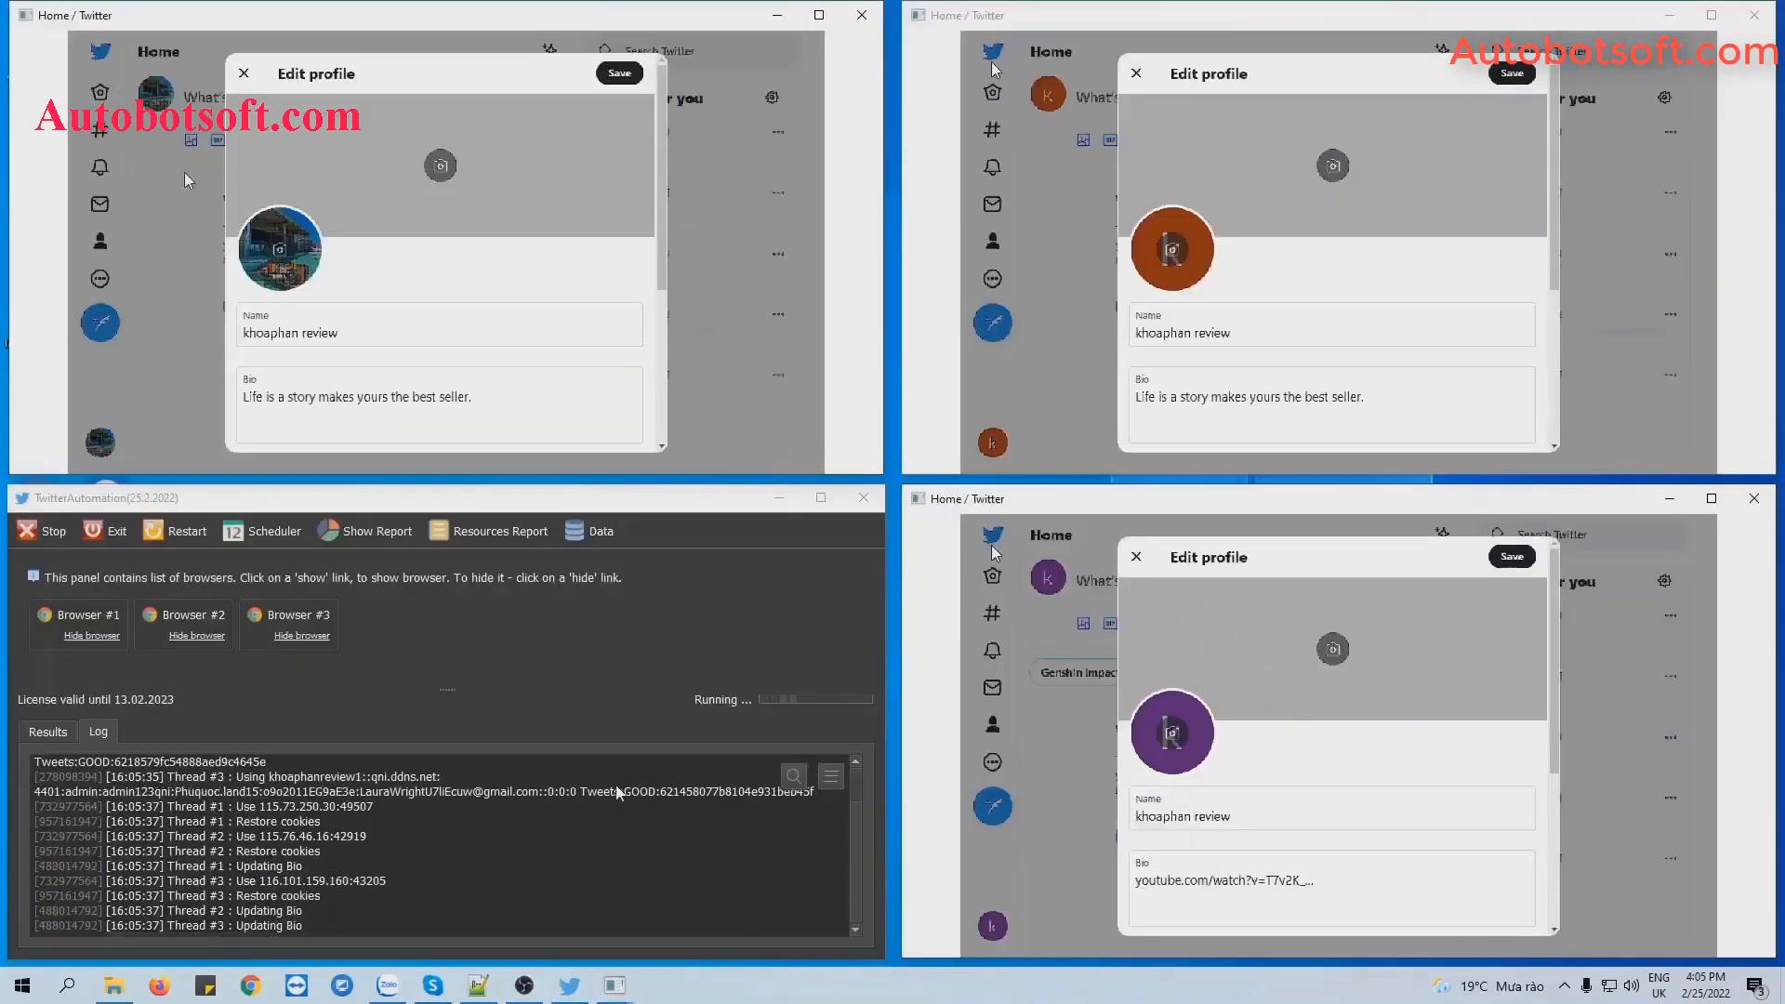
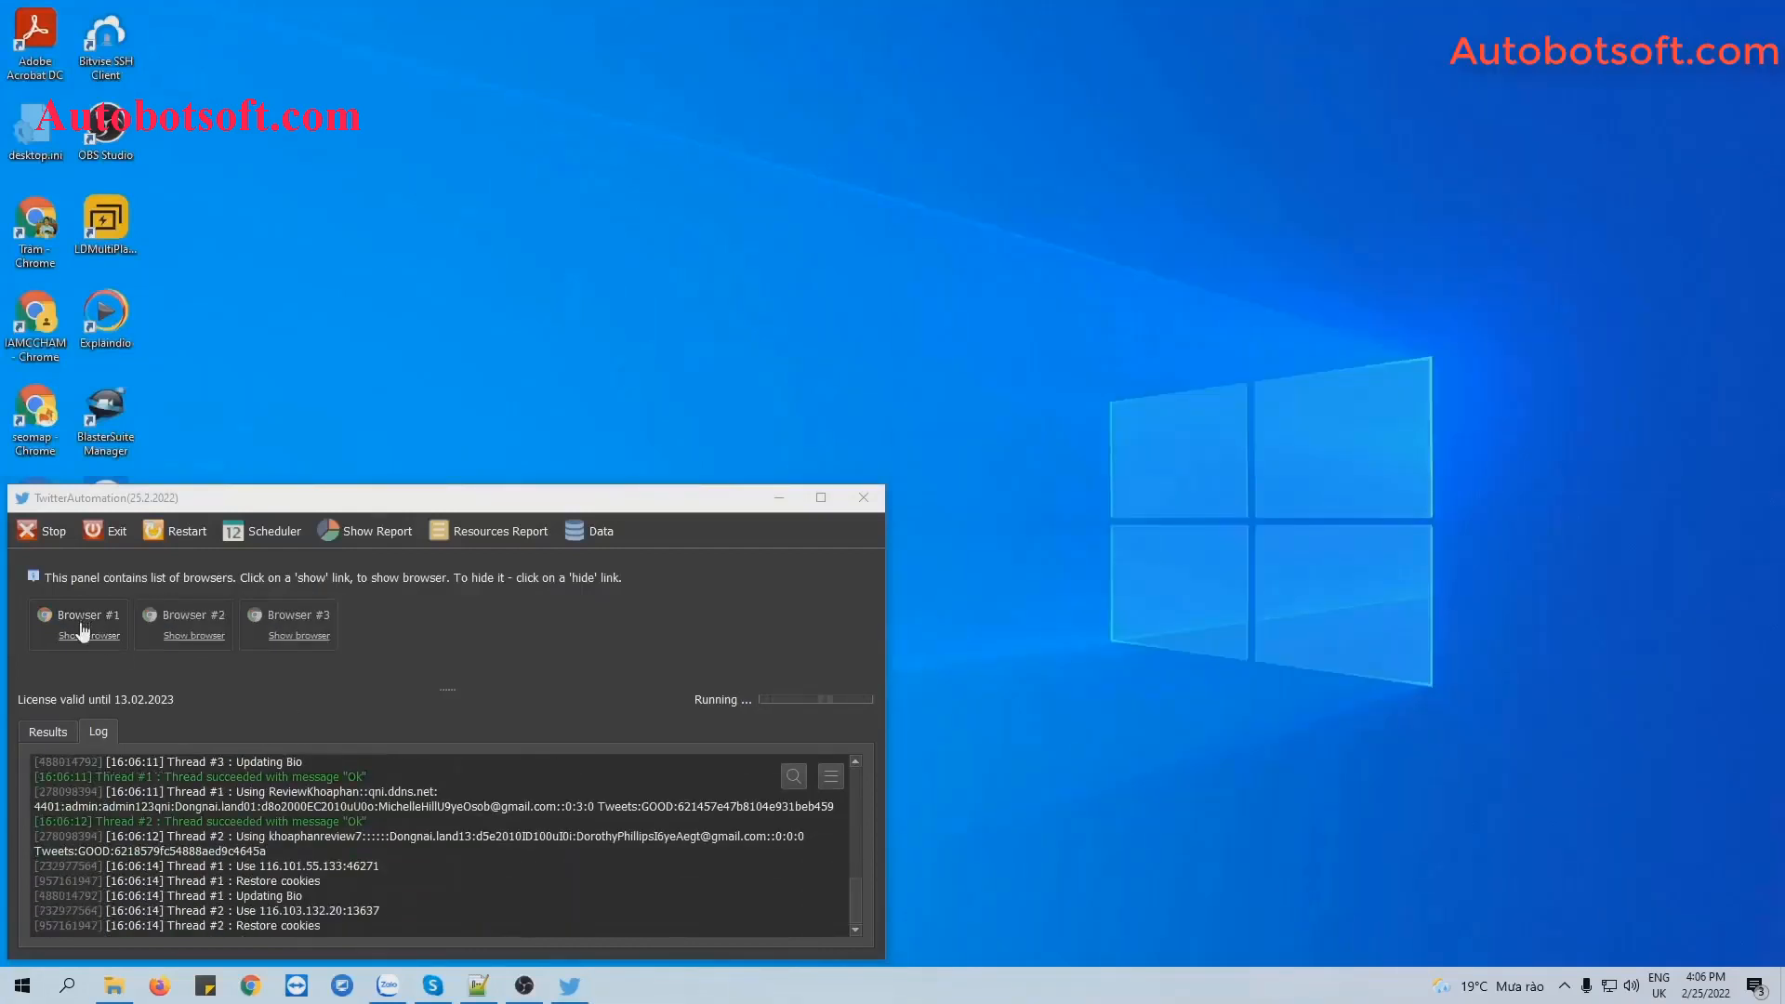
Show bot browsers #1 and #3 and tile the windows side by side, then into a grid.
click(81, 635)
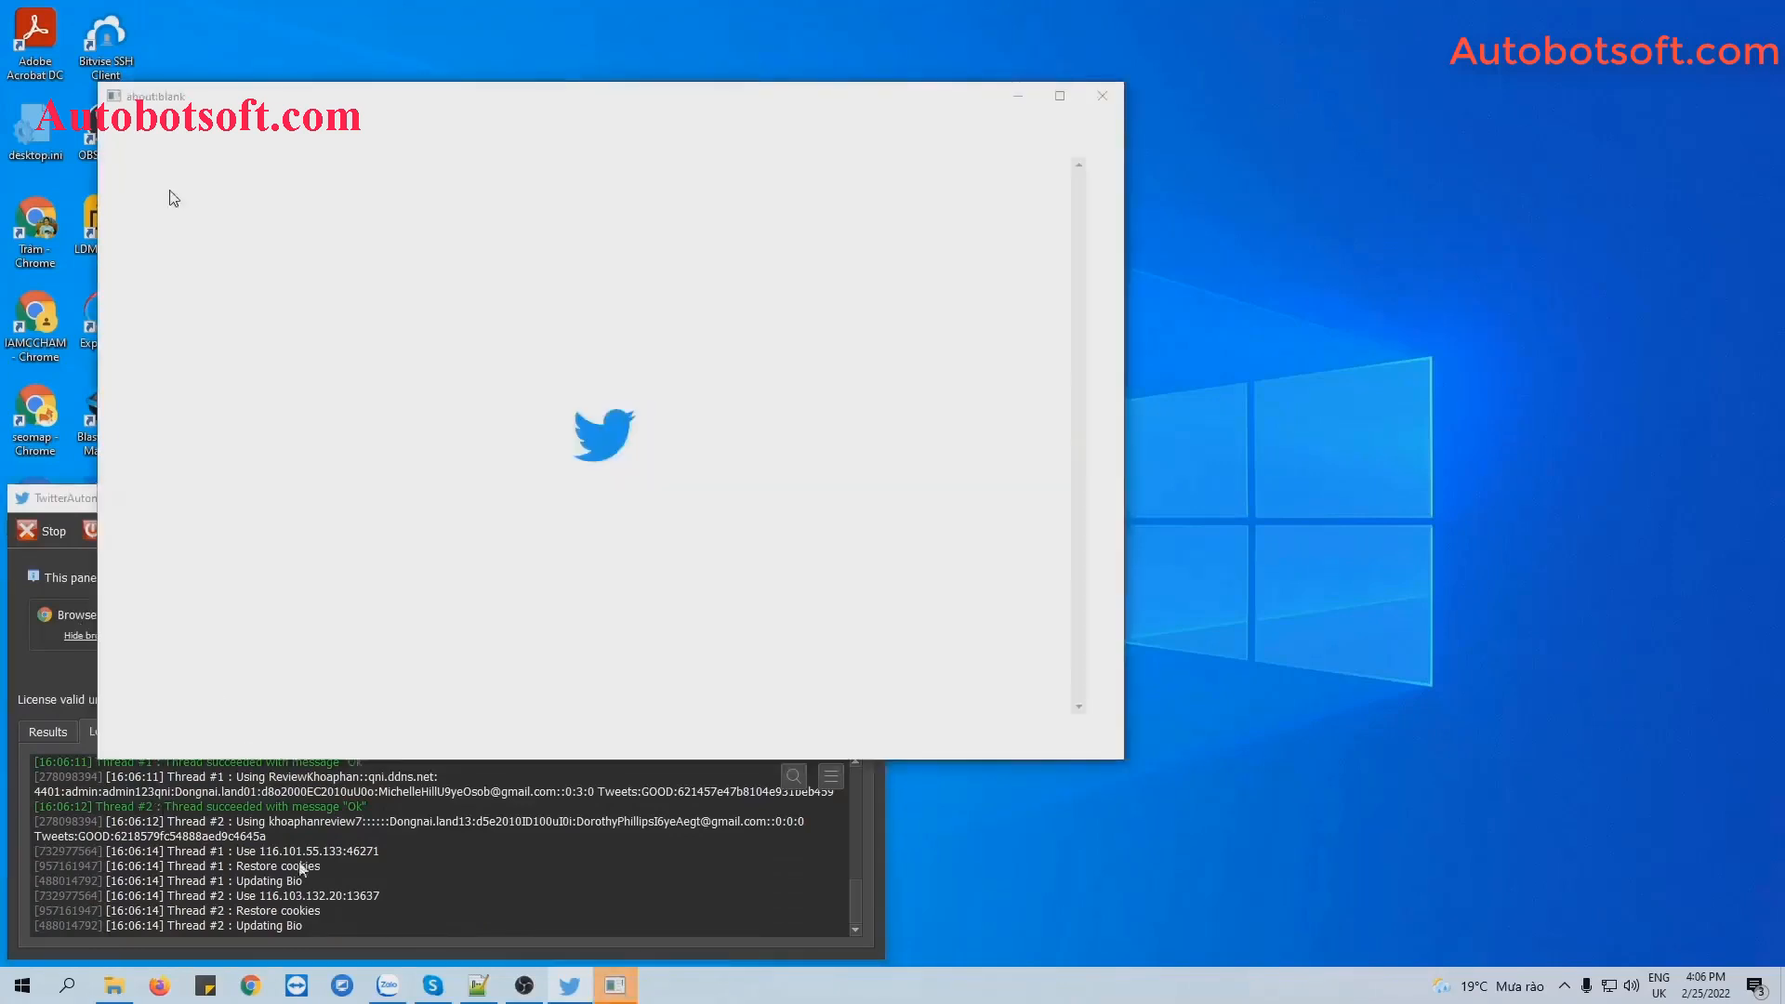
drag(313, 896, 310, 881)
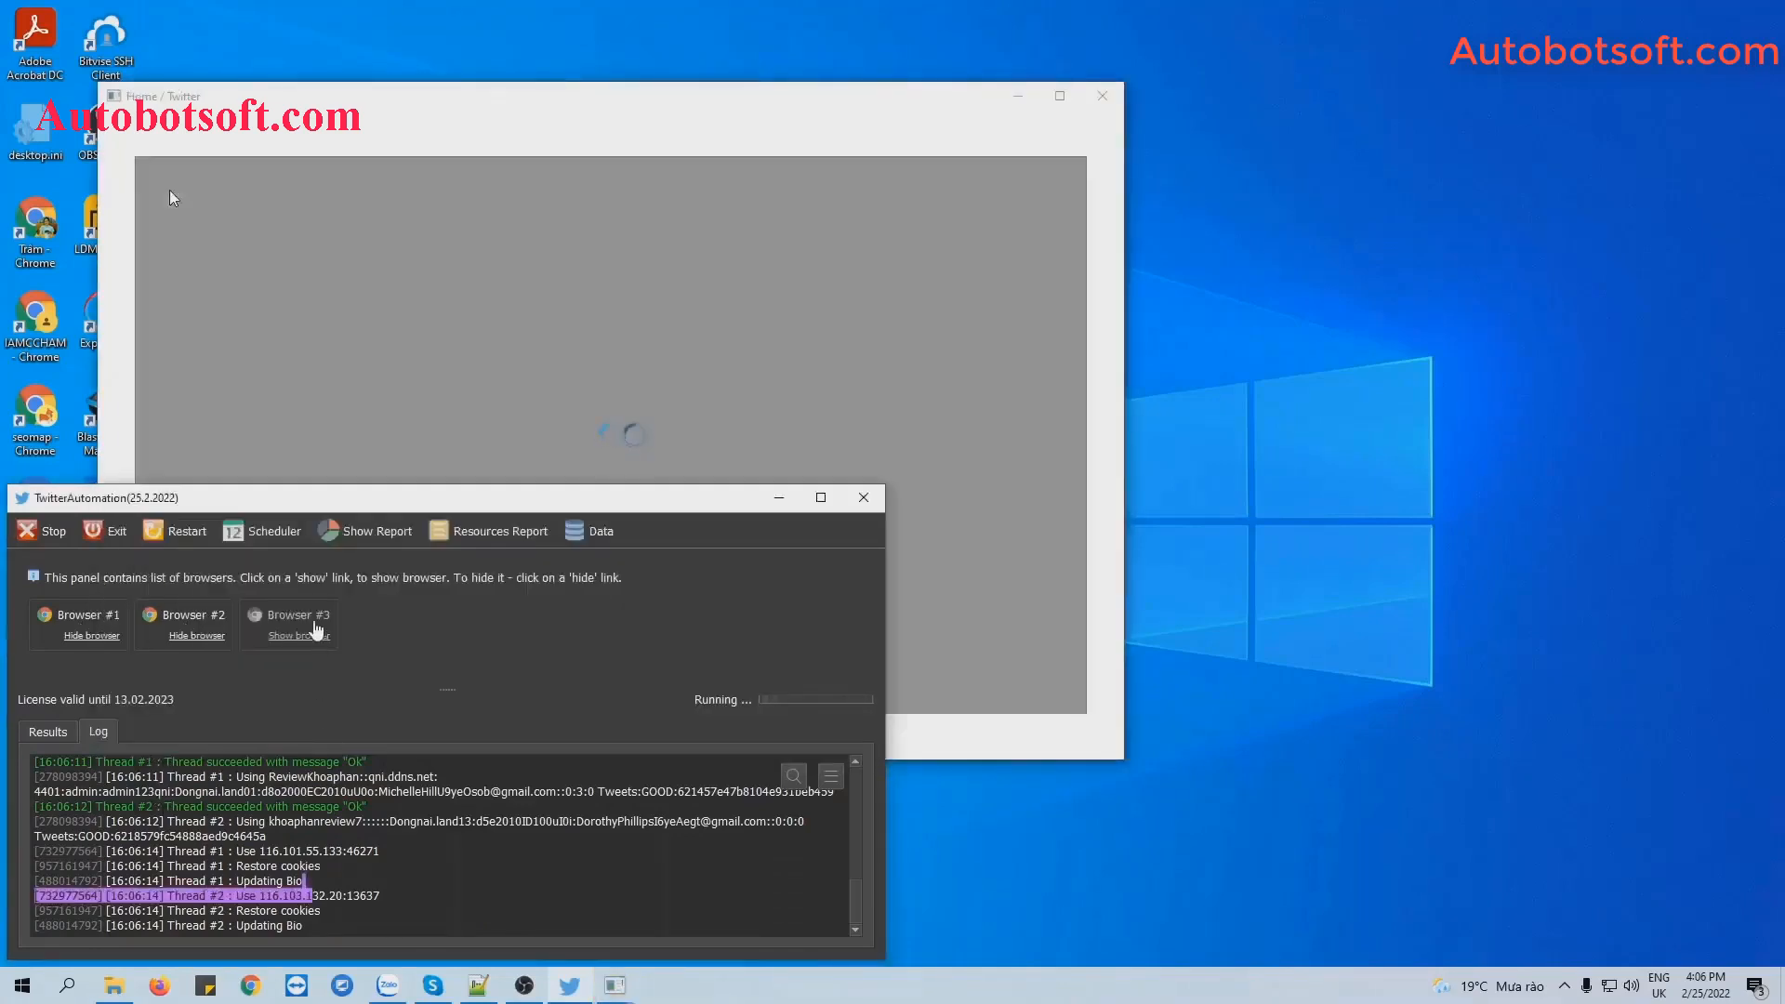
click(310, 633)
right_click(833, 988)
click(930, 800)
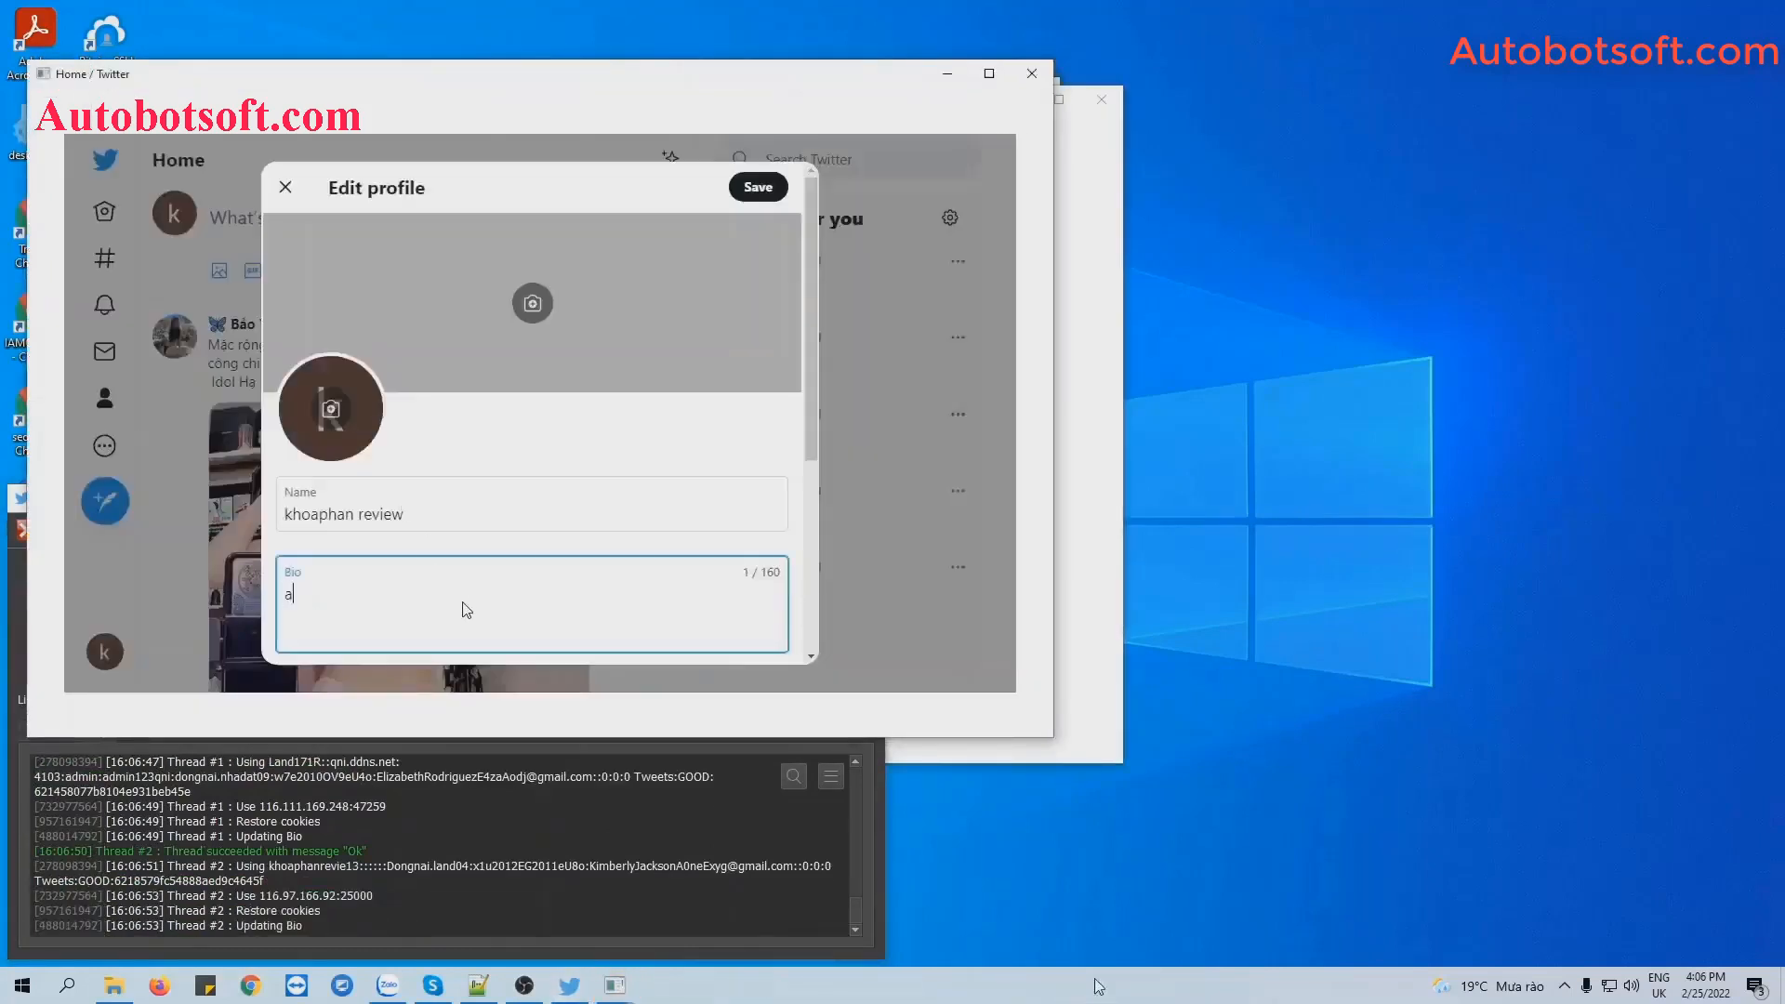
right_click(1095, 982)
click(1189, 801)
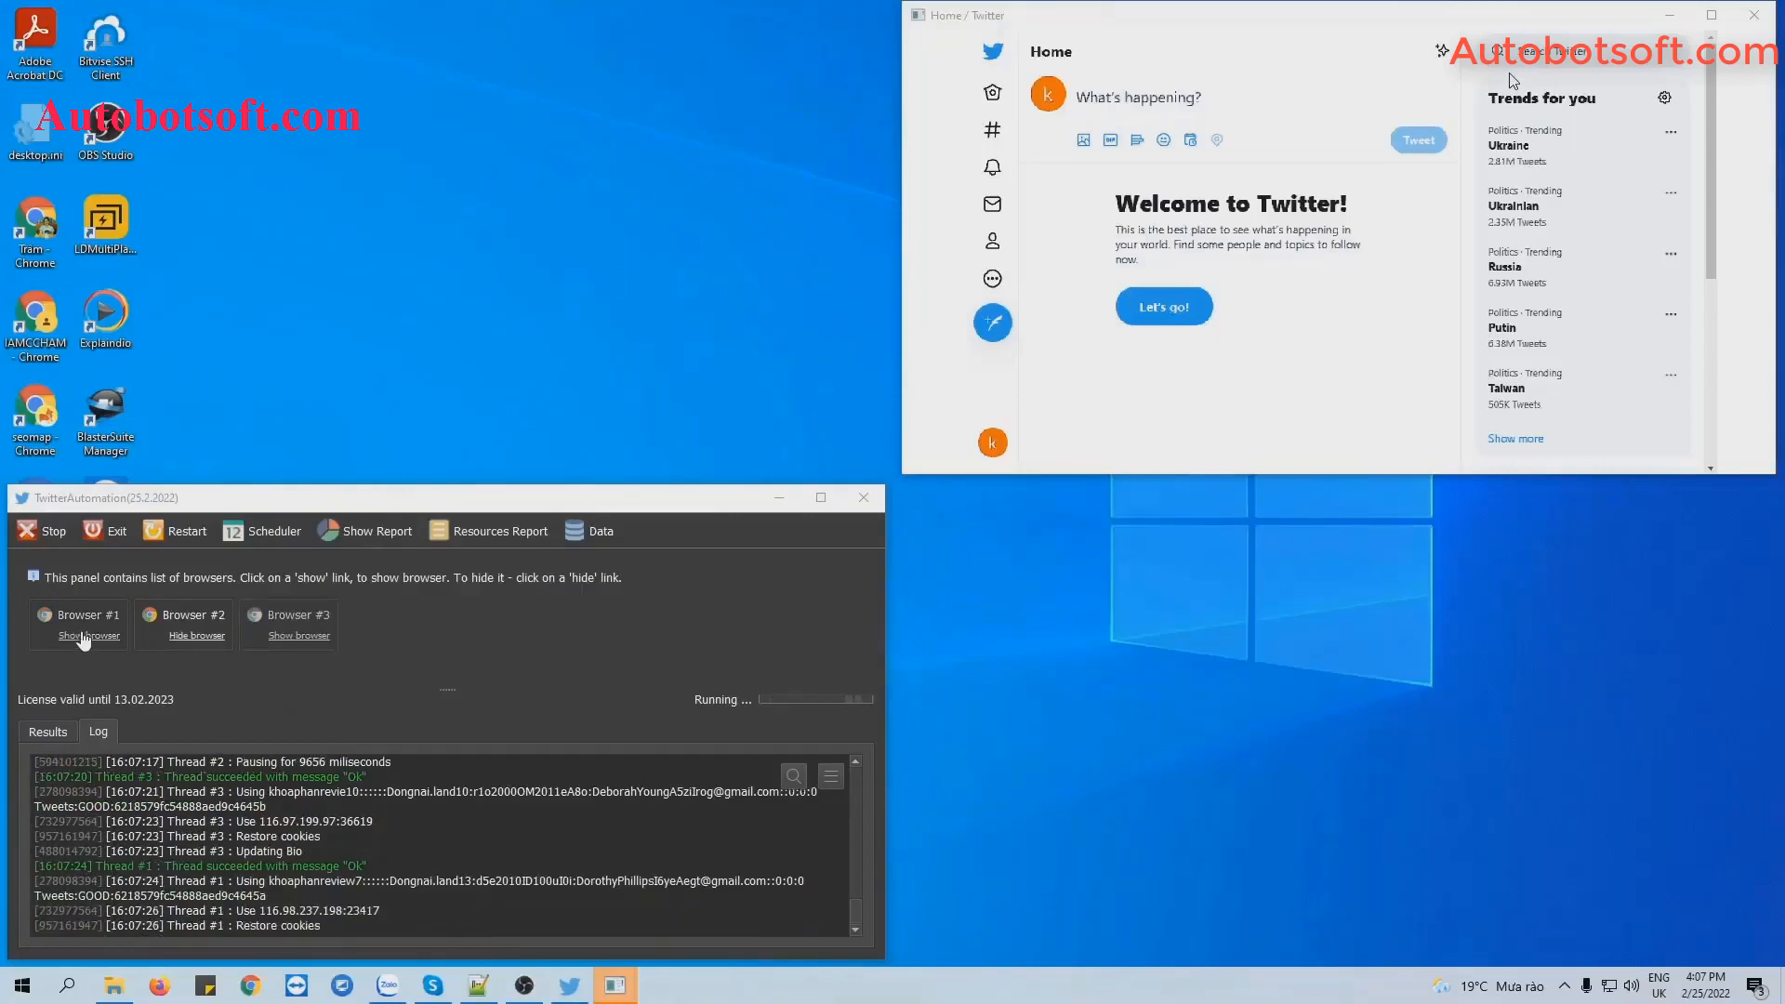
Show browsers #1–#3, tile the four windows into quadrants, and clear the highlighted log lines.
click(85, 635)
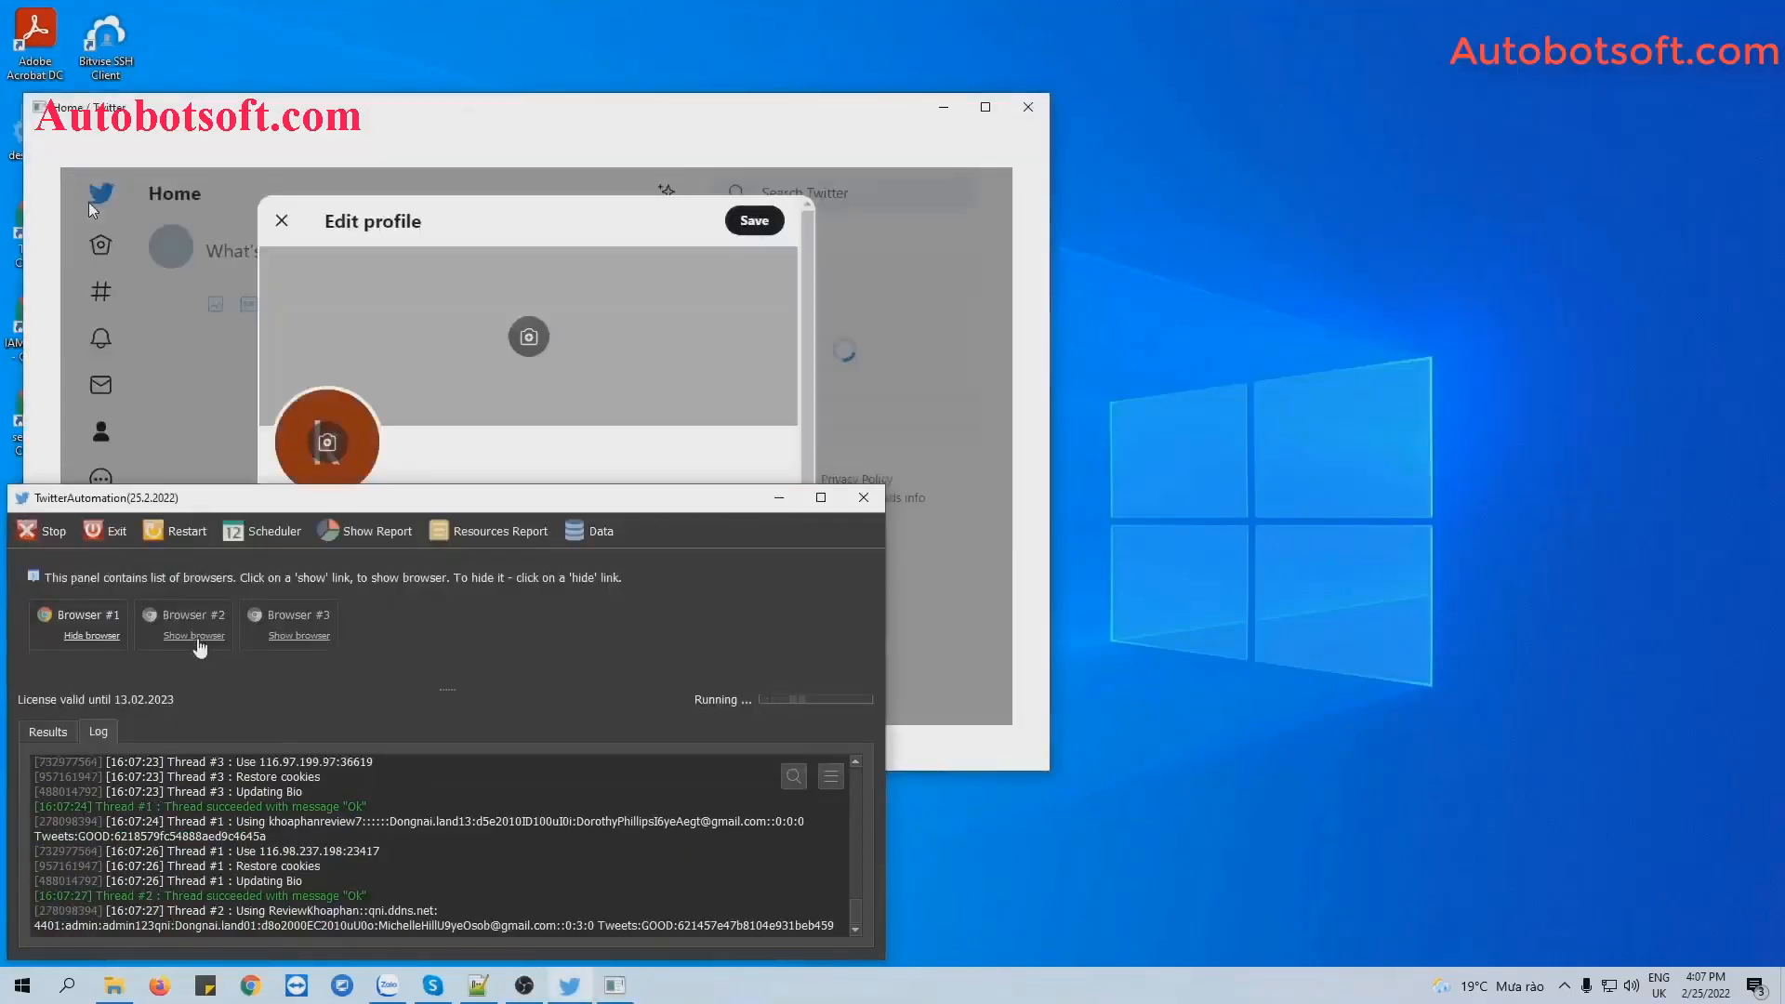
click(191, 638)
drag(409, 866, 405, 834)
click(300, 635)
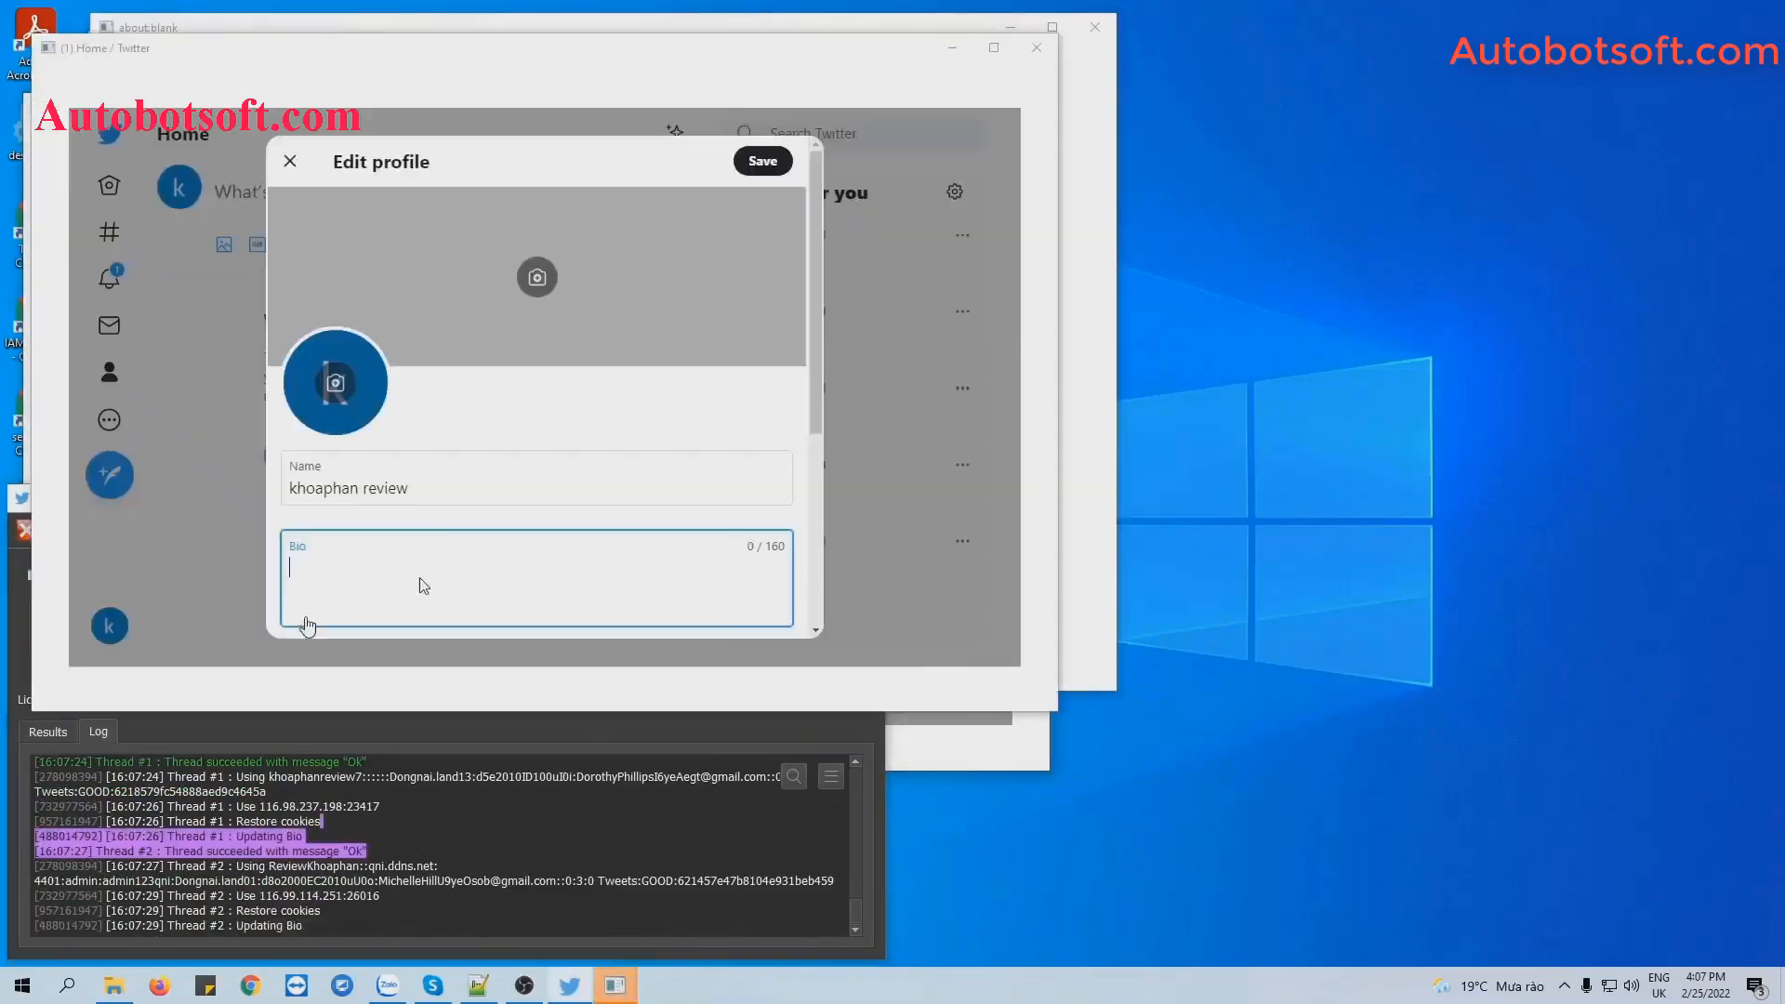
right_click(829, 982)
click(920, 847)
click(480, 851)
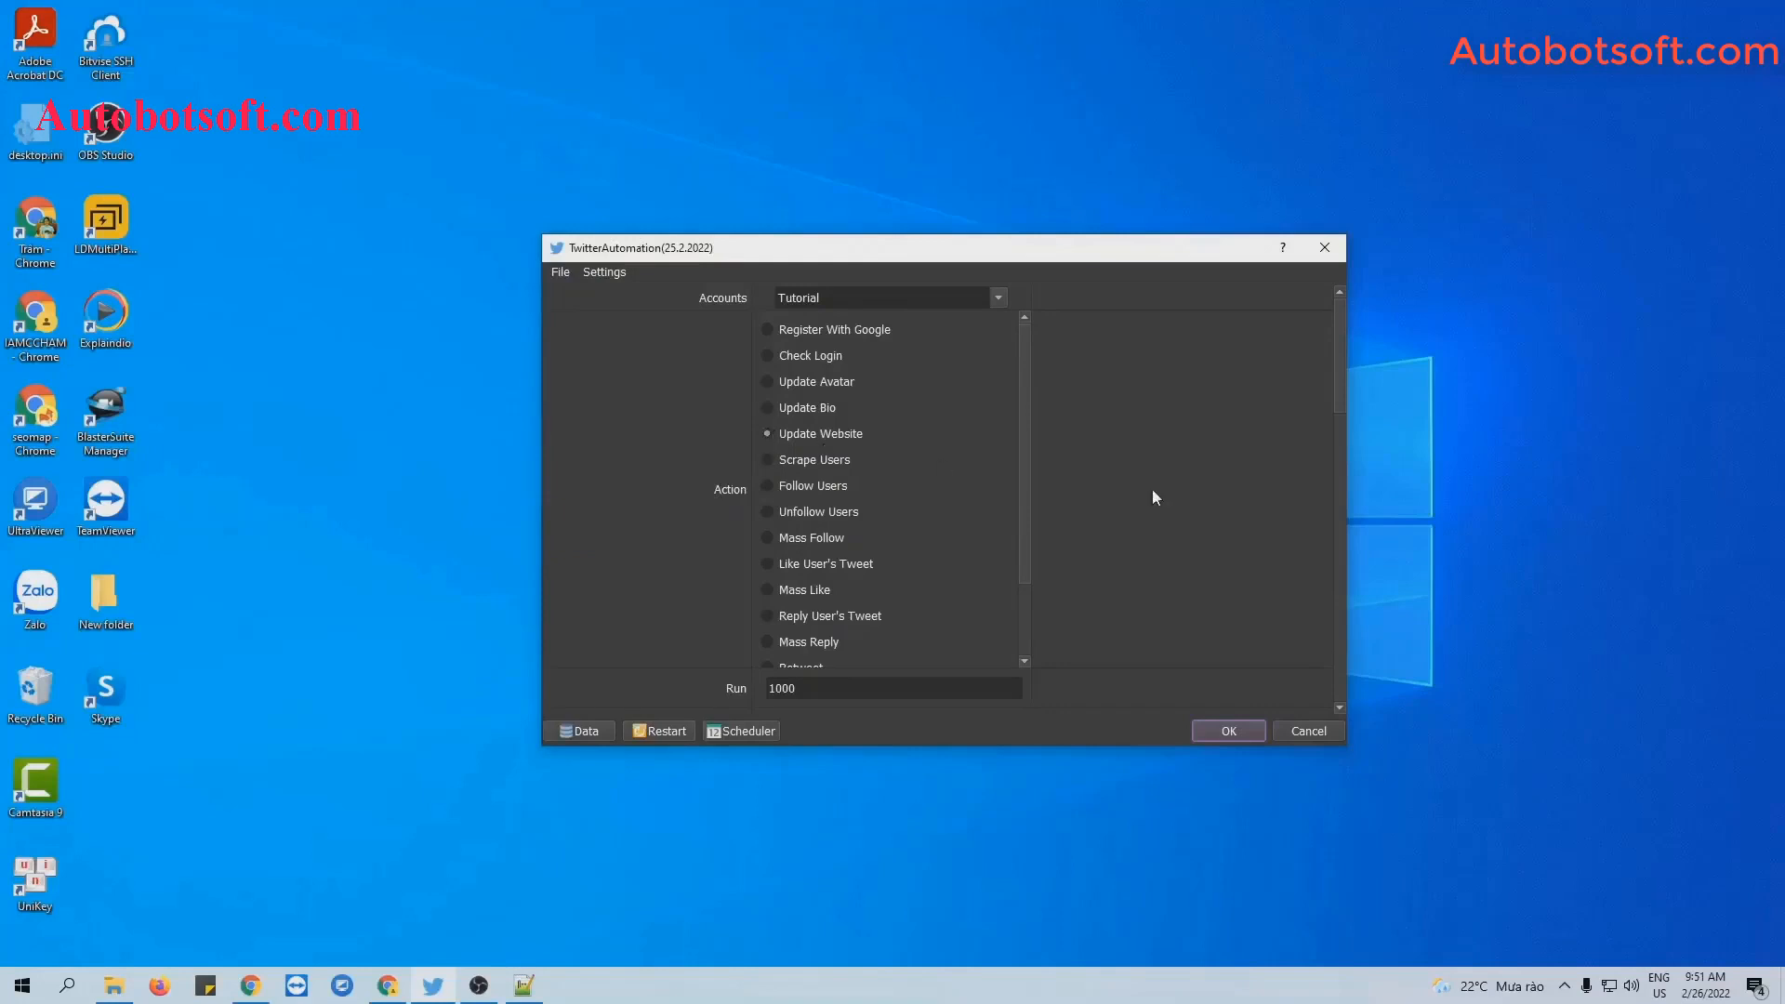
Scroll the settings down to the Content File entry and bring up the Twitter-Automation folder.
scroll(1235, 504, down, 15)
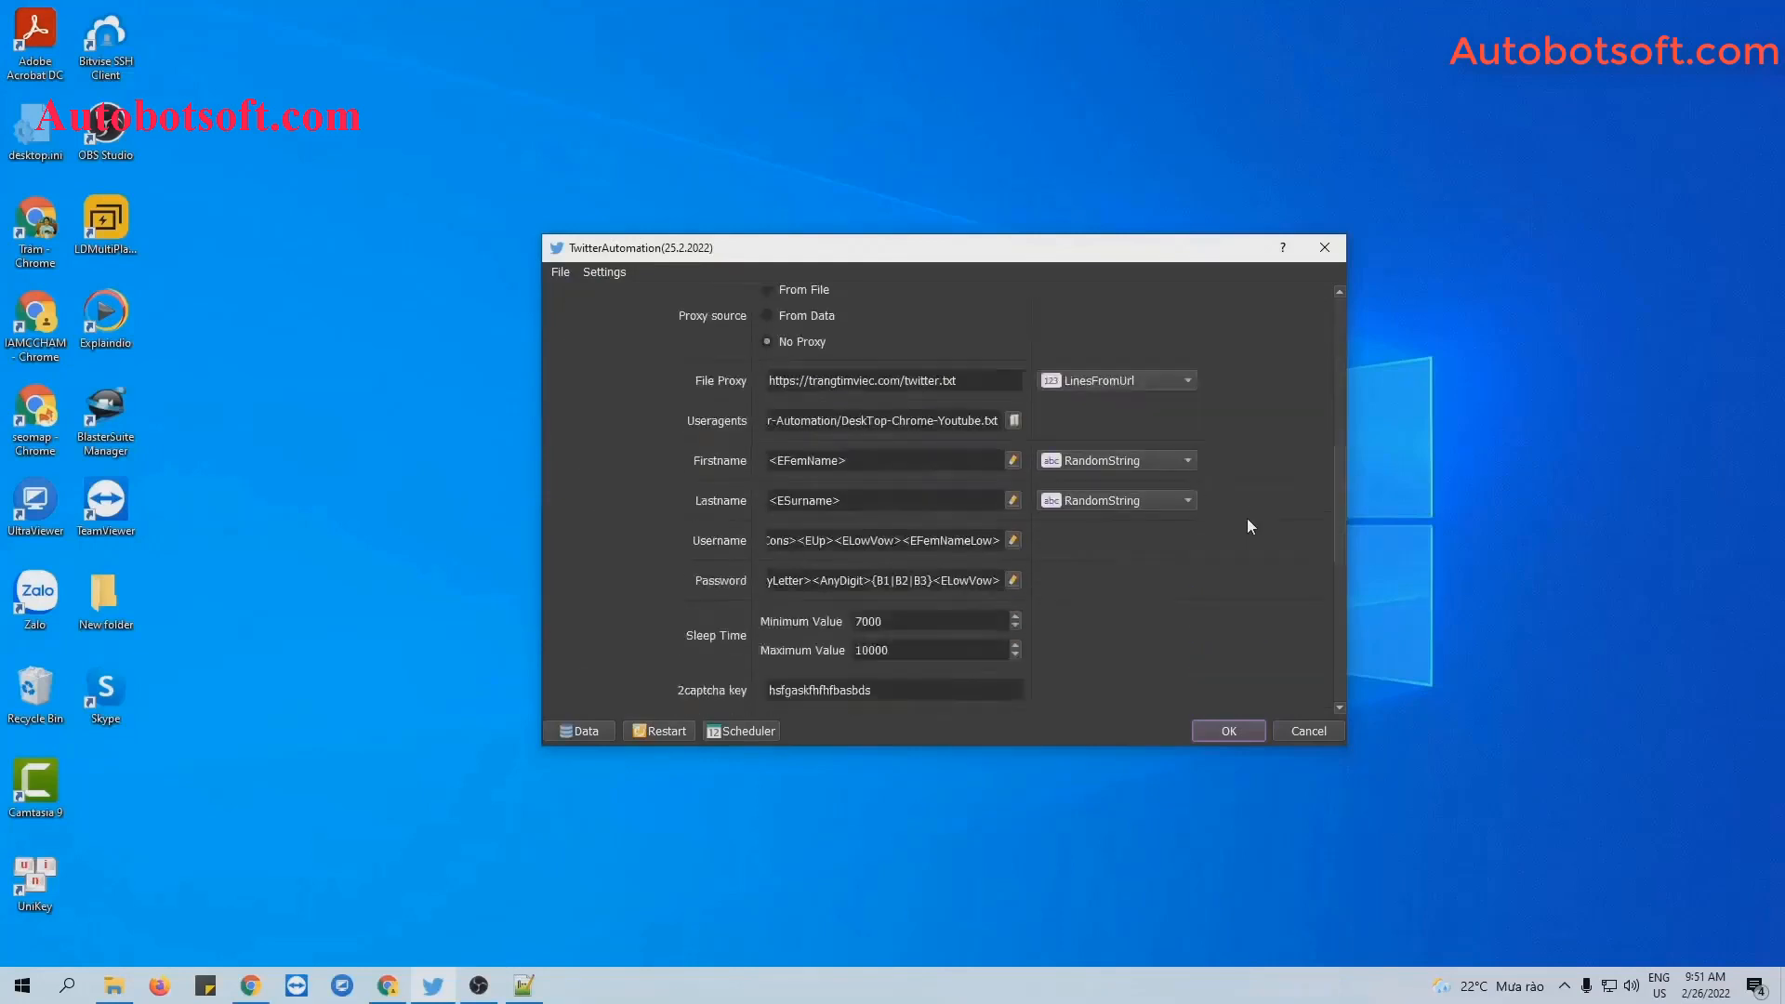
scroll(1249, 526, down, 9)
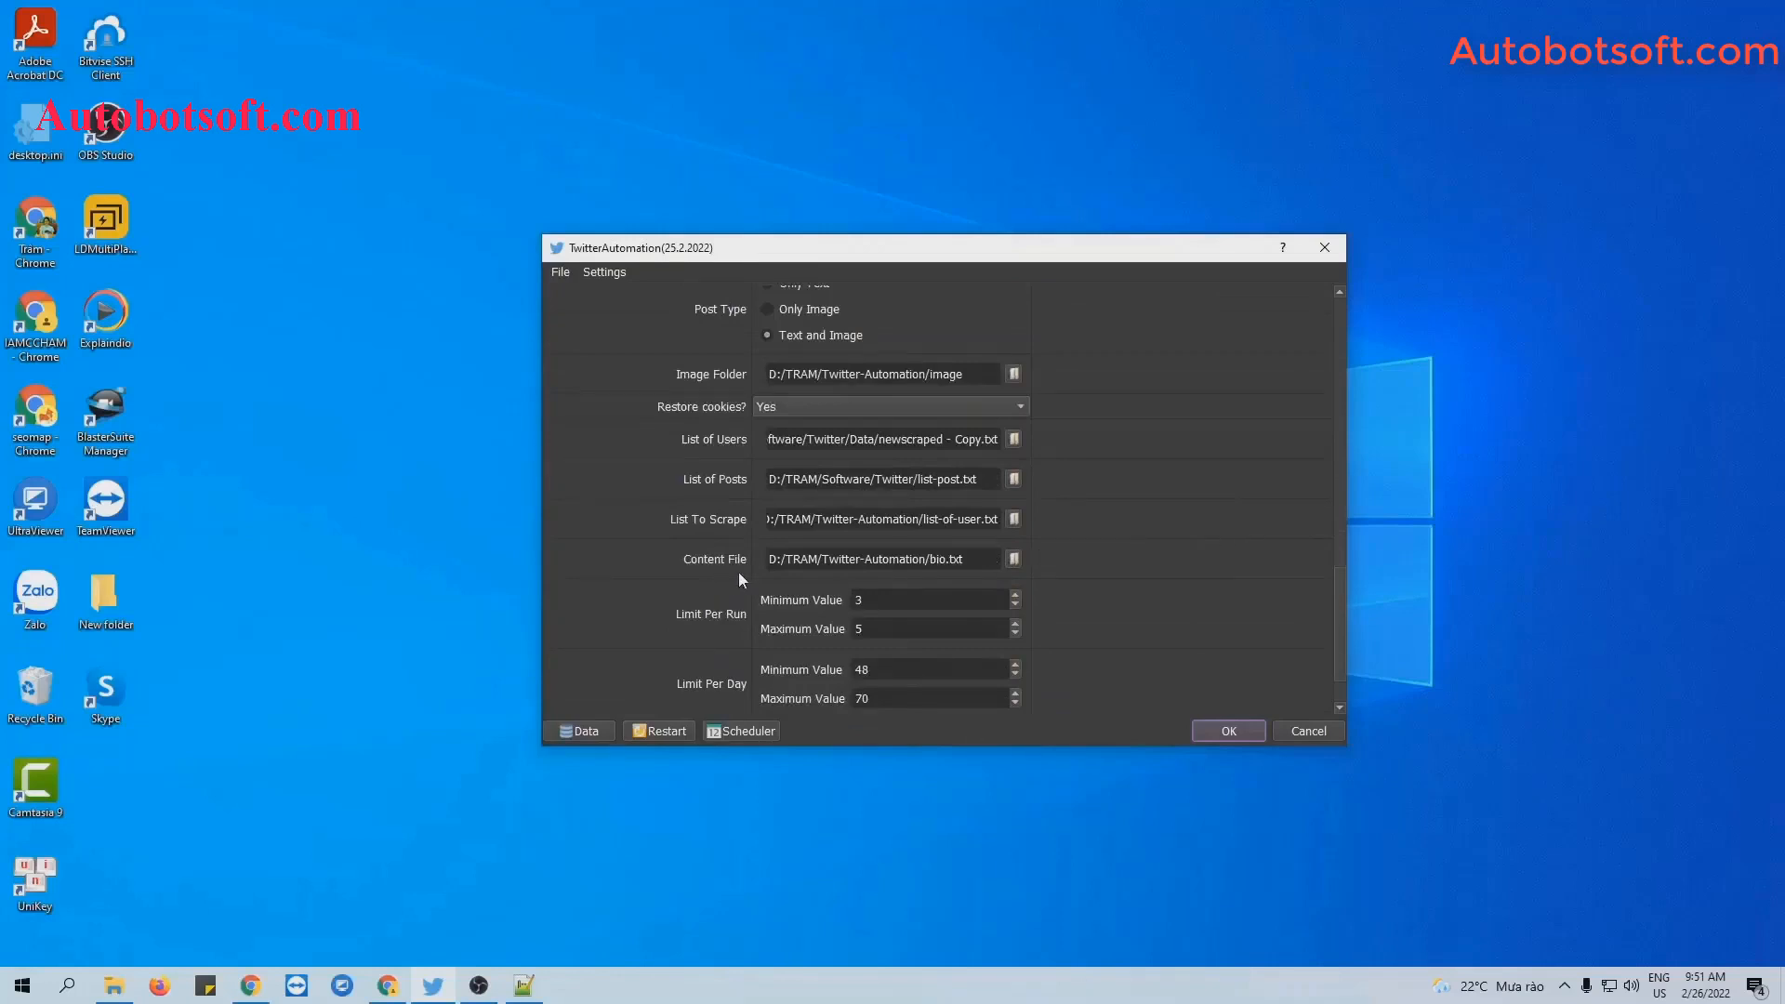
click(114, 985)
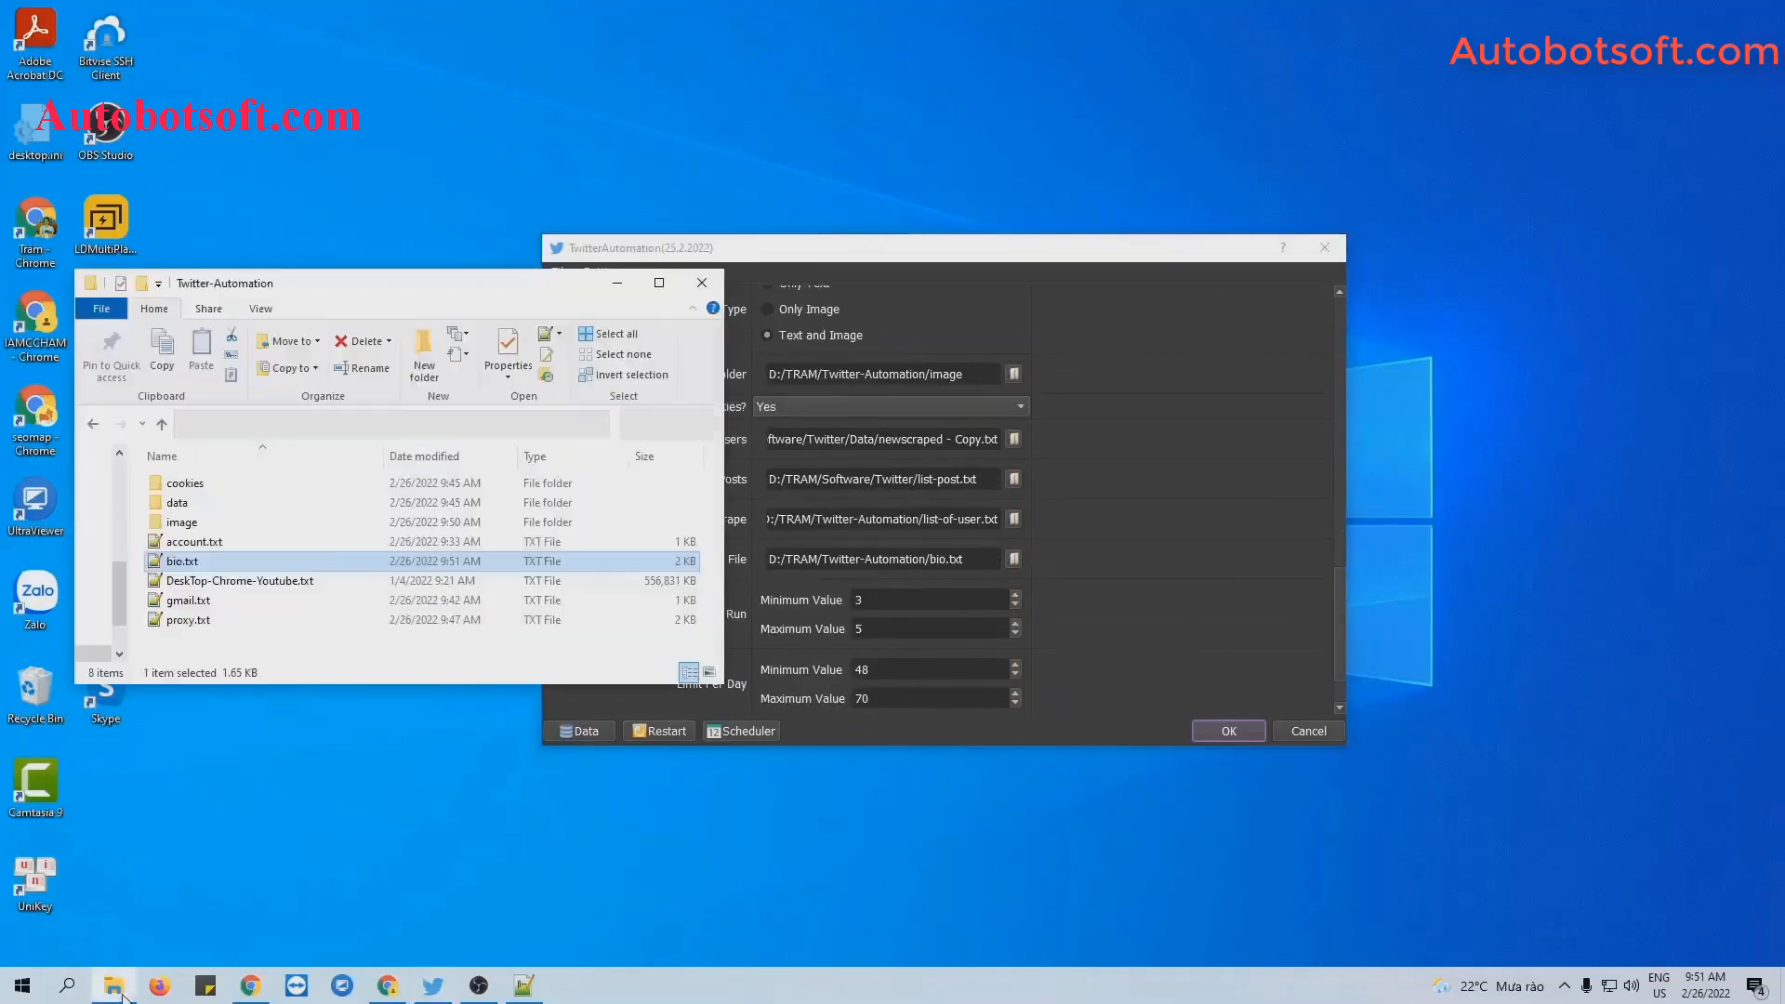
Create a new text document named website.txt in the Twitter-Automation folder.
right_click(323, 645)
mouse_move(380, 895)
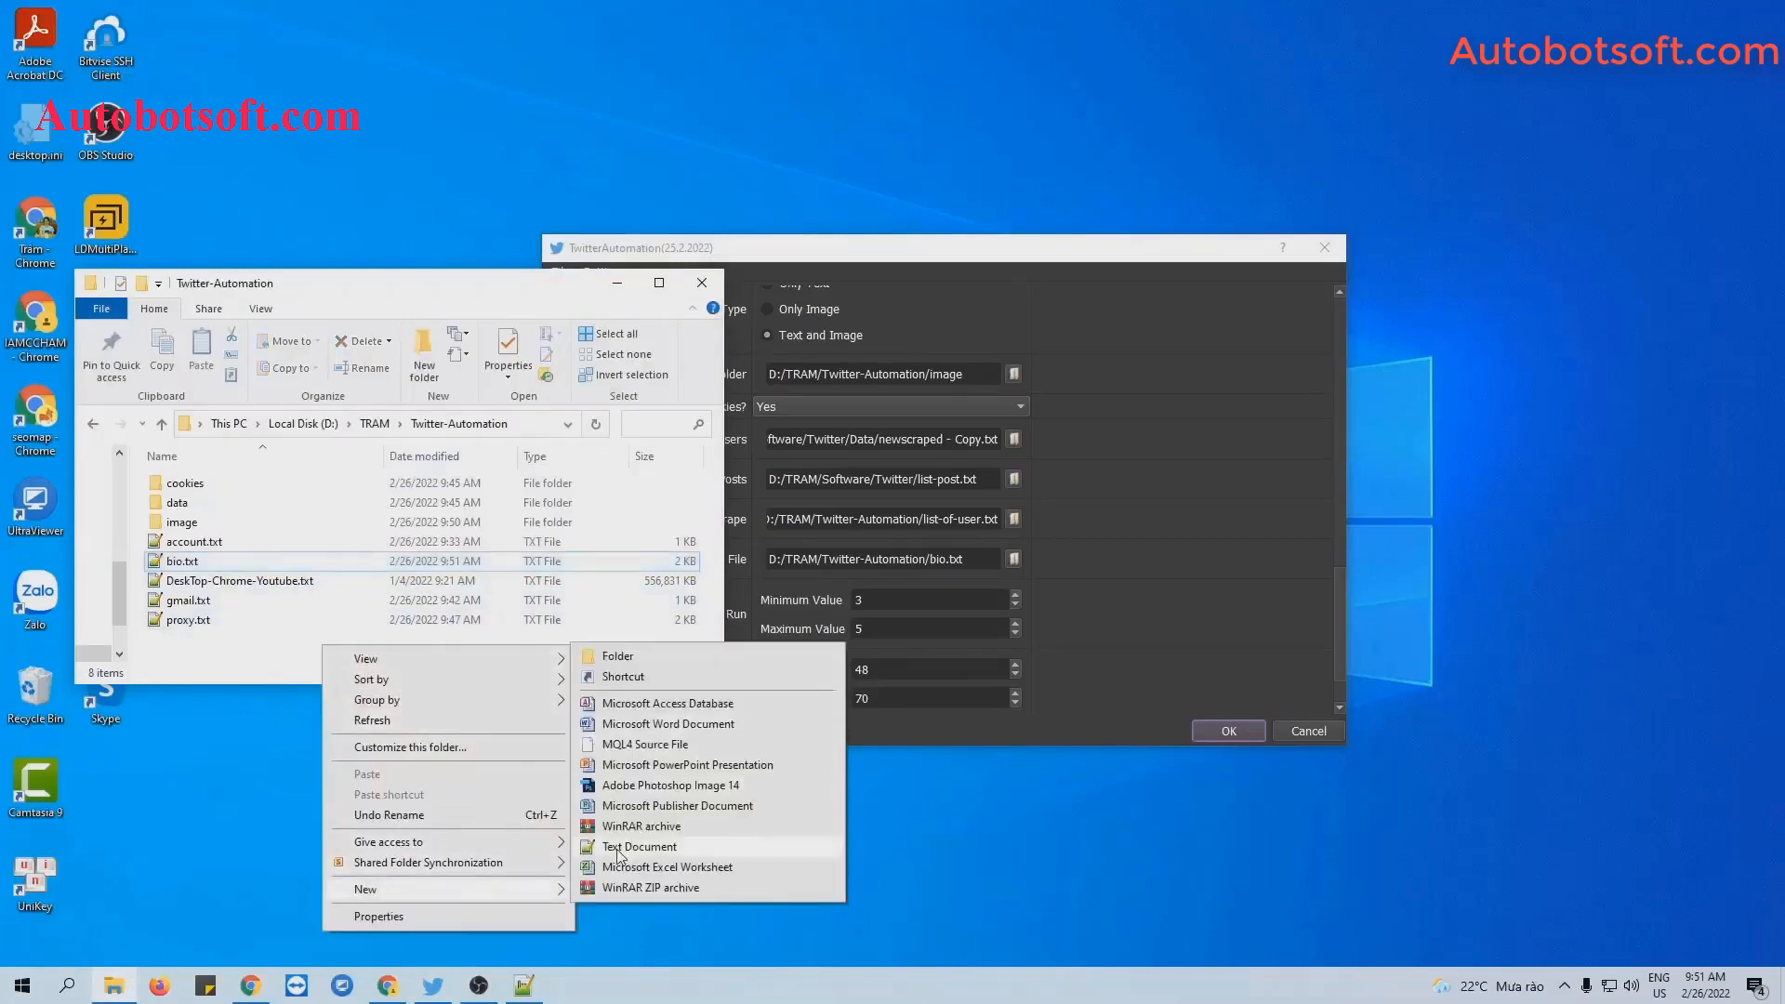
click(617, 848)
text(uebsite)
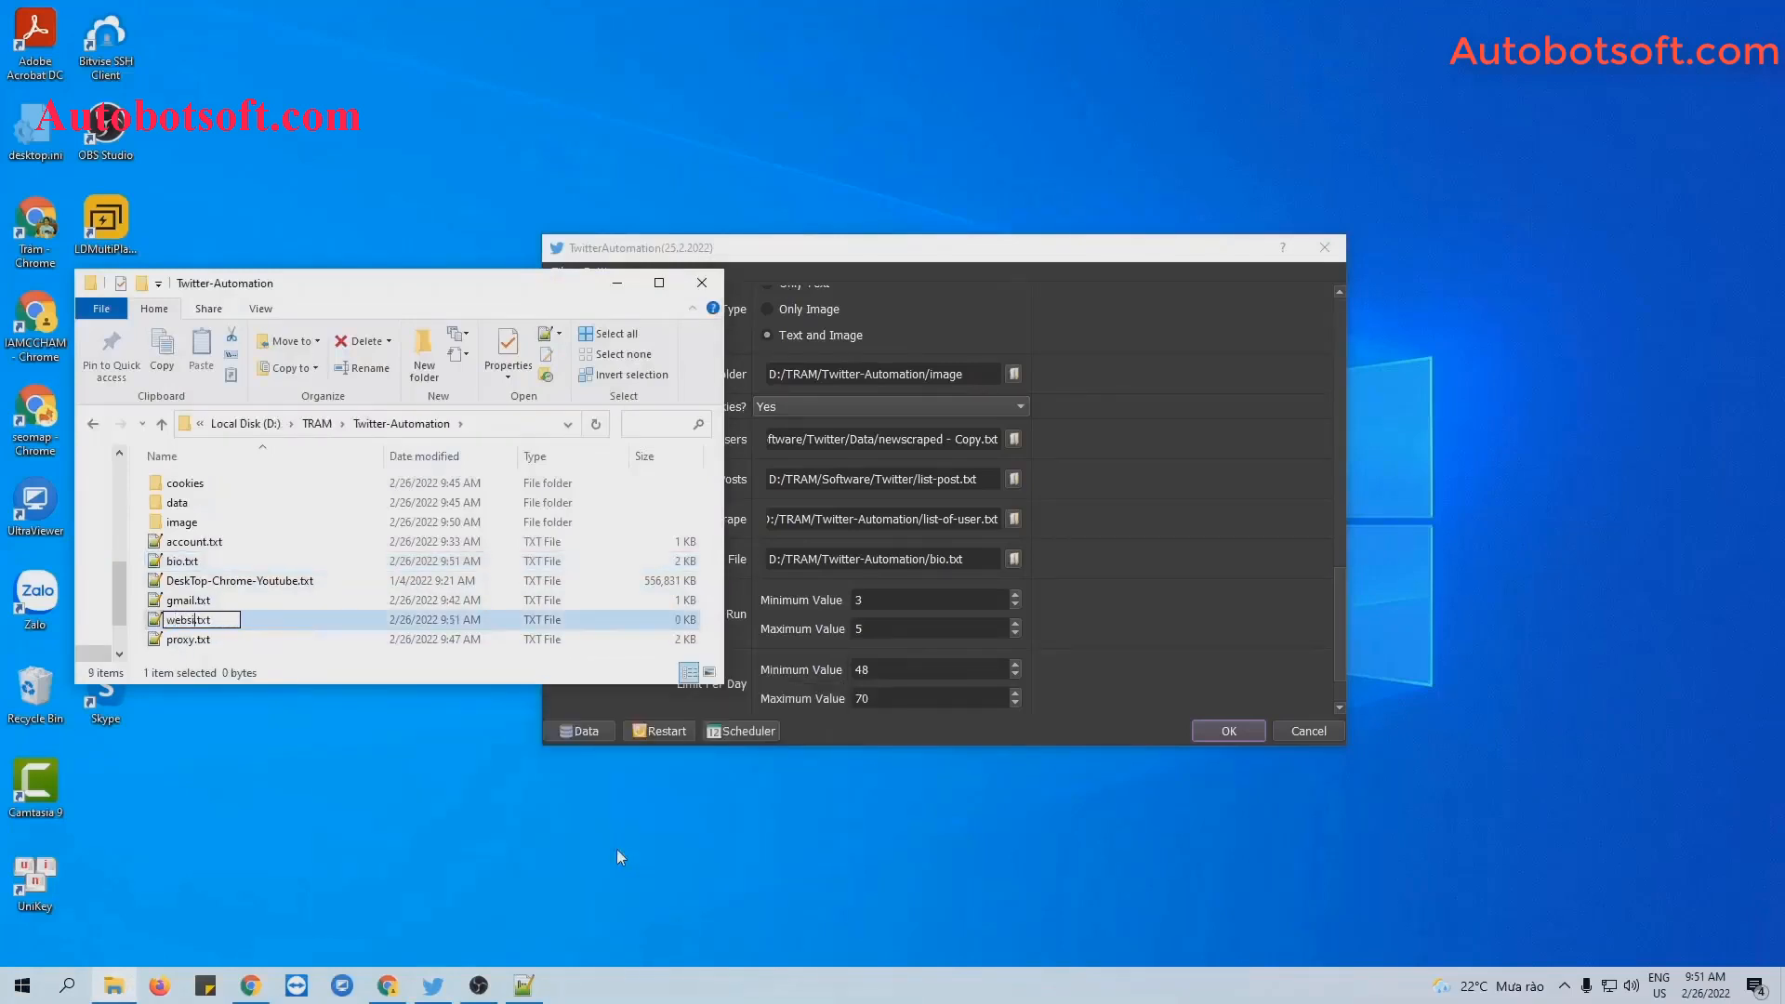
key(Return)
key(Return)
Paste the ten YouTube links into website.txt, save it, and minimize the editor and folder.
text(https://www.youtube.com/watch?v=T7v2K_VCt5c https://www.youtube.com/watch?v=KMiictA8sQo https://www.youtube.com/watch?v=T7v2K_VCt5c https://www.youtube.com/watch?v=6o53R4ZcTiY https://www.youtube.com/watch?v=V3IL0_bodss https://www.youtube.com/watch?v=6o53R4ZcTiY https://www.youtube.com/watch?v=V3IL0_bodss https://www.youtube.com/watch?v=6o53R4ZcTiY https://www.youtube.com/watch?v=6o53R4ZcTiY https://www.youtube.com/watch?v=V3IL0_bodss)
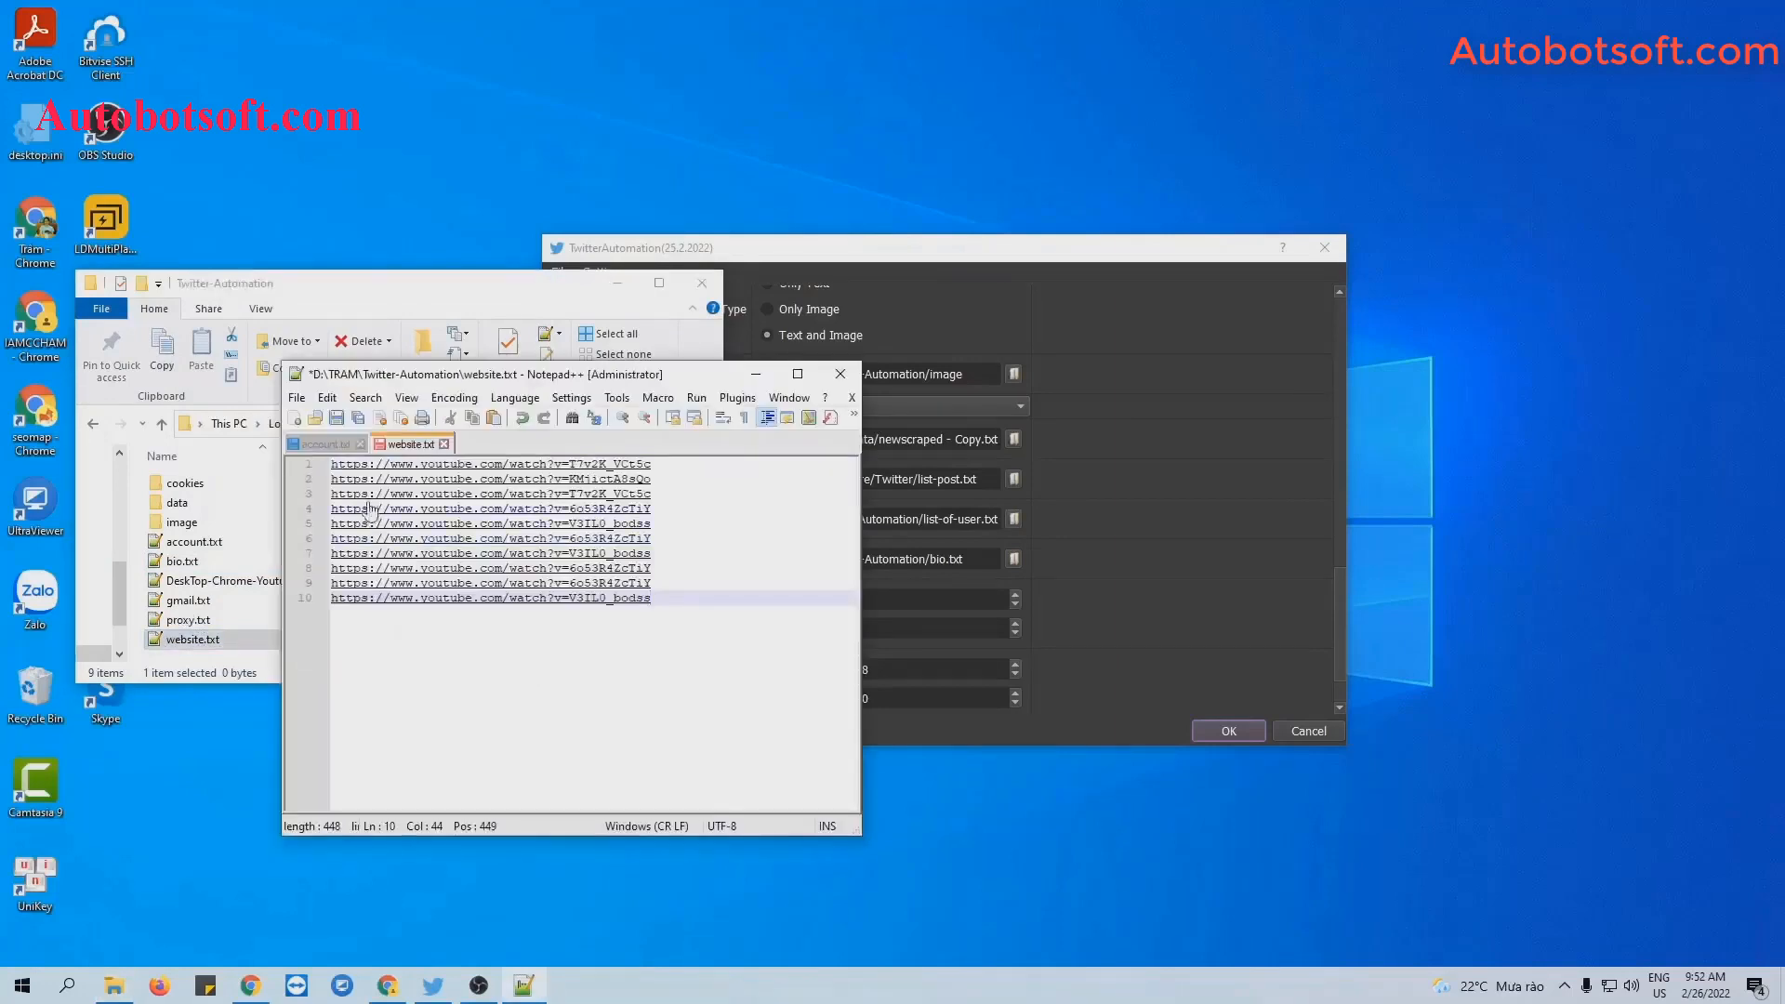
click(337, 418)
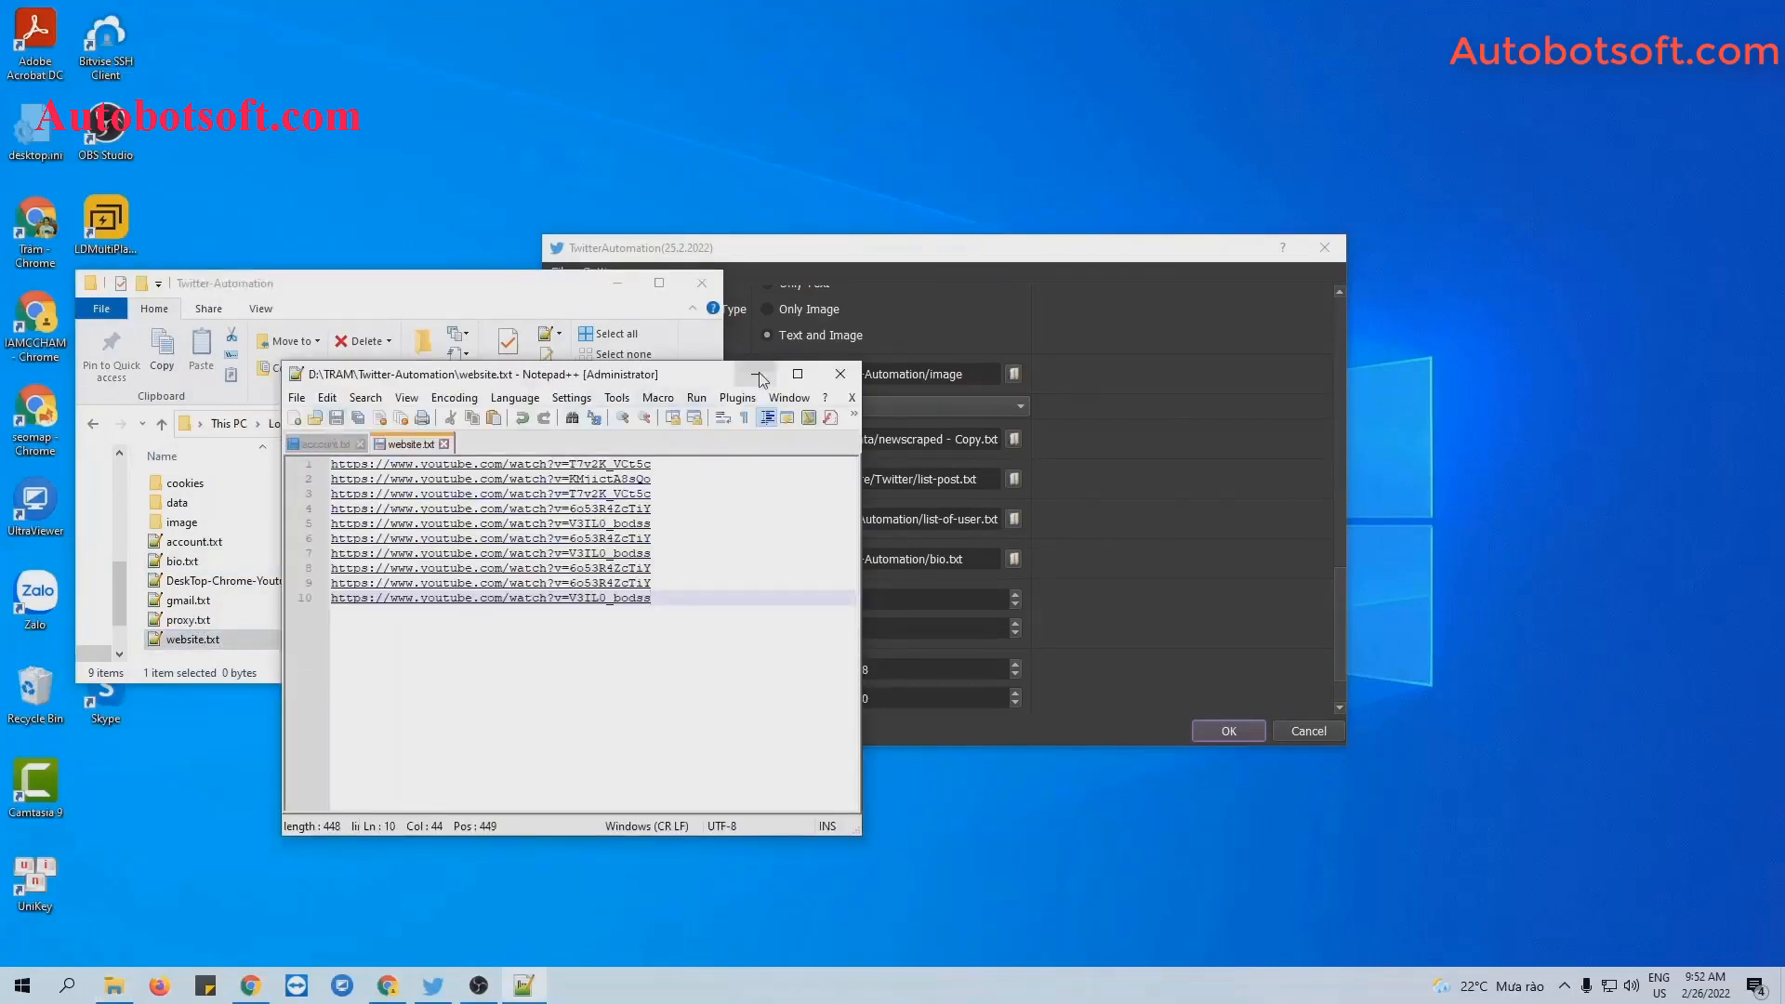
click(755, 373)
click(617, 283)
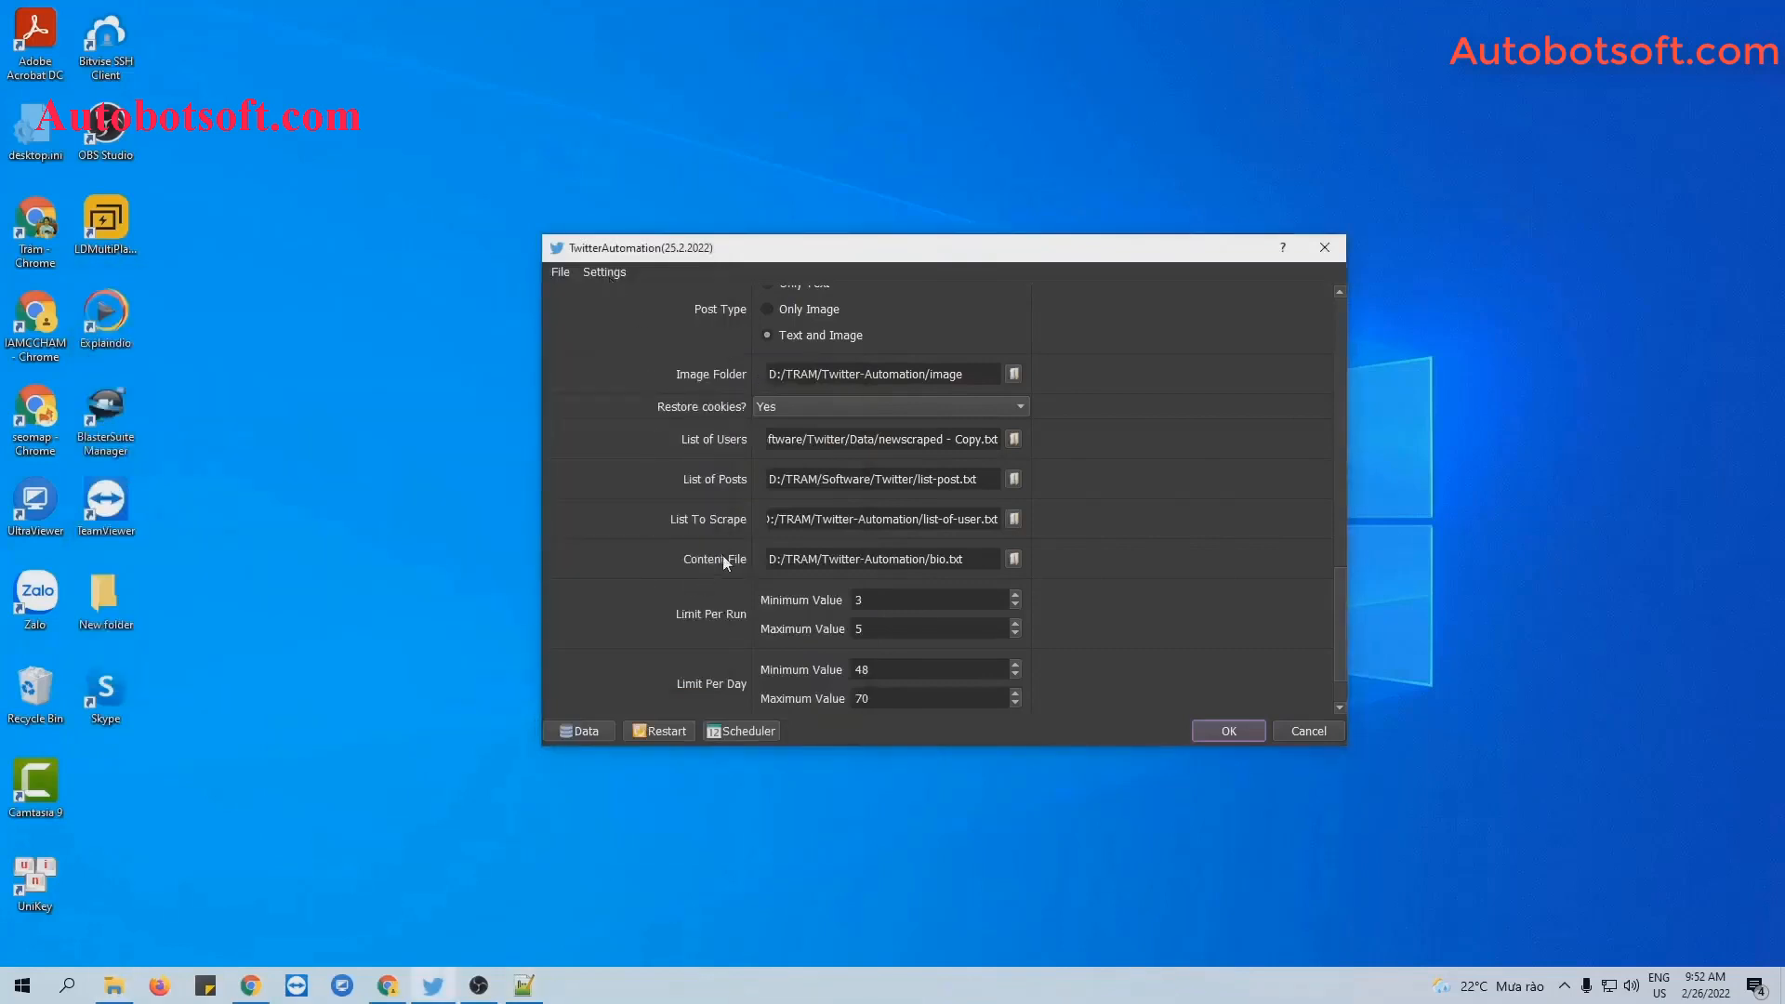
Set the Content File to D:/TRAM/Twitter-Automation/website.txt and start the Update Website run.
click(1011, 561)
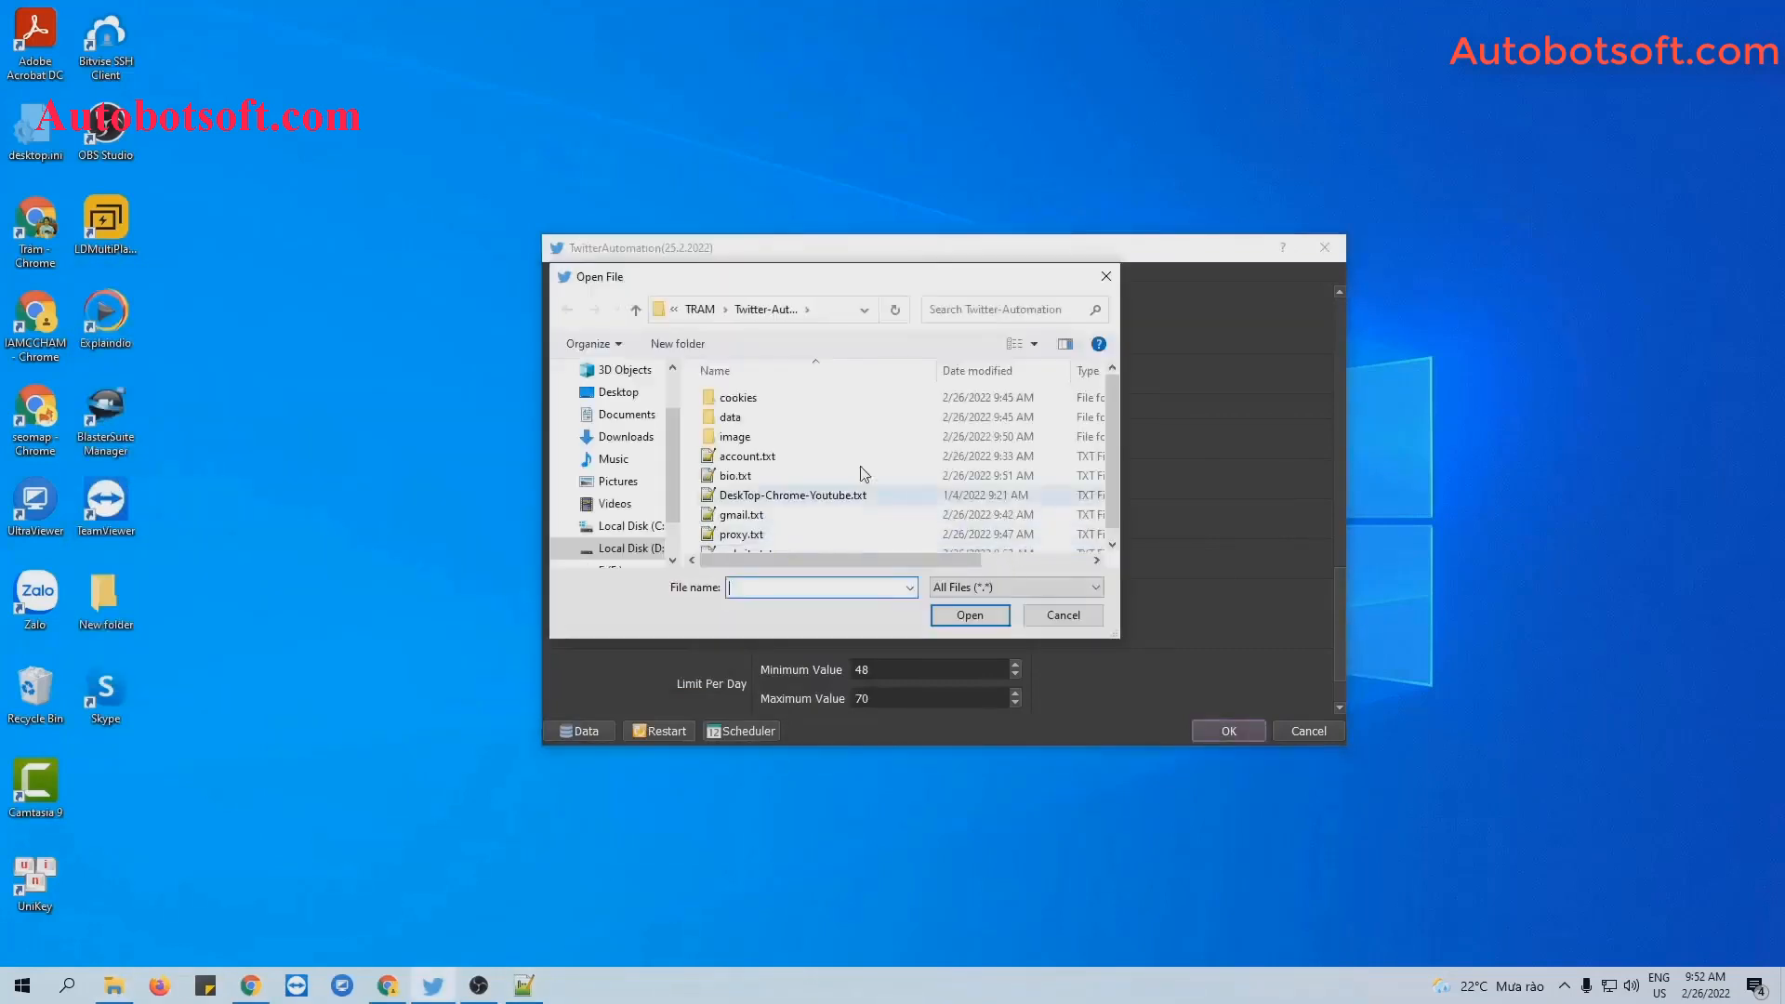
scroll(805, 470, down, 1)
click(747, 541)
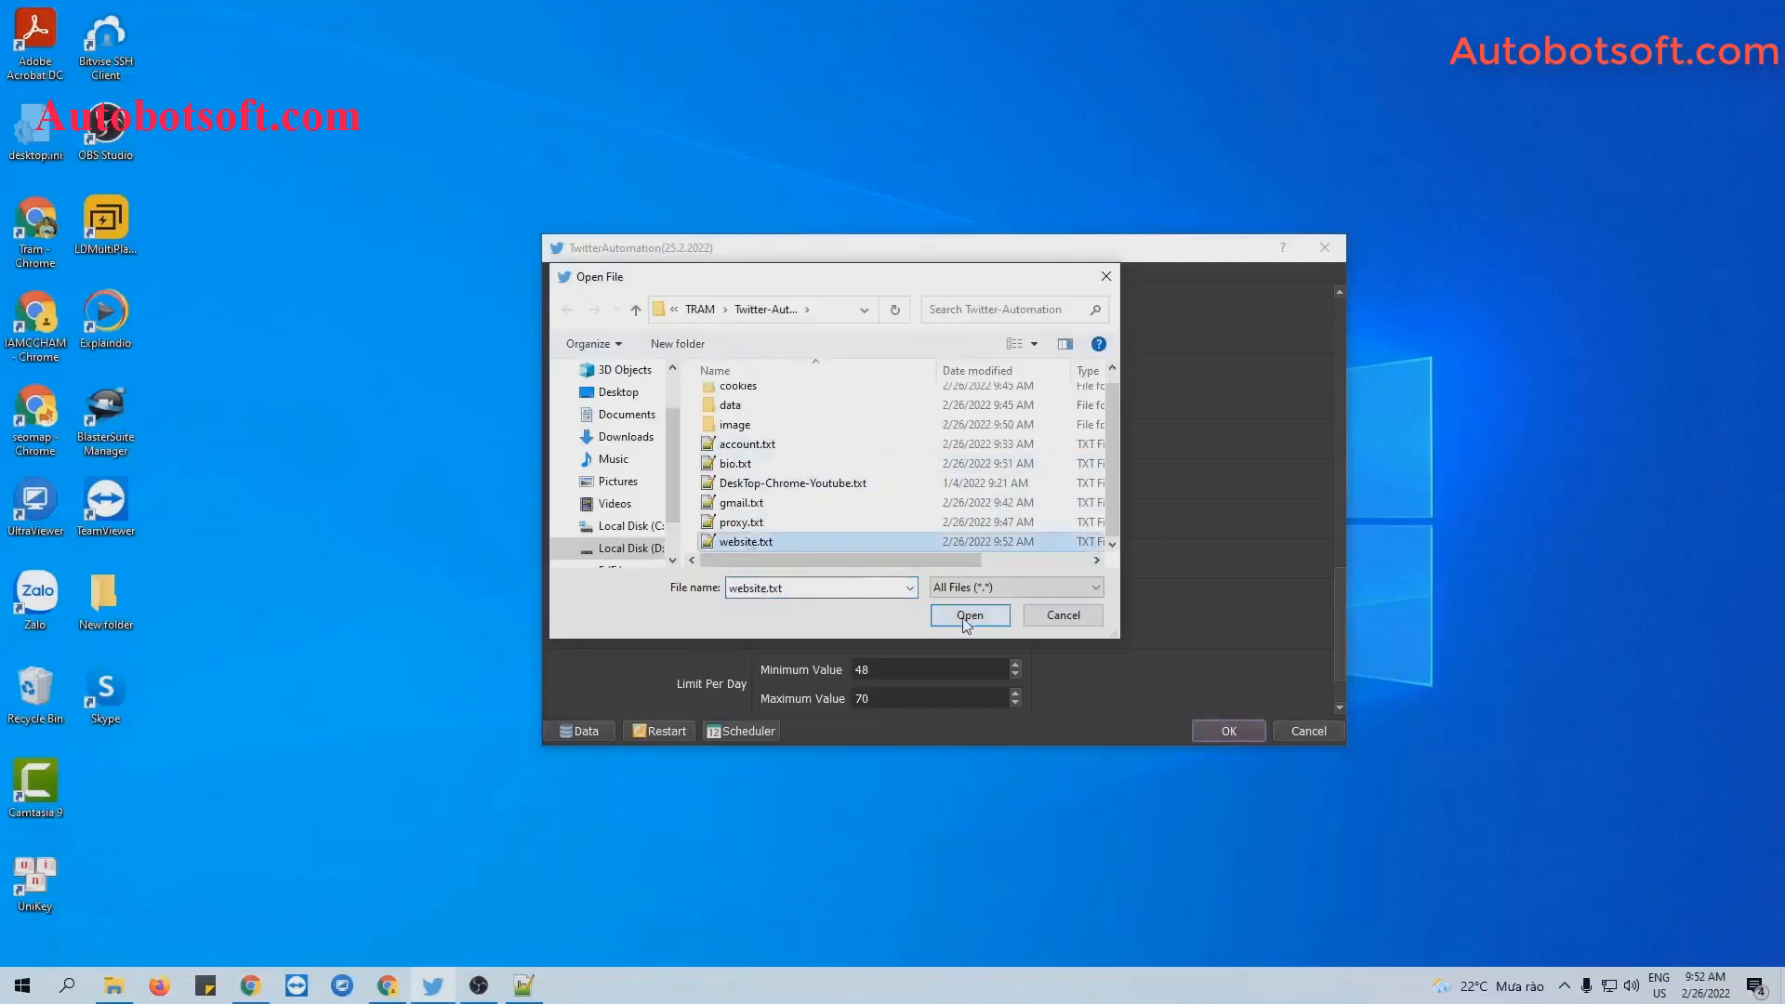
click(970, 616)
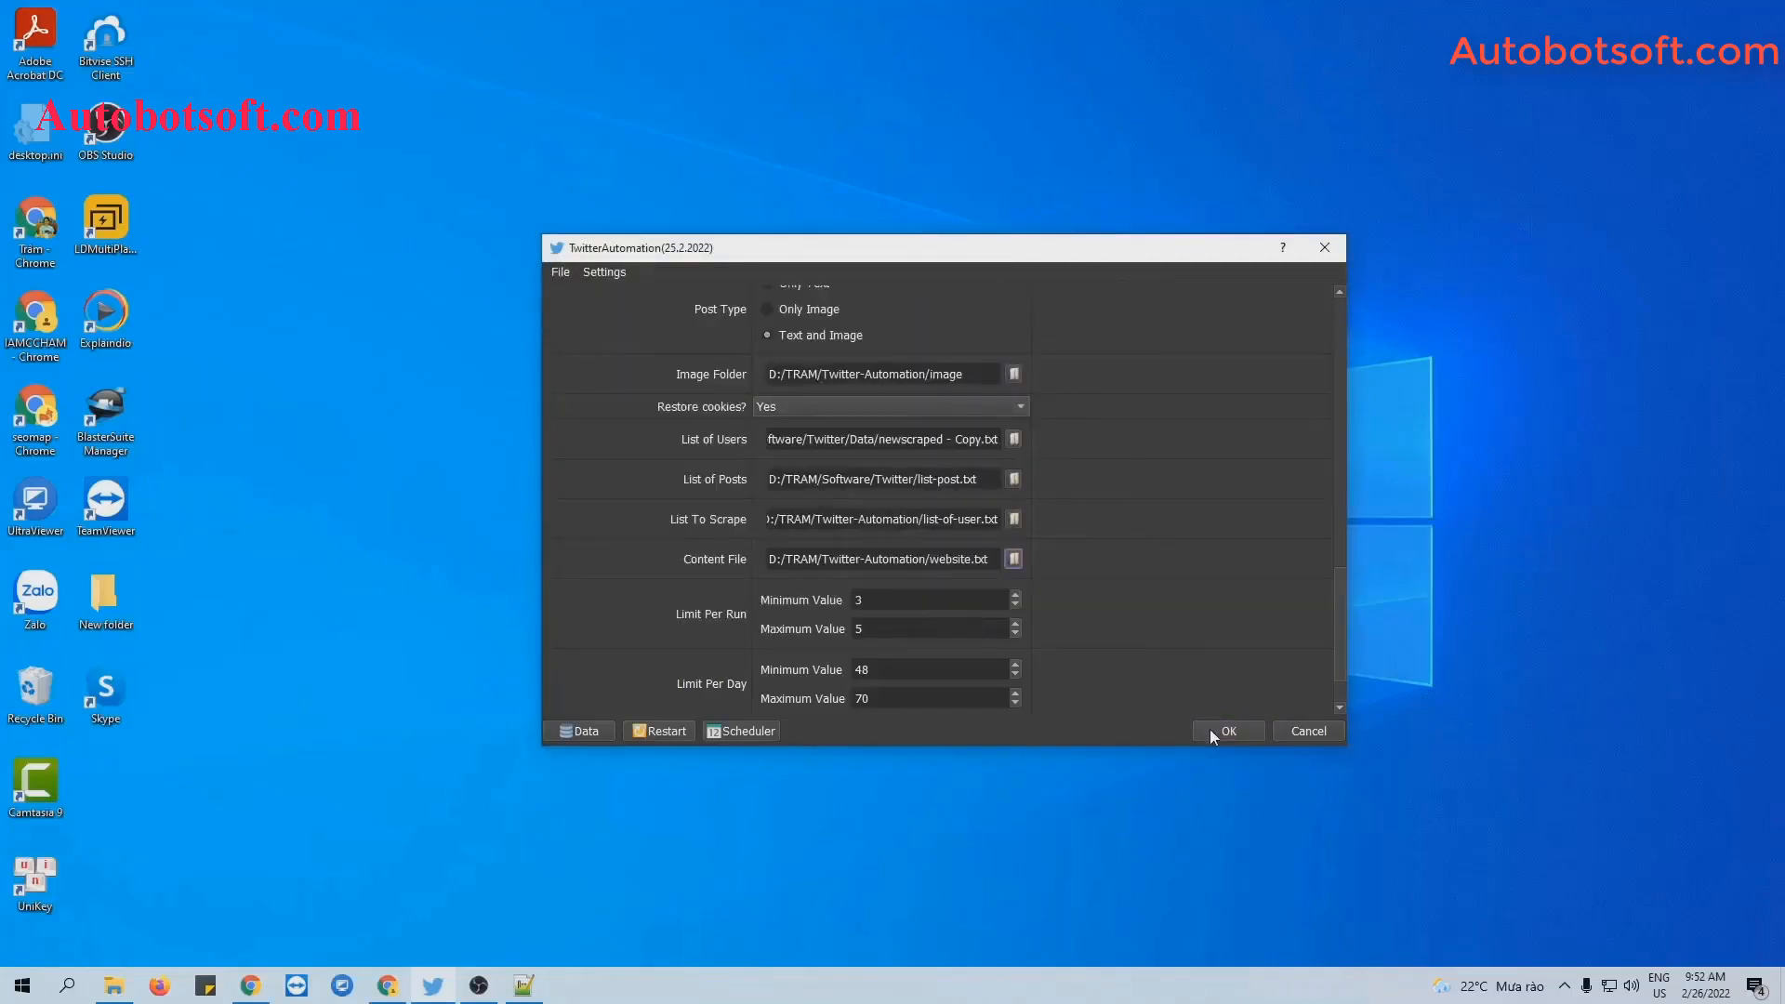
click(1209, 729)
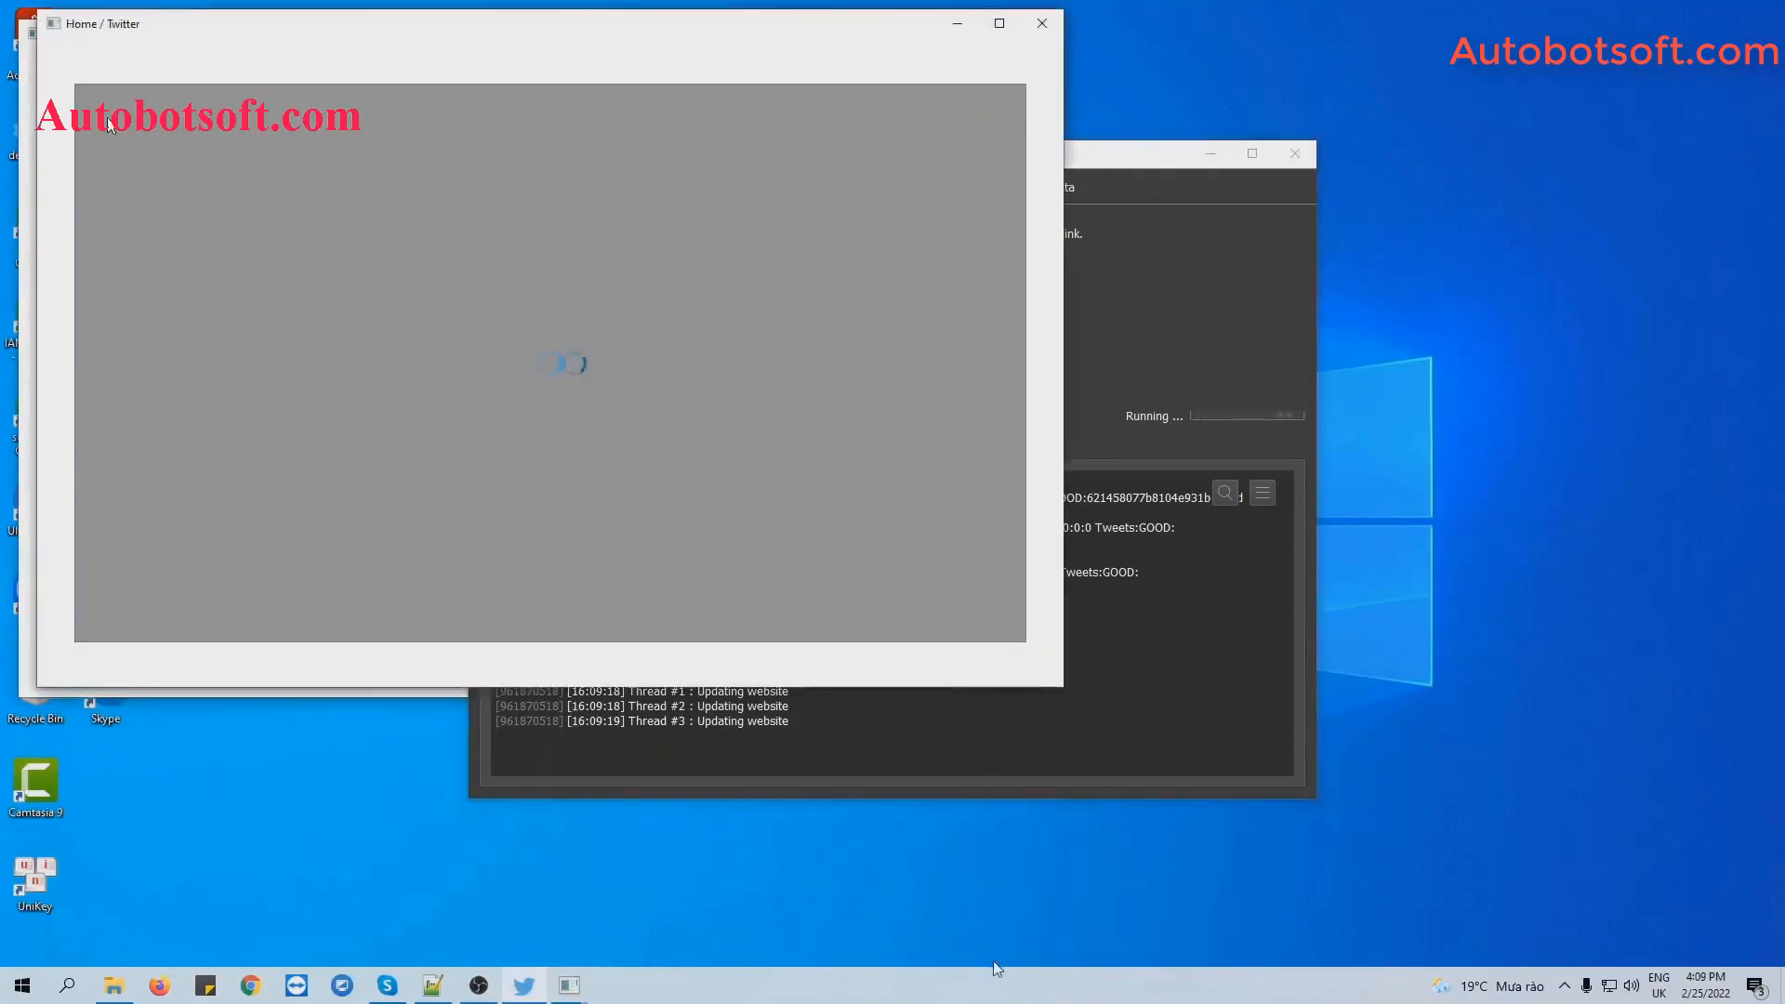
Tile the windows, then show browsers #1–#3 and arrange them with the panel in quadrants.
right_click(993, 967)
click(1153, 801)
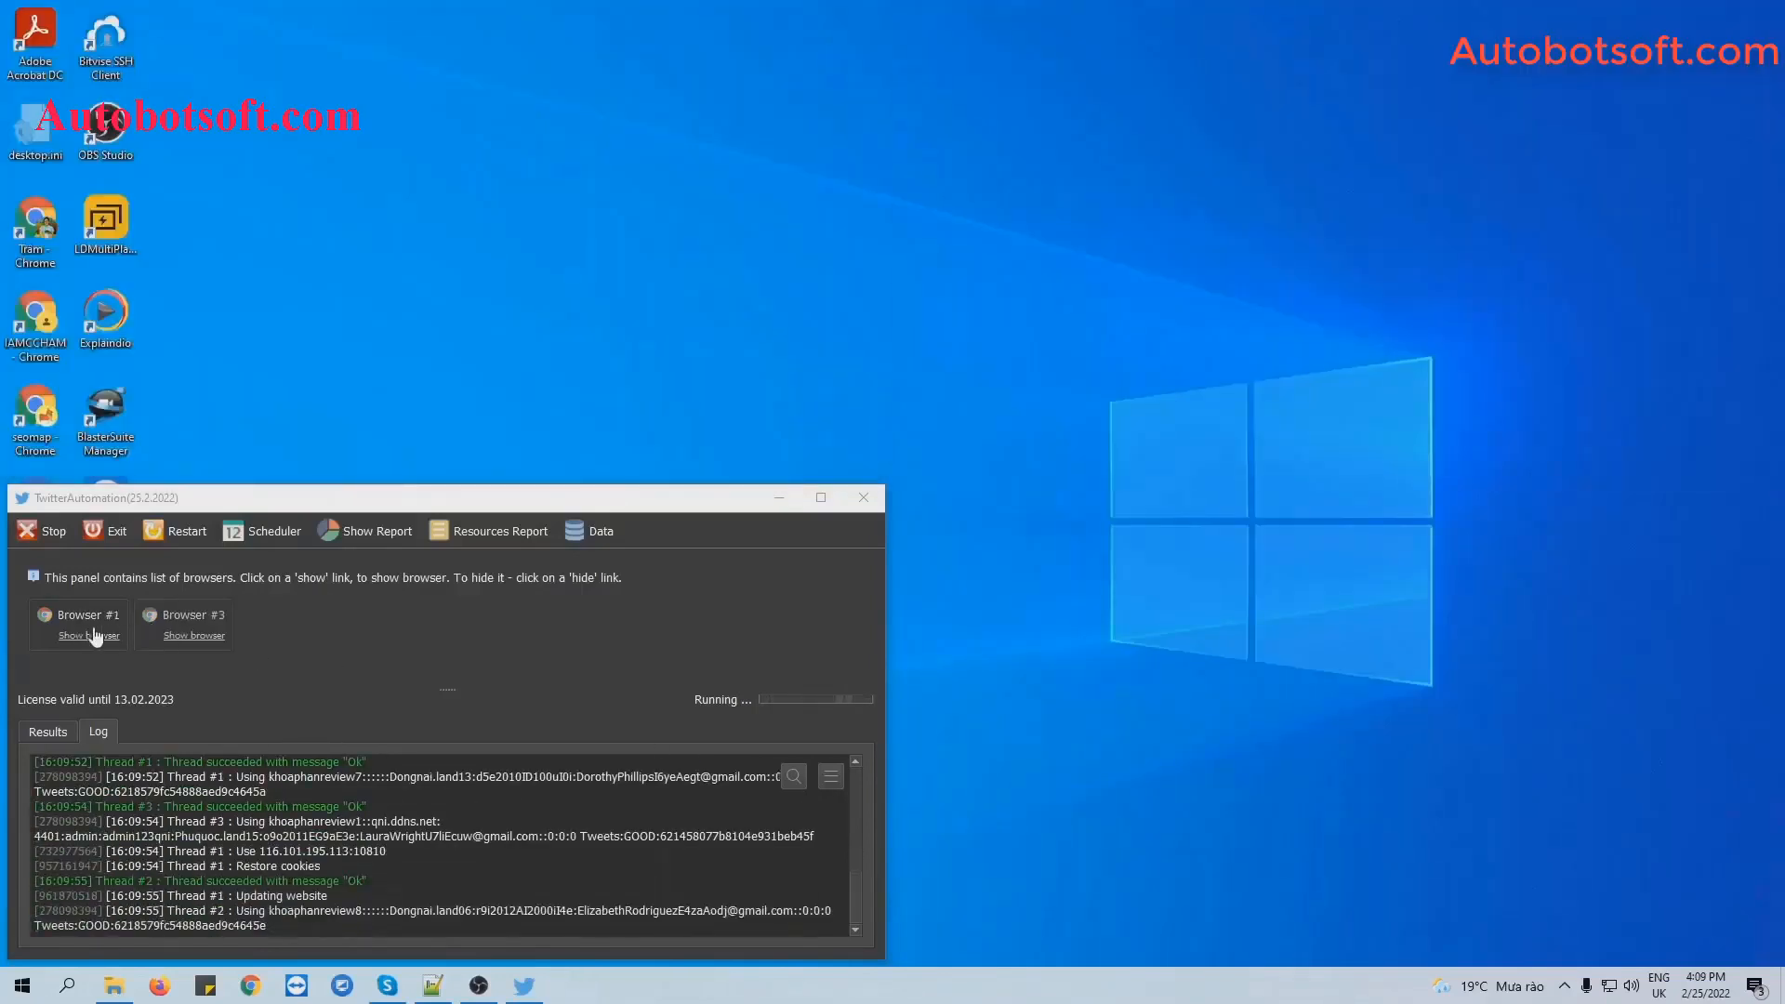
click(94, 636)
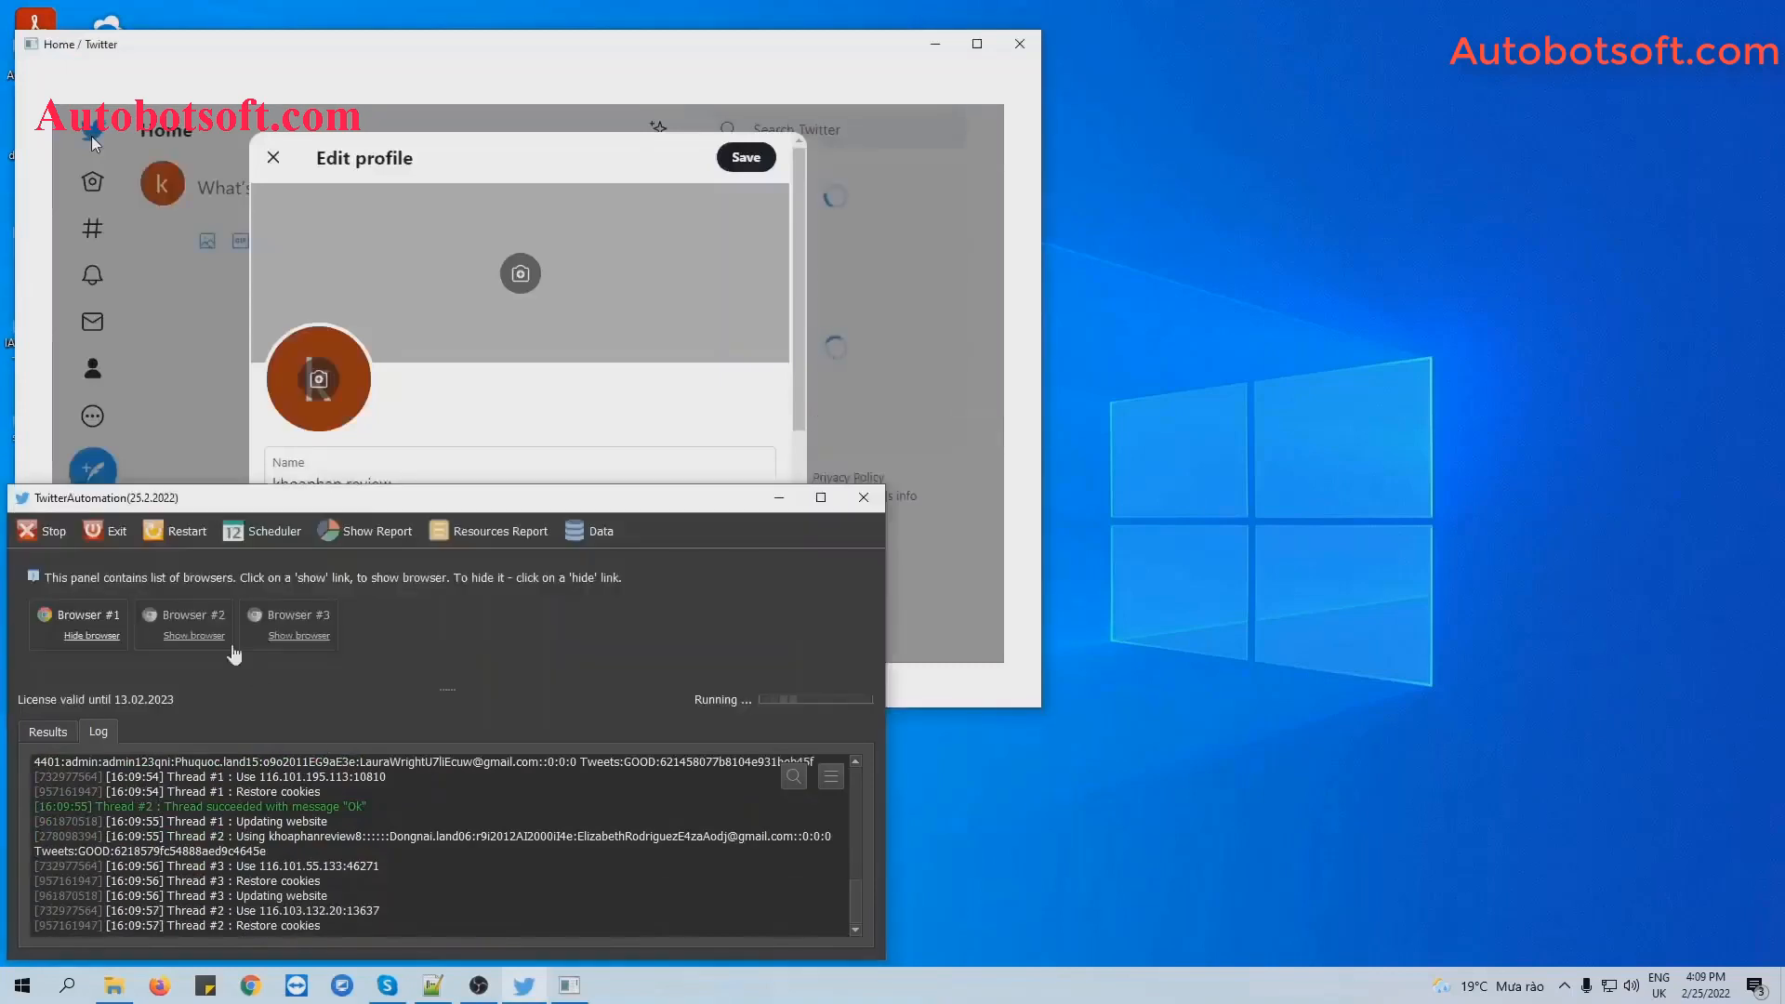
click(205, 634)
click(259, 701)
click(299, 636)
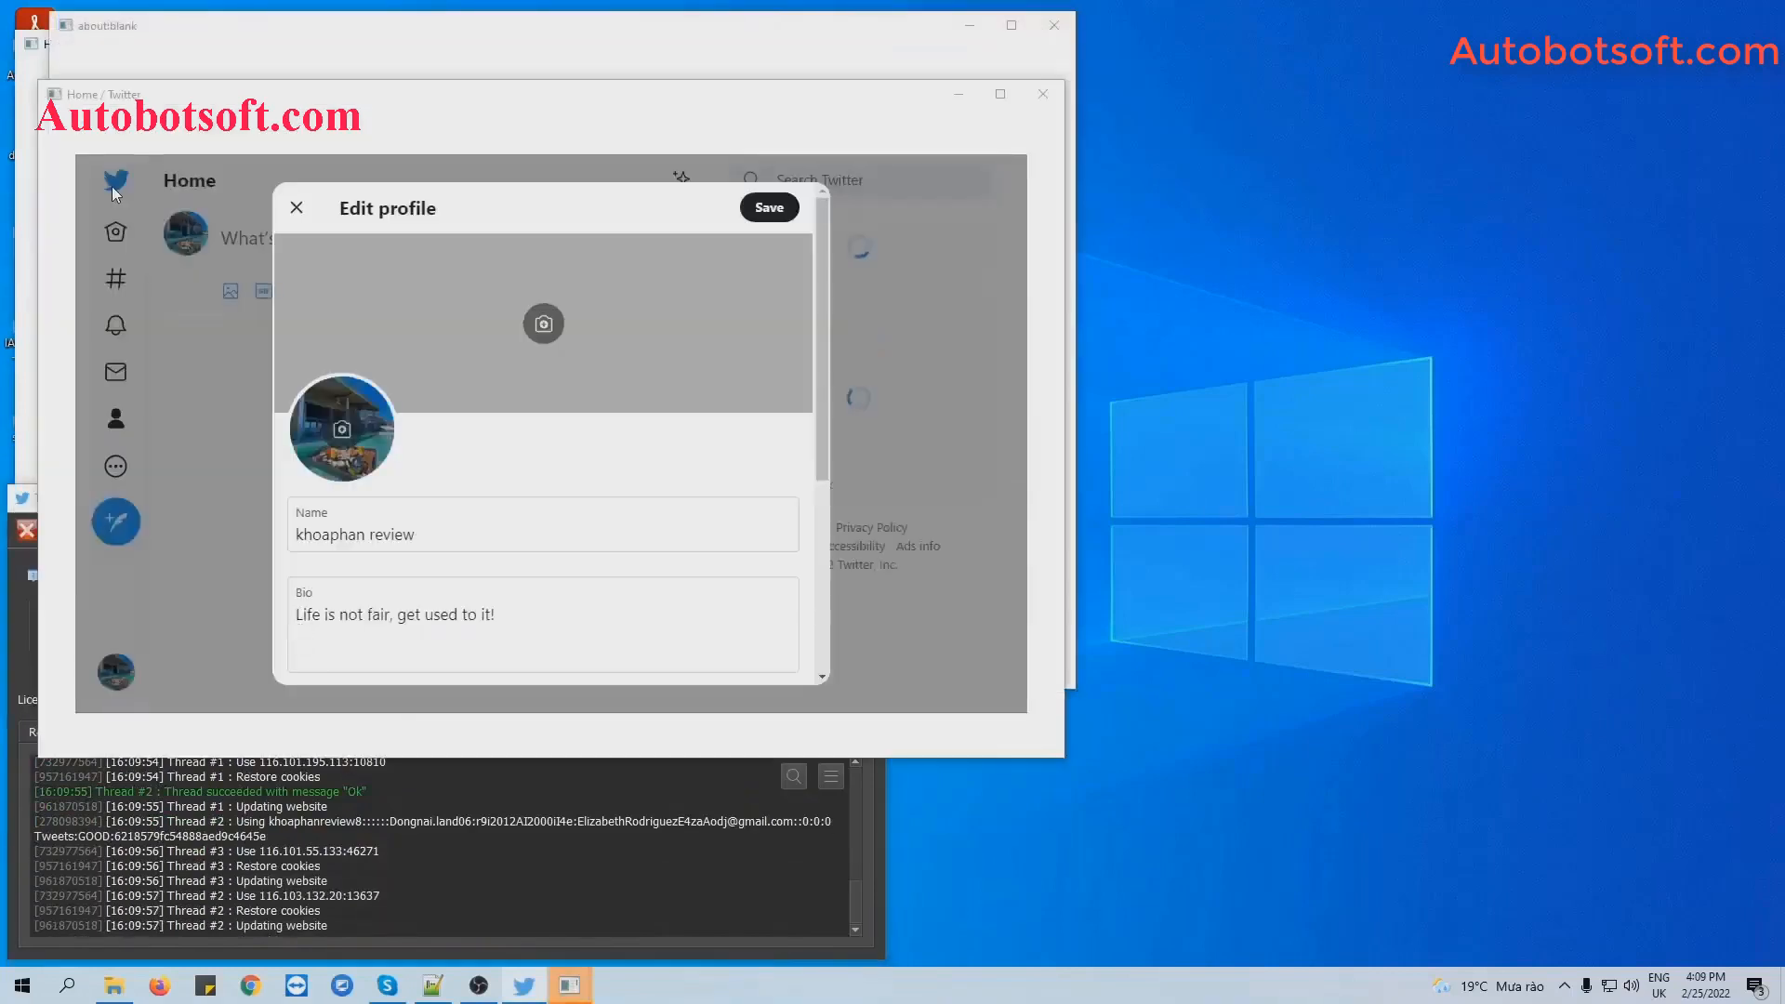
right_click(927, 985)
click(1069, 790)
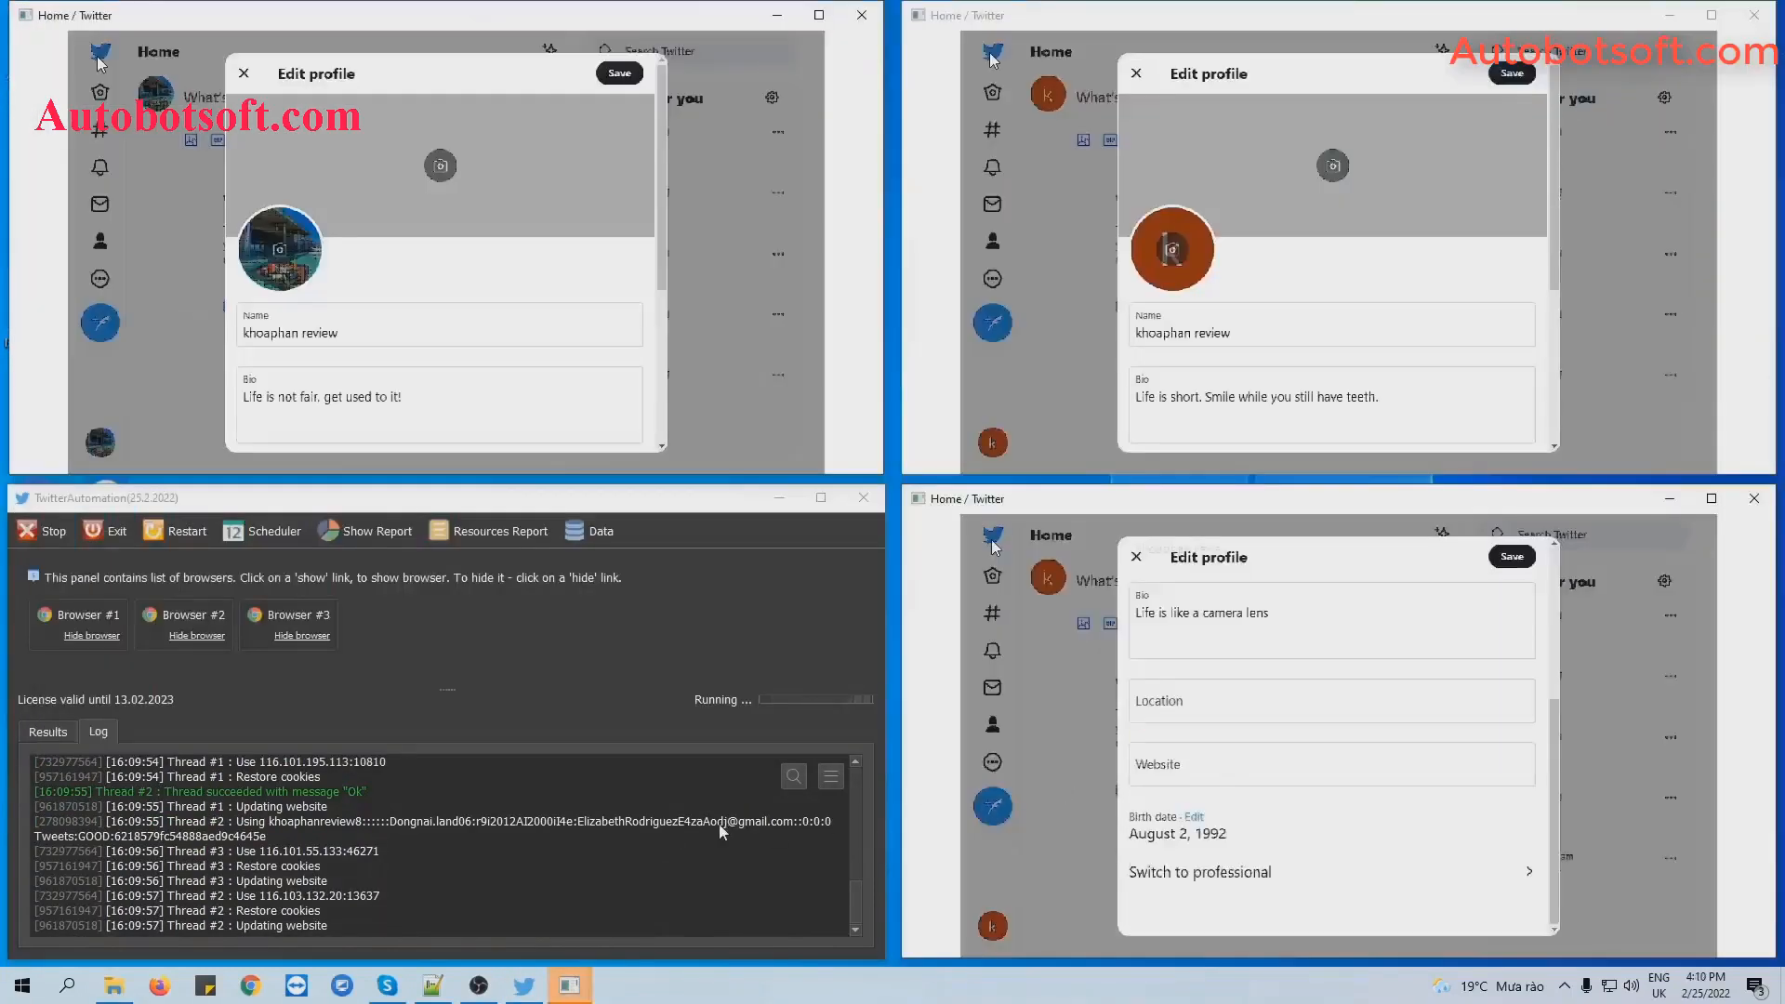